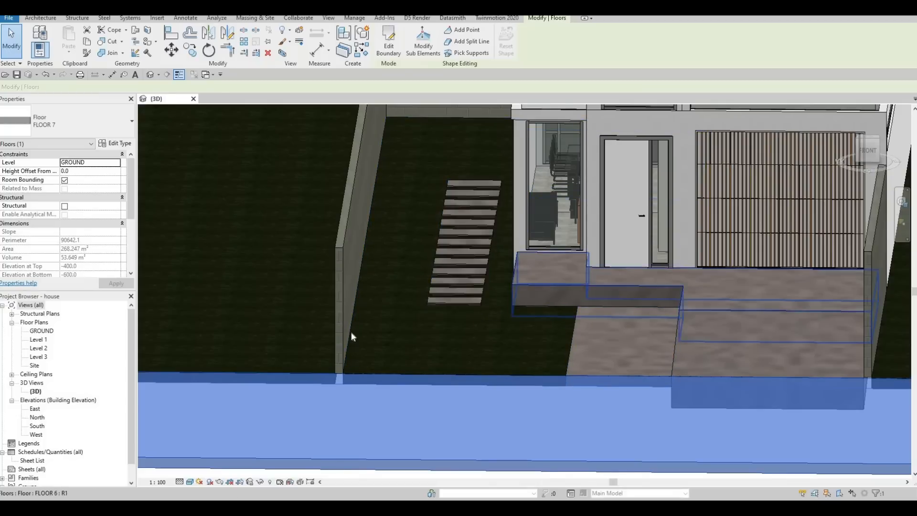
Enter boundary editing for the selected front floor and open the GROUND floor plan.
{"action": "scroll", "coordinate": [351, 336], "scroll_direction": "down", "scroll_amount": 5}
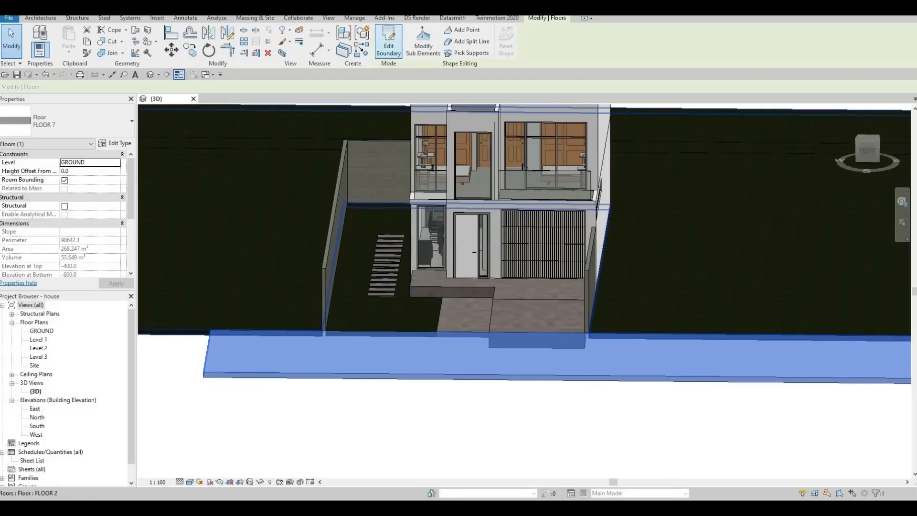
{"action": "left_click", "coordinate": [388, 43]}
{"action": "double_click", "coordinate": [42, 330]}
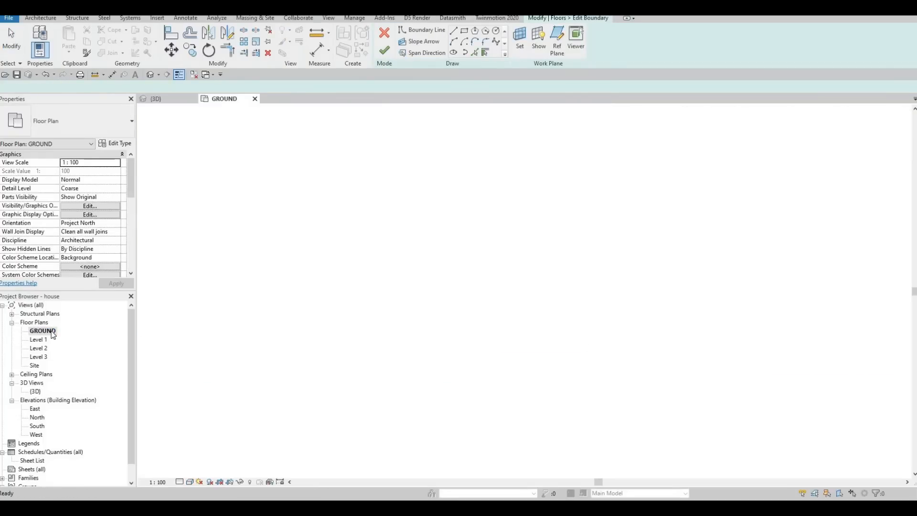
Drag the floor sketch's left boundary line outward and try aligning it with the site floor's left edge.
{"action": "key", "text": "F1"}
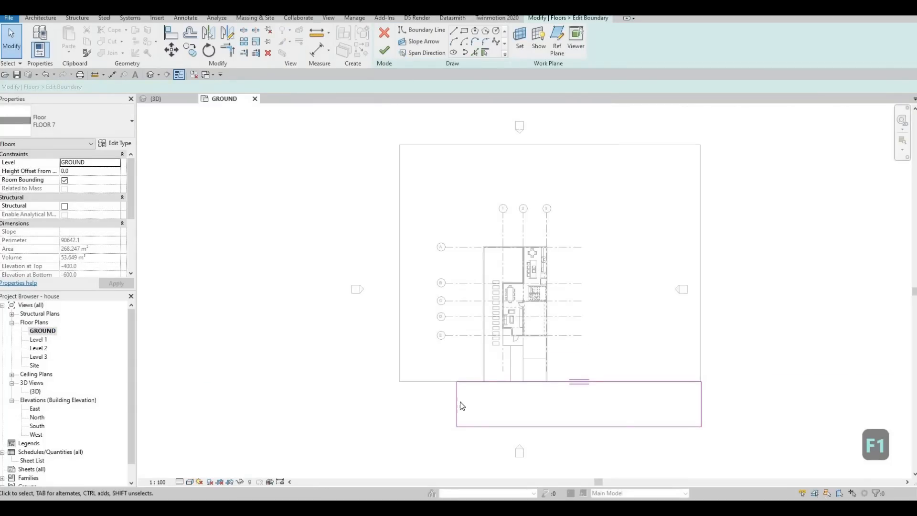
{"action": "scroll", "coordinate": [459, 406], "scroll_direction": "up", "scroll_amount": 2}
{"action": "mouse_move", "coordinate": [458, 400]}
{"action": "left_mouse_down"}
{"action": "mouse_move", "coordinate": [386, 400]}
{"action": "mouse_move", "coordinate": [394, 401]}
{"action": "left_mouse_up"}
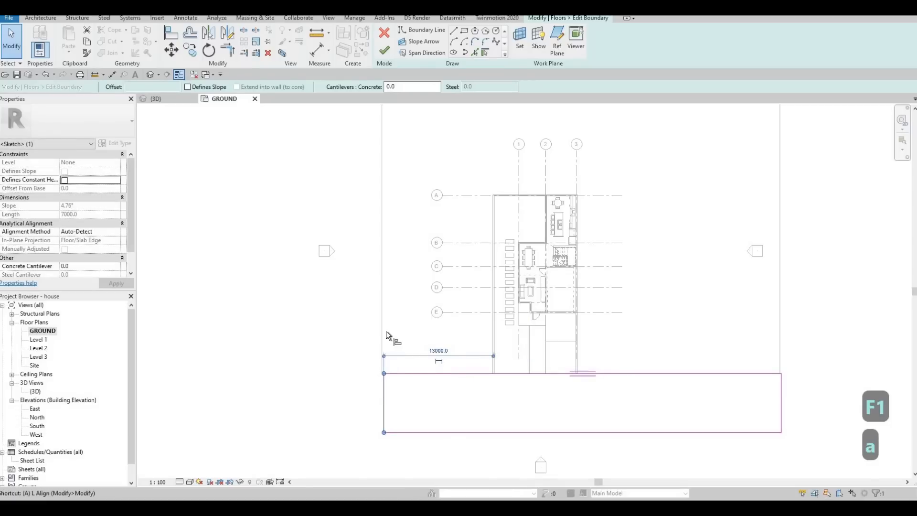
{"action": "key", "text": "a"}
{"action": "key", "text": "l"}
{"action": "left_click", "coordinate": [384, 396]}
{"action": "left_click", "coordinate": [383, 293]}
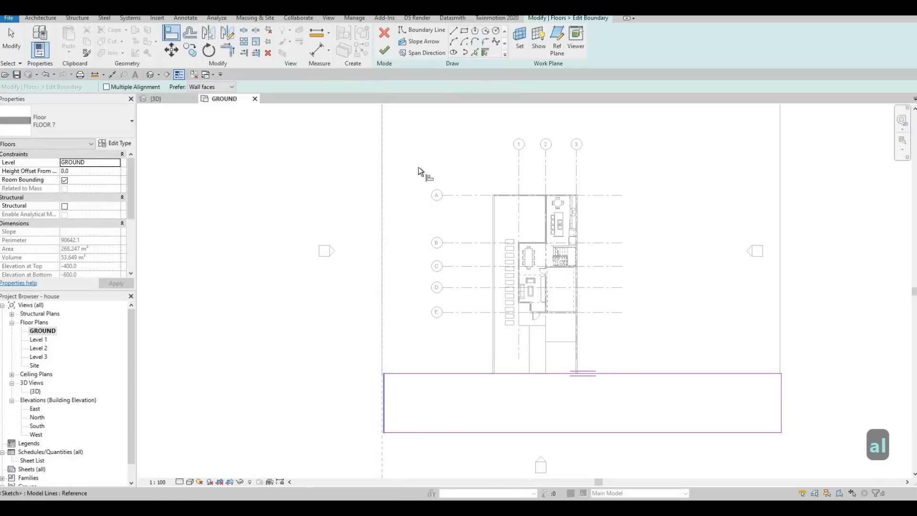
Drag the front floor's left boundary line farther left and finish editing the boundary.
{"action": "scroll", "coordinate": [395, 337], "scroll_direction": "down", "scroll_amount": 2}
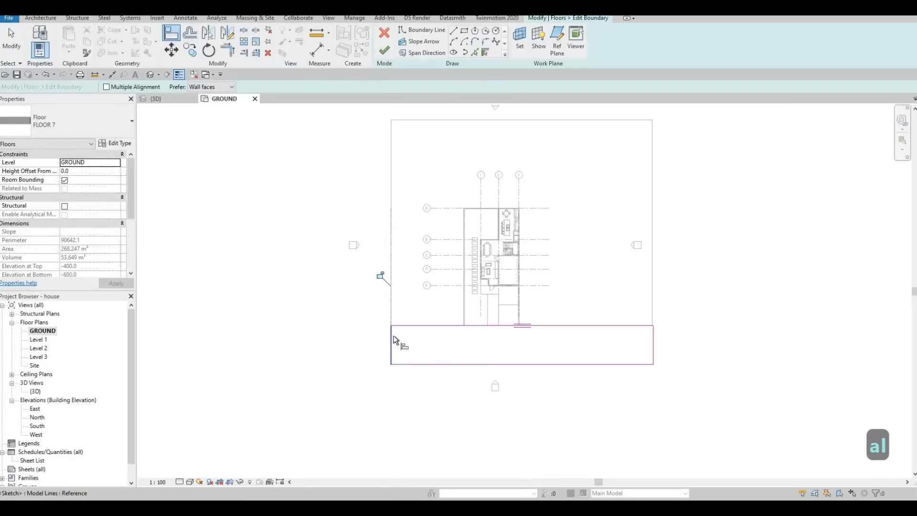
{"action": "key", "text": "Escape"}
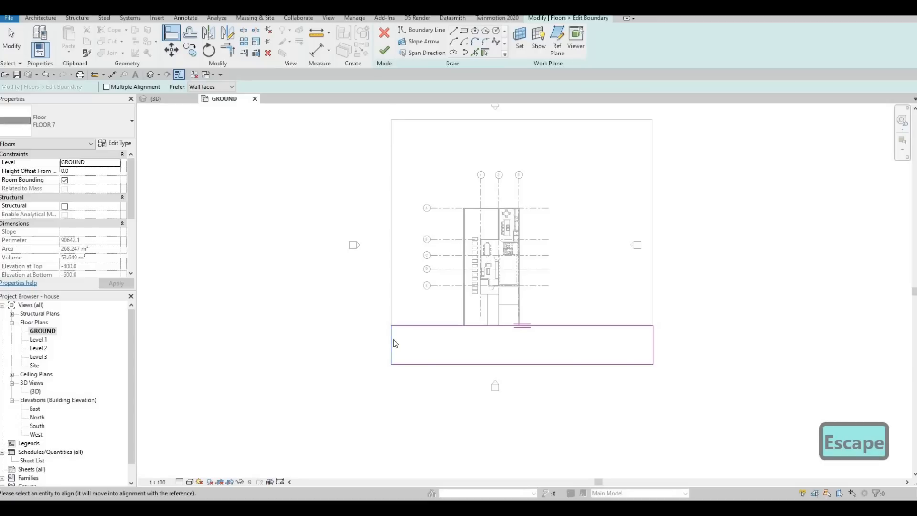
{"action": "key", "text": "Escape"}
{"action": "key", "text": "Escape"}
{"action": "left_click_drag", "start_coordinate": [391, 343], "coordinate": [353, 342]}
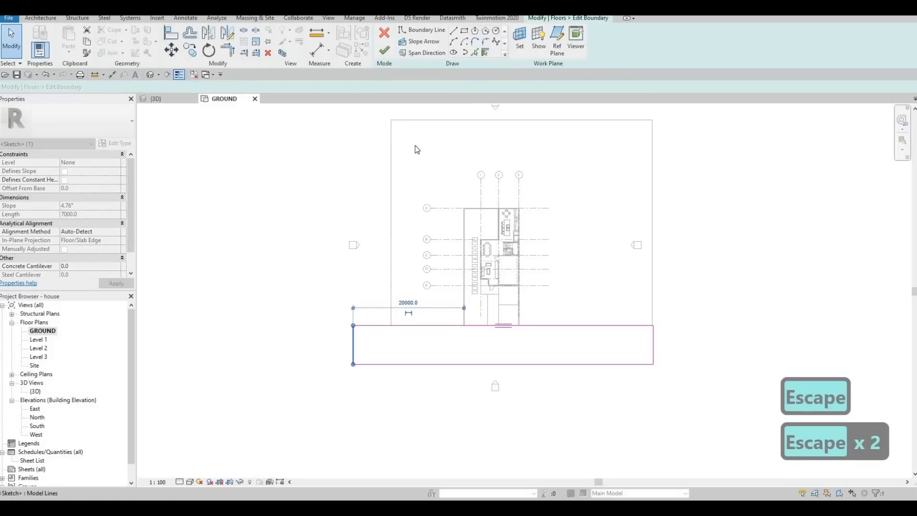
{"action": "left_click", "coordinate": [384, 61]}
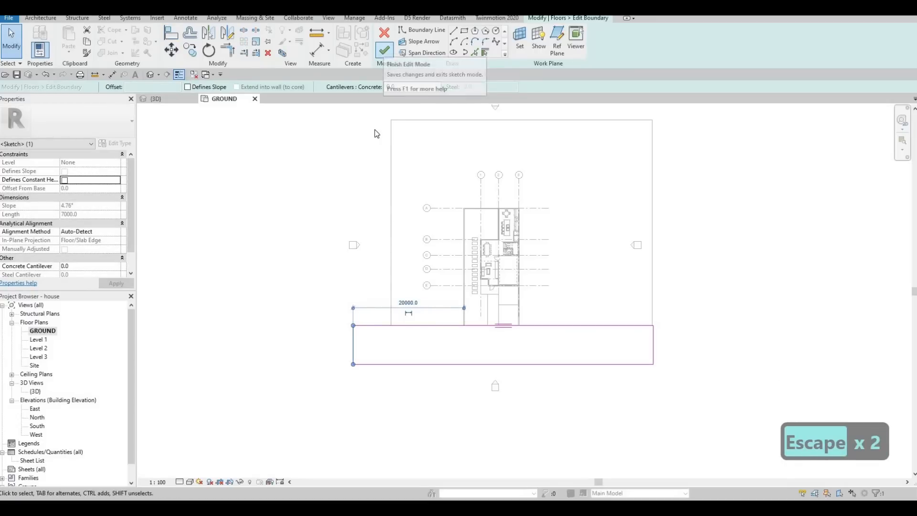
{"action": "key", "text": "Escape"}
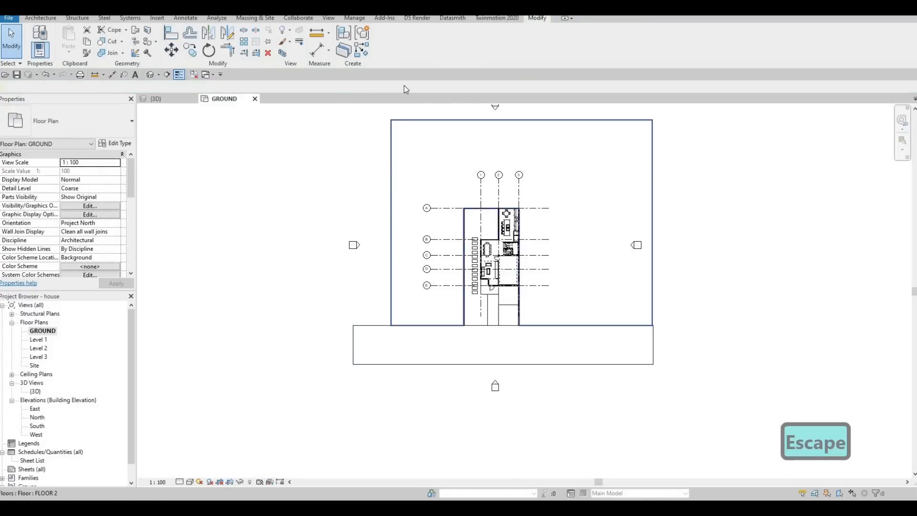
Edit the large site floor's boundary and align its left edge with the front floor's left edge.
{"action": "left_click", "coordinate": [400, 160]}
{"action": "double_click", "coordinate": [401, 160]}
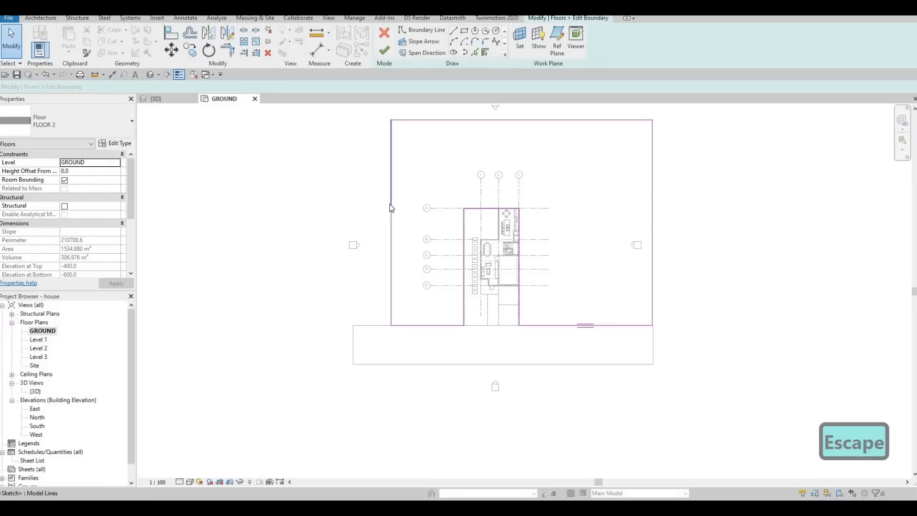
{"action": "key", "text": "a"}
{"action": "key", "text": "l"}
{"action": "left_click", "coordinate": [353, 342]}
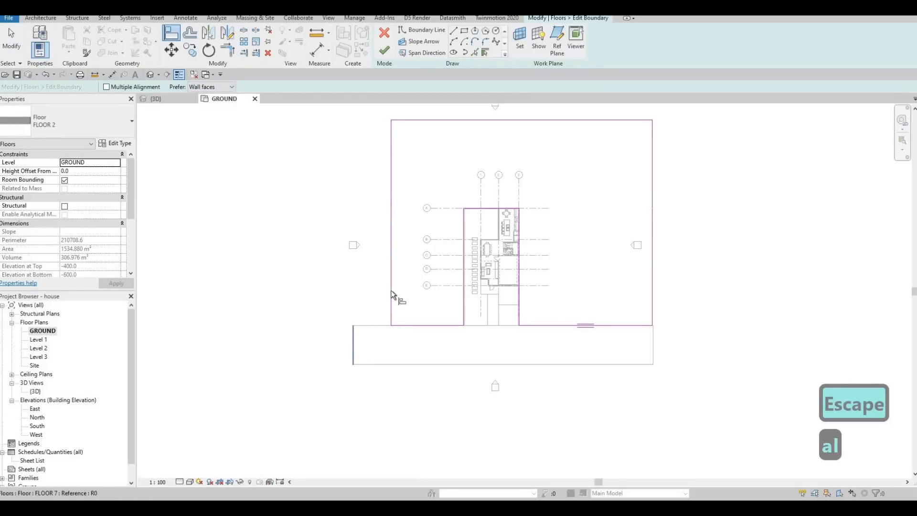
{"action": "left_click", "coordinate": [391, 290]}
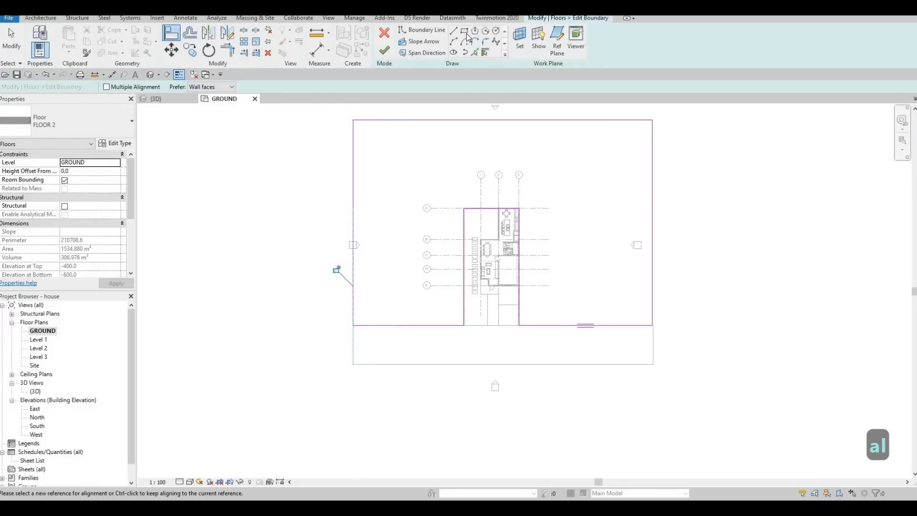
{"action": "key", "text": "Escape"}
{"action": "key", "text": "Escape"}
Sketch a rectangular boundary below the front floor, about 53910 mm wide by 13408 mm deep.
{"action": "left_click", "coordinate": [352, 364]}
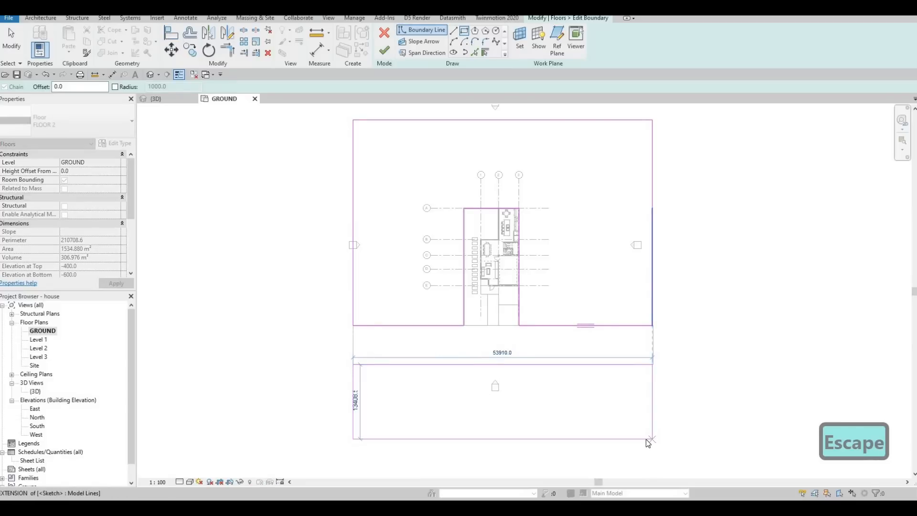
{"action": "left_click", "coordinate": [651, 440]}
{"action": "key", "text": "Escape"}
Align the site floor's right edge with the new rectangle's edge and finish the boundary edit.
{"action": "key", "text": "a"}
{"action": "key", "text": "l"}
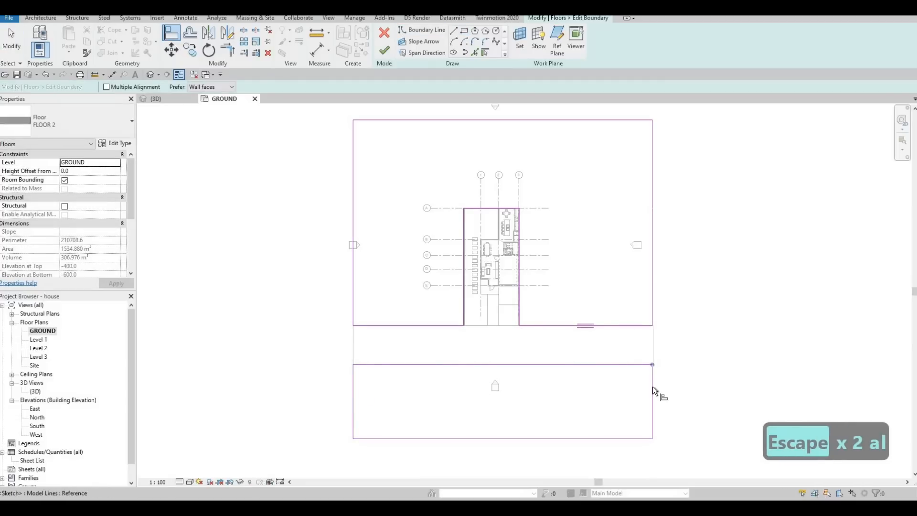
{"action": "left_click", "coordinate": [652, 385]}
{"action": "left_click", "coordinate": [654, 343]}
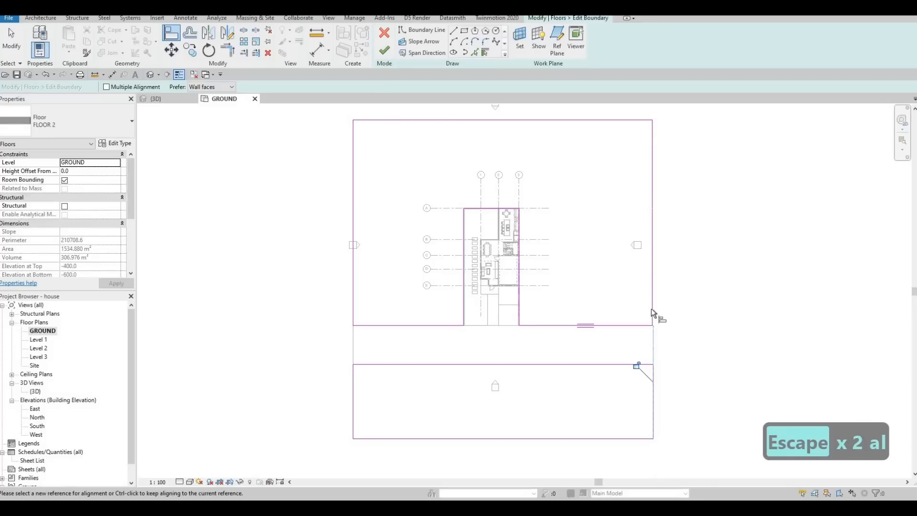
{"action": "key", "text": "Escape"}
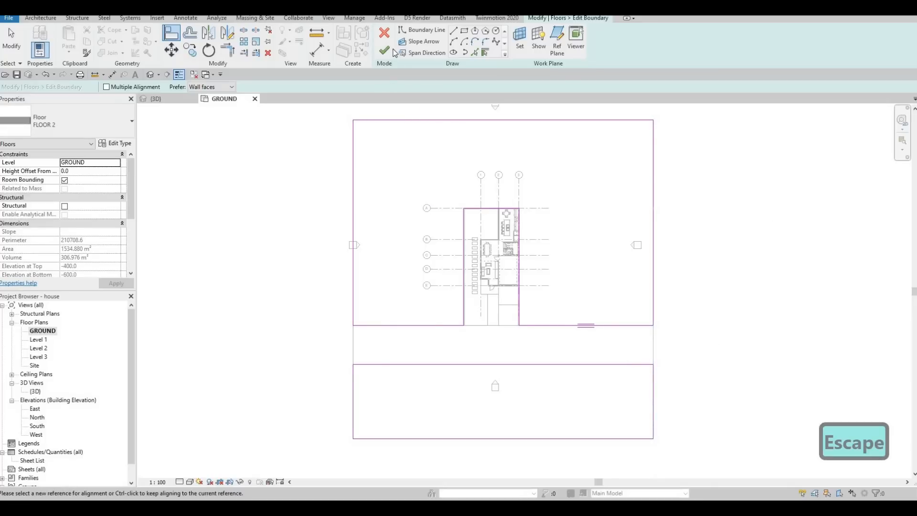
{"action": "left_click", "coordinate": [385, 49]}
{"action": "key", "text": "Escape"}
{"action": "key", "text": "Escape"}
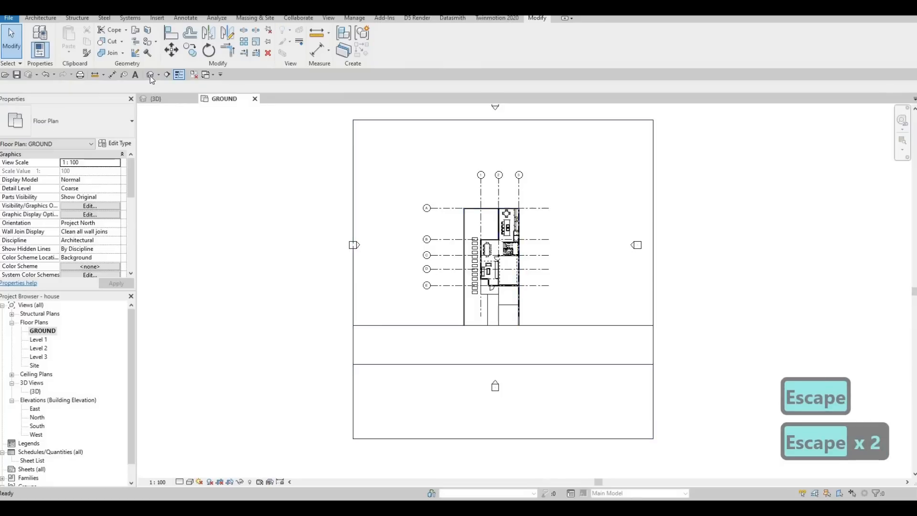
Inspect the edited floors in the 3D view.
{"action": "key", "text": "ctrl+Tab"}
{"action": "middle_click_drag", "start_coordinate": [487, 376], "coordinate": [527, 316], "text": "shift"}
{"action": "scroll", "coordinate": [528, 316], "scroll_direction": "up", "scroll_amount": 2}
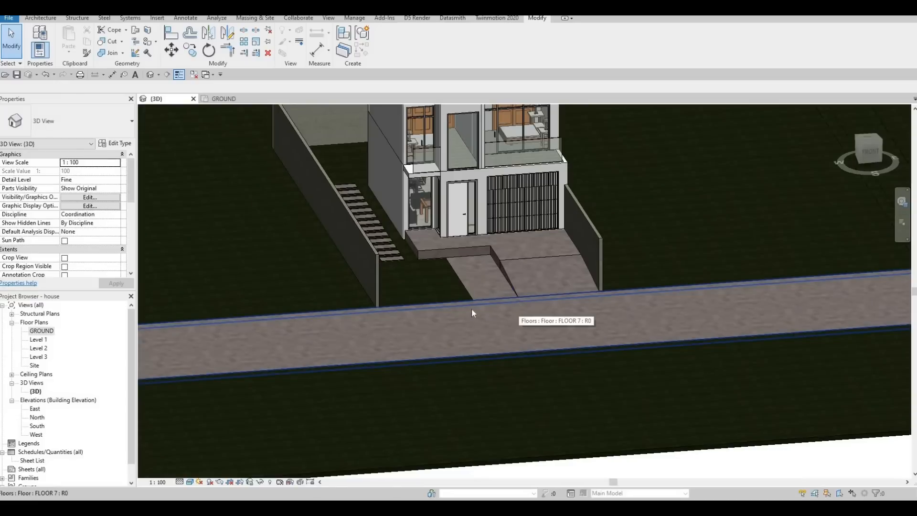
{"action": "middle_click_drag", "start_coordinate": [613, 341], "coordinate": [443, 367], "text": "shift"}
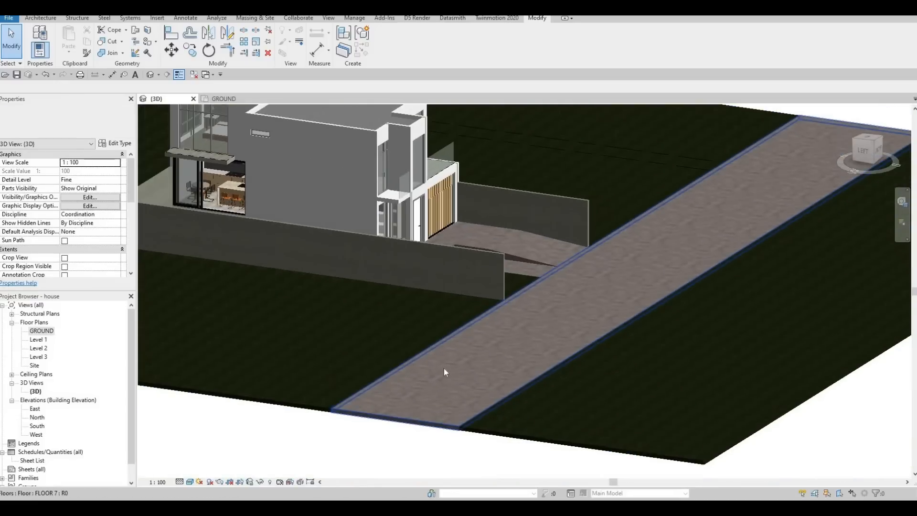
{"action": "scroll", "coordinate": [499, 328], "scroll_direction": "down", "scroll_amount": 3}
{"action": "middle_click_drag", "start_coordinate": [463, 335], "coordinate": [462, 294], "text": "shift"}
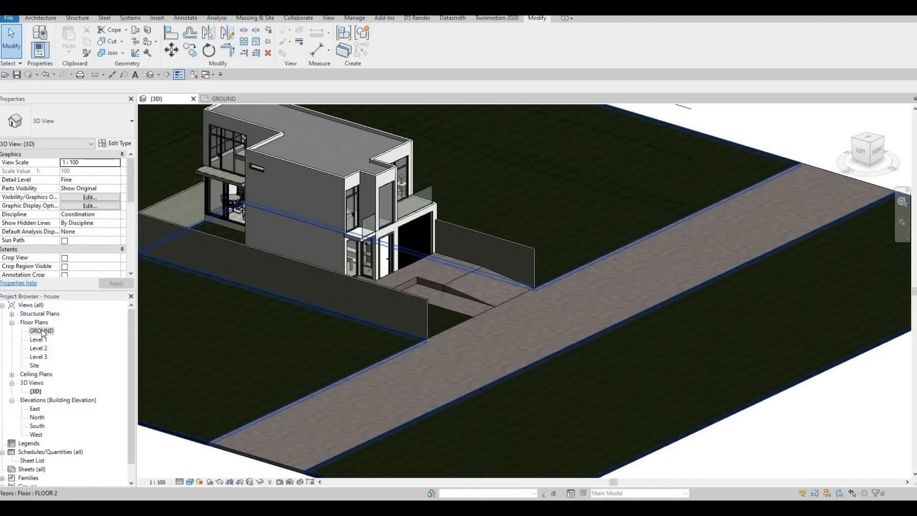
Start a new floor in the GROUND plan and duplicate its type as FLOOR 10.
{"action": "scroll", "coordinate": [465, 325], "scroll_direction": "up", "scroll_amount": 2}
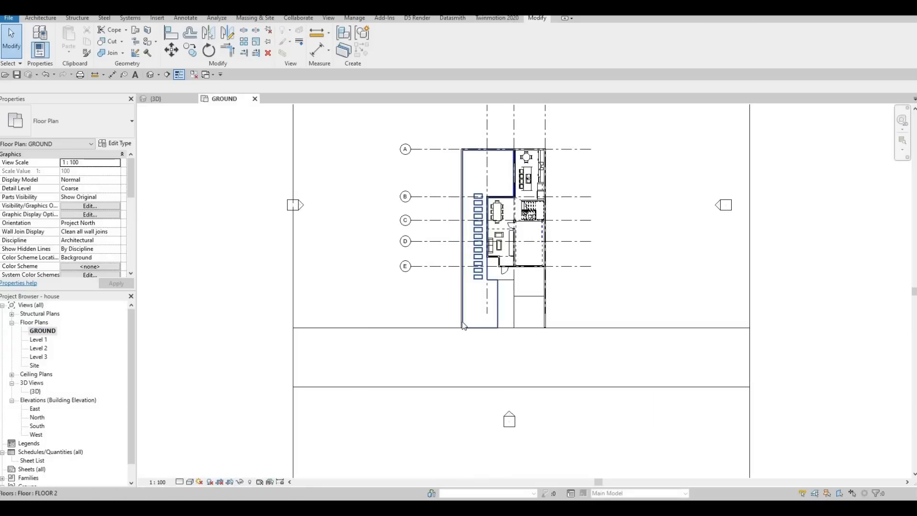
{"action": "middle_click_drag", "start_coordinate": [465, 329], "coordinate": [488, 307]}
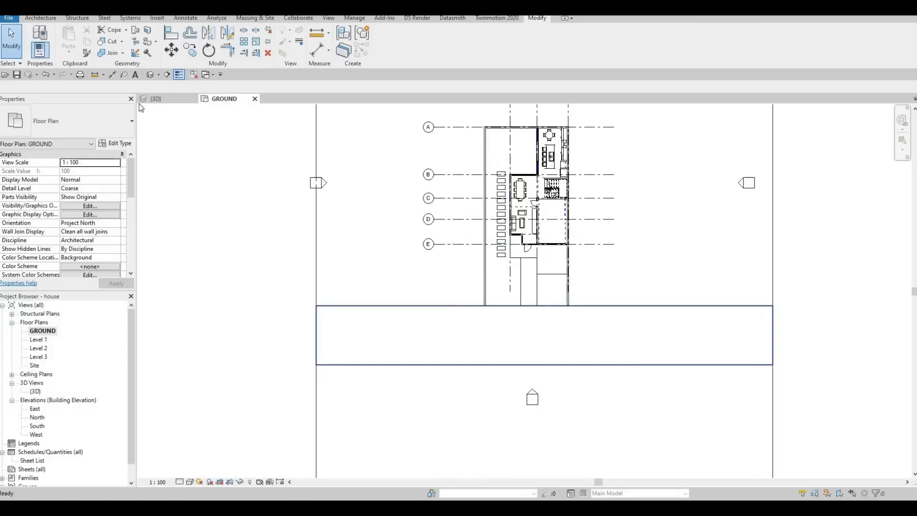
{"action": "left_click", "coordinate": [40, 20]}
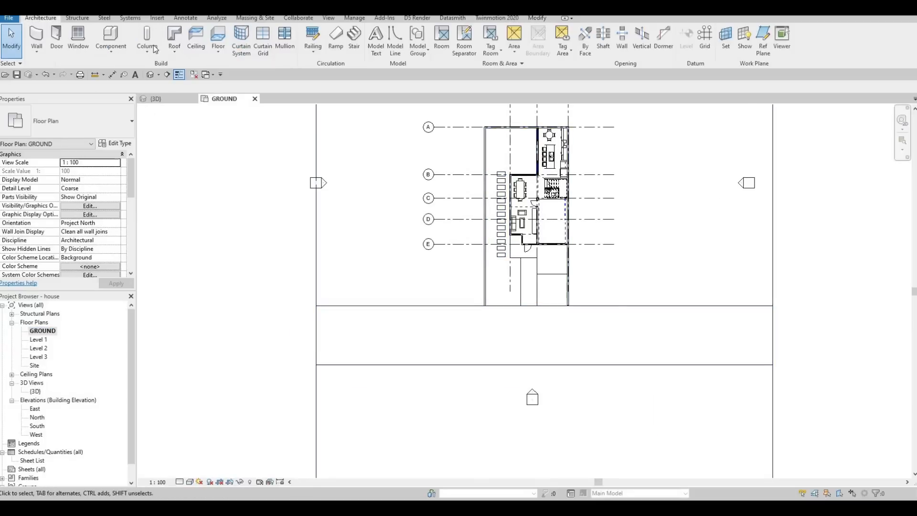
{"action": "left_click", "coordinate": [217, 39]}
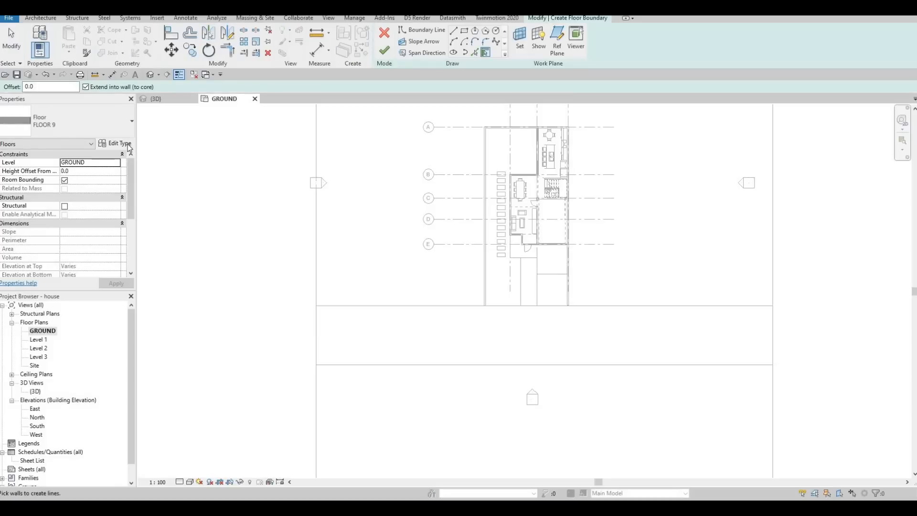
{"action": "left_click", "coordinate": [115, 143]}
{"action": "left_click", "coordinate": [802, 188]}
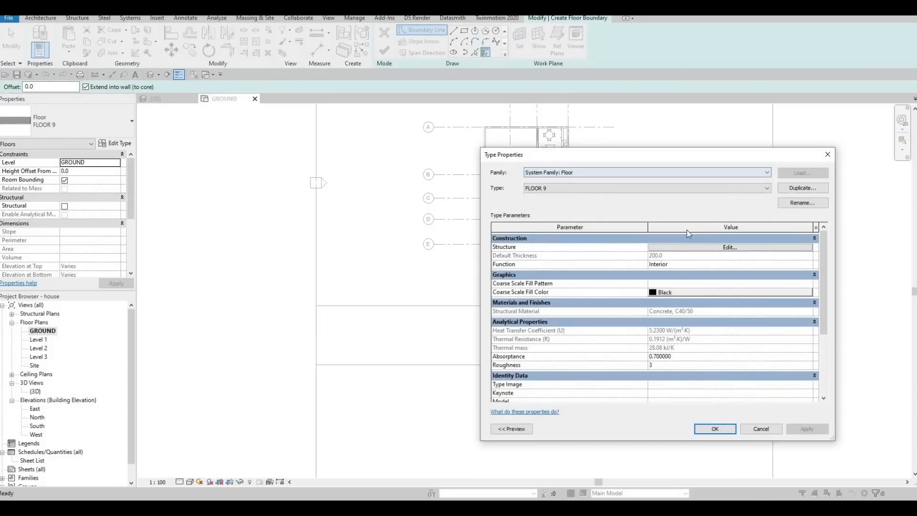
{"action": "key", "text": "Return"}
Edit the floor type's structure, assigning Concrete, C90/105 from the AEC Materials concrete library to the structure layer.
{"action": "left_click", "coordinate": [709, 248]}
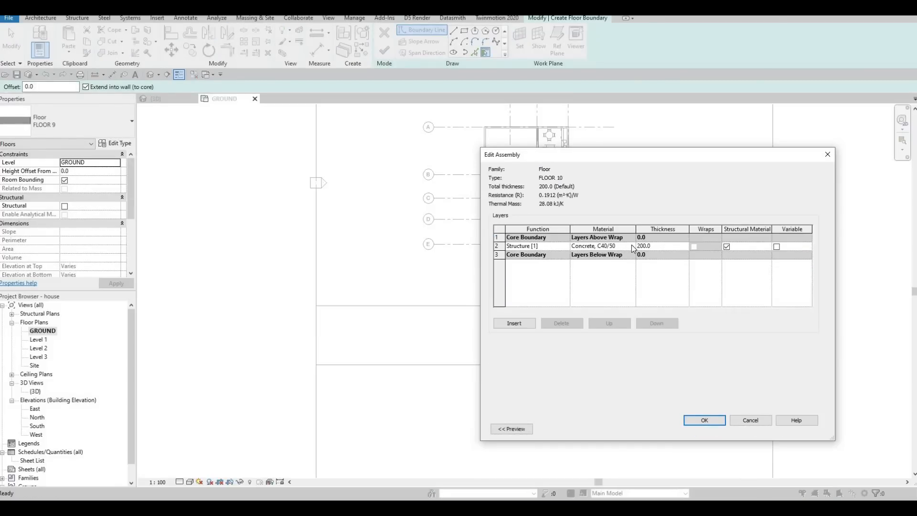
{"action": "left_click", "coordinate": [631, 246]}
{"action": "left_click", "coordinate": [632, 247]}
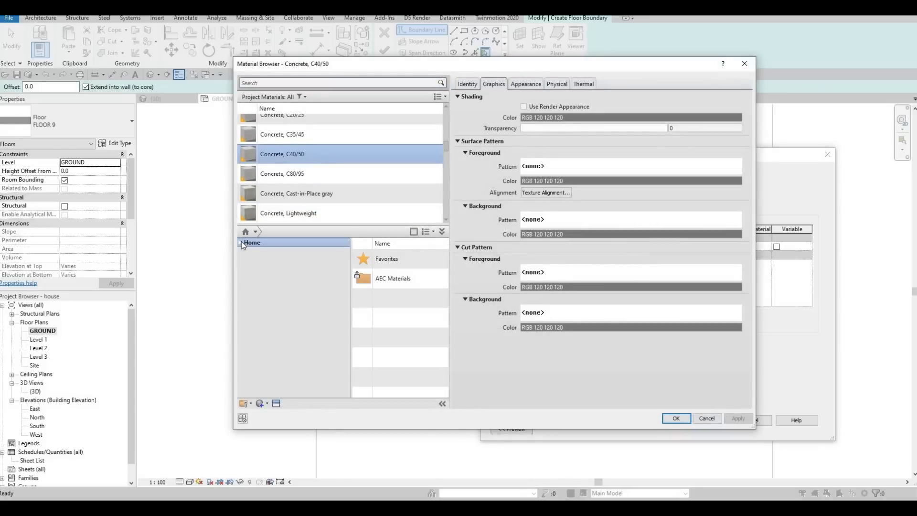
{"action": "left_click", "coordinate": [251, 262]}
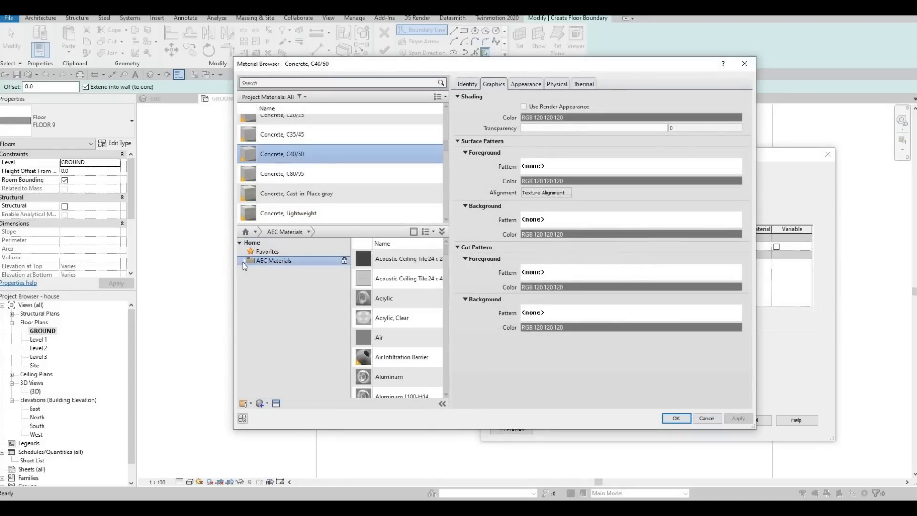
{"action": "left_click", "coordinate": [243, 260]}
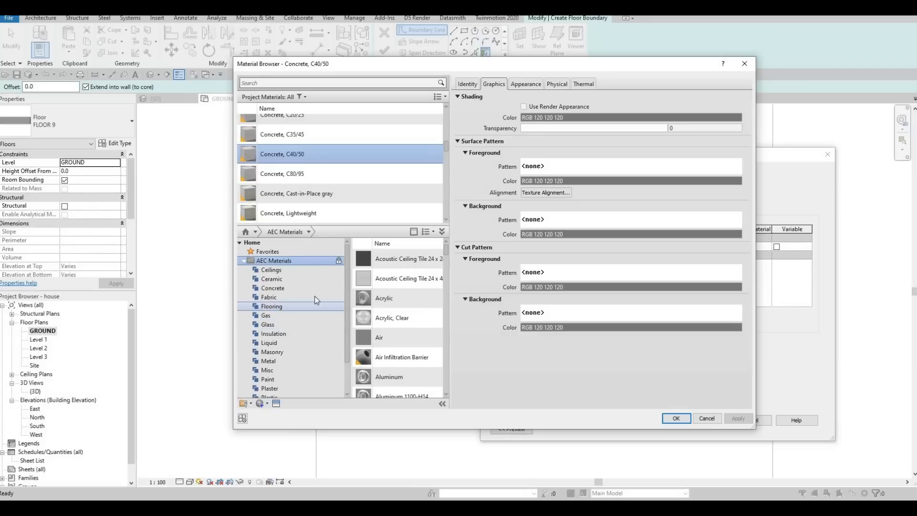
{"action": "left_click", "coordinate": [278, 289]}
{"action": "scroll", "coordinate": [406, 334], "scroll_direction": "down", "scroll_amount": 5}
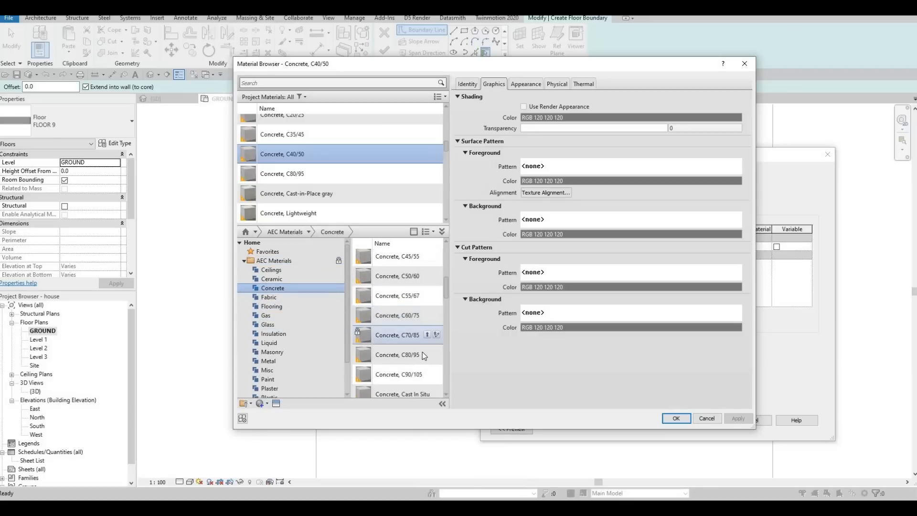
{"action": "left_click", "coordinate": [427, 354]}
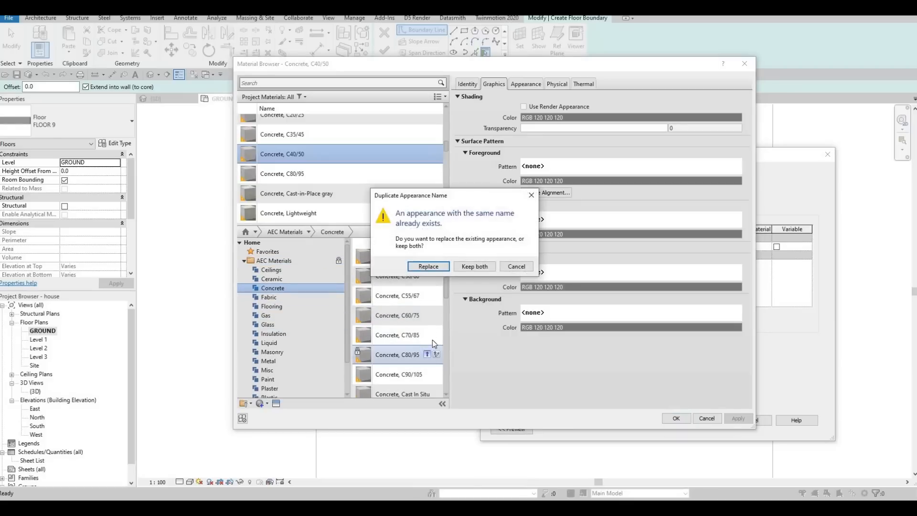
{"action": "key", "text": "Escape"}
{"action": "left_click", "coordinate": [427, 374]}
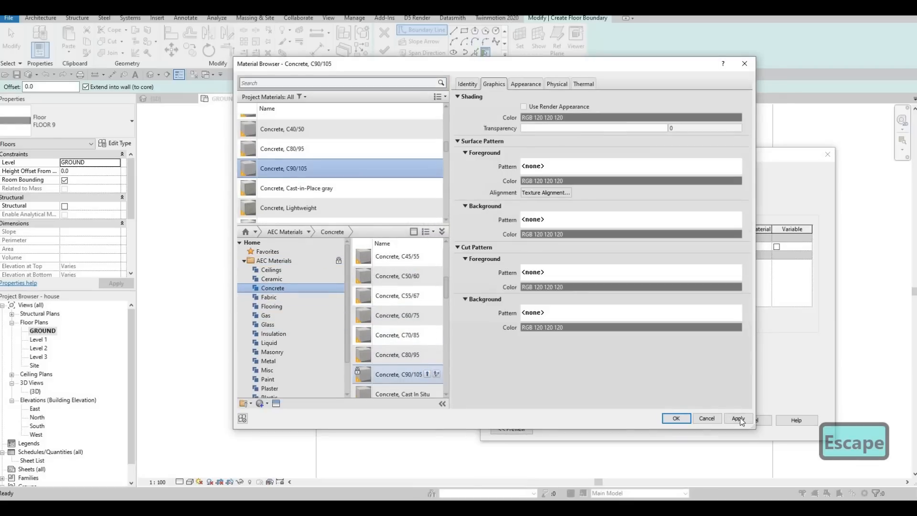
{"action": "left_click", "coordinate": [677, 419]}
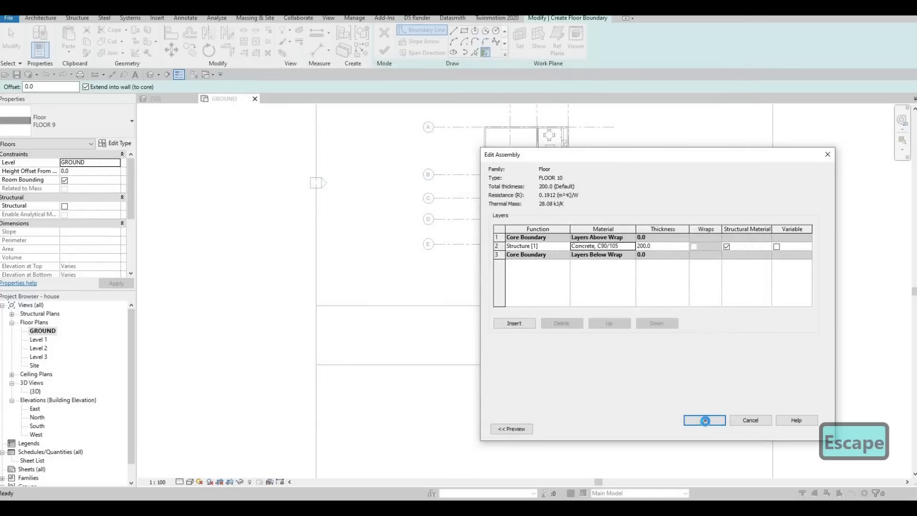
{"action": "left_click", "coordinate": [705, 420]}
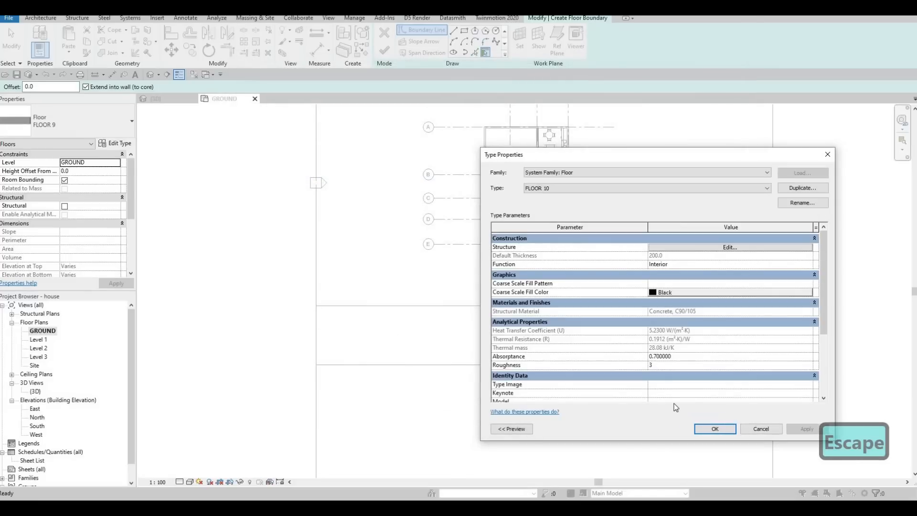
Set the structure layer thickness to 100 and close the assembly and type property dialogs.
{"action": "left_click", "coordinate": [718, 247]}
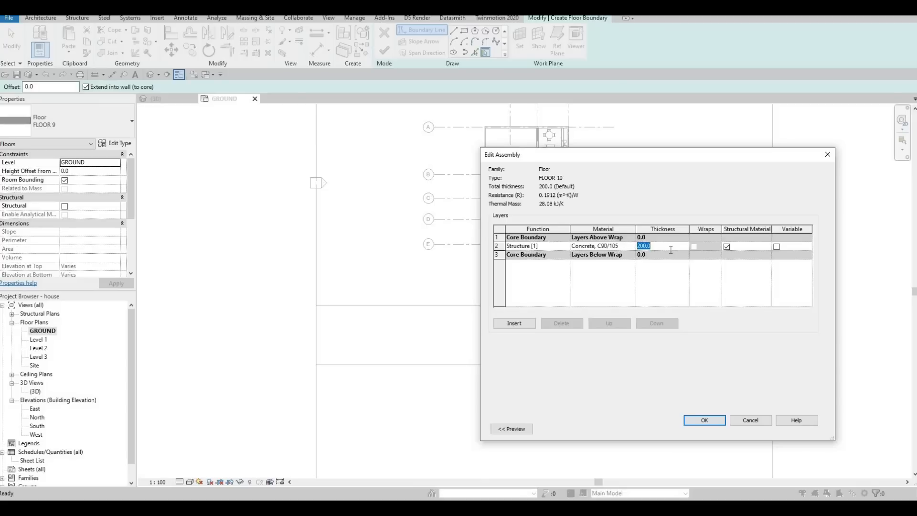
{"action": "type", "text": "100"}
{"action": "left_click", "coordinate": [717, 421]}
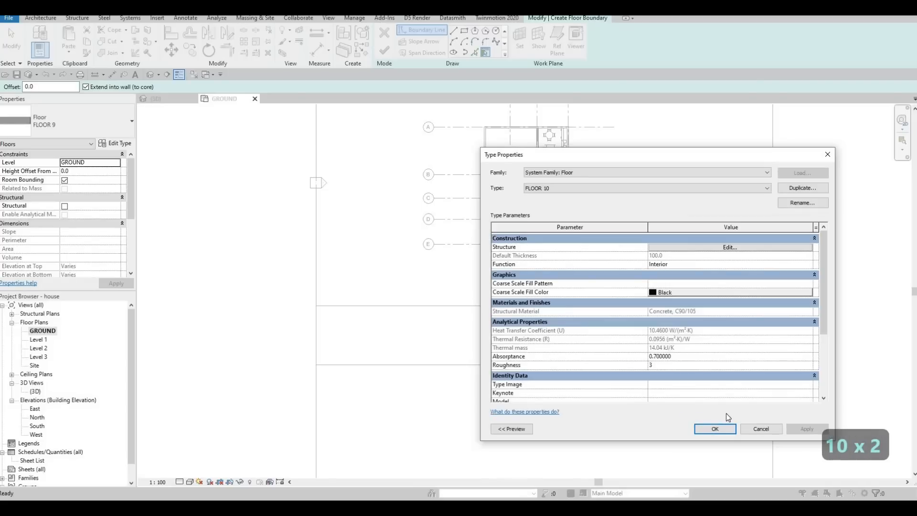
{"action": "key", "text": "Return"}
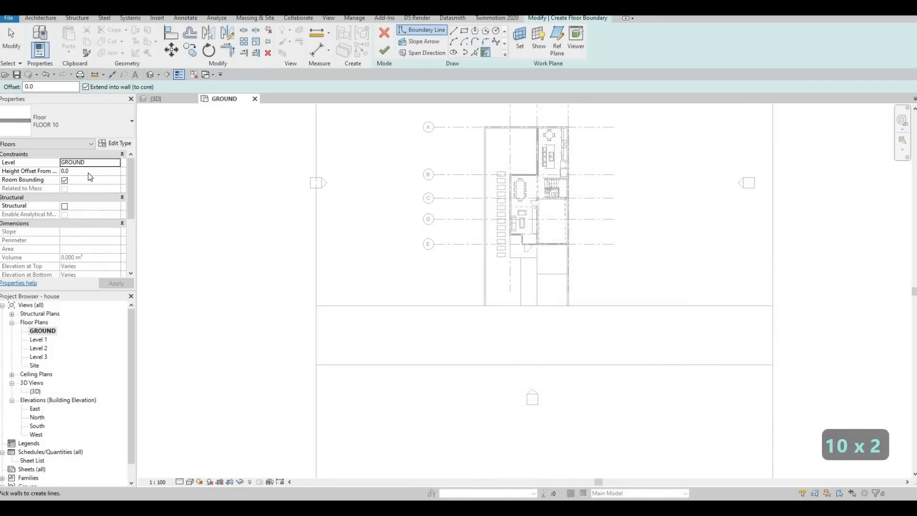
Set the new floor's height offset from level to 200.
{"action": "left_click", "coordinate": [89, 173]}
{"action": "type", "text": "10"}
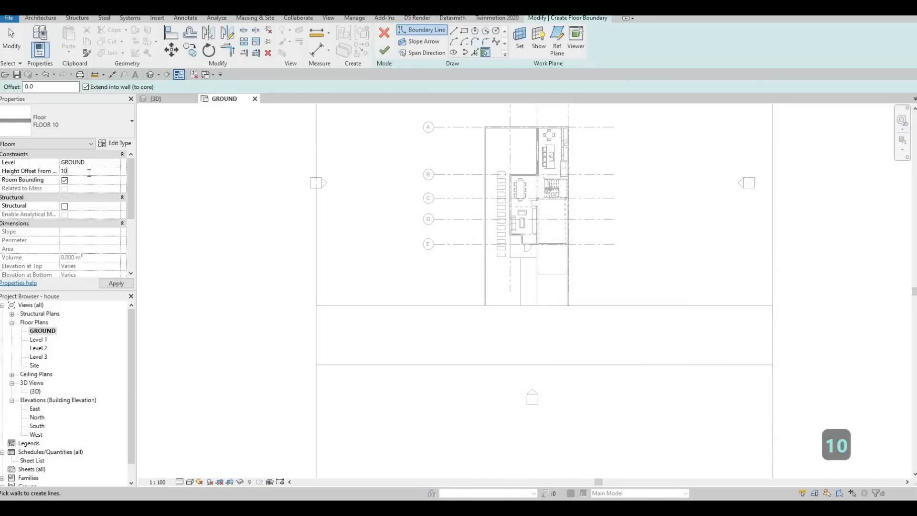
{"action": "type", "text": "0"}
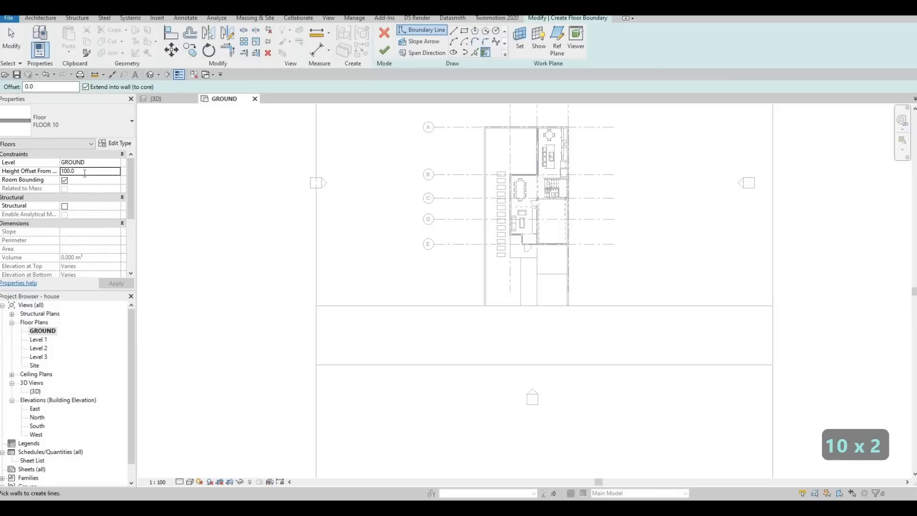
{"action": "type", "text": "200"}
{"action": "key", "text": "Return"}
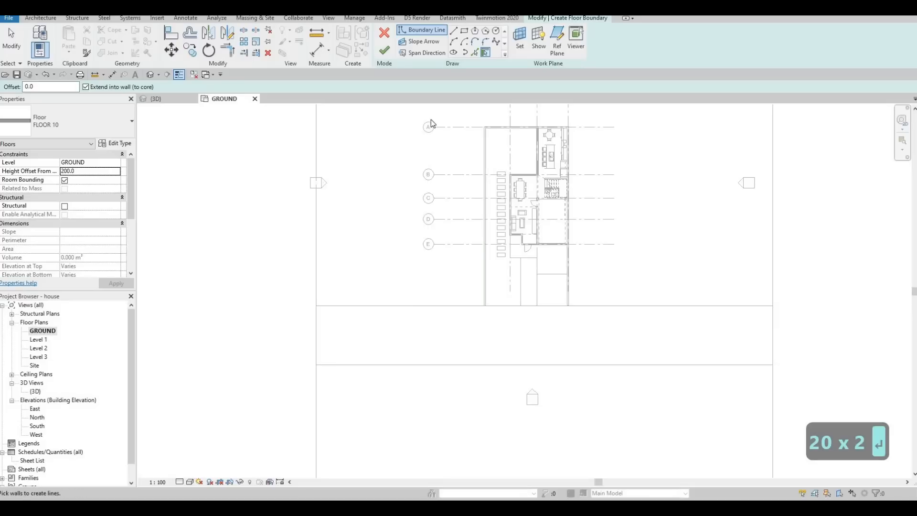
Sketch a rectangle about 19925 mm long and 1242 mm wide along the site floor edge left of the house.
{"action": "left_click", "coordinate": [317, 305]}
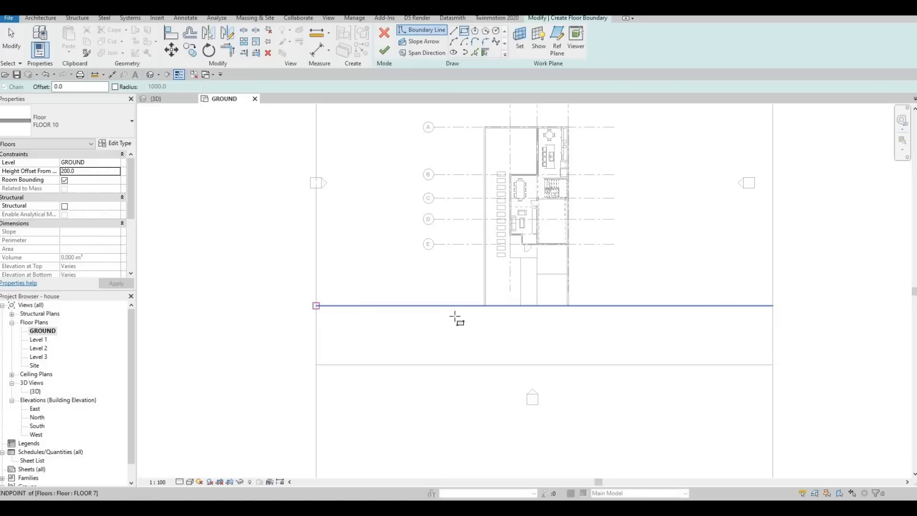
{"action": "left_click", "coordinate": [485, 314]}
{"action": "key", "text": "Escape"}
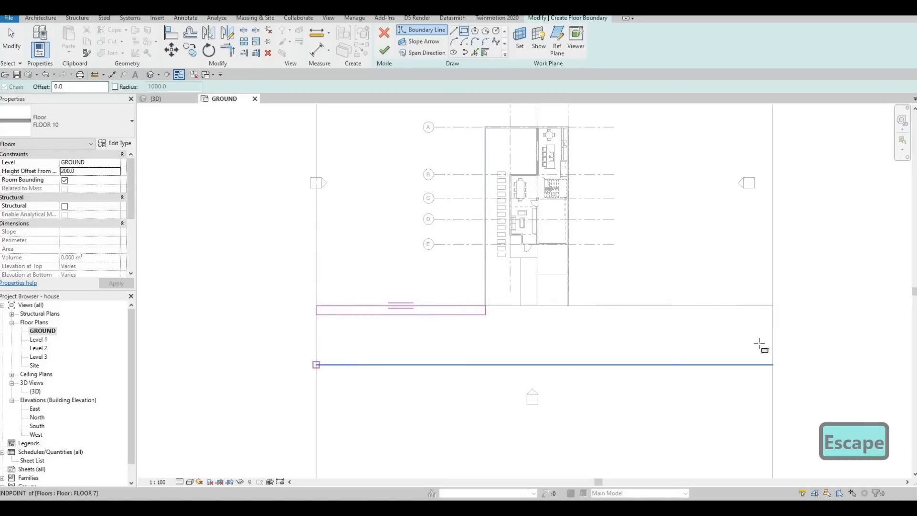
Sketch a second rectangle about 54085 mm long and 1322 mm wide along the lower site floor's upper edge.
{"action": "left_click", "coordinate": [316, 364]}
{"action": "left_click", "coordinate": [773, 354]}
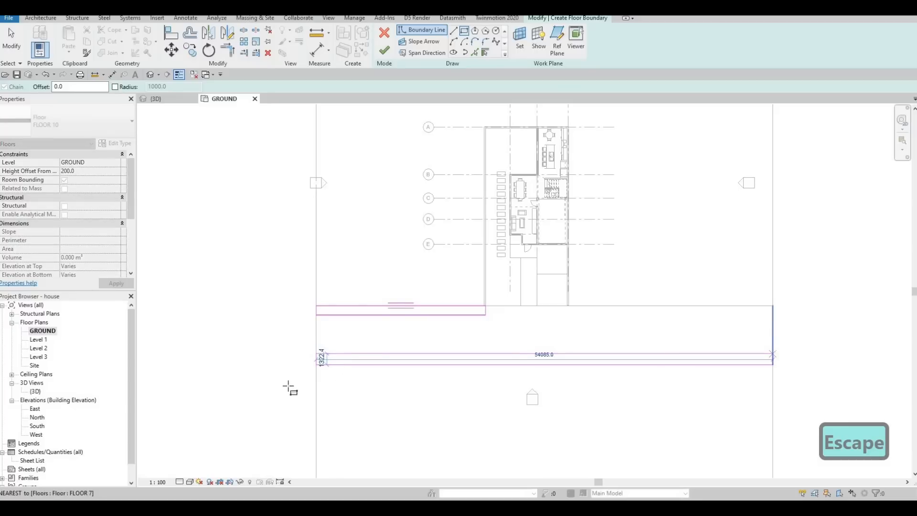
{"action": "key", "text": "Escape"}
{"action": "key", "text": "Escape"}
Set the long rectangle's width to 2000 mm.
{"action": "left_click", "coordinate": [331, 355]}
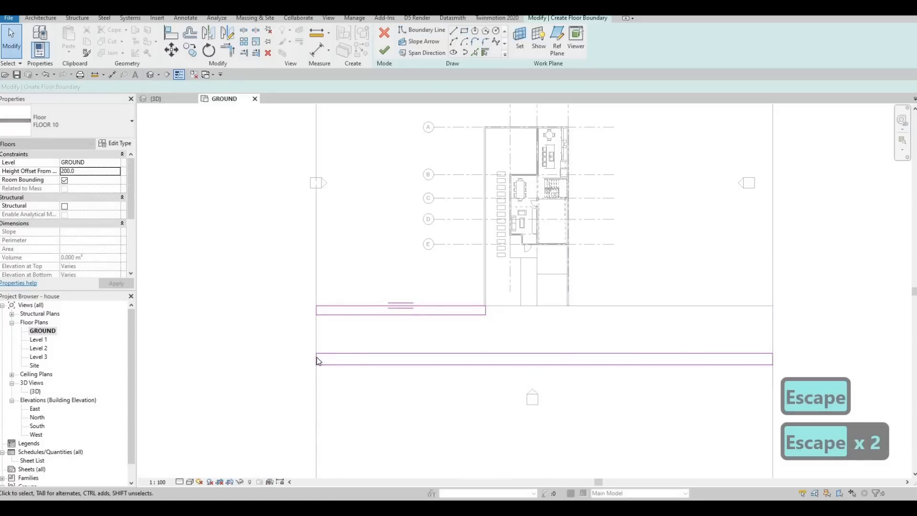
{"action": "left_click", "coordinate": [852, 362]}
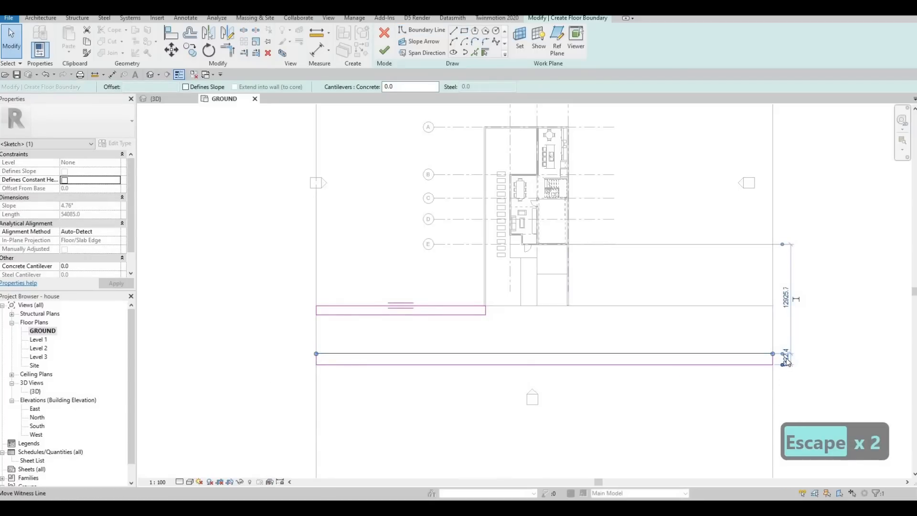
{"action": "scroll", "coordinate": [785, 358], "scroll_direction": "up", "scroll_amount": 2}
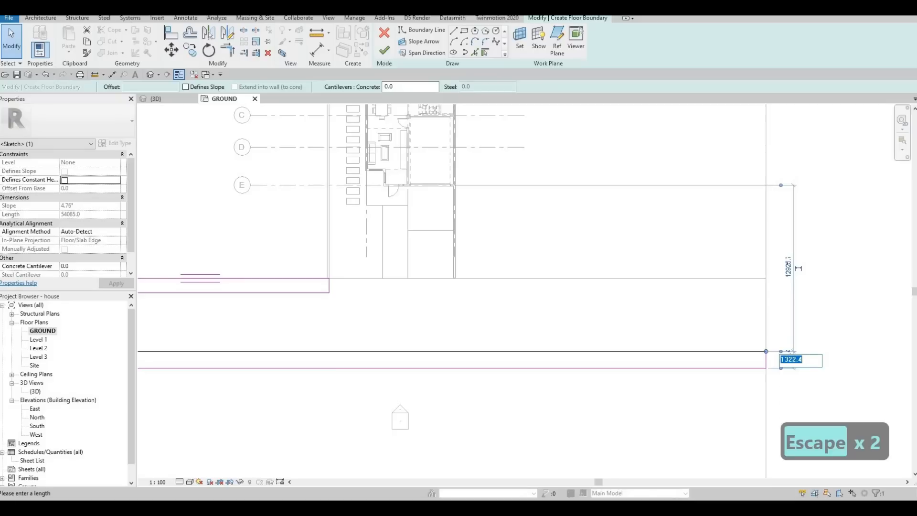
{"action": "type", "text": "200"}
{"action": "key", "text": "Return"}
{"action": "key", "text": "Escape"}
Set the short rectangle's width to 200 mm and finish the new floor.
{"action": "middle_click_drag", "start_coordinate": [281, 294], "coordinate": [415, 258]}
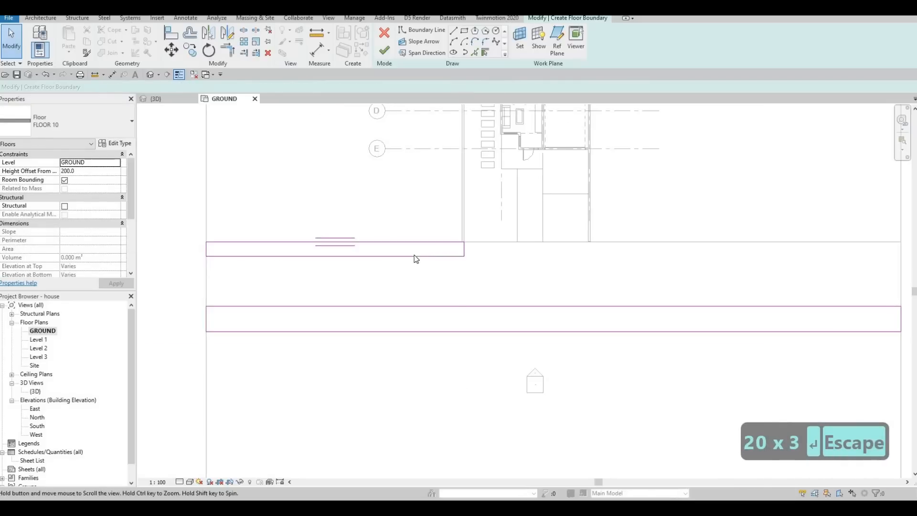
{"action": "left_click", "coordinate": [440, 255]}
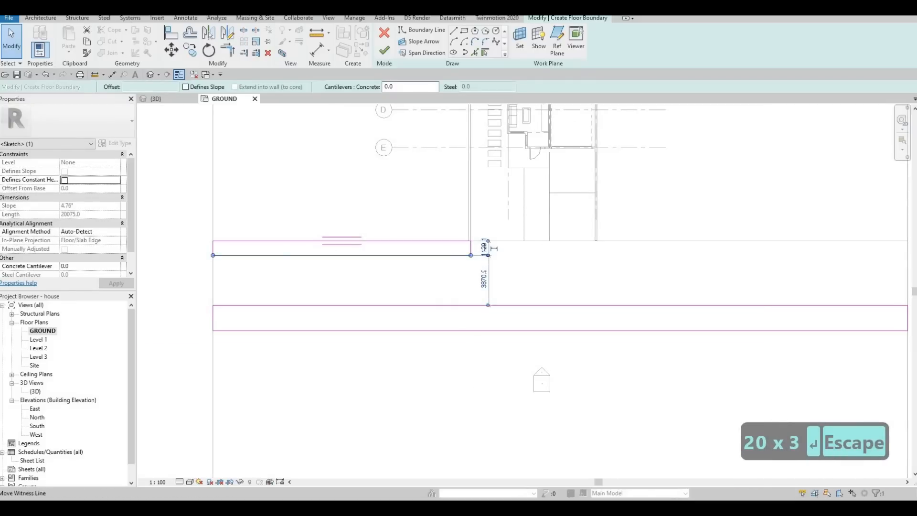
{"action": "type", "text": "200"}
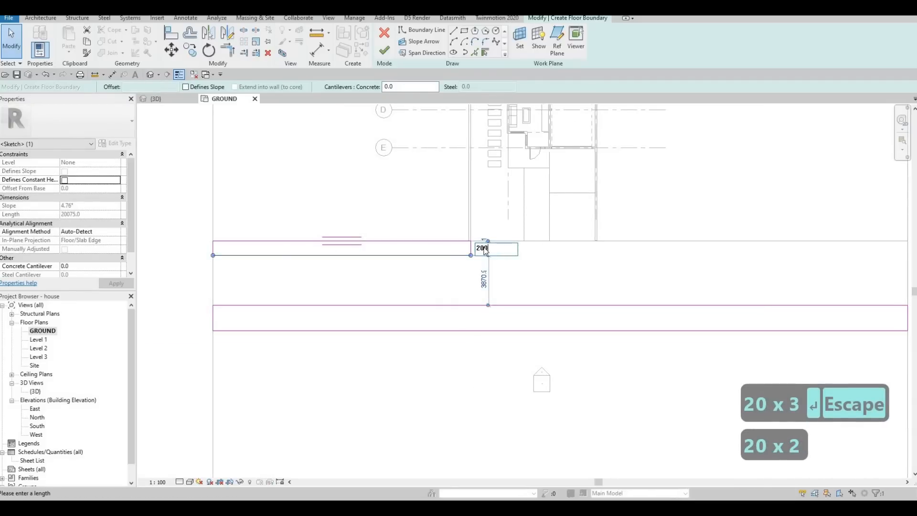
{"action": "key", "text": "Return"}
{"action": "key", "text": "Escape"}
{"action": "key", "text": "Escape"}
{"action": "scroll", "coordinate": [385, 204], "scroll_direction": "down", "scroll_amount": 3}
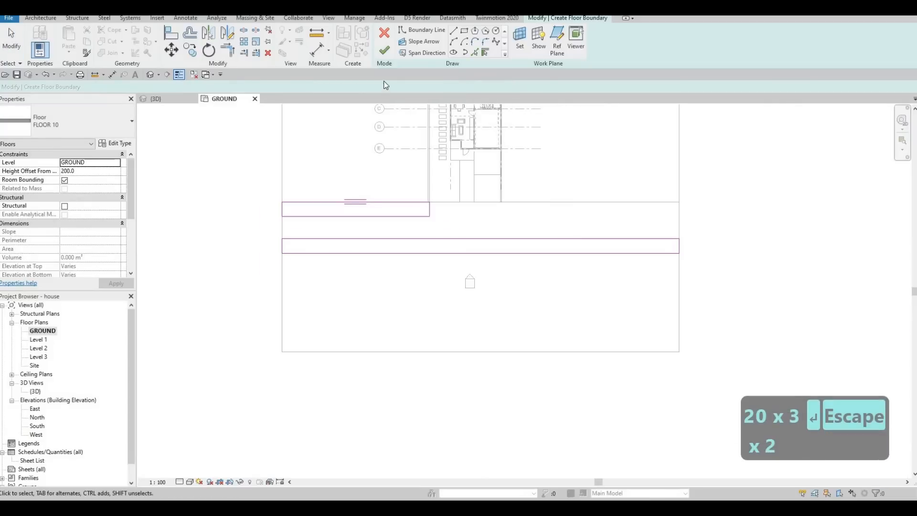
{"action": "left_click", "coordinate": [383, 54]}
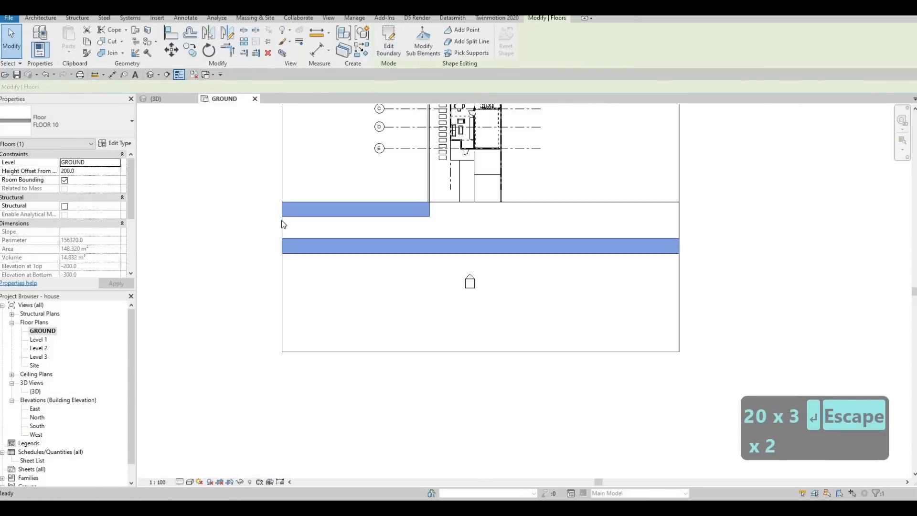
{"action": "key", "text": "Escape"}
Edit the site floor's boundary below the house and drag its lower edge down.
{"action": "left_click", "coordinate": [401, 238]}
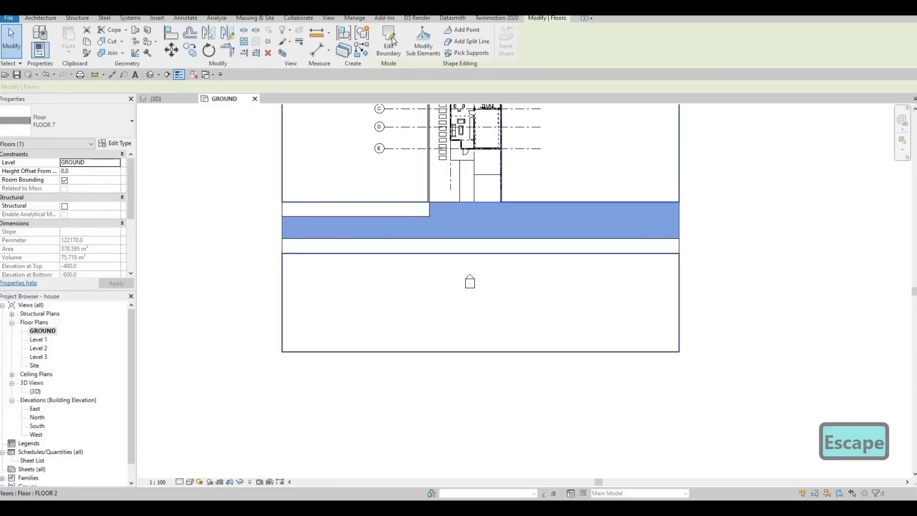
{"action": "double_click", "coordinate": [404, 253]}
{"action": "left_click_drag", "start_coordinate": [405, 254], "coordinate": [407, 282]}
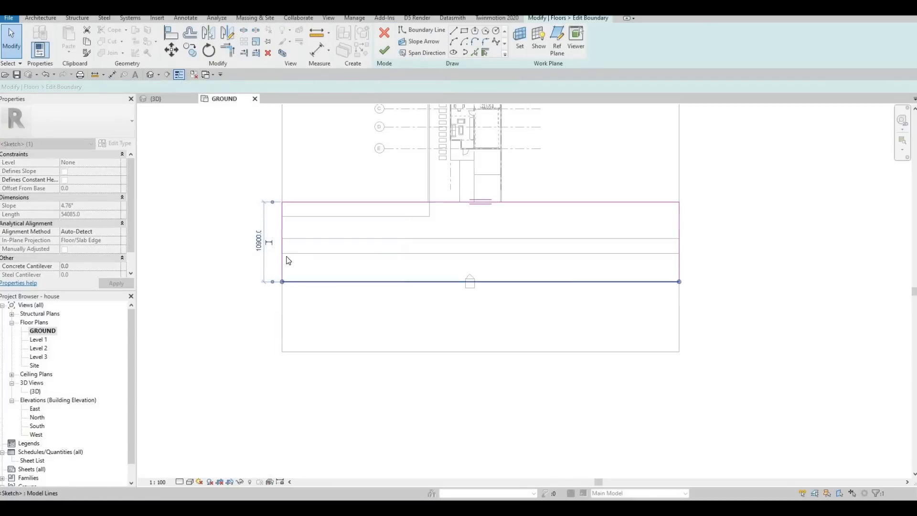
{"action": "left_click", "coordinate": [258, 242]}
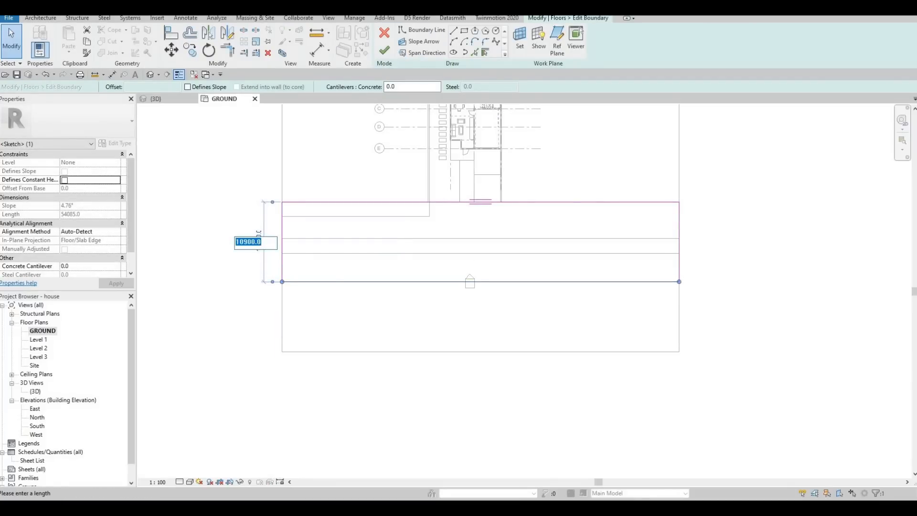
{"action": "type", "text": "10000"}
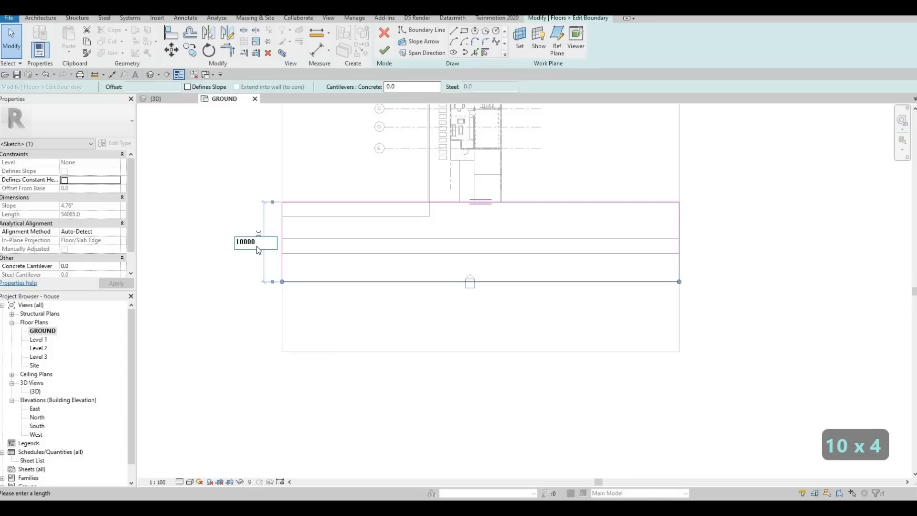
{"action": "type", "text": "0"}
{"action": "key", "text": "Return"}
{"action": "key", "text": "ctrl+z"}
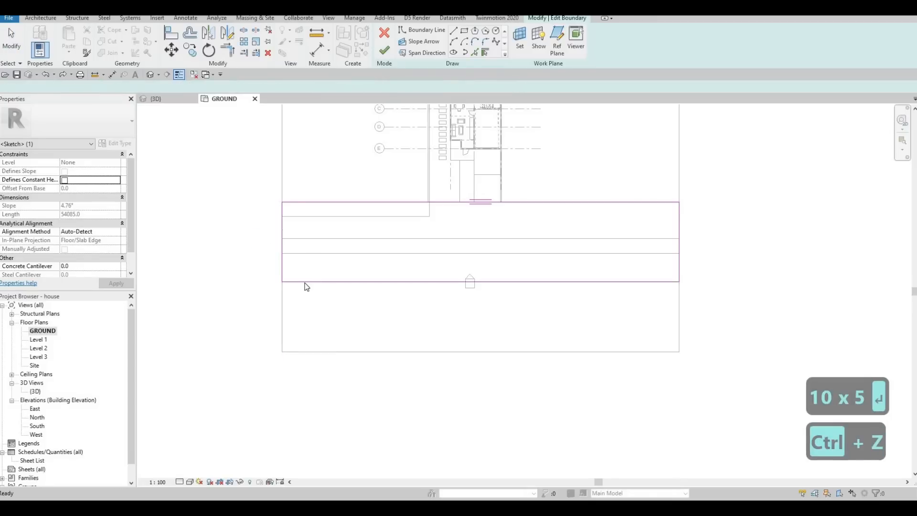
Set the site floor's depth to 10000 mm and finish the boundary edit.
{"action": "left_click", "coordinate": [258, 242]}
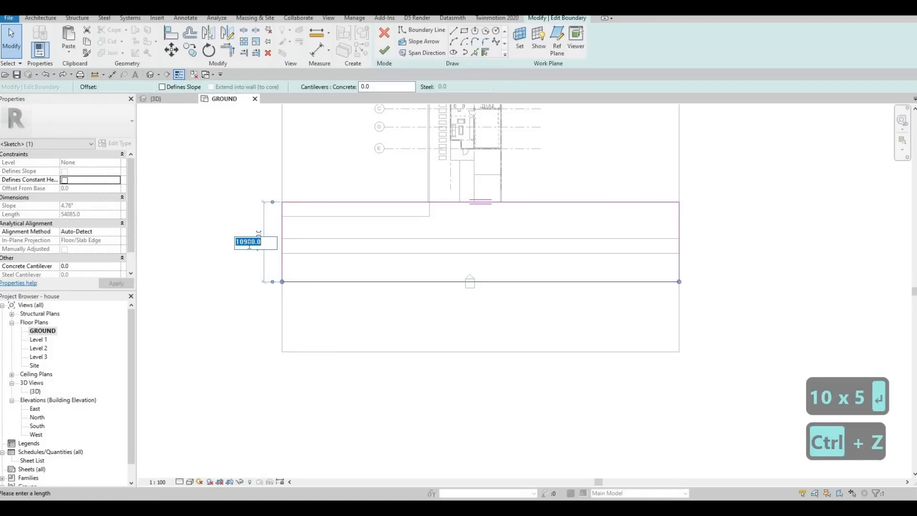
{"action": "left_click", "coordinate": [249, 242]}
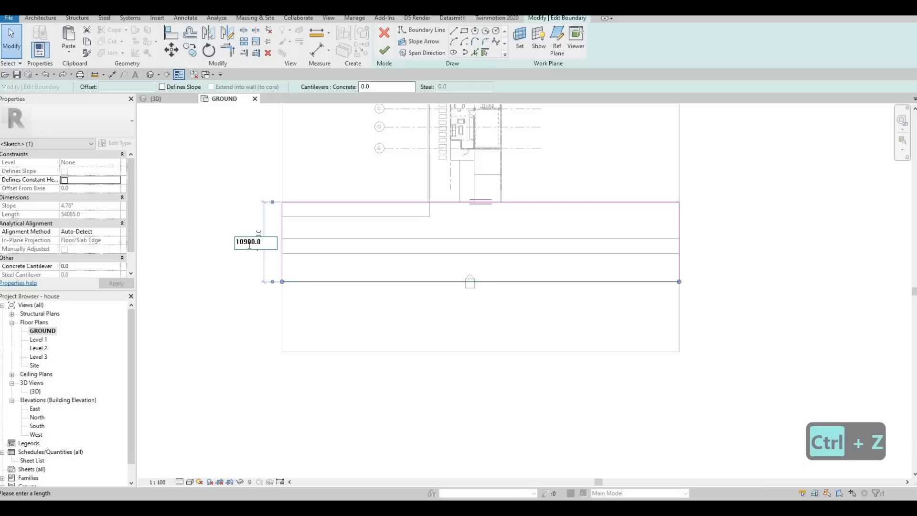
{"action": "key", "text": "BackSpace"}
{"action": "type", "text": "0"}
{"action": "key", "text": "Return"}
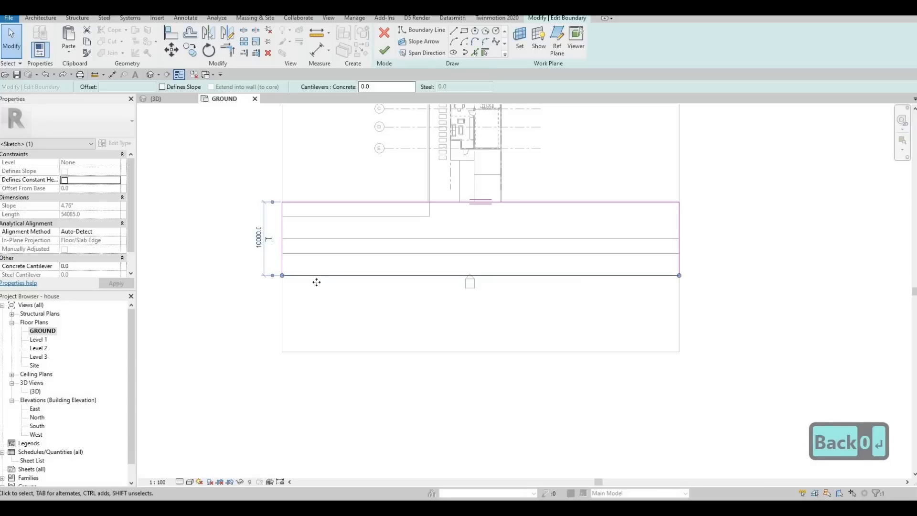
{"action": "left_click", "coordinate": [241, 296]}
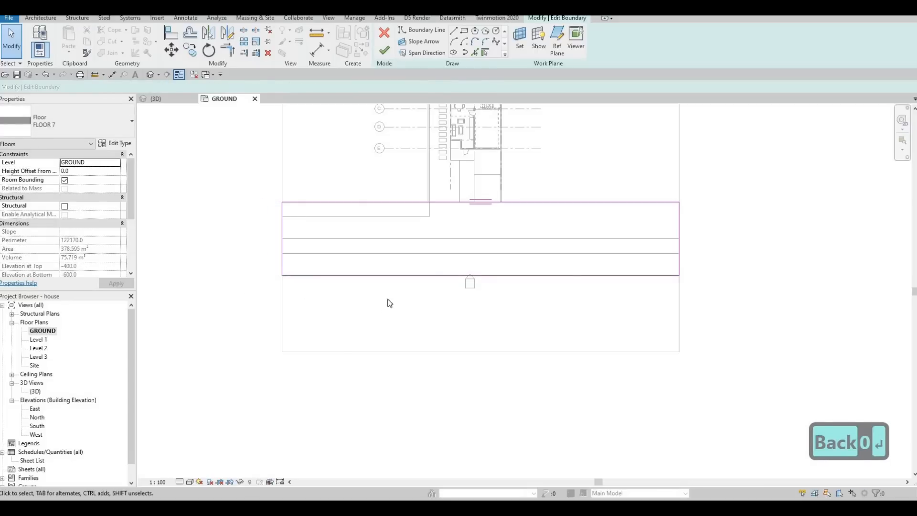
{"action": "left_click", "coordinate": [384, 50]}
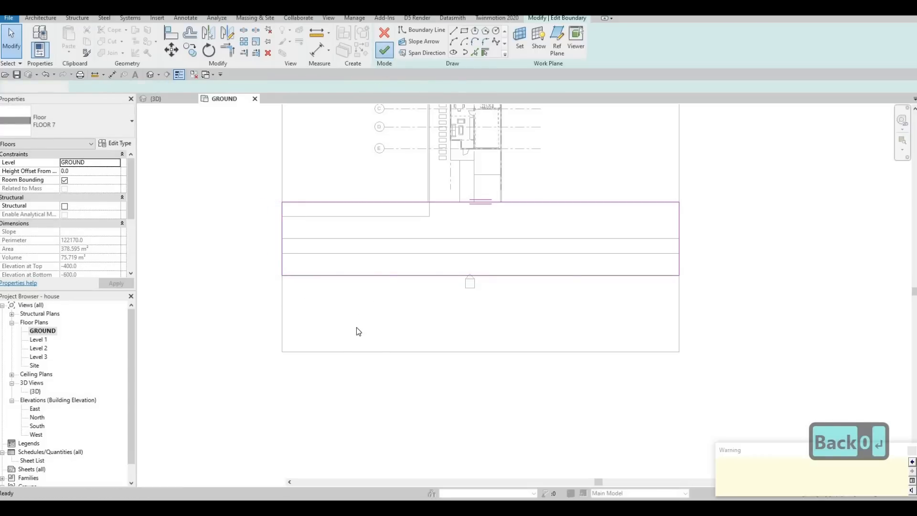
Edit the lower site floor's boundary, move its whole outline down 3000 mm, and finish the edit.
{"action": "left_click", "coordinate": [356, 328]}
{"action": "left_click", "coordinate": [389, 42]}
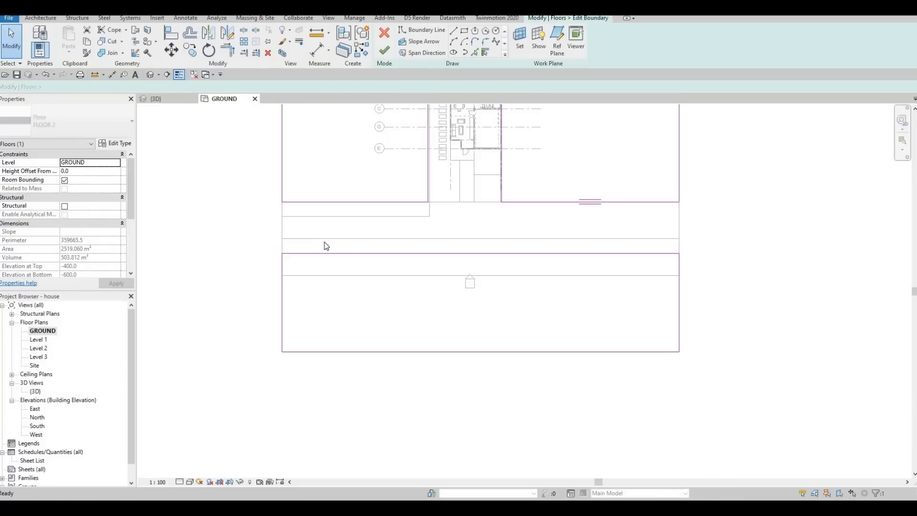
{"action": "key", "text": "Tab"}
{"action": "left_click", "coordinate": [303, 254]}
{"action": "key", "text": "m"}
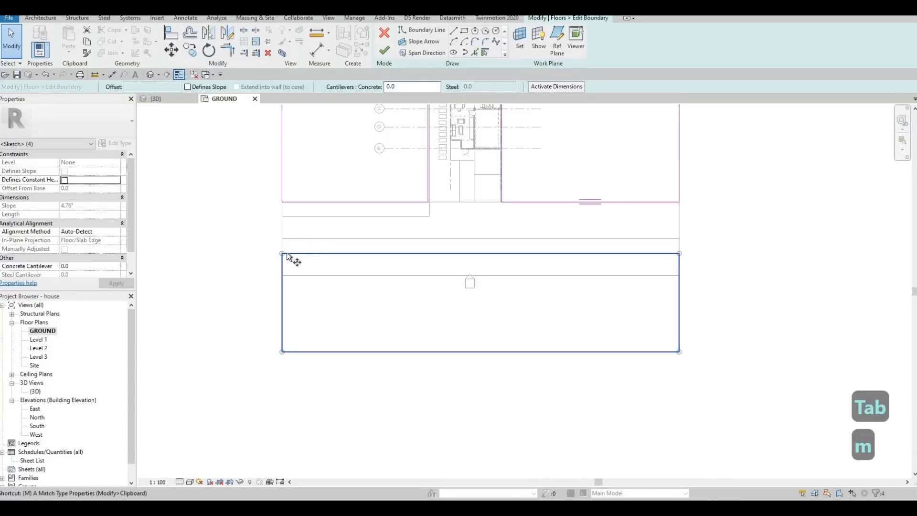
{"action": "key", "text": "v"}
{"action": "left_click", "coordinate": [282, 253]}
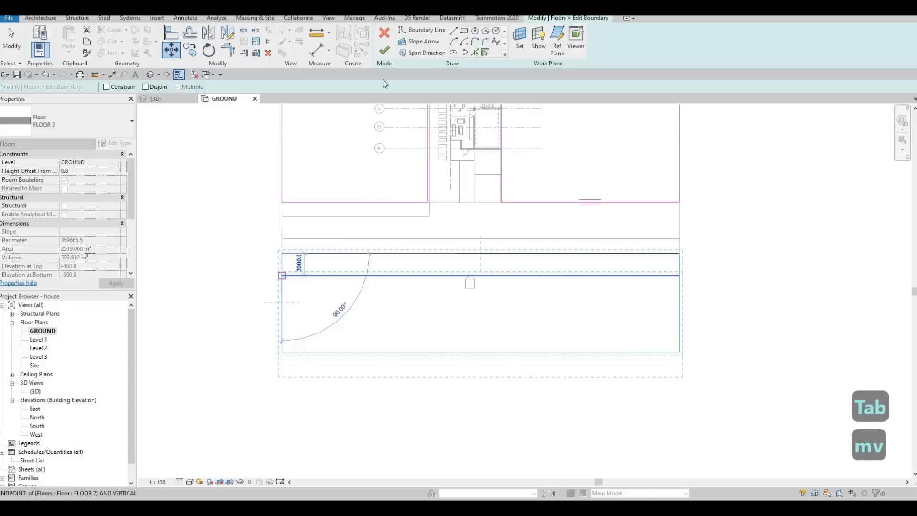
{"action": "left_click", "coordinate": [385, 50]}
{"action": "key", "text": "Escape"}
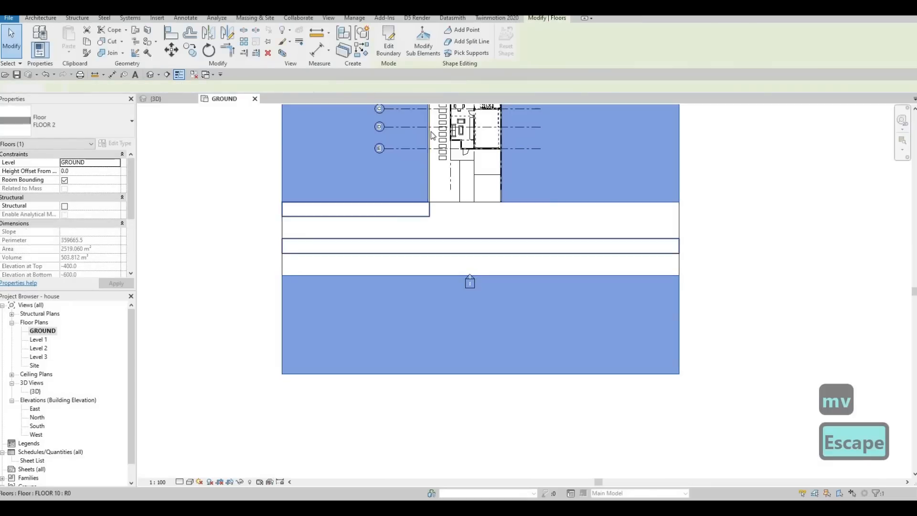
Edit the new floor's boundary and move the long strip down 3000 mm to the lower site floor's edge.
{"action": "double_click", "coordinate": [320, 256]}
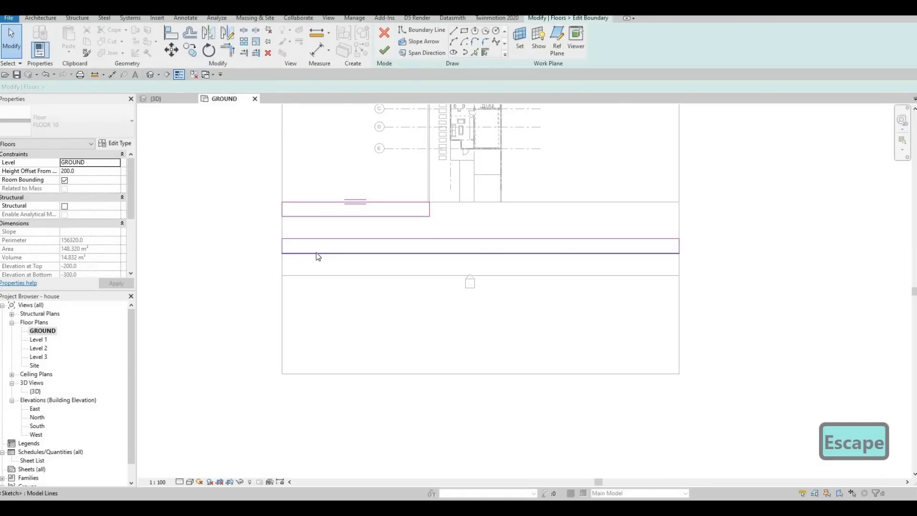
{"action": "key", "text": "Tab"}
{"action": "left_click", "coordinate": [316, 251]}
{"action": "key", "text": "m"}
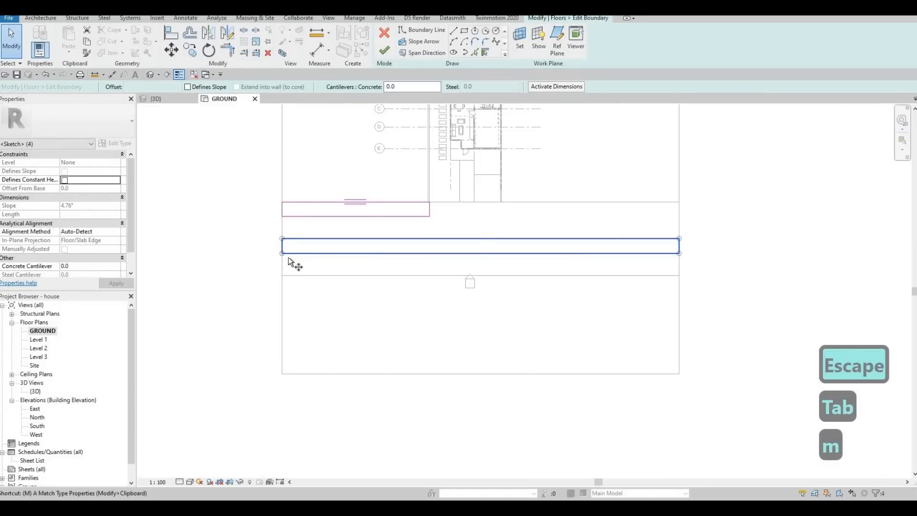
{"action": "key", "text": "v"}
{"action": "left_click", "coordinate": [282, 253]}
{"action": "left_click", "coordinate": [281, 275]}
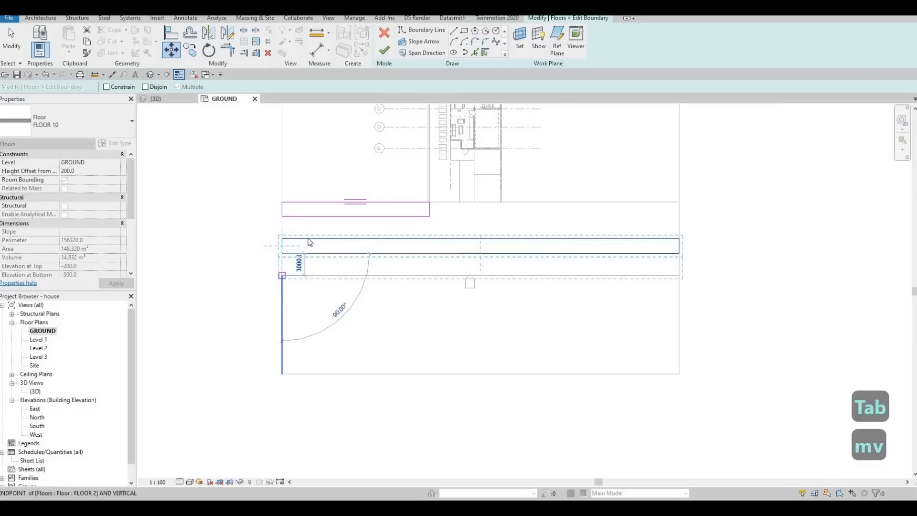
{"action": "key", "text": "Escape"}
{"action": "key", "text": "Escape"}
{"action": "key", "text": "Tab"}
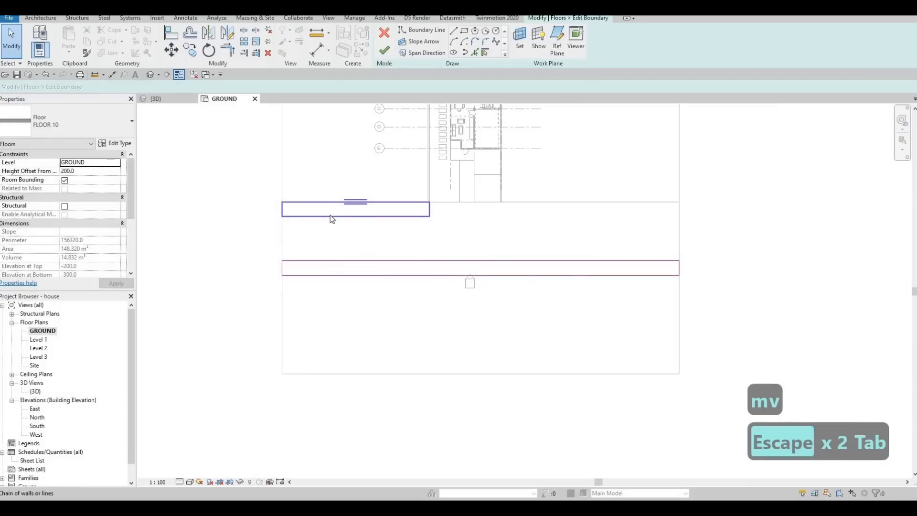
Copy the short strip's sketch outline to the right end of the upper site floor edge.
{"action": "left_click", "coordinate": [331, 215]}
{"action": "key", "text": "c"}
{"action": "key", "text": "o"}
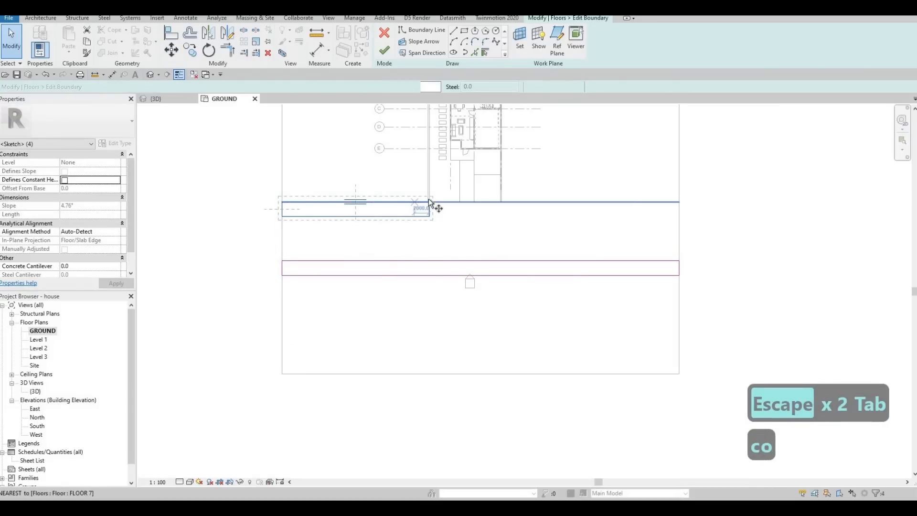
{"action": "left_click", "coordinate": [429, 203]}
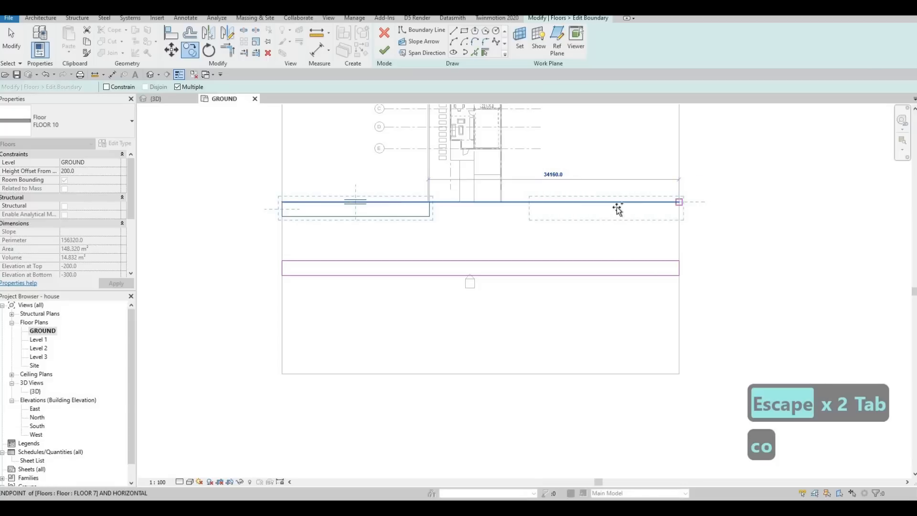
{"action": "left_click", "coordinate": [679, 202]}
{"action": "key", "text": "Escape"}
Stretch the copied strip's left edge leftward toward the house entrance.
{"action": "scroll", "coordinate": [676, 212], "scroll_direction": "up", "scroll_amount": 2}
{"action": "left_click", "coordinate": [740, 211]}
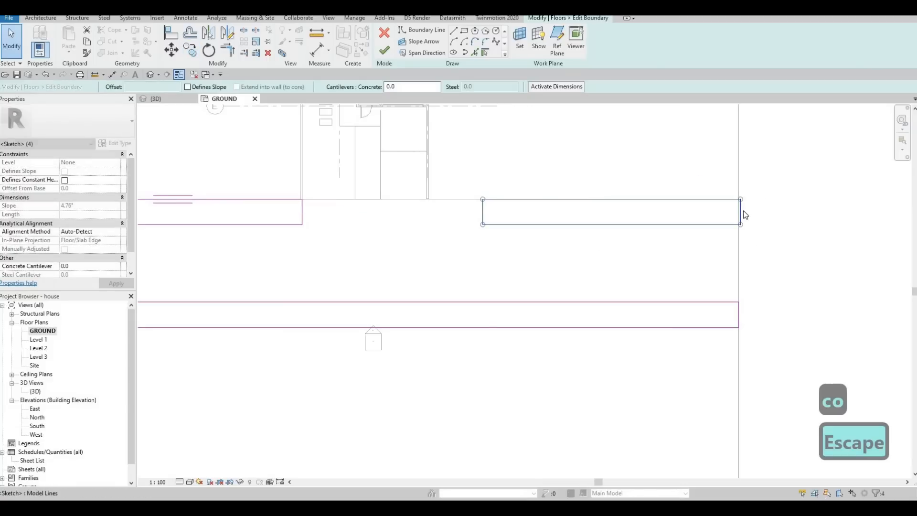
{"action": "scroll", "coordinate": [739, 212], "scroll_direction": "up", "scroll_amount": 3}
{"action": "left_click_drag", "start_coordinate": [725, 209], "coordinate": [735, 209]}
{"action": "scroll", "coordinate": [715, 216], "scroll_direction": "down", "scroll_amount": 2}
{"action": "middle_click_drag", "start_coordinate": [391, 211], "coordinate": [572, 183]}
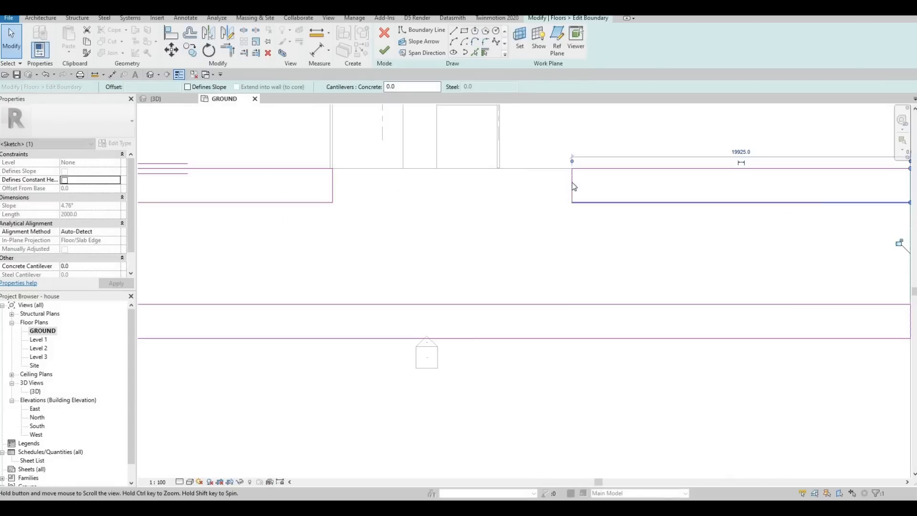
{"action": "left_click_drag", "start_coordinate": [572, 181], "coordinate": [493, 180]}
{"action": "left_click_drag", "start_coordinate": [438, 173], "coordinate": [437, 172]}
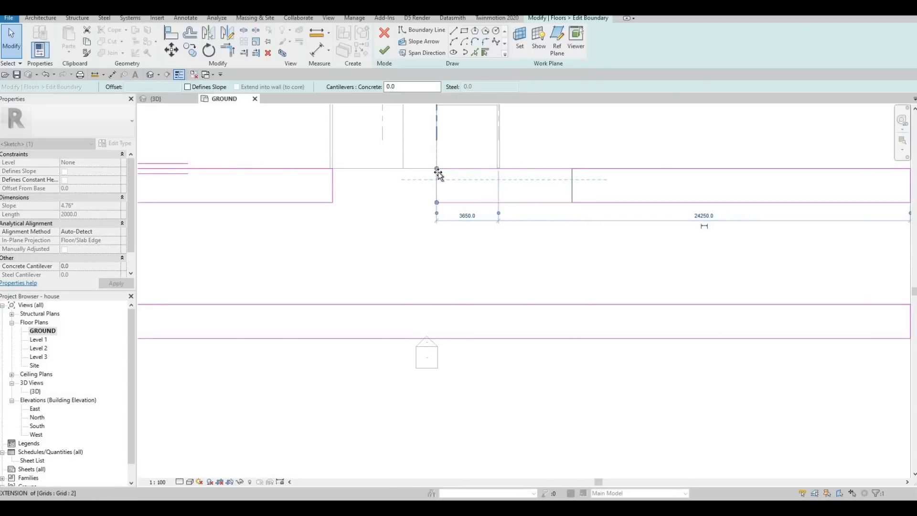
{"action": "left_click_drag", "start_coordinate": [467, 202], "coordinate": [467, 202]}
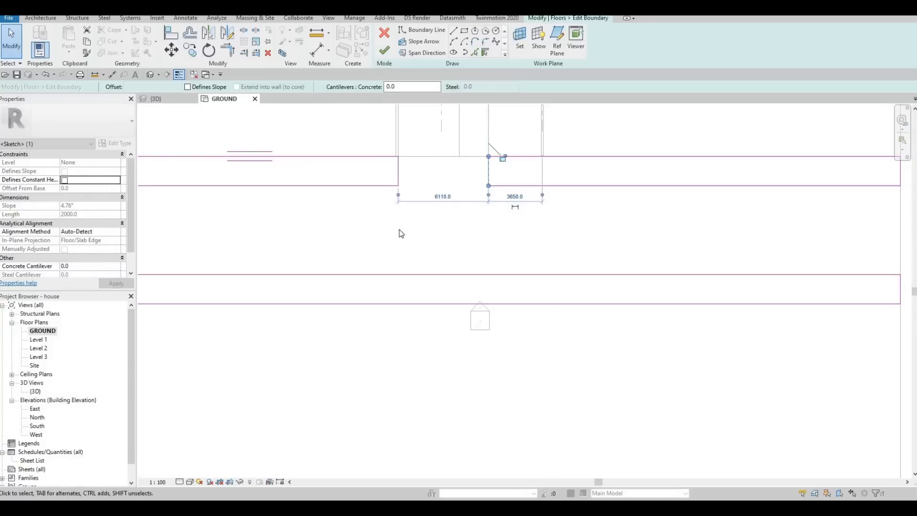
{"action": "scroll", "coordinate": [400, 231], "scroll_direction": "up", "scroll_amount": 2}
{"action": "scroll", "coordinate": [400, 232], "scroll_direction": "down", "scroll_amount": 3}
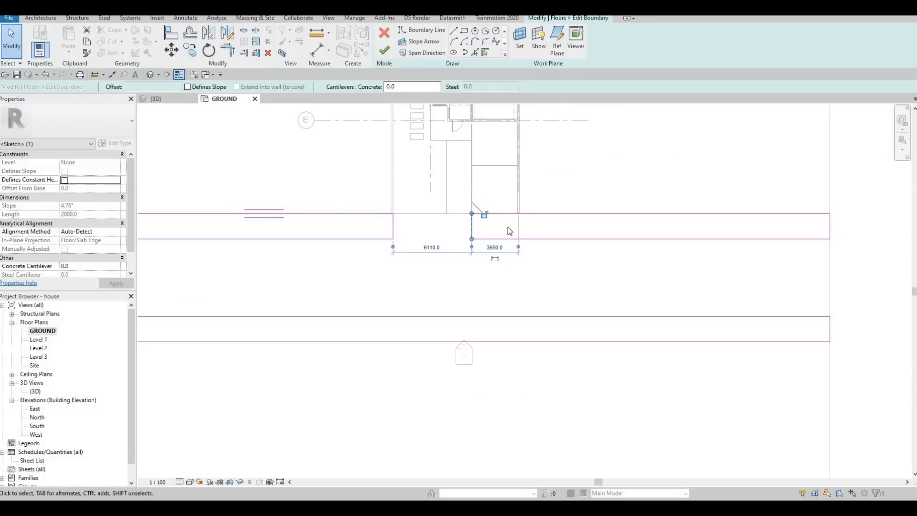
Drag the inner ends of both strips apart to leave a gap in front of the entrance.
{"action": "mouse_move", "coordinate": [470, 223]}
{"action": "left_mouse_down"}
{"action": "mouse_move", "coordinate": [476, 215]}
{"action": "mouse_move", "coordinate": [518, 225]}
{"action": "left_mouse_up"}
{"action": "left_click_drag", "start_coordinate": [393, 225], "coordinate": [446, 226]}
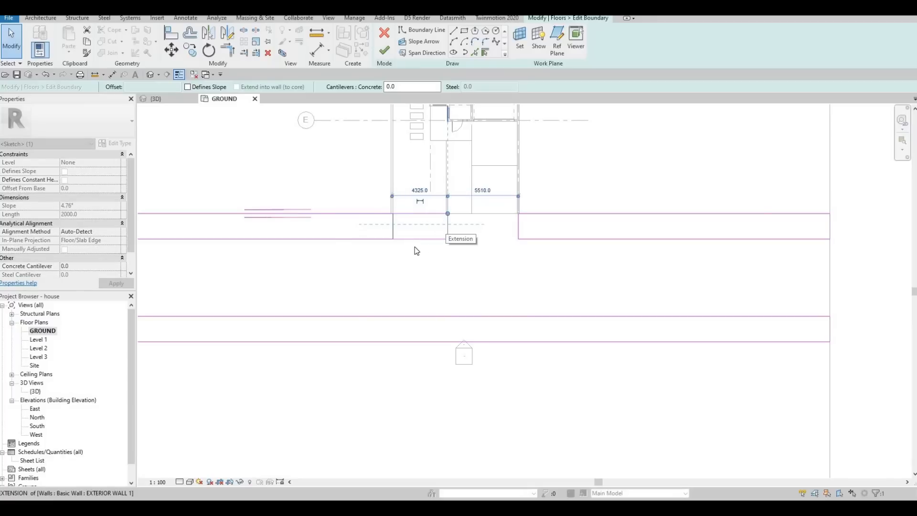
{"action": "scroll", "coordinate": [476, 200], "scroll_direction": "up", "scroll_amount": 7}
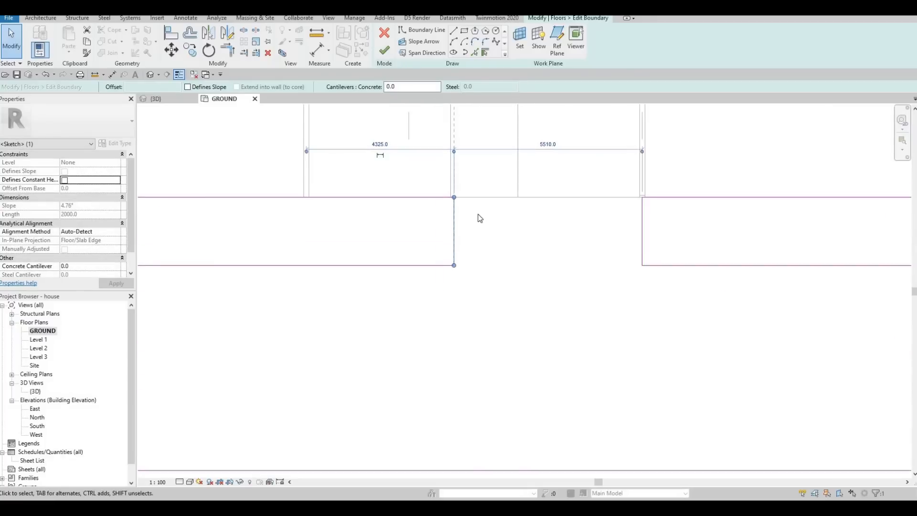
Align the right strip's left edge with the wall line above it.
{"action": "key", "text": "Escape"}
{"action": "key", "text": "a"}
{"action": "key", "text": "l"}
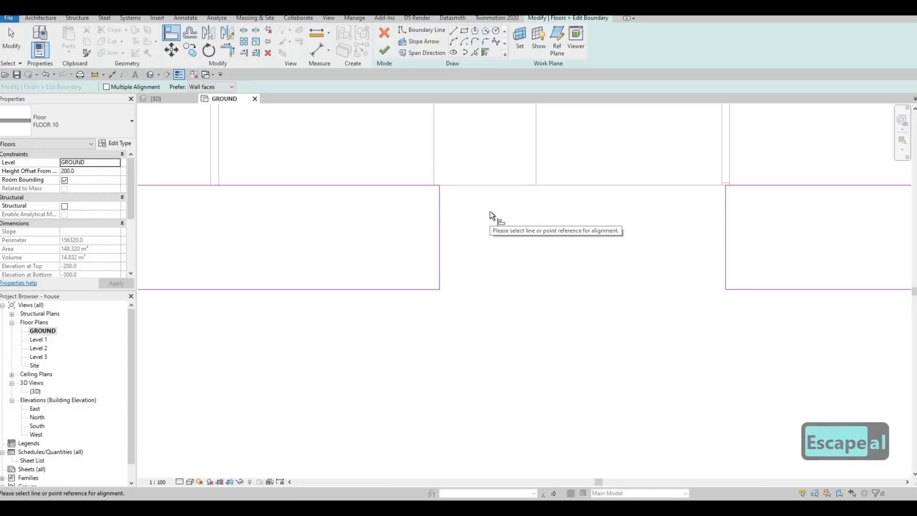
{"action": "key", "text": "F1"}
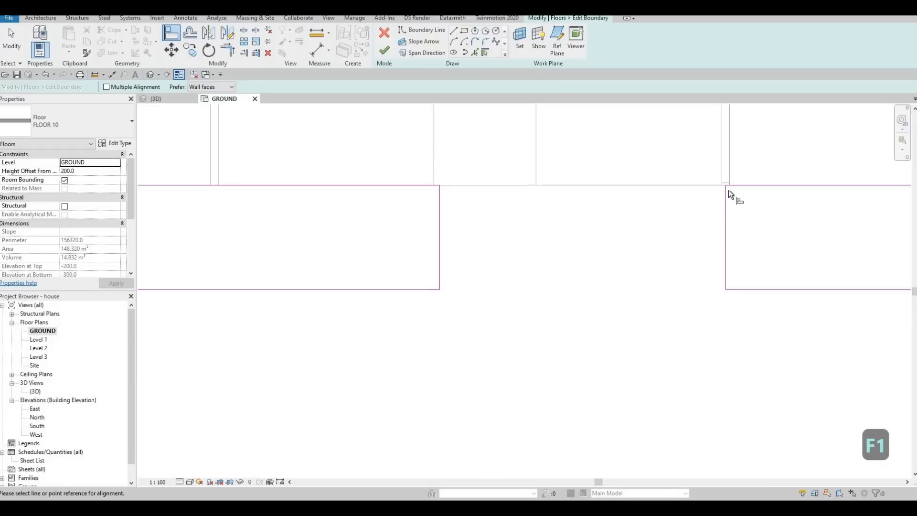
{"action": "scroll", "coordinate": [727, 190], "scroll_direction": "up", "scroll_amount": 2}
{"action": "left_click", "coordinate": [720, 172]}
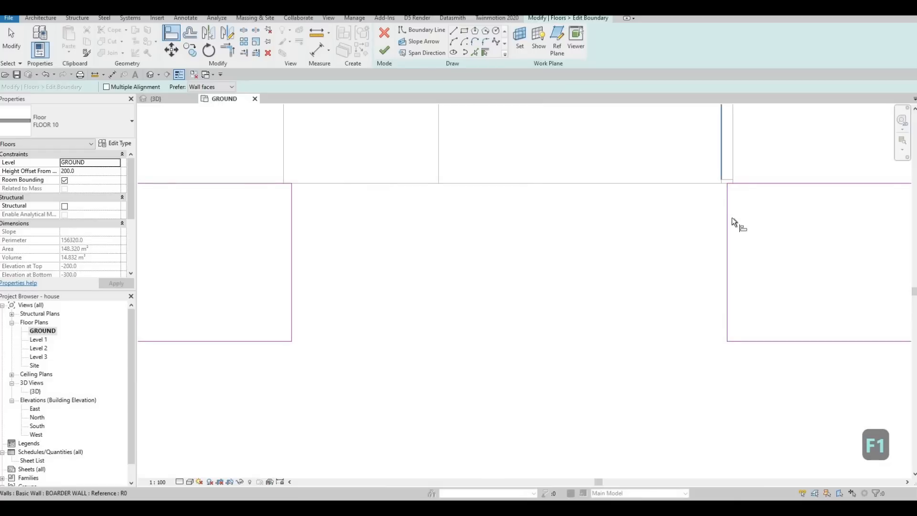
{"action": "left_click", "coordinate": [728, 210]}
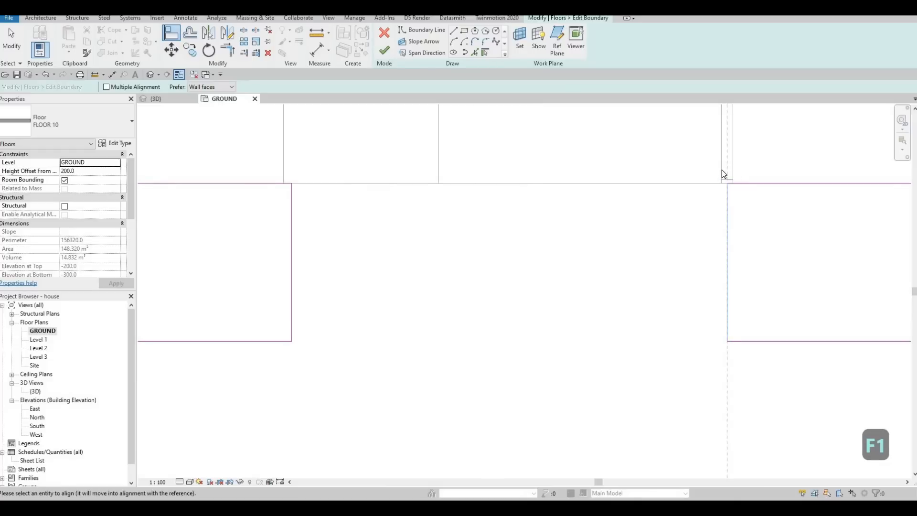
Align the left strip's right edge with the wall face above it.
{"action": "key", "text": "Escape"}
{"action": "key", "text": "Escape"}
{"action": "key", "text": "a"}
{"action": "key", "text": "l"}
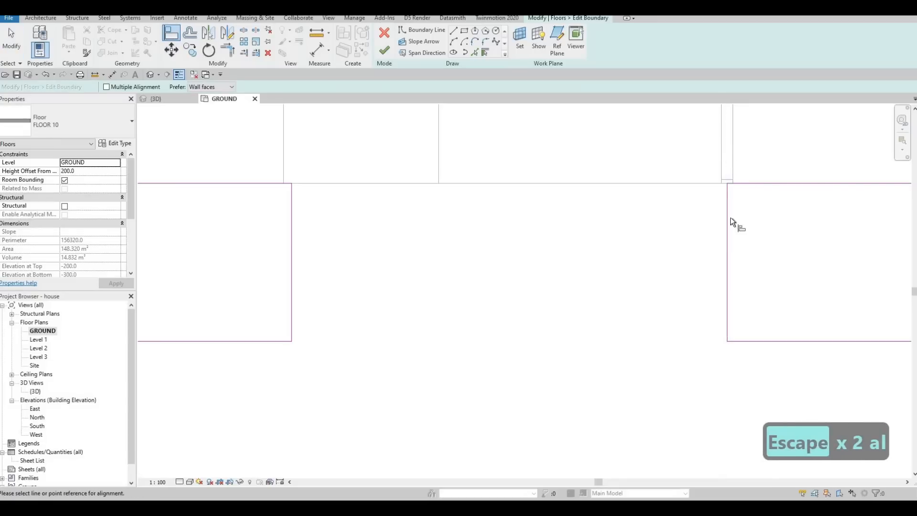
{"action": "left_click", "coordinate": [729, 217]}
{"action": "middle_click_drag", "start_coordinate": [375, 208], "coordinate": [516, 213]}
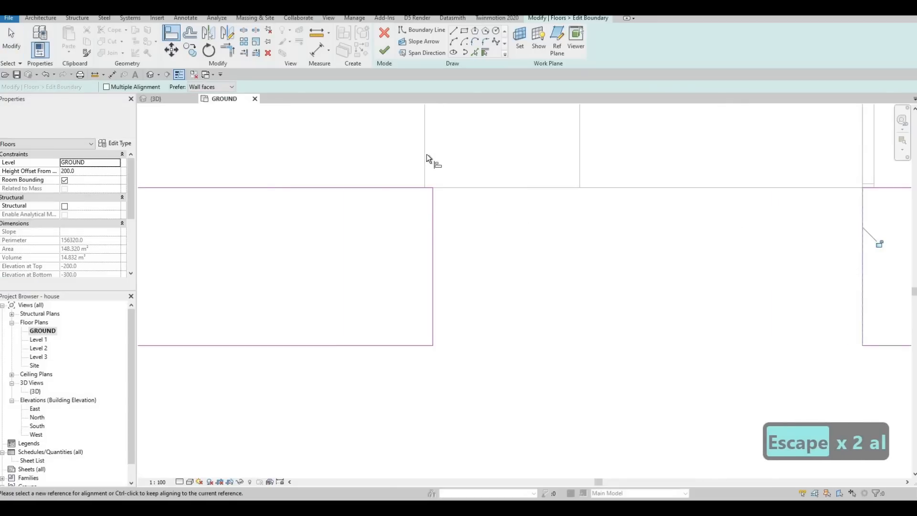
{"action": "left_click", "coordinate": [426, 154]}
{"action": "left_click", "coordinate": [432, 215]}
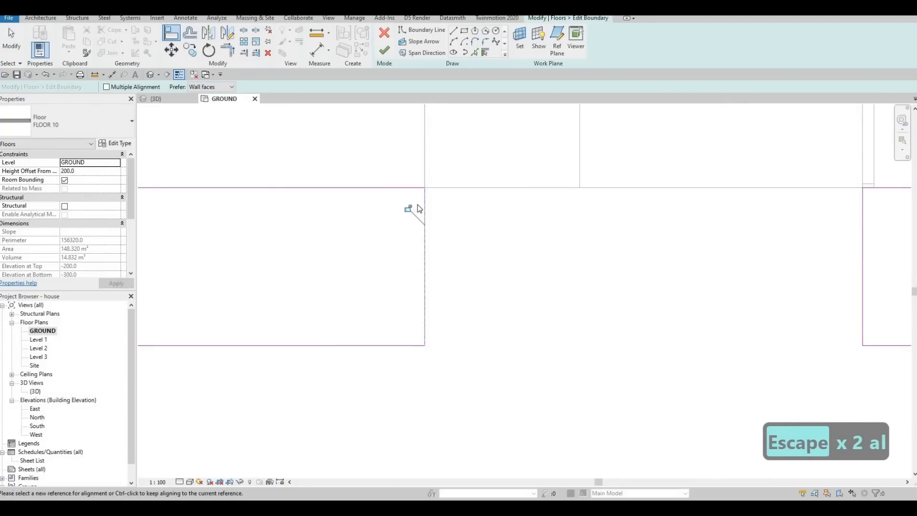
{"action": "key", "text": "Escape"}
{"action": "key", "text": "Escape"}
{"action": "scroll", "coordinate": [425, 212], "scroll_direction": "down", "scroll_amount": 2}
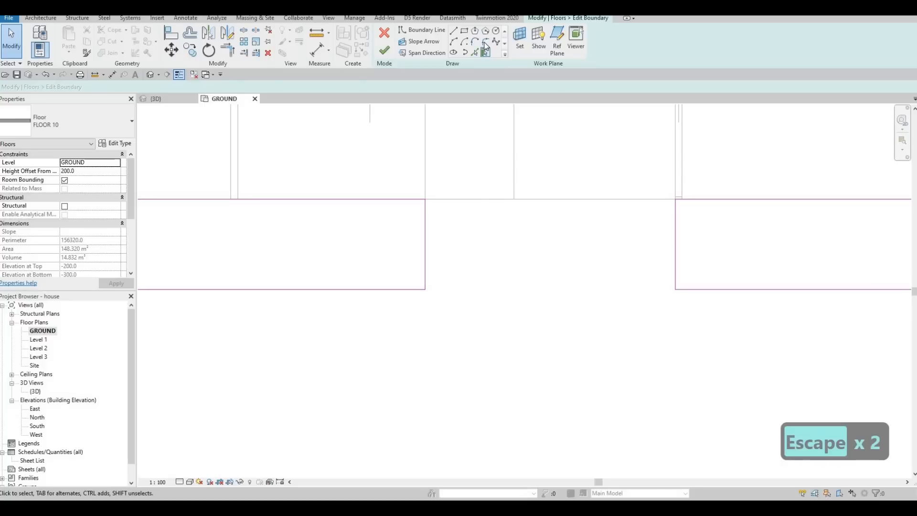
Fillet the outer corners of both strip ends at the entrance with arcs of about 1000 mm radius.
{"action": "left_click", "coordinate": [485, 41]}
{"action": "left_click", "coordinate": [417, 288]}
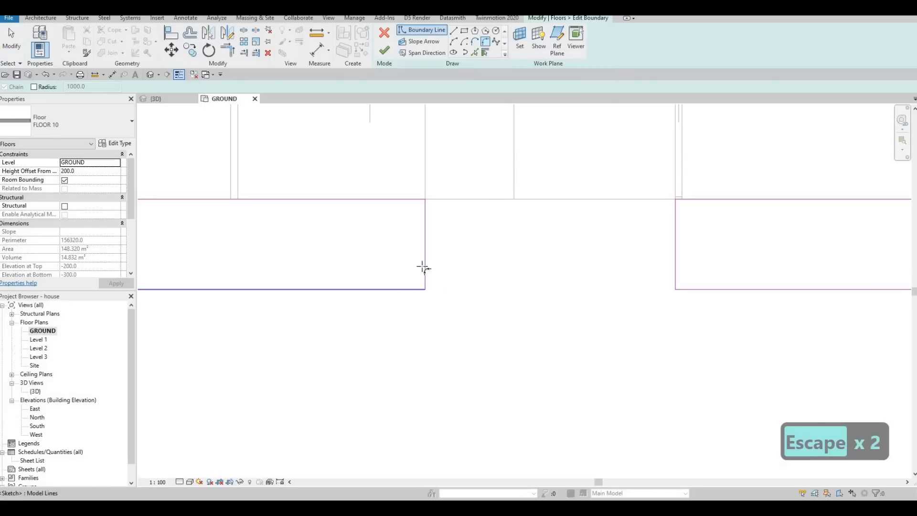
{"action": "left_click", "coordinate": [415, 268]}
{"action": "left_click", "coordinate": [411, 268]}
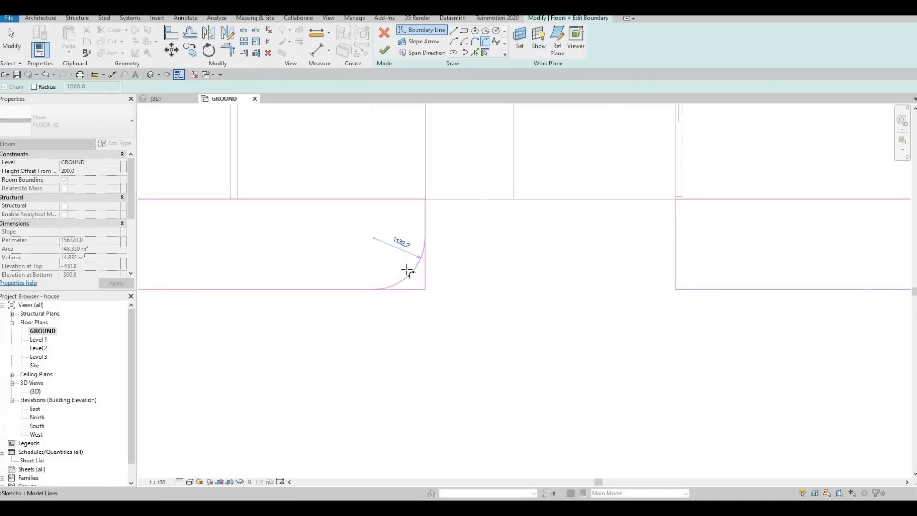
{"action": "left_click", "coordinate": [675, 260]}
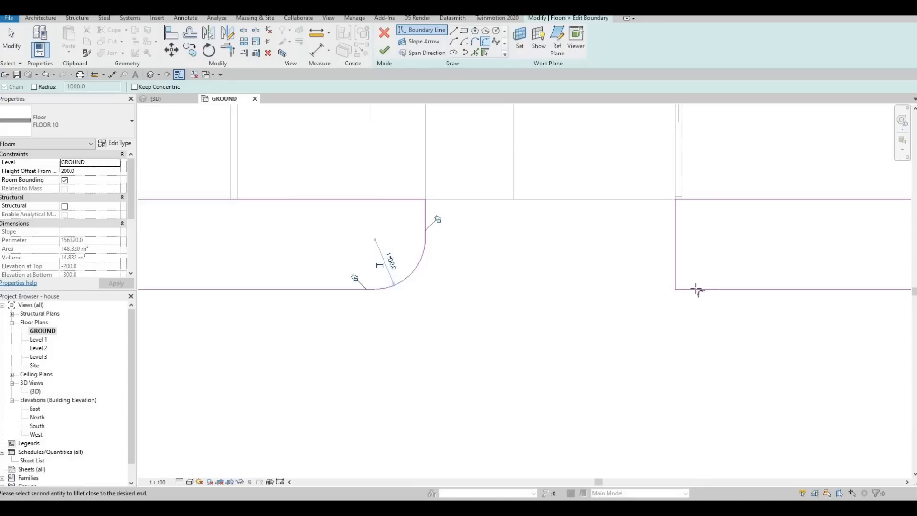
{"action": "left_click", "coordinate": [696, 286]}
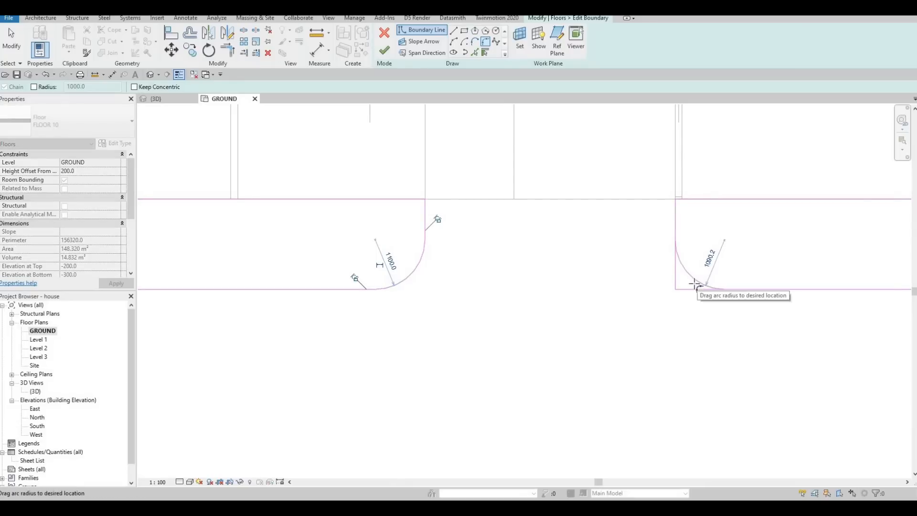
{"action": "scroll", "coordinate": [515, 292], "scroll_direction": "down", "scroll_amount": 4}
{"action": "key", "text": "Escape"}
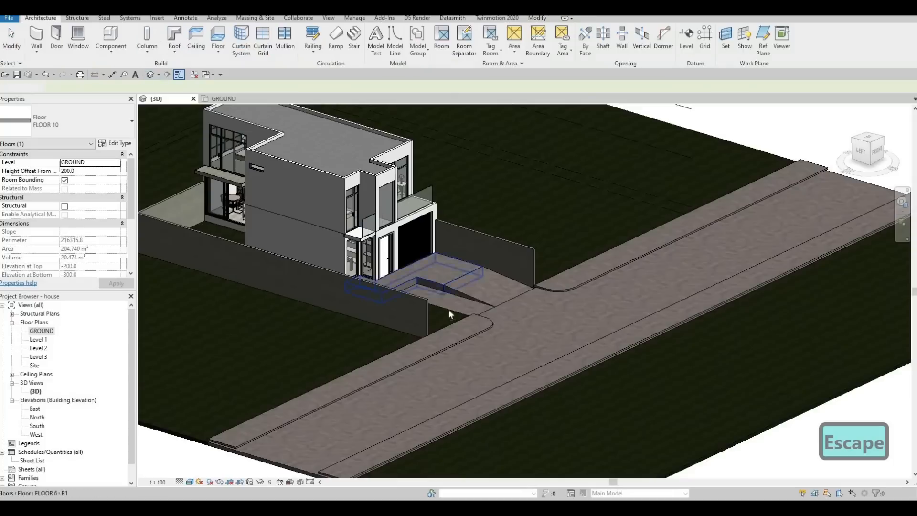
Select the concrete strip floor in the 3D view and set its height offset from level to 100.
{"action": "scroll", "coordinate": [487, 277], "scroll_direction": "up", "scroll_amount": 10}
{"action": "middle_click_drag", "start_coordinate": [532, 203], "coordinate": [554, 176], "text": "shift"}
{"action": "left_click", "coordinate": [554, 177]}
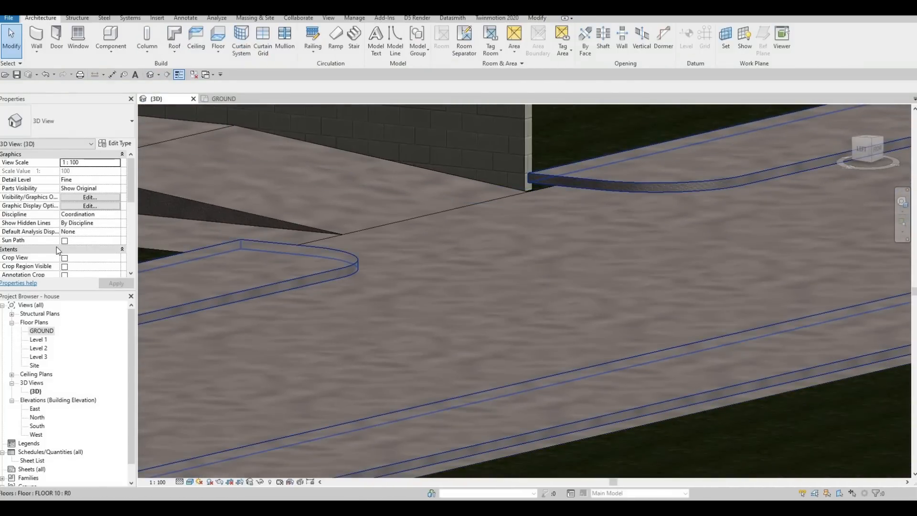
{"action": "left_click", "coordinate": [84, 170]}
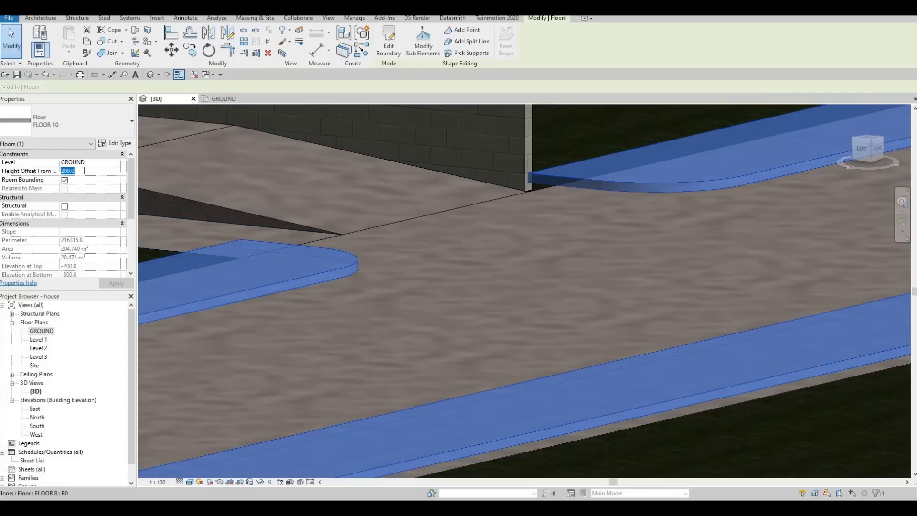
{"action": "type", "text": "100"}
{"action": "key", "text": "Return"}
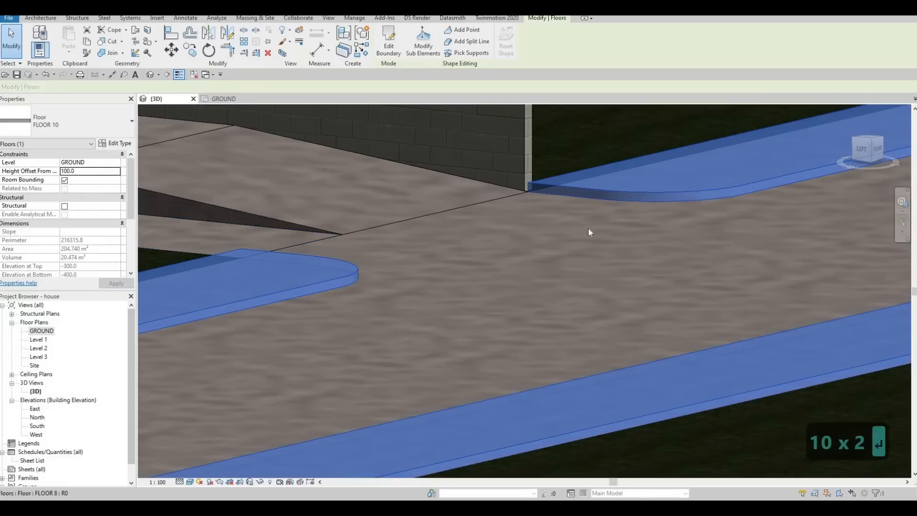
{"action": "key", "text": "Escape"}
Create a new in-place model in the Generic Models category, keeping the default name.
{"action": "scroll", "coordinate": [535, 179], "scroll_direction": "up", "scroll_amount": 3}
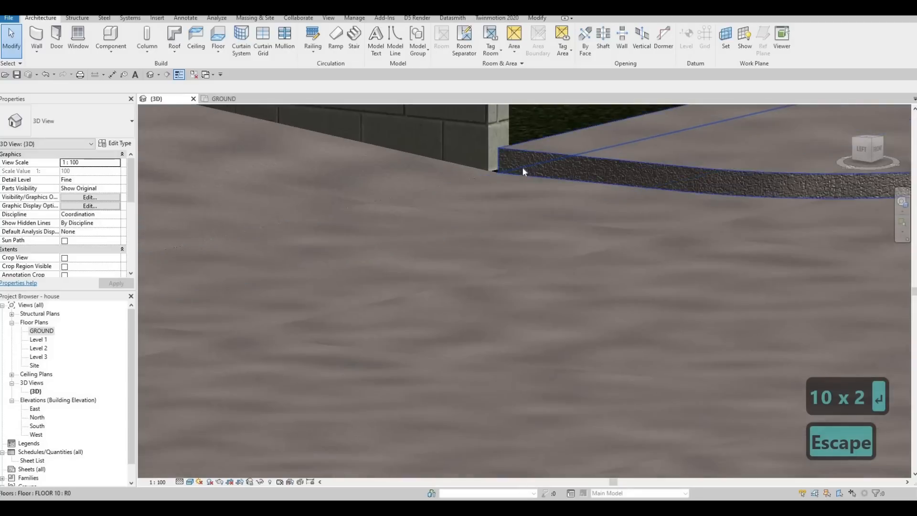
{"action": "scroll", "coordinate": [526, 205], "scroll_direction": "down", "scroll_amount": 4}
{"action": "middle_click_drag", "start_coordinate": [526, 205], "coordinate": [554, 274], "text": "shift"}
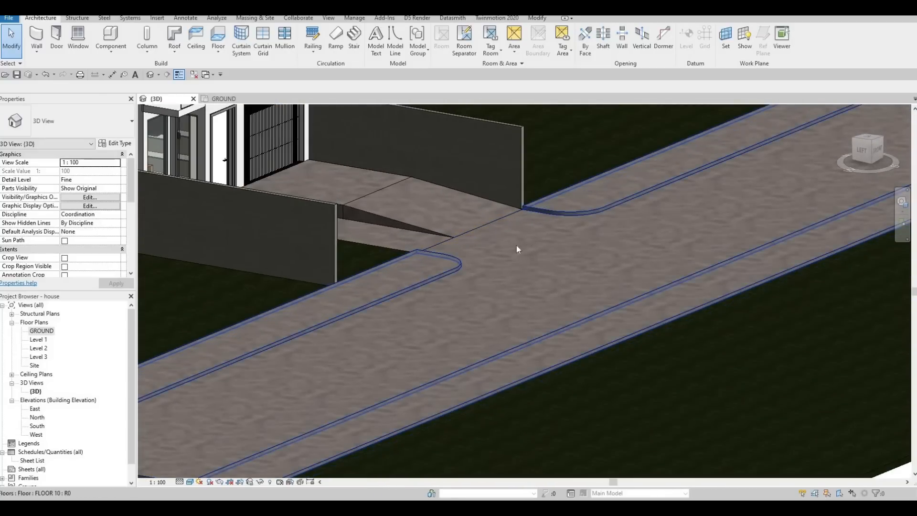
{"action": "scroll", "coordinate": [516, 248], "scroll_direction": "down", "scroll_amount": 2}
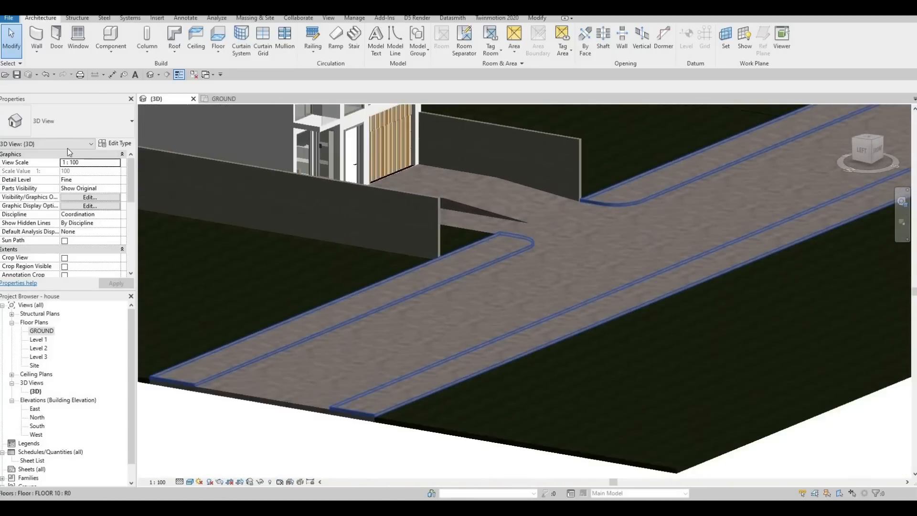
{"action": "left_click", "coordinate": [112, 56]}
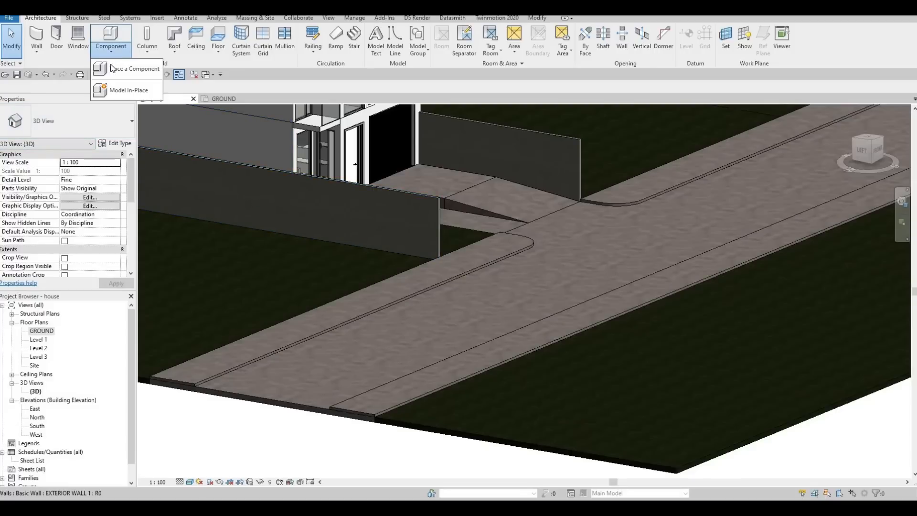
{"action": "left_click", "coordinate": [127, 89]}
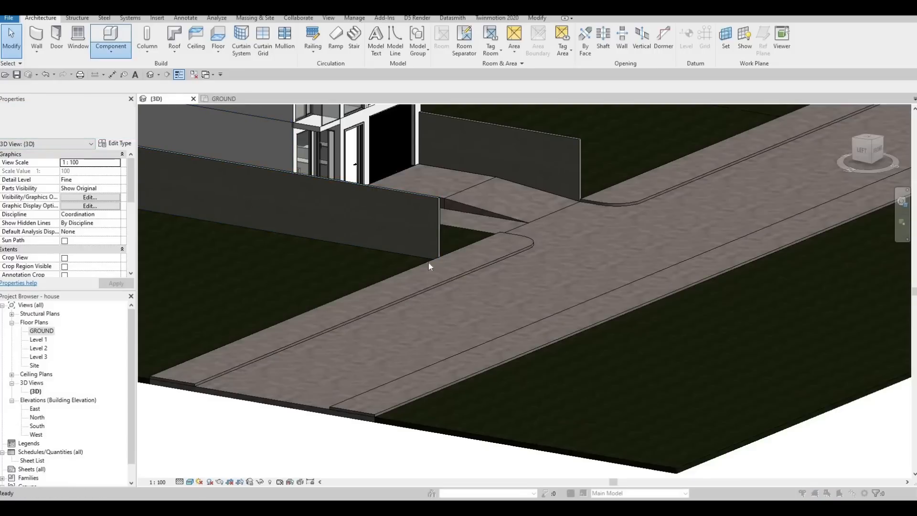
{"action": "scroll", "coordinate": [416, 224], "scroll_direction": "down", "scroll_amount": 2}
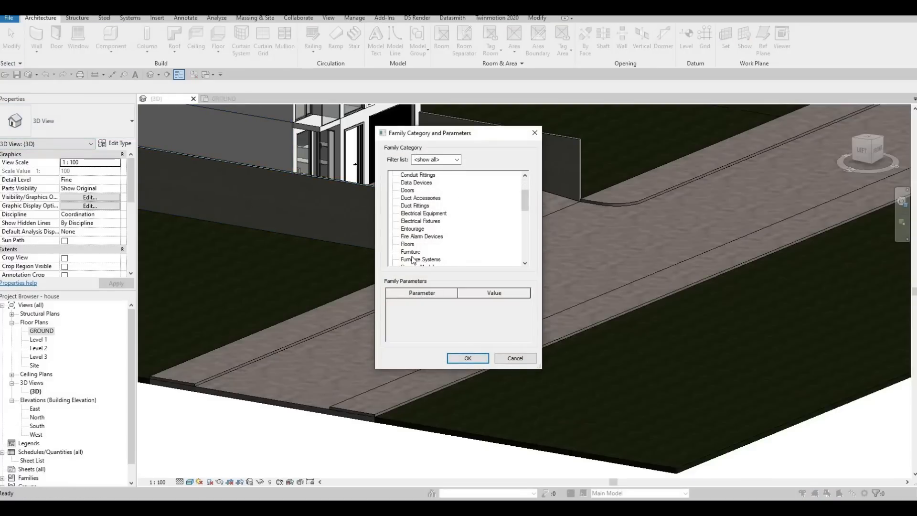
{"action": "scroll", "coordinate": [414, 261], "scroll_direction": "down", "scroll_amount": 1}
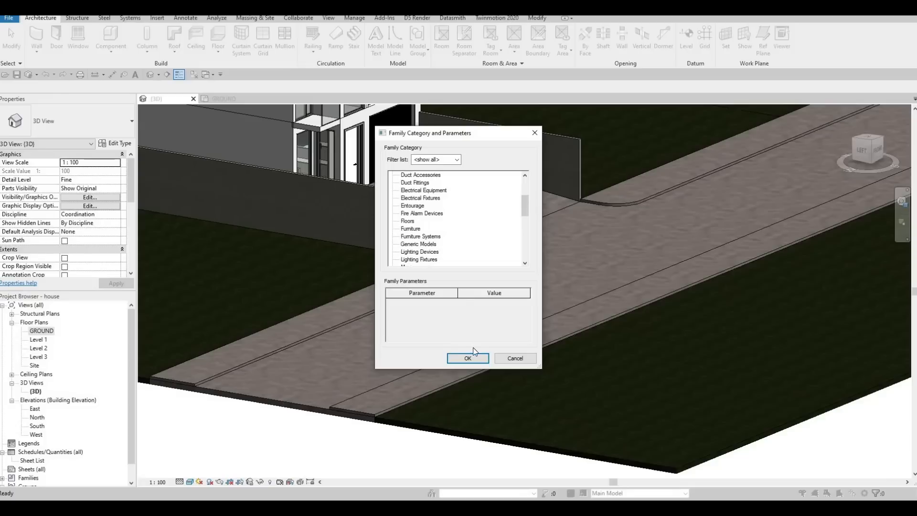
{"action": "key", "text": "g"}
{"action": "left_click", "coordinate": [463, 358]}
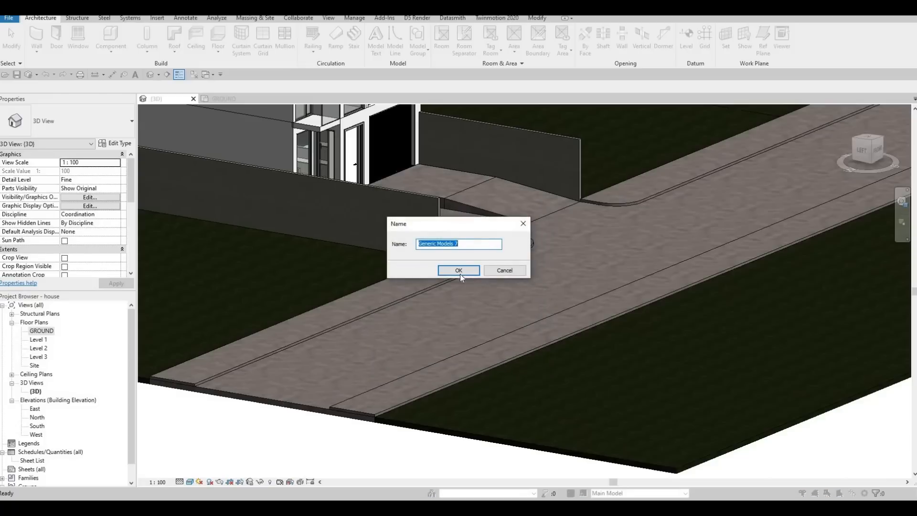
{"action": "left_click", "coordinate": [459, 270]}
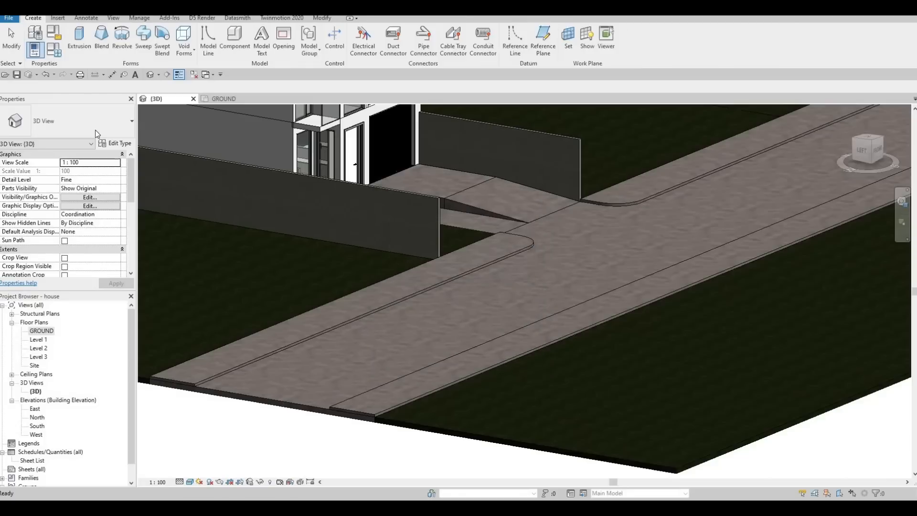
Start a sweep and pick the strip's raised top edge, including its rounded corner, as the sweep path.
{"action": "left_click", "coordinate": [144, 40]}
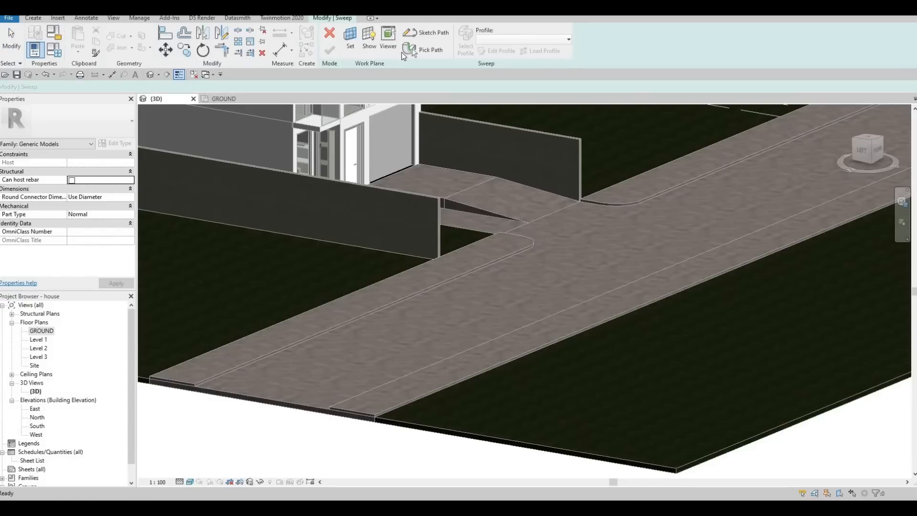
{"action": "left_click", "coordinate": [421, 51]}
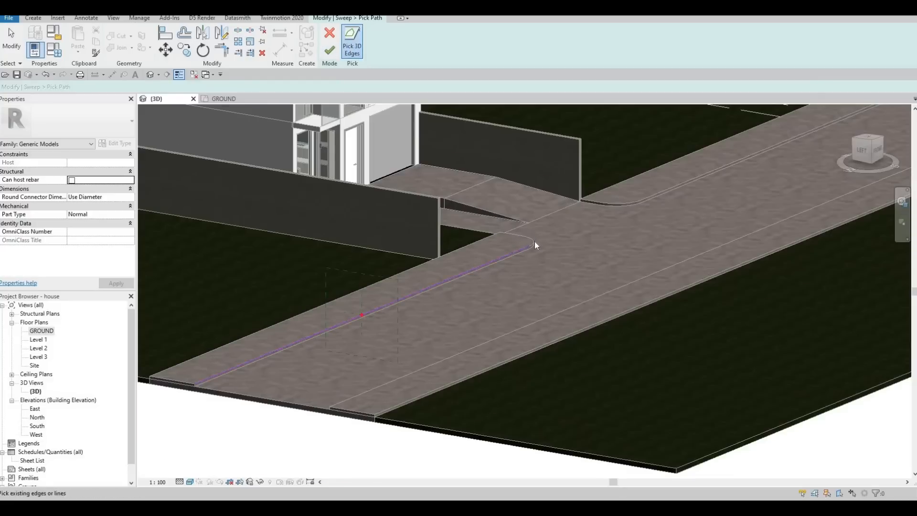
{"action": "scroll", "coordinate": [534, 242], "scroll_direction": "up", "scroll_amount": 2}
{"action": "left_click", "coordinate": [506, 232]}
{"action": "middle_click_drag", "start_coordinate": [430, 311], "coordinate": [633, 214]}
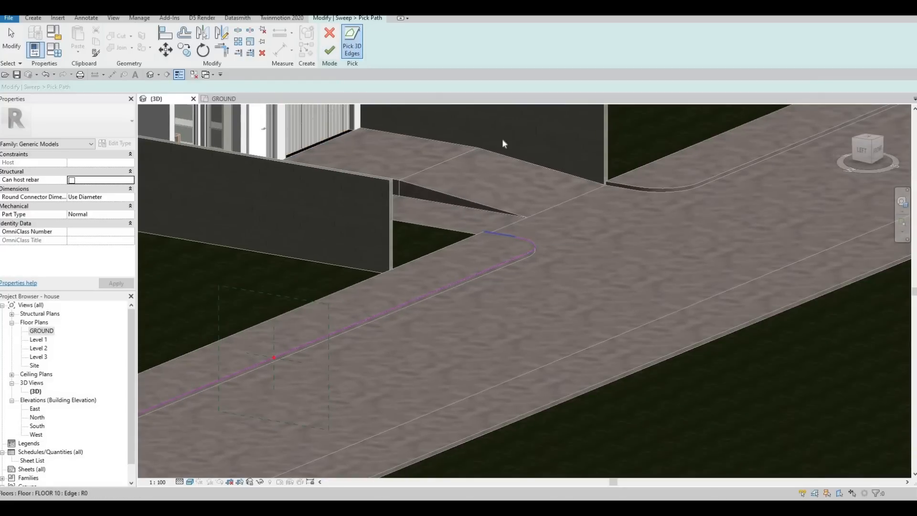
{"action": "left_click", "coordinate": [330, 49]}
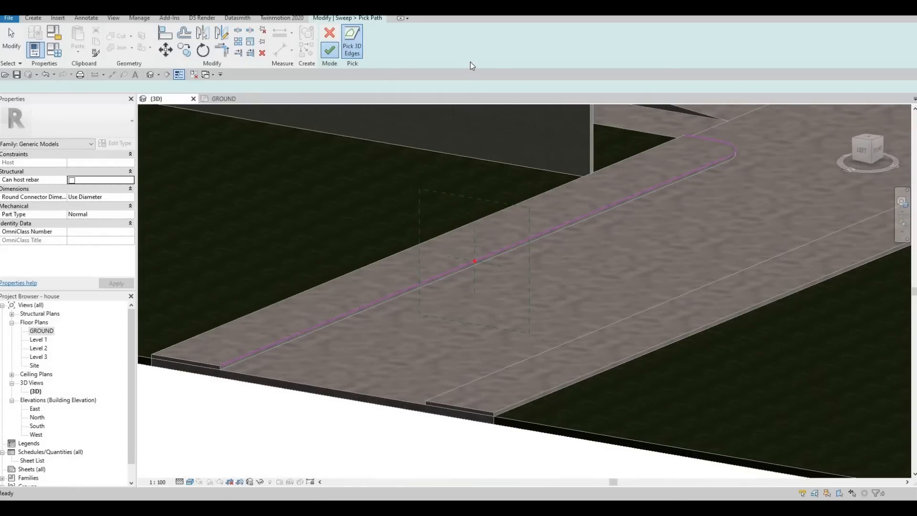
Open the sweep profile sketch and set the sweep's material to Concrete, Board Formed from the AEC concrete materials.
{"action": "left_click", "coordinate": [493, 54]}
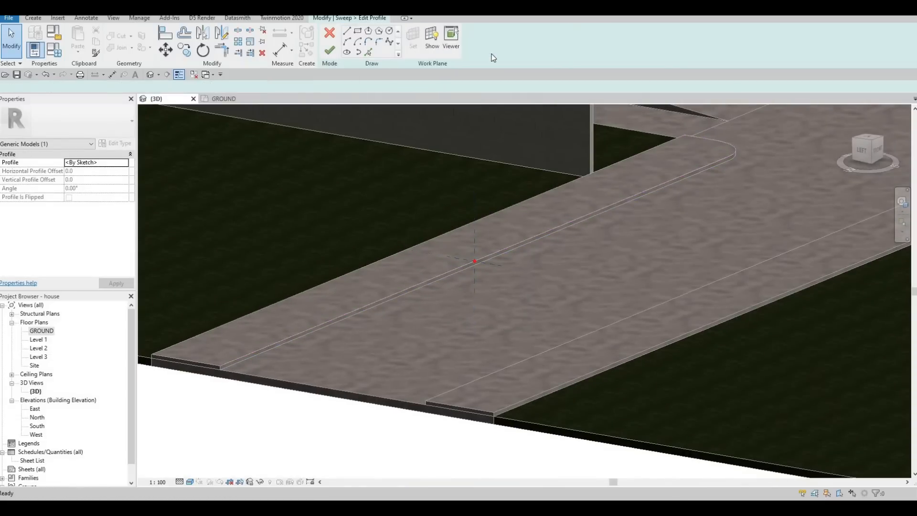
{"action": "left_click", "coordinate": [124, 189]}
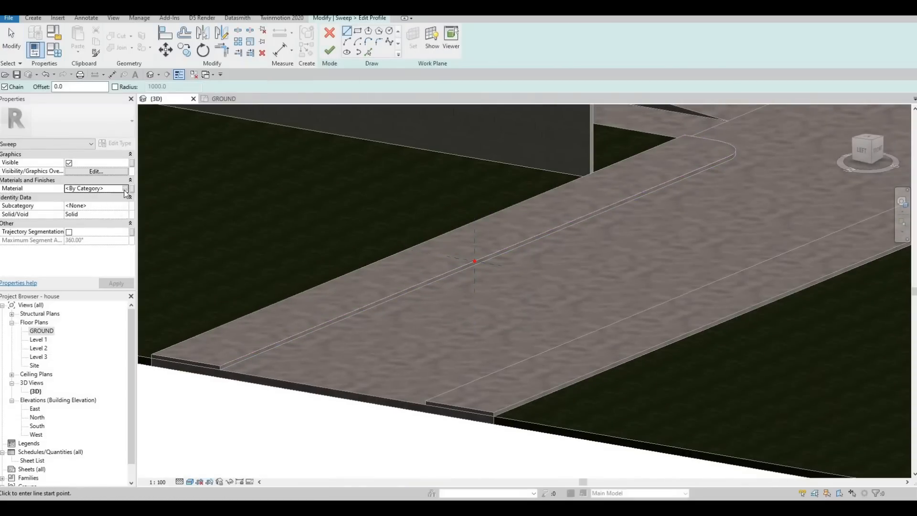
{"action": "left_click", "coordinate": [125, 189]}
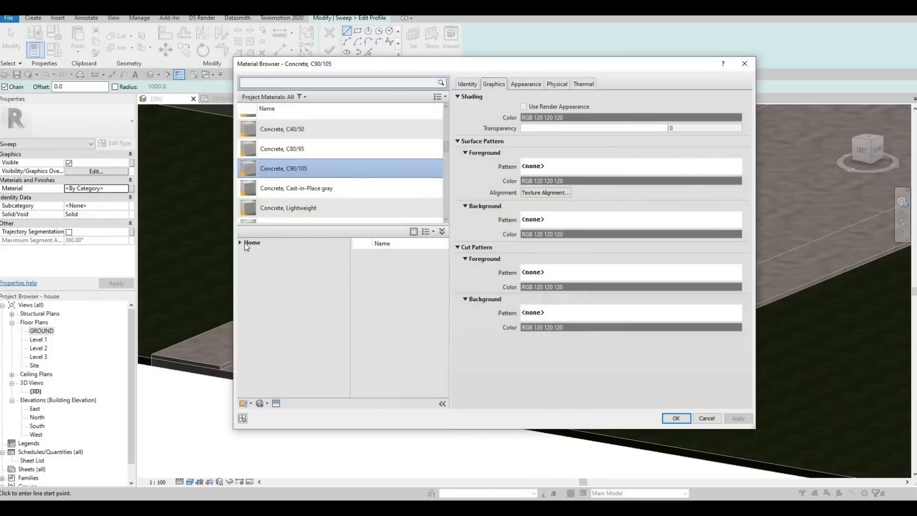
{"action": "left_click", "coordinate": [239, 242]}
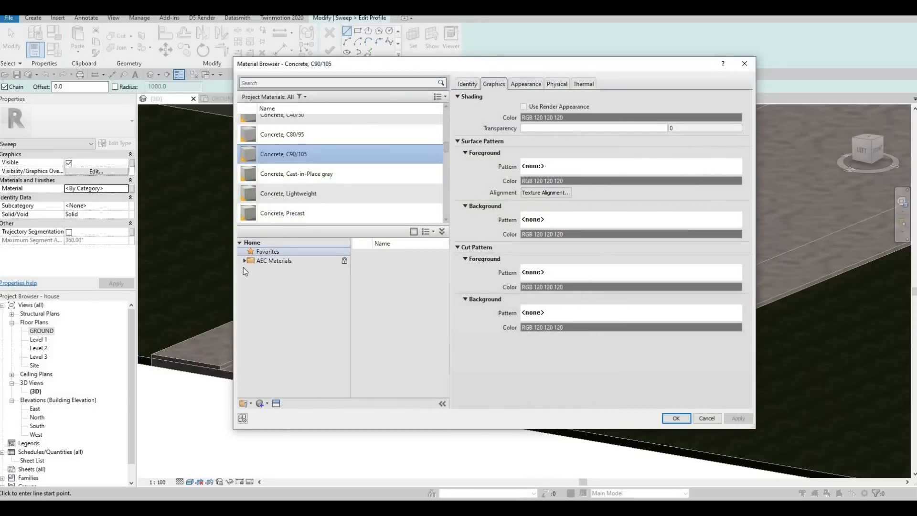
{"action": "left_click", "coordinate": [244, 260]}
{"action": "left_click", "coordinate": [272, 288]}
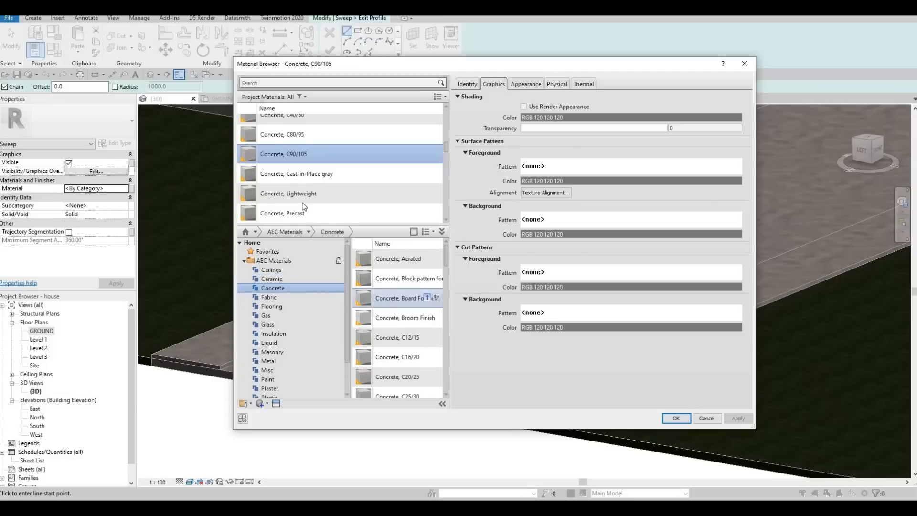
{"action": "left_click", "coordinate": [427, 297]}
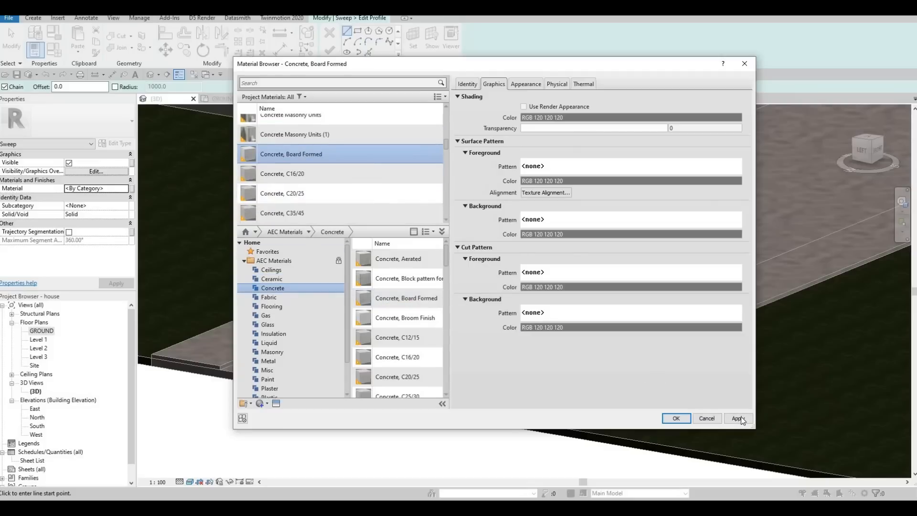
{"action": "left_click", "coordinate": [682, 421]}
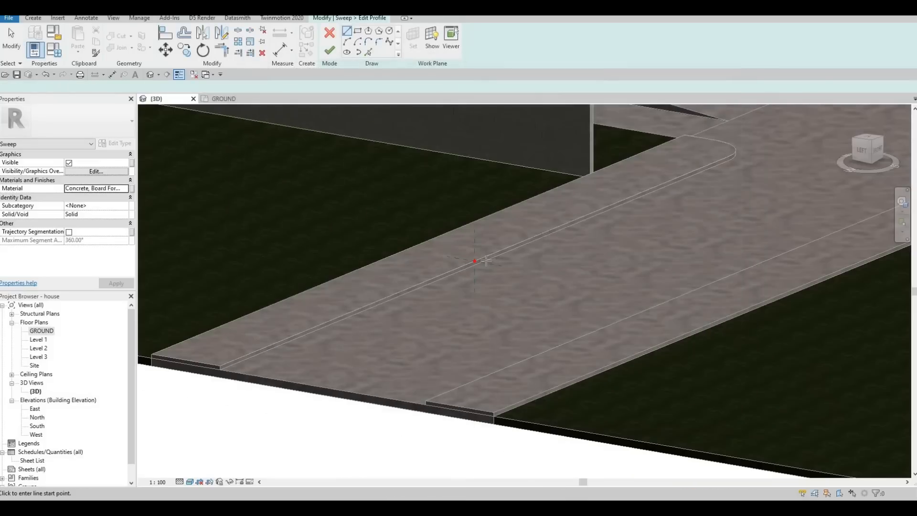
Sketch a narrow vertical rectangle as the profile on the strip's edge.
{"action": "left_click", "coordinate": [357, 32]}
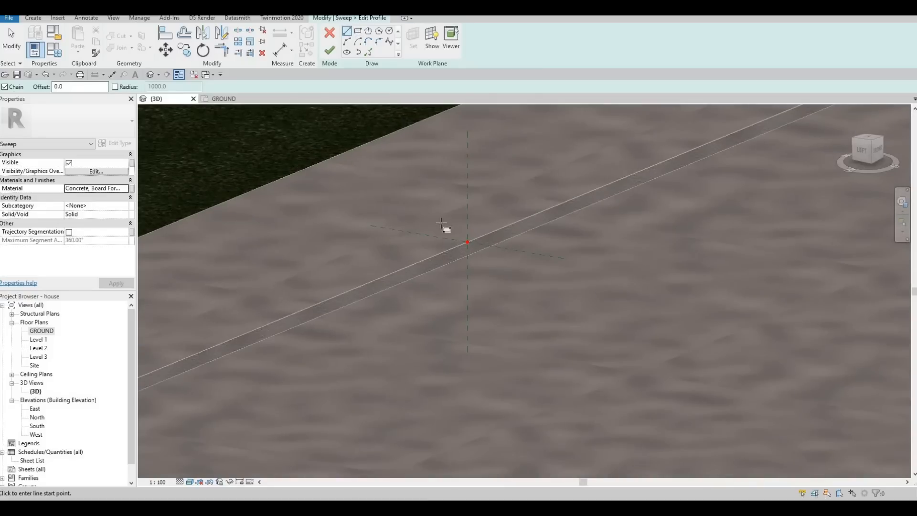
{"action": "scroll", "coordinate": [467, 241], "scroll_direction": "up", "scroll_amount": 2}
{"action": "left_click", "coordinate": [467, 245]}
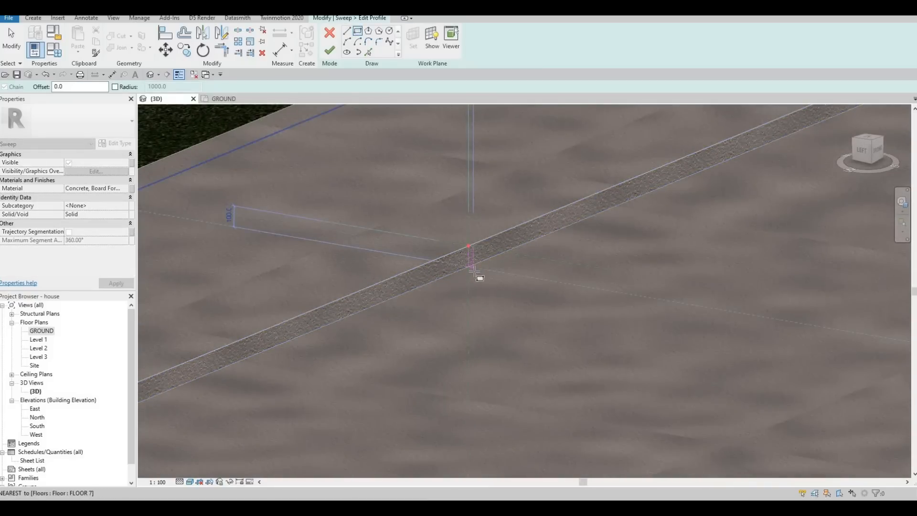
{"action": "scroll", "coordinate": [476, 271], "scroll_direction": "up", "scroll_amount": 2}
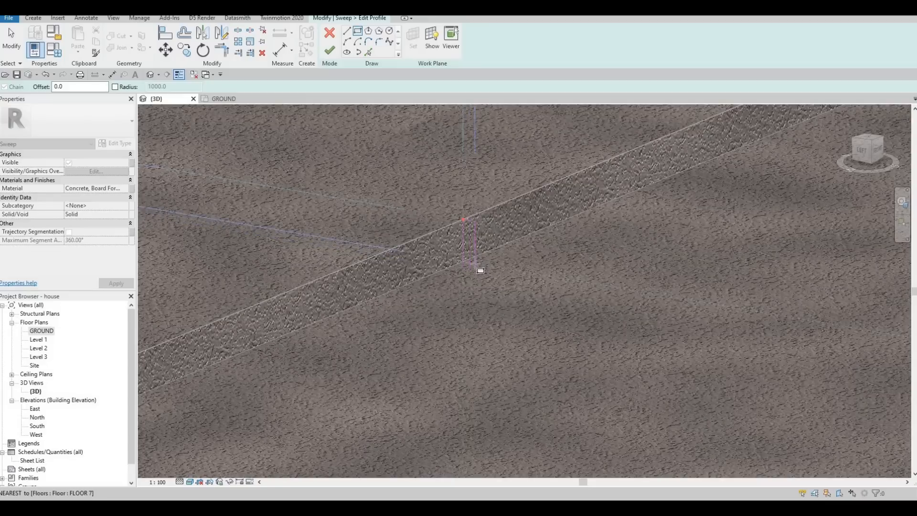
{"action": "left_click", "coordinate": [469, 218]}
{"action": "scroll", "coordinate": [469, 196], "scroll_direction": "up", "scroll_amount": 2}
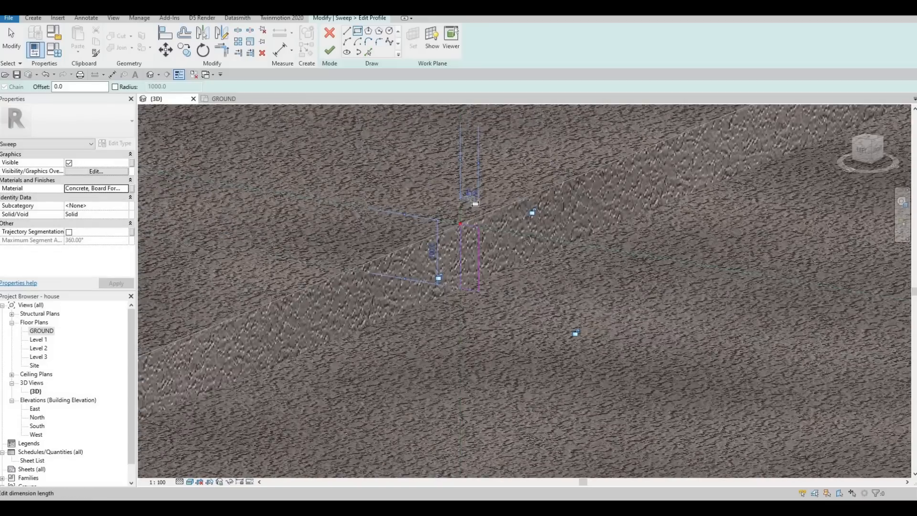
{"action": "key", "text": "Escape"}
{"action": "key", "text": "Escape"}
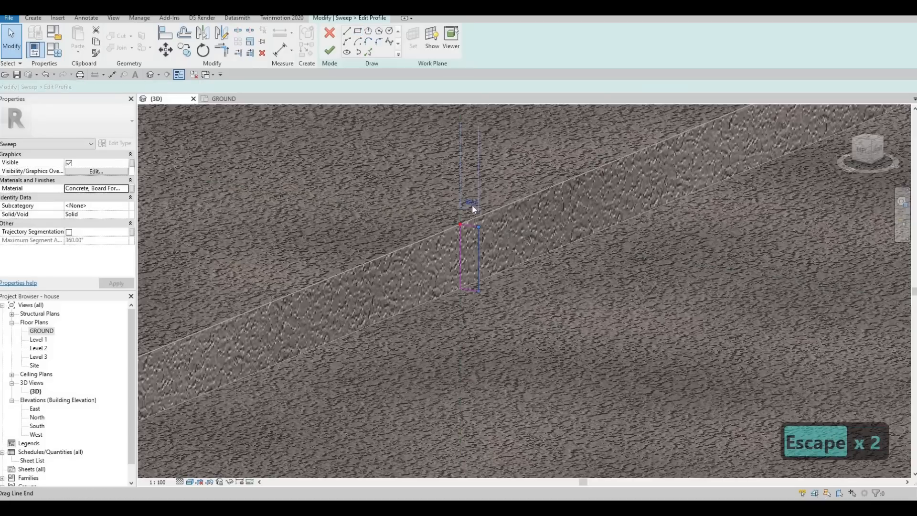
Set the rectangle's top side dimension to 30.
{"action": "left_click", "coordinate": [473, 205]}
{"action": "left_click", "coordinate": [473, 205]}
{"action": "type", "text": "3"}
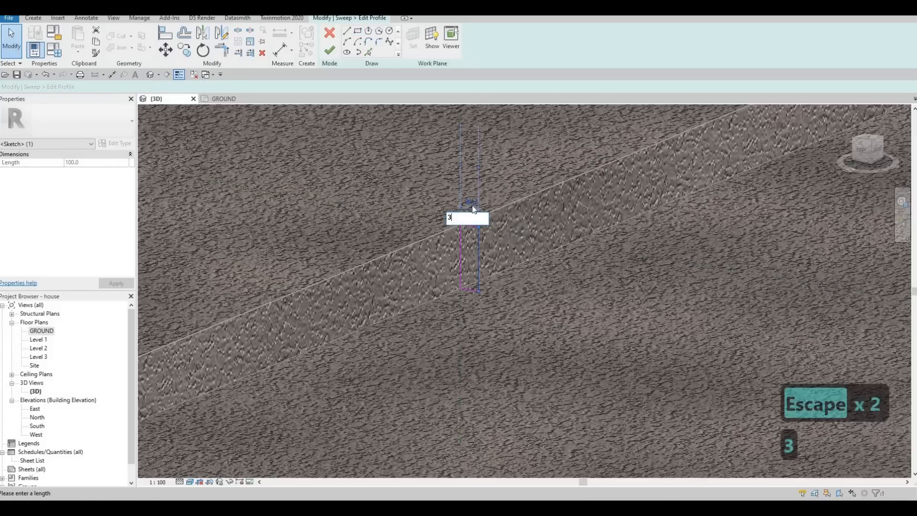
{"action": "type", "text": "0"}
{"action": "key", "text": "Return"}
{"action": "key", "text": "Escape"}
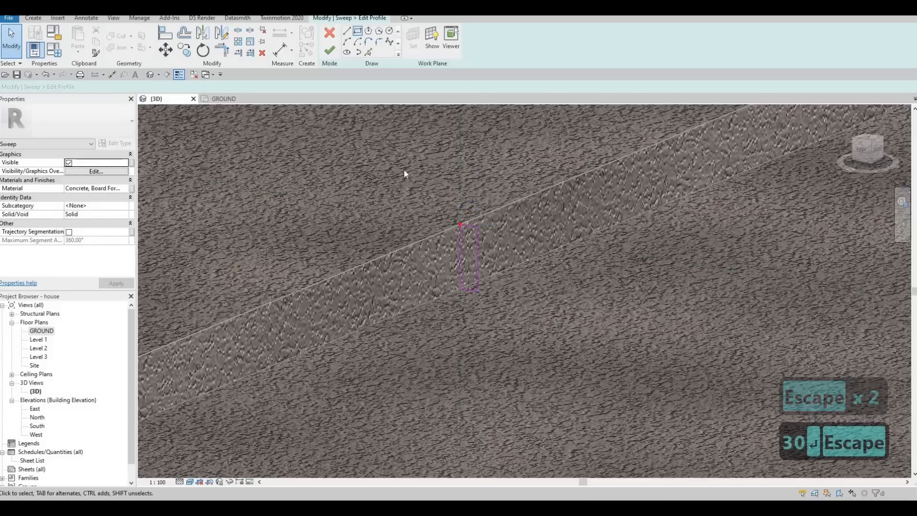
Round the rectangle's top outer corner with a fillet arc of radius 20.
{"action": "scroll", "coordinate": [472, 250], "scroll_direction": "up", "scroll_amount": 2}
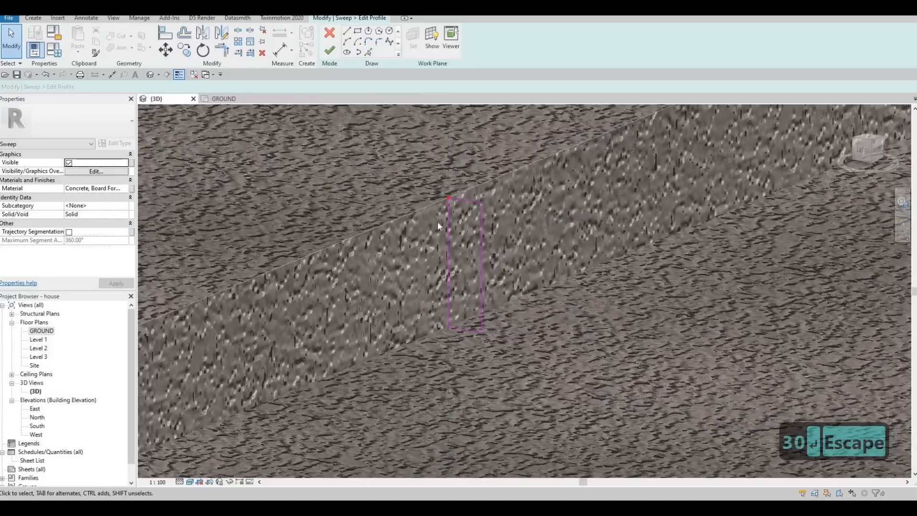
{"action": "left_click", "coordinate": [379, 42]}
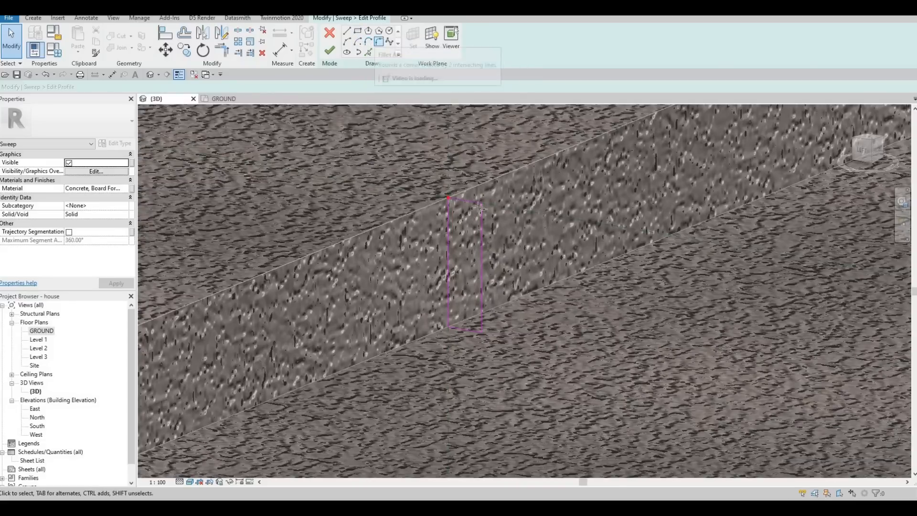
{"action": "left_click", "coordinate": [481, 220]}
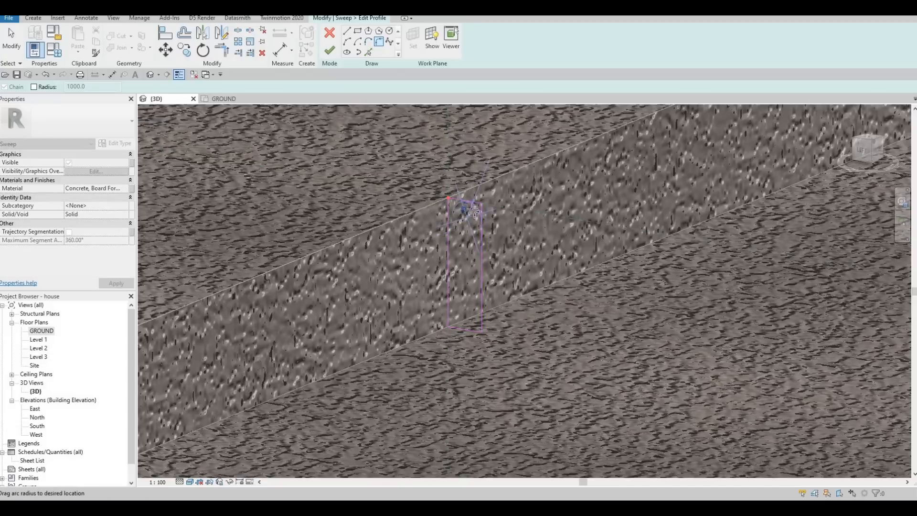
{"action": "left_click", "coordinate": [473, 211]}
{"action": "scroll", "coordinate": [472, 212], "scroll_direction": "up", "scroll_amount": 2}
{"action": "left_click", "coordinate": [458, 207]}
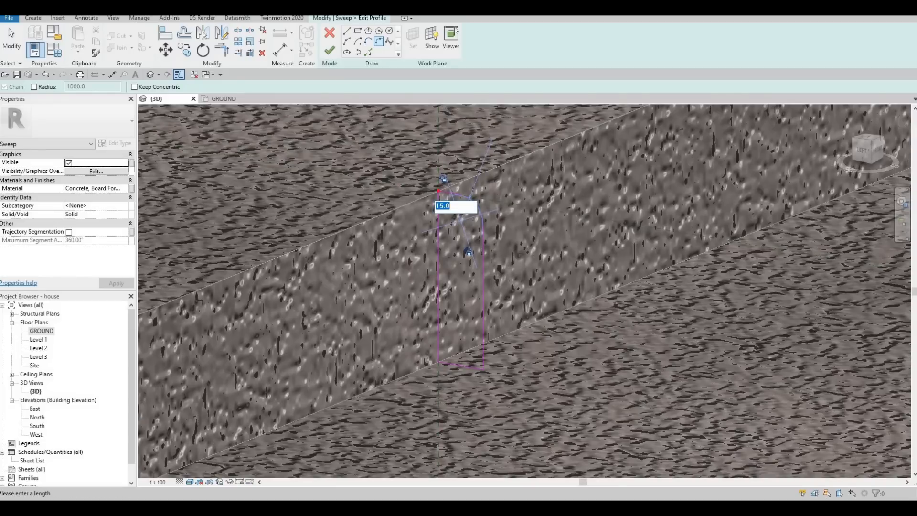
{"action": "type", "text": "20"}
{"action": "key", "text": "Return"}
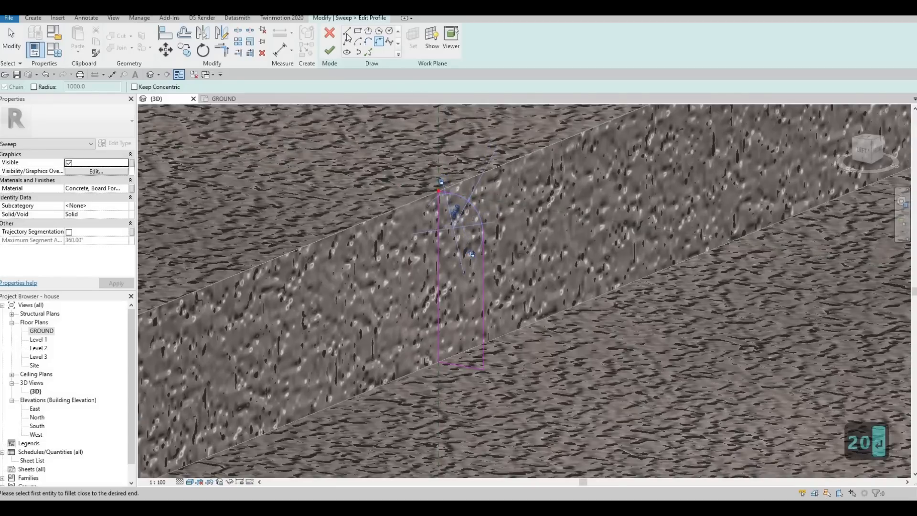
{"action": "key", "text": "Escape"}
Draw a line extending the profile's base outward along the floor and delete the overlapping line segment.
{"action": "left_click", "coordinate": [347, 31]}
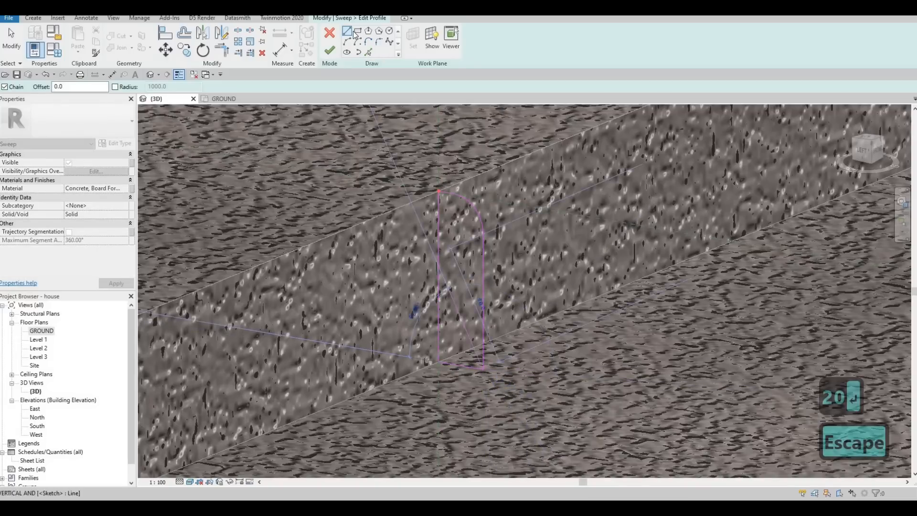
{"action": "key", "text": "Escape"}
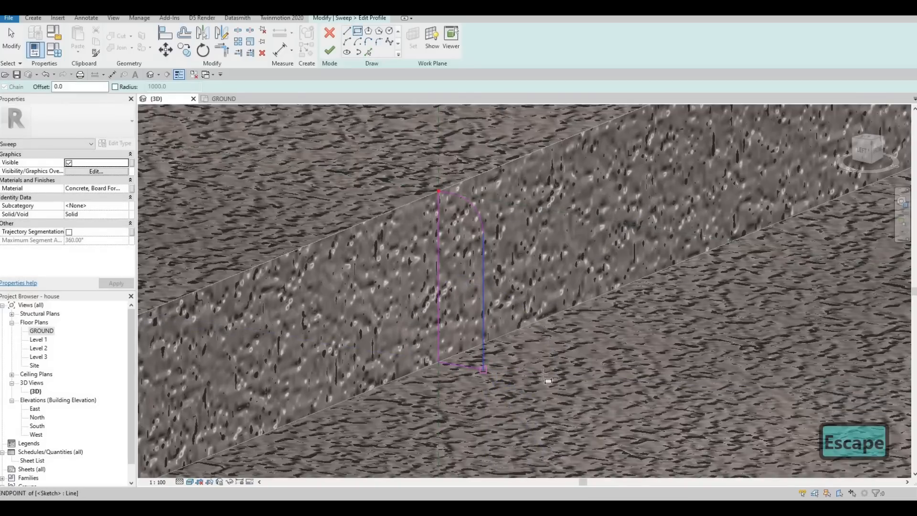
{"action": "left_click", "coordinate": [483, 371]}
{"action": "left_click", "coordinate": [542, 374]}
{"action": "scroll", "coordinate": [547, 373], "scroll_direction": "up", "scroll_amount": 2}
{"action": "key", "text": "Escape"}
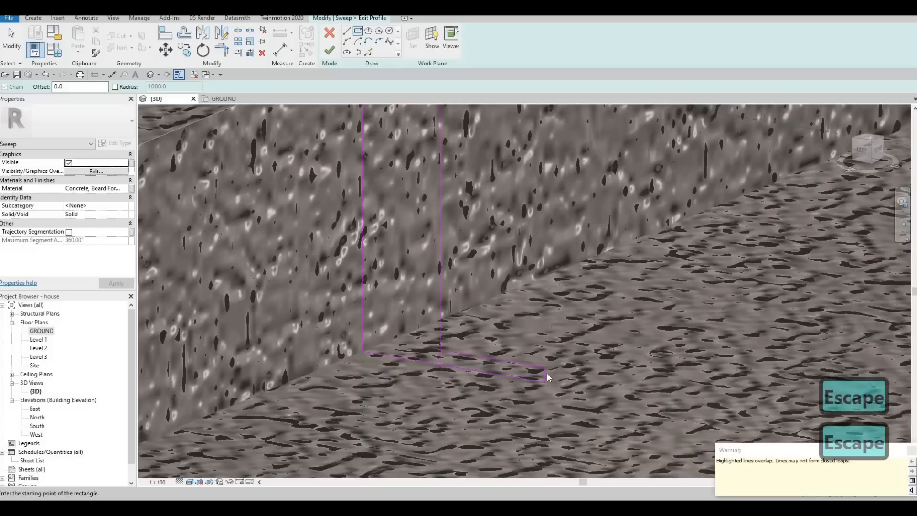
{"action": "key", "text": "Escape"}
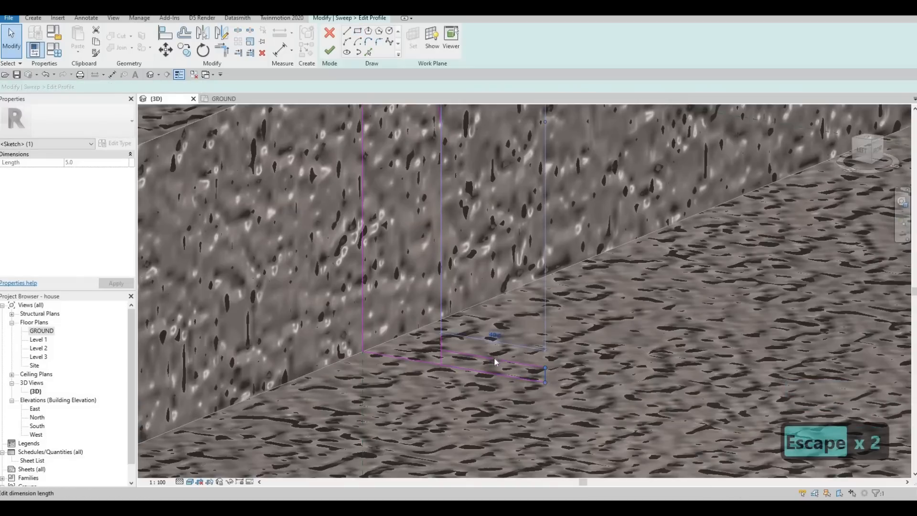
{"action": "left_click", "coordinate": [518, 363]}
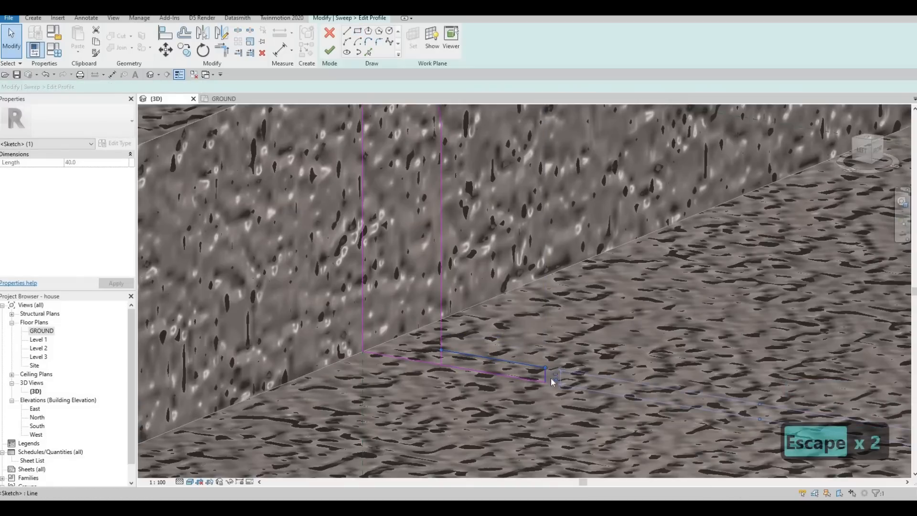
{"action": "key", "text": "Escape"}
{"action": "key", "text": "Escape"}
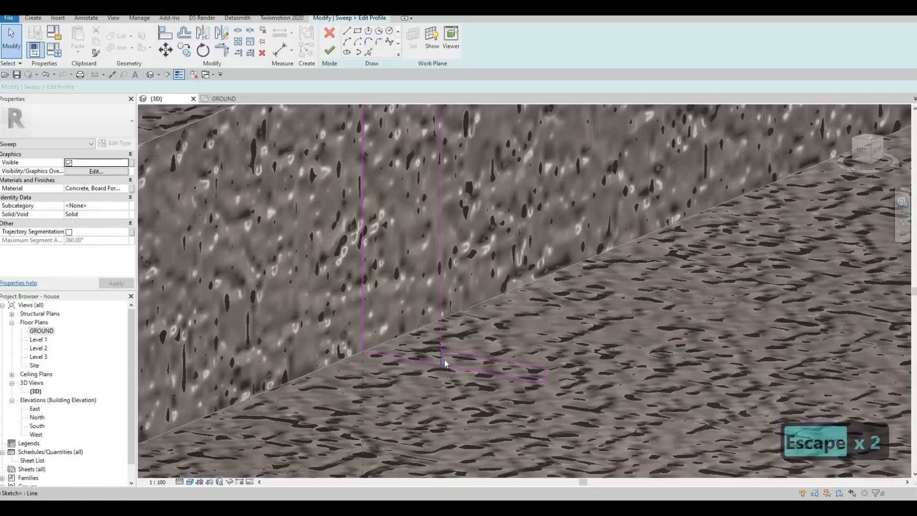
{"action": "left_click", "coordinate": [440, 360]}
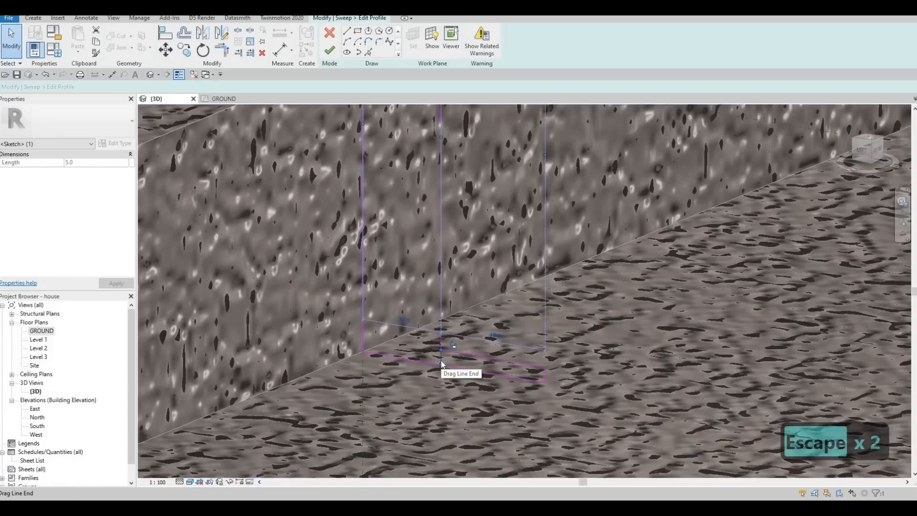
{"action": "key", "text": "Delete"}
Trim the profile lines into a closed loop and finish the profile and the sweep.
{"action": "key", "text": "t"}
{"action": "key", "text": "r"}
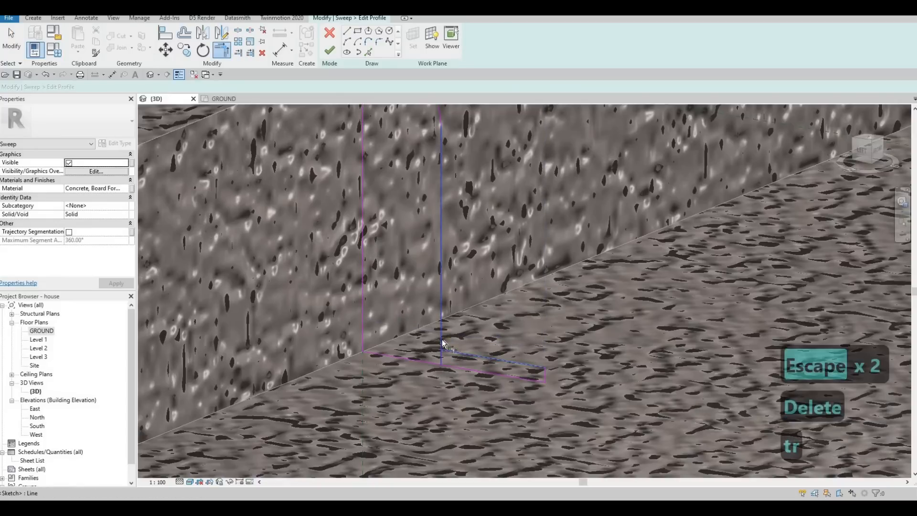
{"action": "middle_click_drag", "start_coordinate": [433, 306], "coordinate": [319, 105], "text": "shift"}
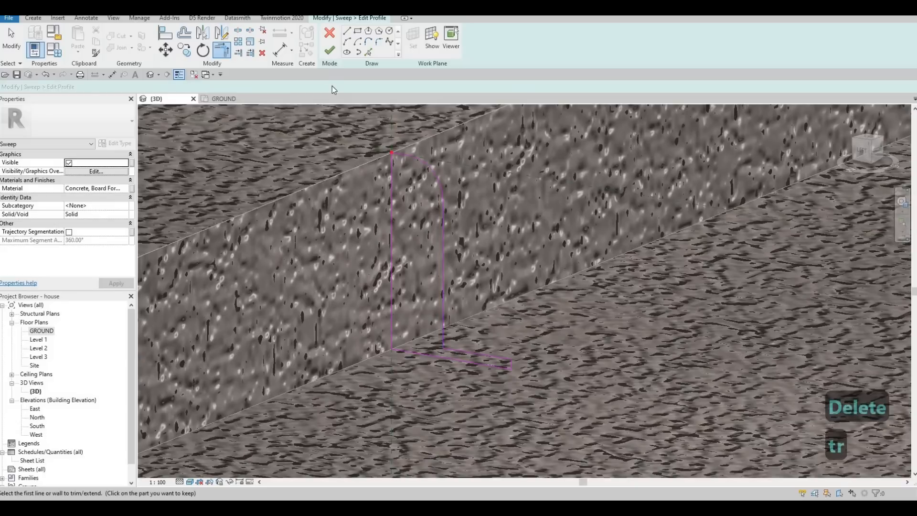
{"action": "left_click", "coordinate": [331, 53]}
{"action": "left_click", "coordinate": [329, 50]}
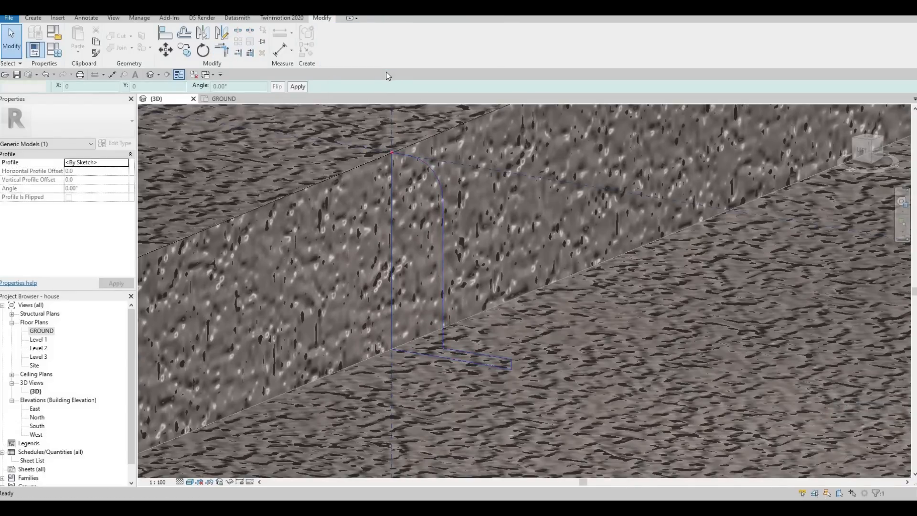
Examine the finished sweep along the strip's edge and curved corner.
{"action": "scroll", "coordinate": [255, 352], "scroll_direction": "down", "scroll_amount": 3}
{"action": "scroll", "coordinate": [509, 289], "scroll_direction": "down", "scroll_amount": 5}
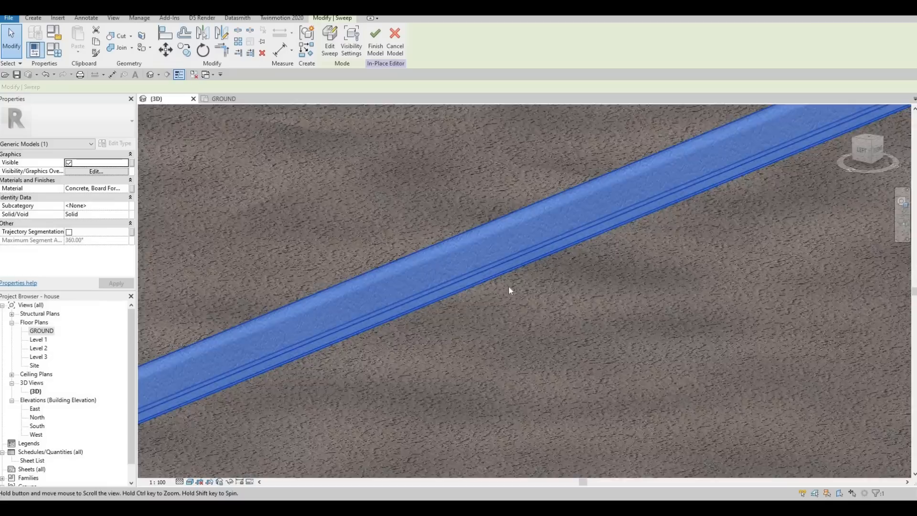
{"action": "scroll", "coordinate": [397, 402], "scroll_direction": "up", "scroll_amount": 1}
{"action": "scroll", "coordinate": [397, 401], "scroll_direction": "down", "scroll_amount": 2}
{"action": "key", "text": "Escape"}
{"action": "middle_click_drag", "start_coordinate": [455, 284], "coordinate": [299, 367]}
{"action": "scroll", "coordinate": [538, 307], "scroll_direction": "down", "scroll_amount": 2}
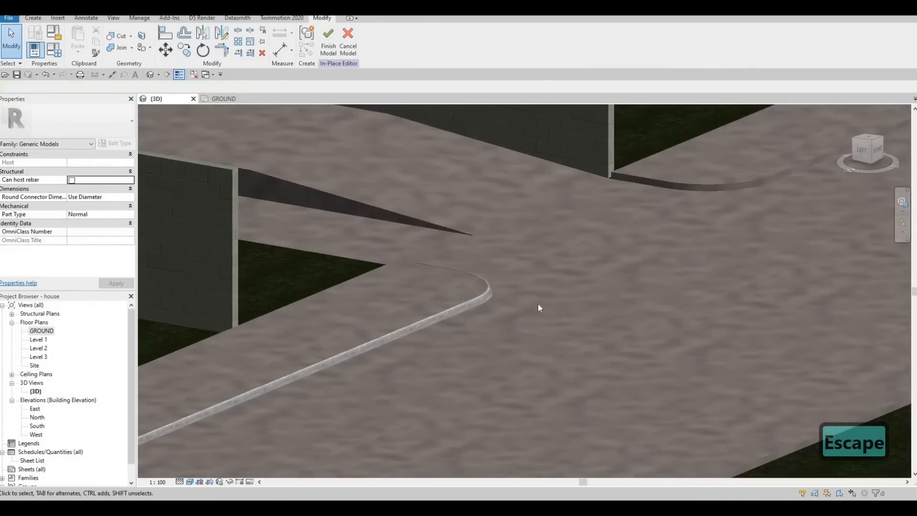
Start a new in-place sweep and pick the FLOOR 10 strip's curved top edge as its path.
{"action": "scroll", "coordinate": [538, 307], "scroll_direction": "up", "scroll_amount": 4}
{"action": "middle_click_drag", "start_coordinate": [471, 330], "coordinate": [290, 380]}
{"action": "scroll", "coordinate": [632, 285], "scroll_direction": "down", "scroll_amount": 1}
{"action": "middle_click_drag", "start_coordinate": [491, 180], "coordinate": [323, 246]}
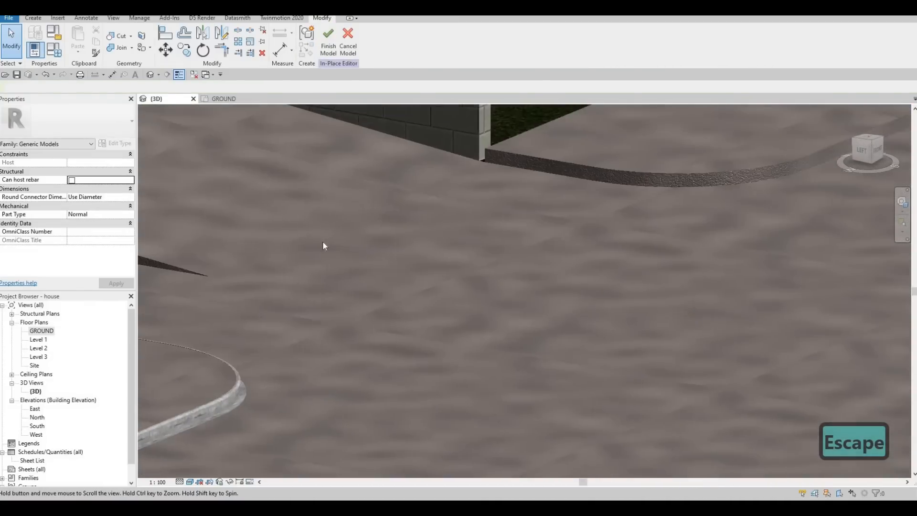
{"action": "middle_click_drag", "start_coordinate": [573, 239], "coordinate": [280, 267]}
{"action": "scroll", "coordinate": [279, 266], "scroll_direction": "down", "scroll_amount": 1}
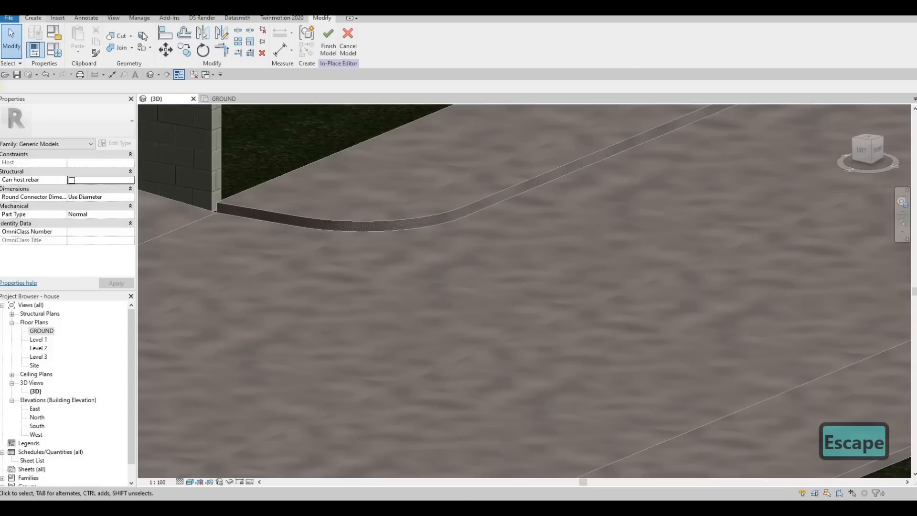
{"action": "left_click", "coordinate": [33, 17]}
{"action": "left_click", "coordinate": [134, 41]}
{"action": "left_click", "coordinate": [426, 52]}
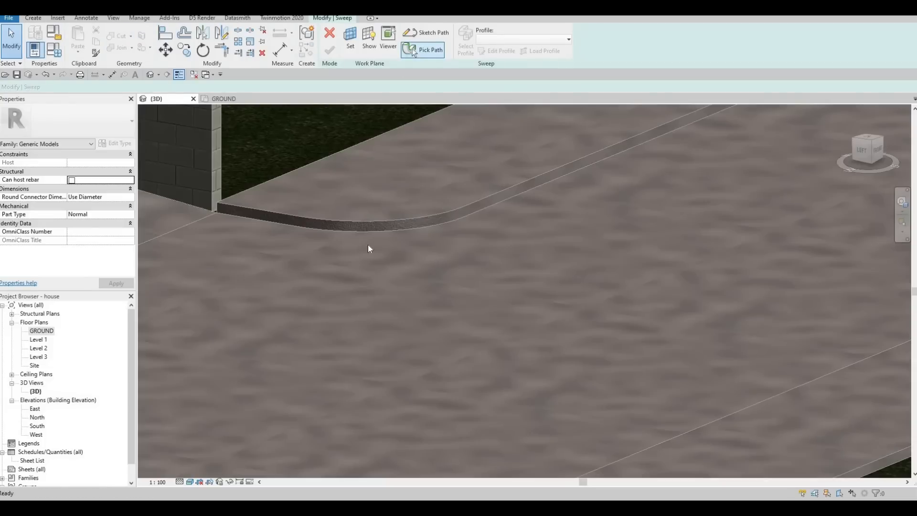
{"action": "left_click", "coordinate": [424, 216]}
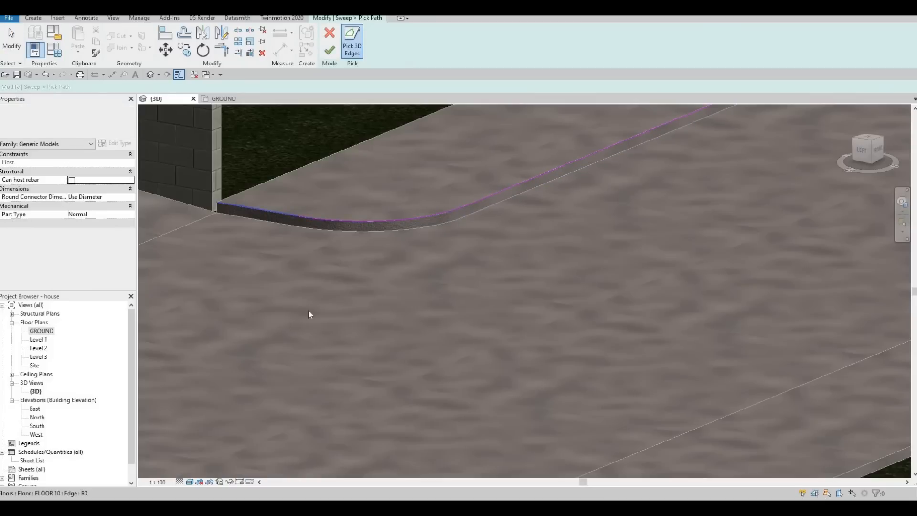
{"action": "middle_click_drag", "start_coordinate": [860, 138], "coordinate": [564, 264]}
{"action": "middle_click_drag", "start_coordinate": [607, 169], "coordinate": [545, 285]}
{"action": "scroll", "coordinate": [545, 285], "scroll_direction": "up", "scroll_amount": 1}
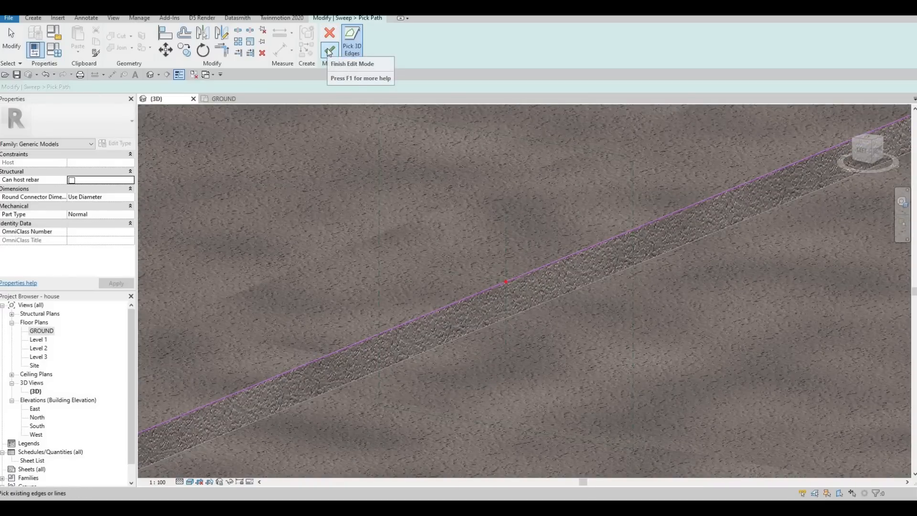
{"action": "left_click", "coordinate": [329, 50]}
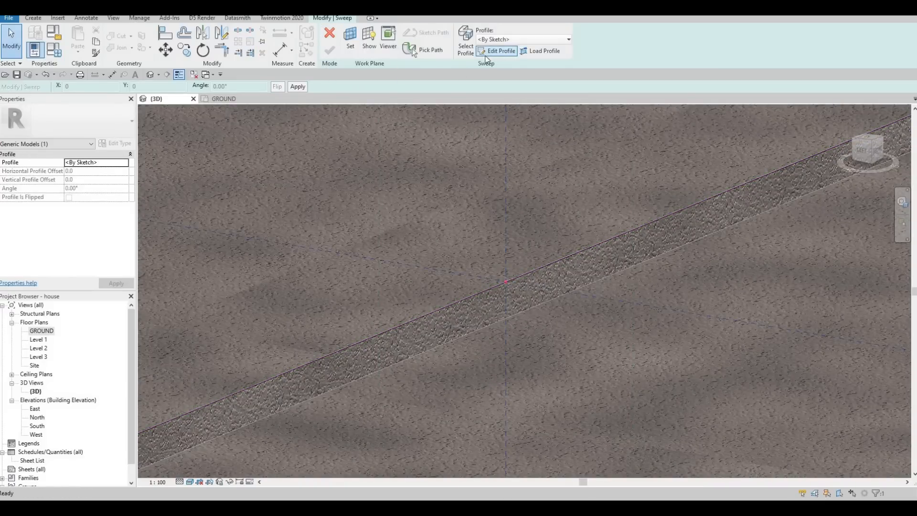
Edit the sweep profile: sketch a tall rectangle at the path point on the strip edge and set its width to 30.
{"action": "left_click", "coordinate": [487, 53]}
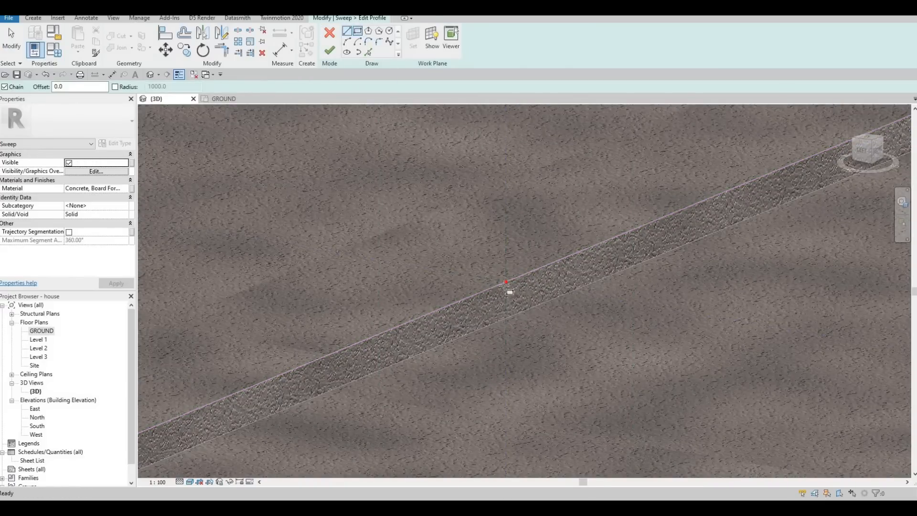
{"action": "scroll", "coordinate": [513, 308], "scroll_direction": "up", "scroll_amount": 2}
{"action": "left_click", "coordinate": [499, 265]}
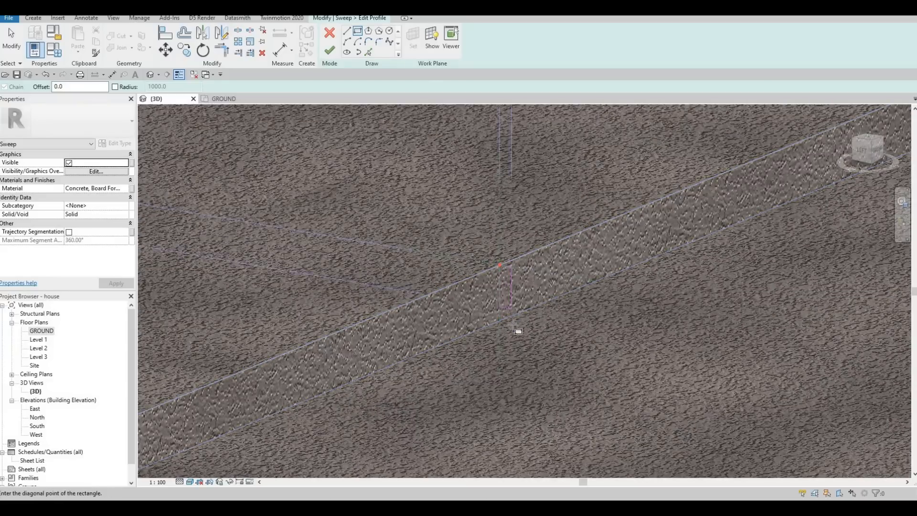
{"action": "left_click", "coordinate": [512, 279]}
{"action": "scroll", "coordinate": [513, 280], "scroll_direction": "up", "scroll_amount": 1}
{"action": "key", "text": "Escape"}
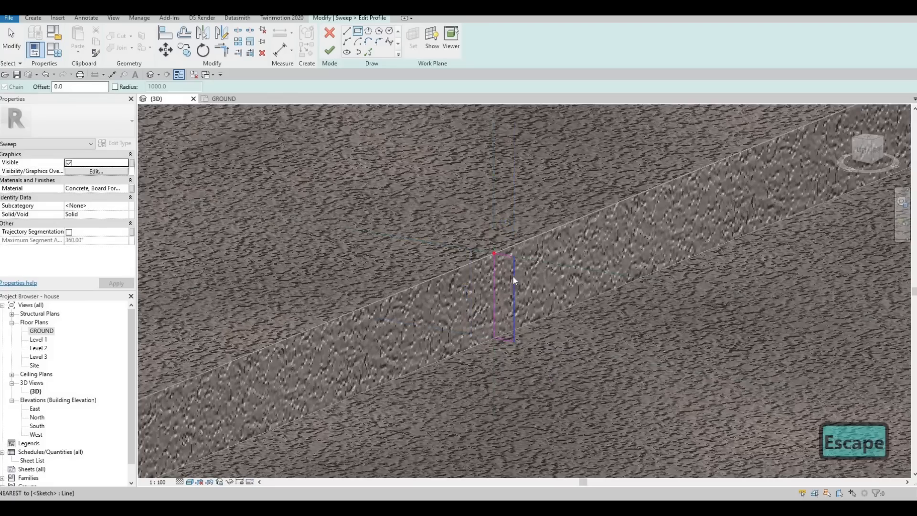
{"action": "key", "text": "Escape"}
{"action": "left_click", "coordinate": [504, 232]}
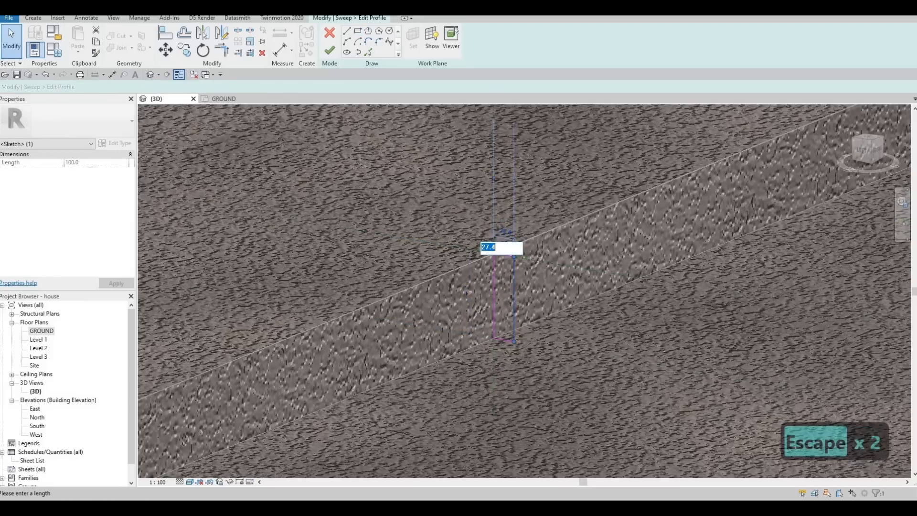
{"action": "type", "text": "30"}
{"action": "key", "text": "Return"}
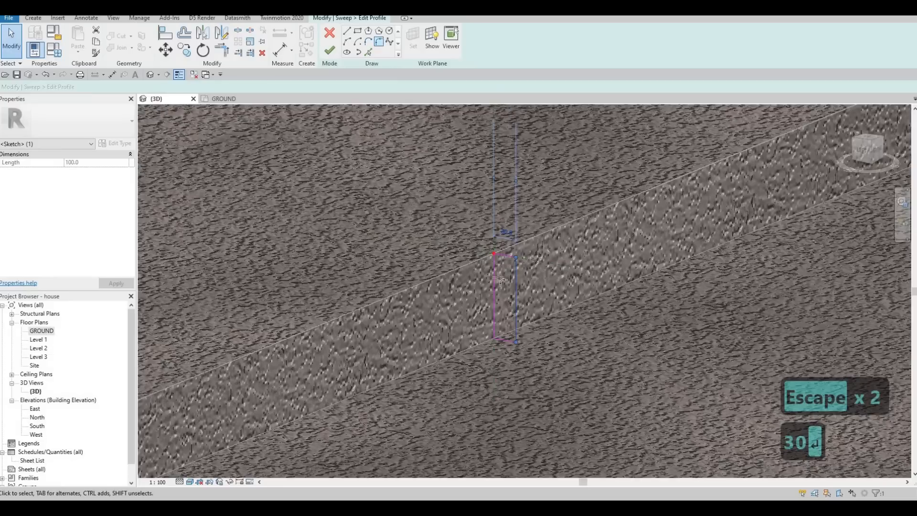
Try filleting the rectangle's top outer corner with radius 20, and undo the fillet.
{"action": "left_click", "coordinate": [516, 269]}
{"action": "left_click", "coordinate": [508, 256]}
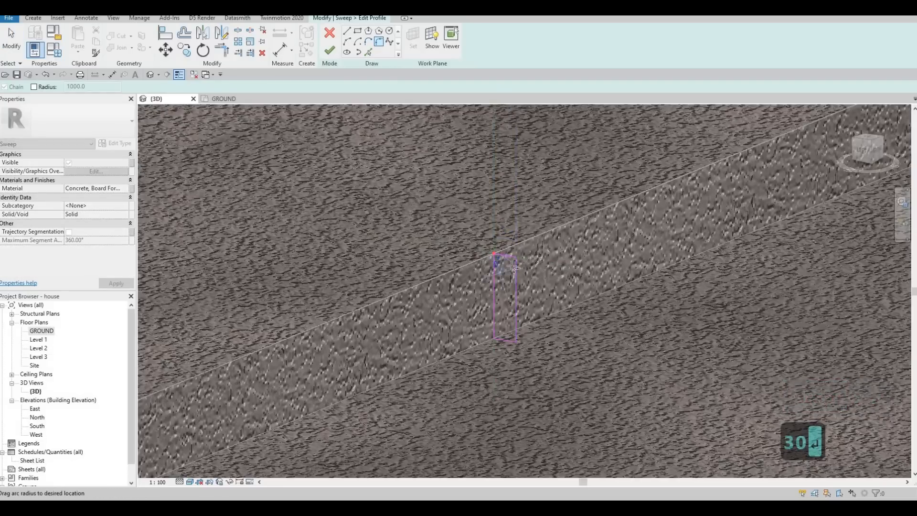
{"action": "left_click", "coordinate": [513, 267]}
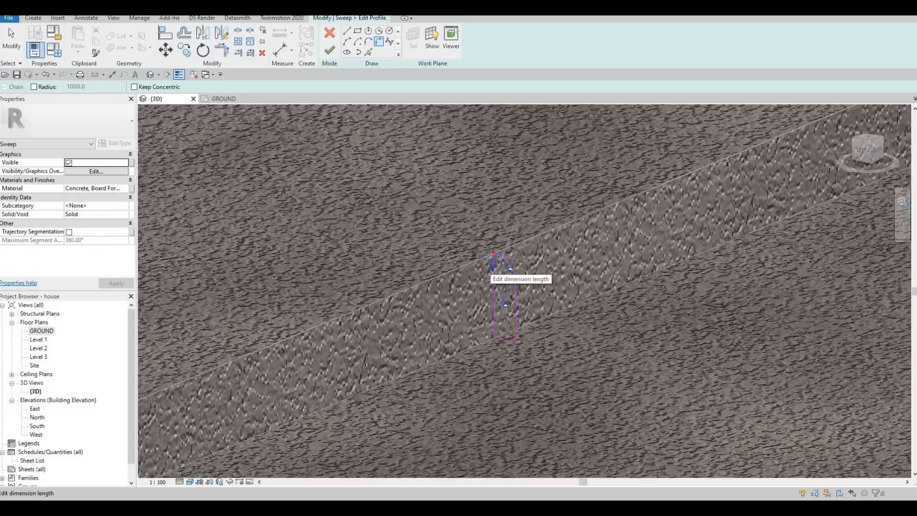
{"action": "left_click", "coordinate": [492, 264]}
{"action": "key", "text": "Return"}
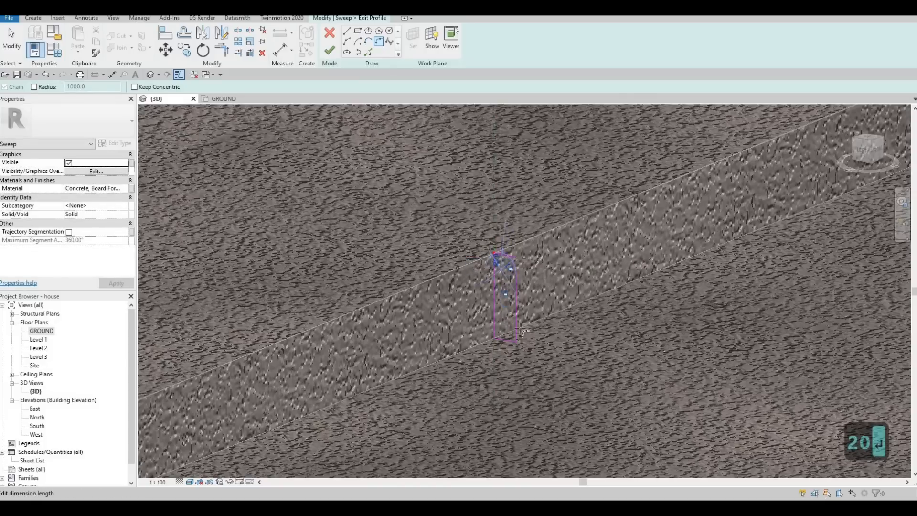
{"action": "scroll", "coordinate": [513, 304], "scroll_direction": "up", "scroll_amount": 5}
{"action": "key", "text": "Escape"}
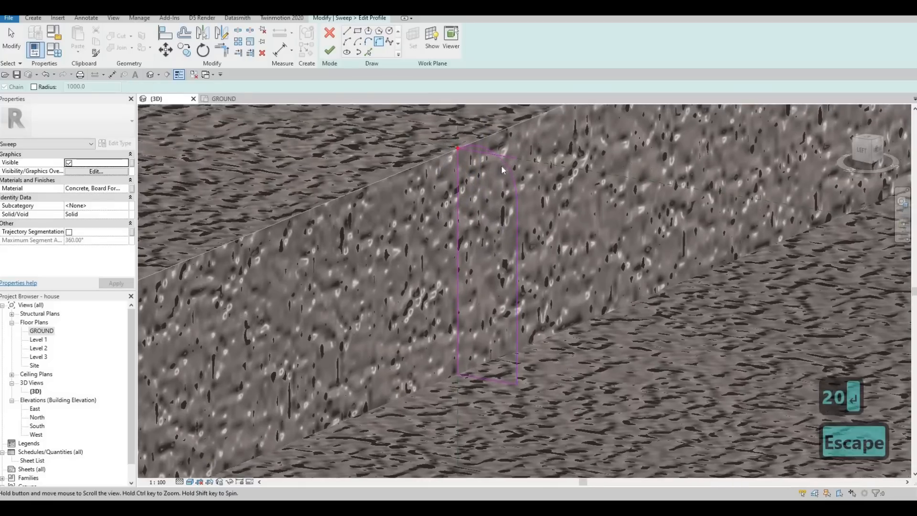
{"action": "key", "text": "Escape"}
{"action": "key", "text": "ctrl+z"}
{"action": "scroll", "coordinate": [517, 251], "scroll_direction": "down", "scroll_amount": 3}
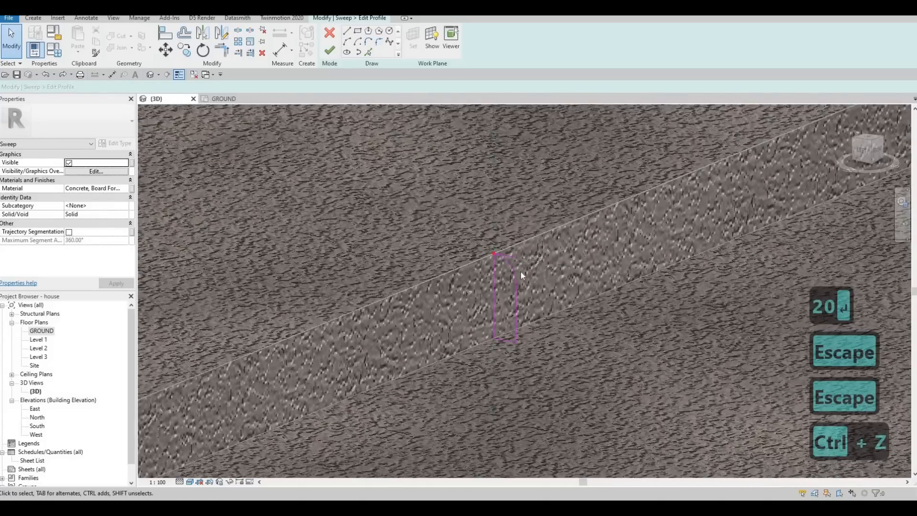
{"action": "key", "text": "ctrl+z"}
{"action": "scroll", "coordinate": [513, 263], "scroll_direction": "up", "scroll_amount": 2}
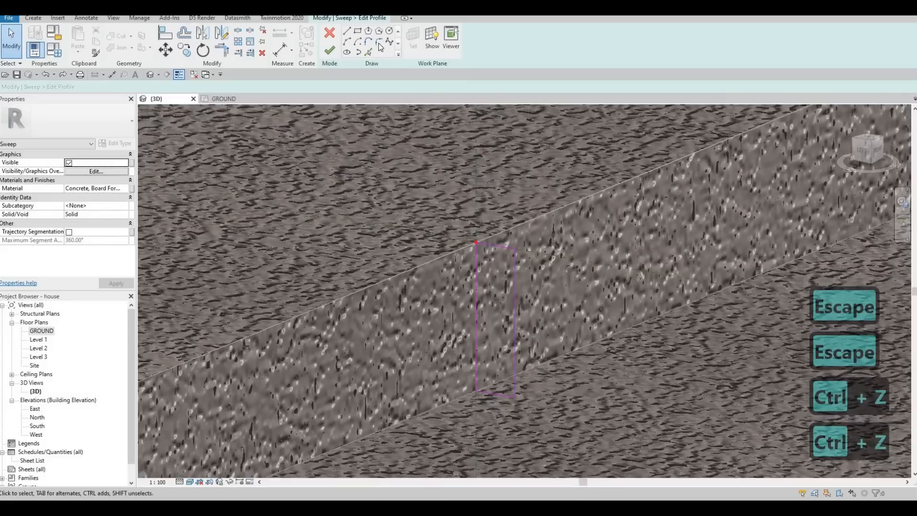
Round the rectangle's top outer corner with a fillet arc.
{"action": "left_click", "coordinate": [379, 42]}
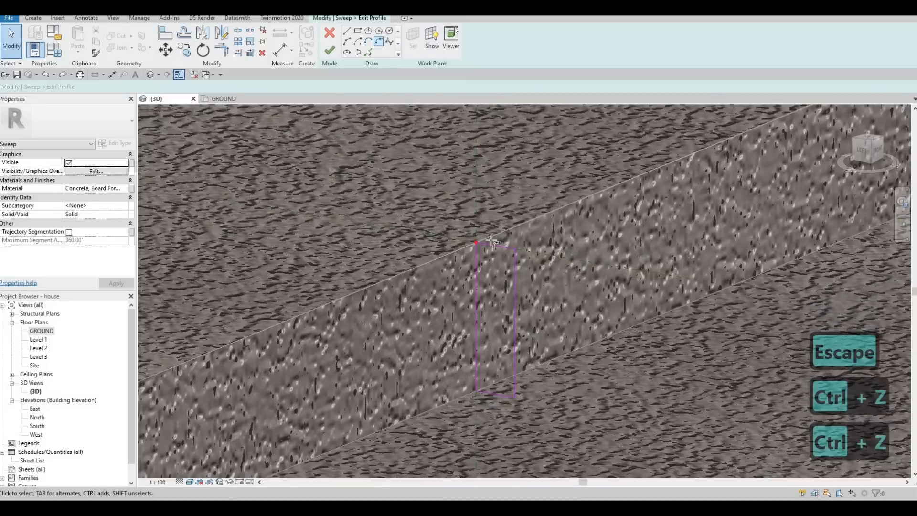
{"action": "left_click", "coordinate": [514, 264]}
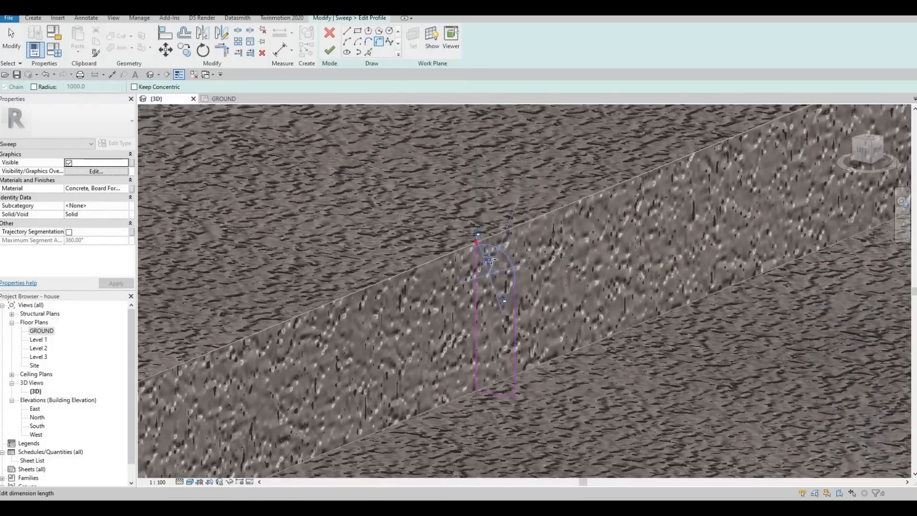
{"action": "left_click", "coordinate": [516, 370]}
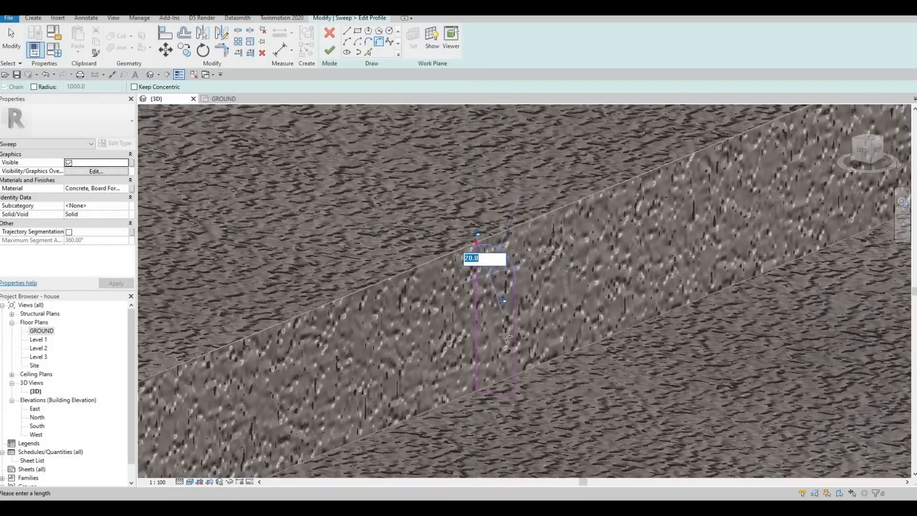
Draw a small rectangle extending the profile's base outward along the floor.
{"action": "left_click", "coordinate": [358, 30]}
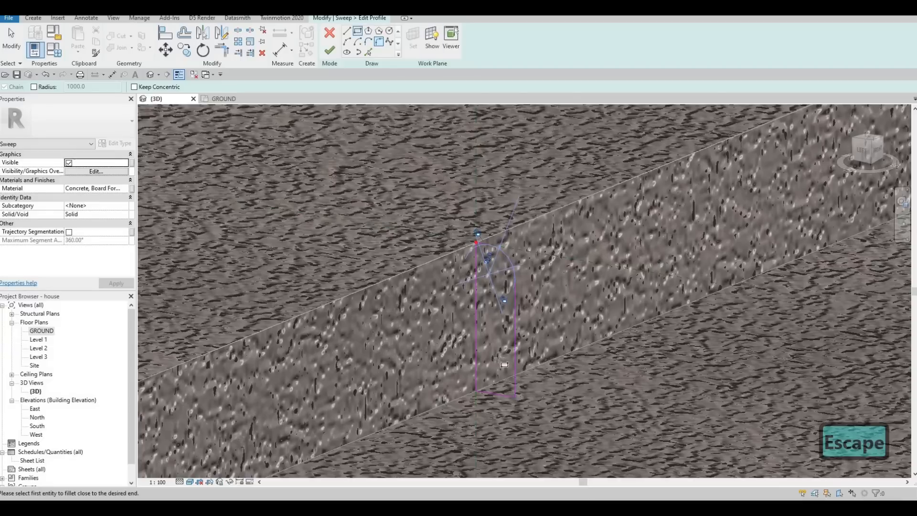
{"action": "left_click", "coordinate": [515, 385]}
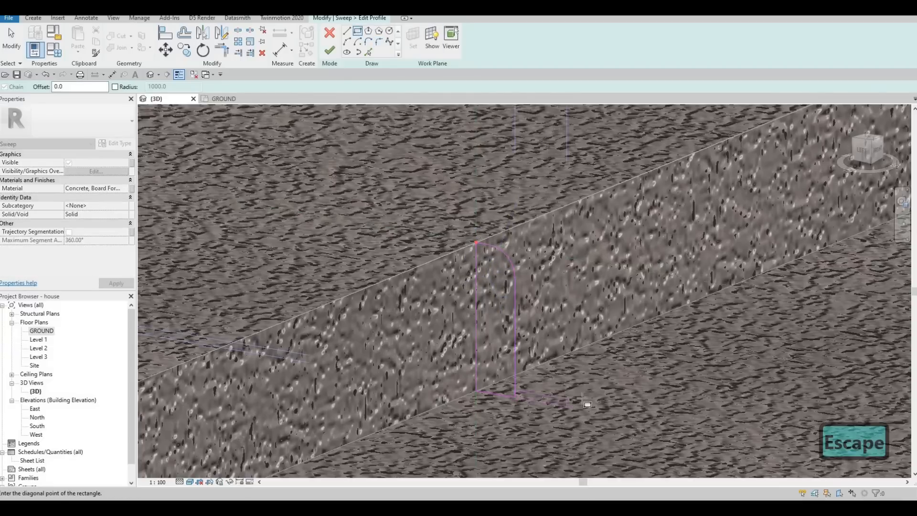
{"action": "left_click", "coordinate": [579, 401]}
{"action": "key", "text": "Escape"}
{"action": "scroll", "coordinate": [559, 405], "scroll_direction": "up", "scroll_amount": 3}
{"action": "key", "text": "Escape"}
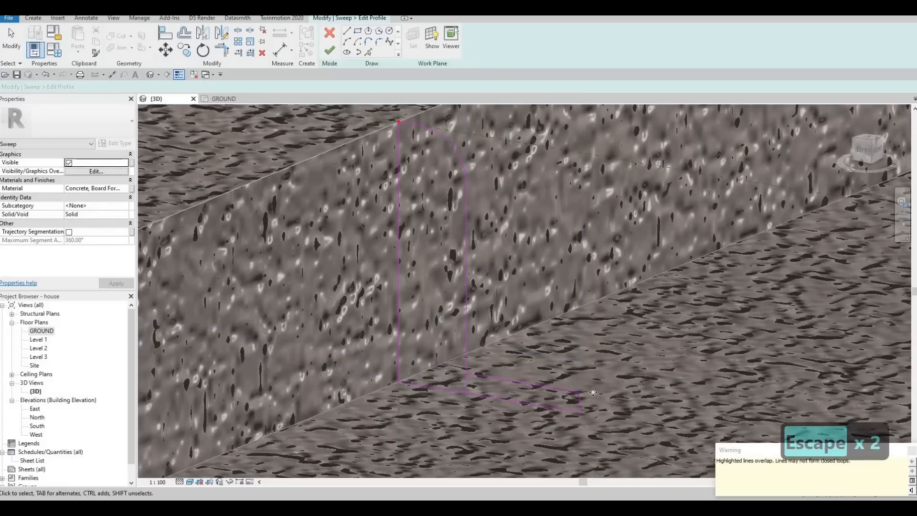
Set the base rectangle's height to 5 and its length to 40.
{"action": "left_click", "coordinate": [579, 403]}
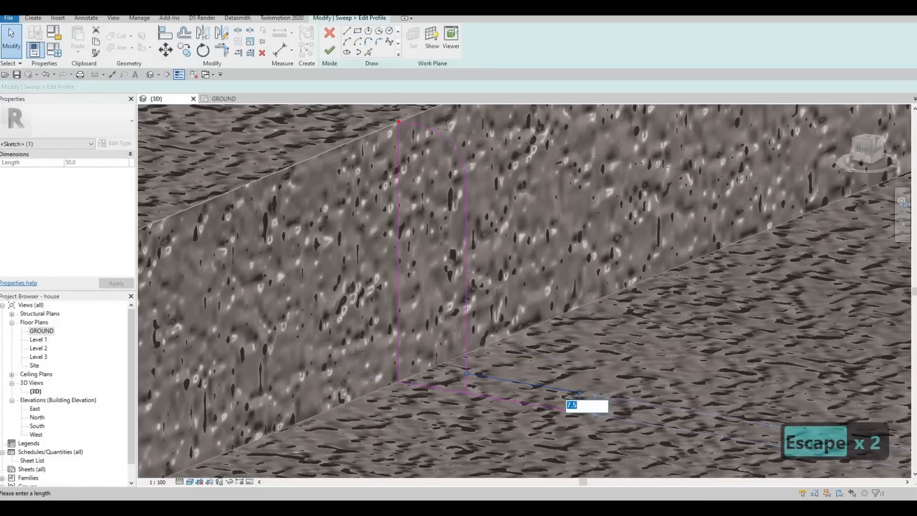
{"action": "type", "text": "5"}
{"action": "key", "text": "Return"}
{"action": "key", "text": "Escape"}
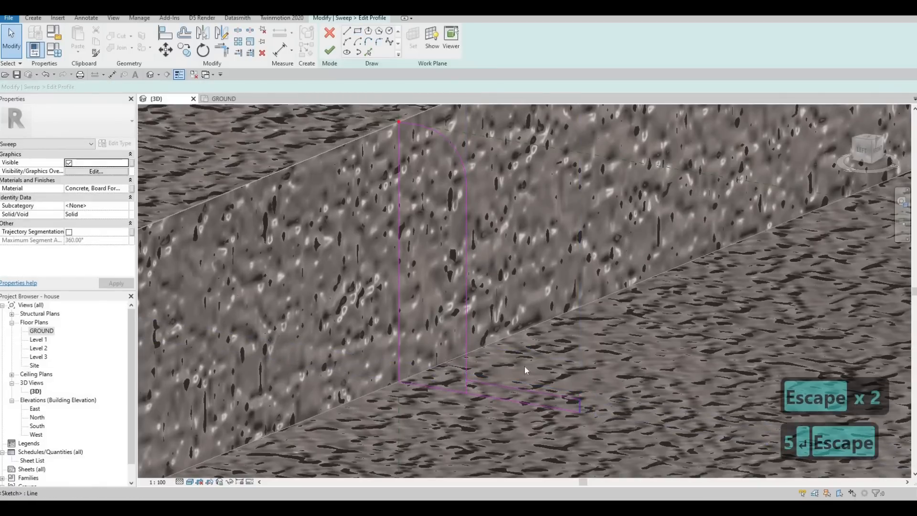
{"action": "left_click", "coordinate": [525, 365]}
{"action": "type", "text": "40"}
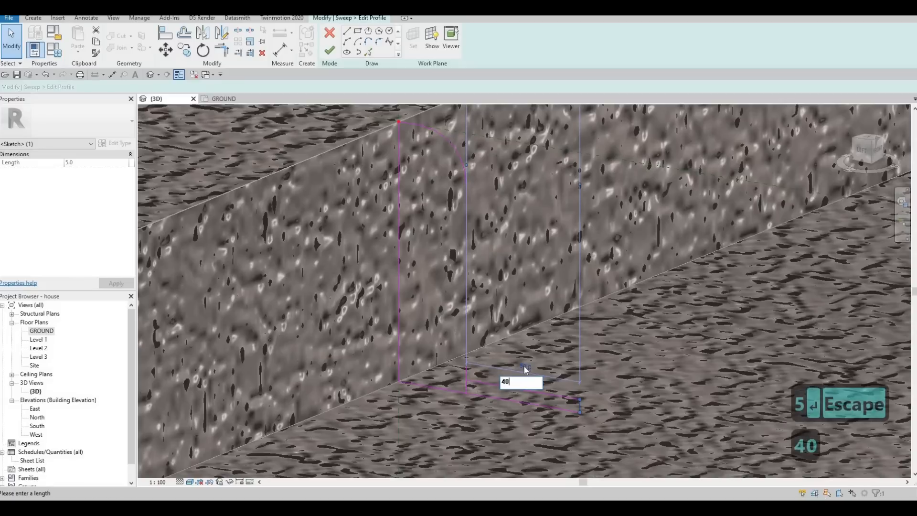
{"action": "key", "text": "Return"}
{"action": "key", "text": "Escape"}
{"action": "key", "text": "Escape"}
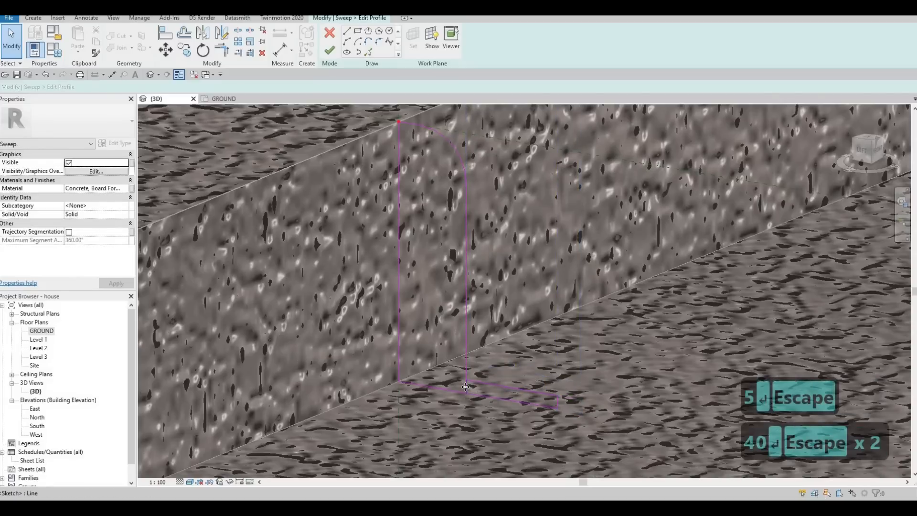
Delete the overlapping base line and finish editing the profile and the sweep.
{"action": "left_click", "coordinate": [466, 390]}
{"action": "key", "text": "Delete"}
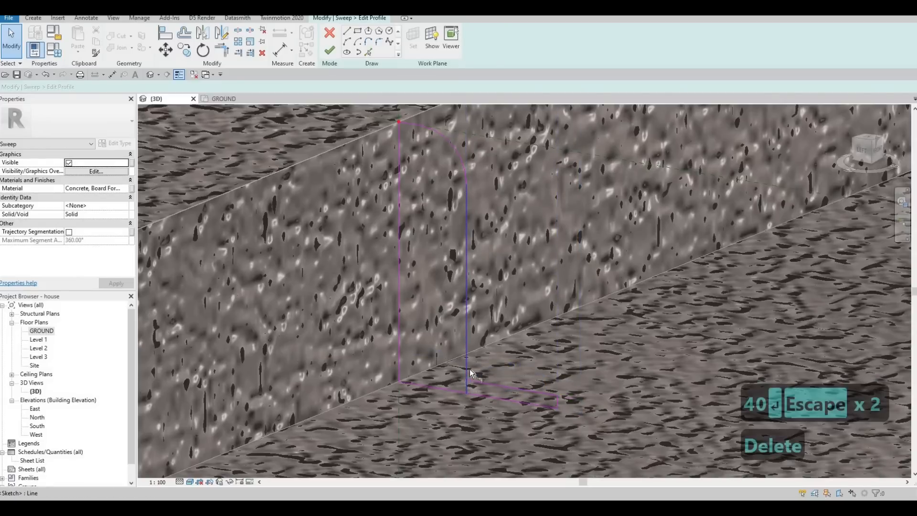
{"action": "key", "text": "t"}
{"action": "key", "text": "r"}
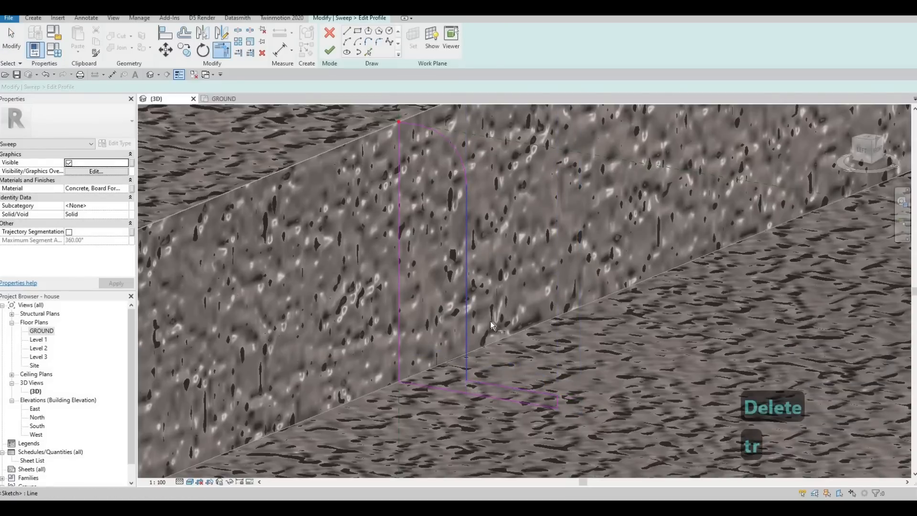
{"action": "scroll", "coordinate": [490, 321], "scroll_direction": "down", "scroll_amount": 2}
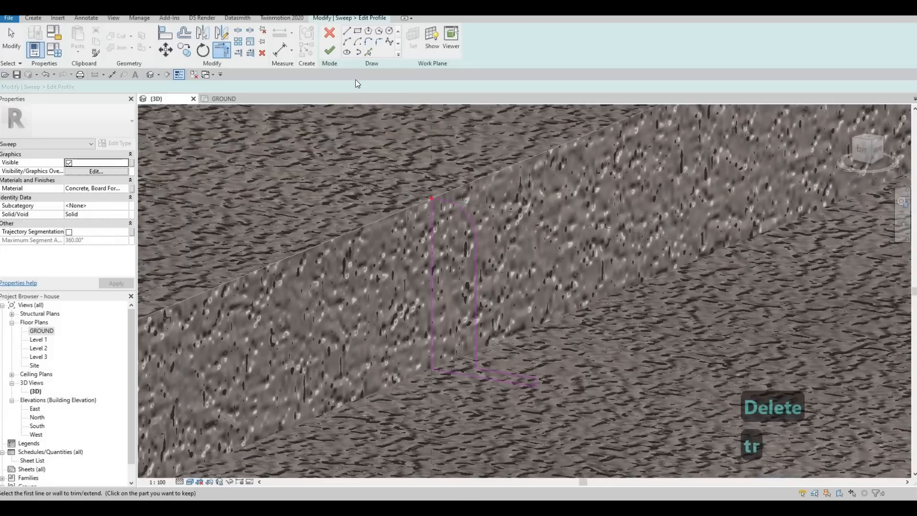
{"action": "left_click", "coordinate": [334, 50]}
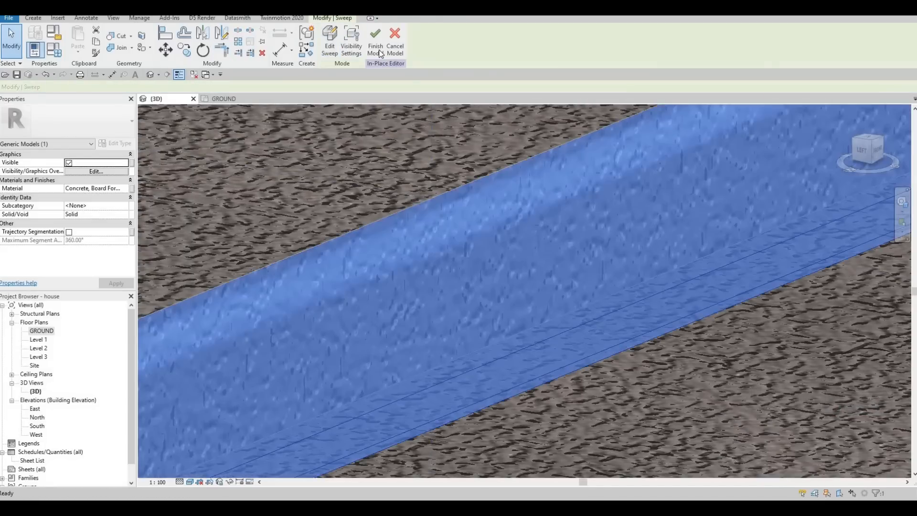
Examine the finished curb sweeps along both strips and their curved corners.
{"action": "scroll", "coordinate": [532, 279], "scroll_direction": "down", "scroll_amount": 3}
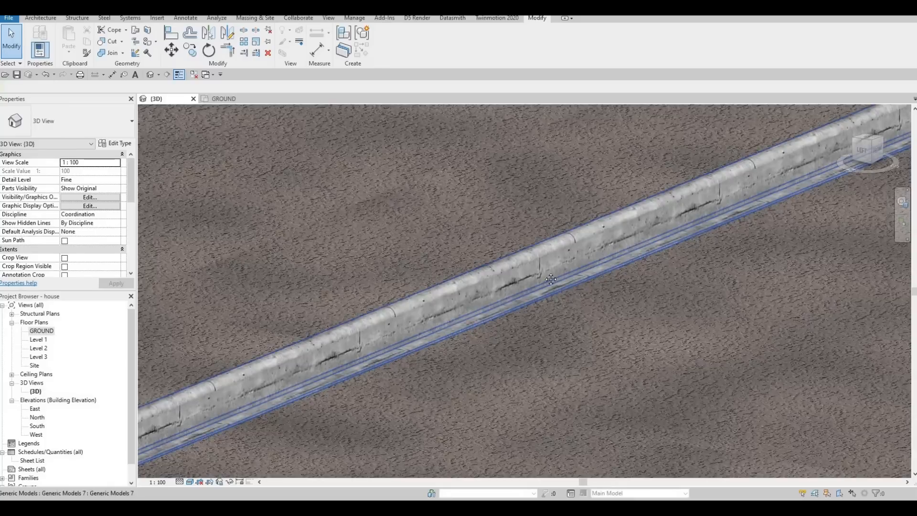
{"action": "scroll", "coordinate": [536, 338], "scroll_direction": "down", "scroll_amount": 5}
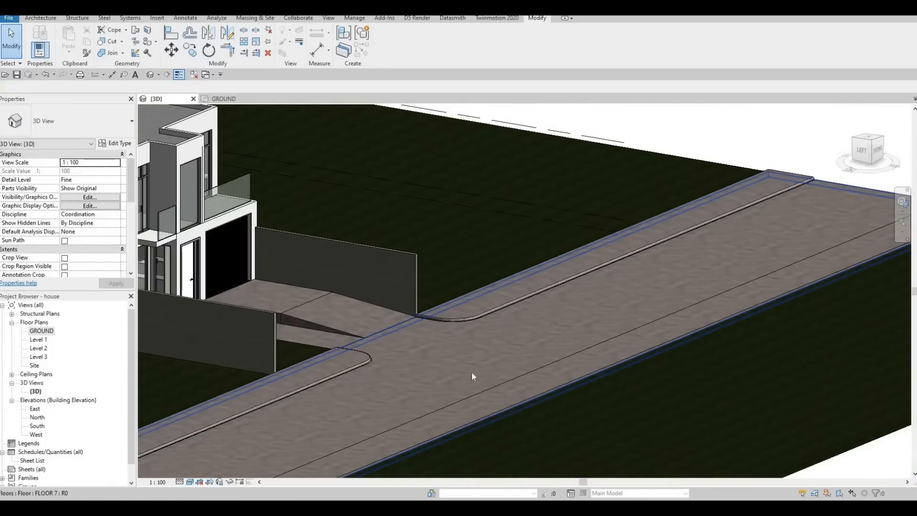
{"action": "middle_click_drag", "start_coordinate": [558, 395], "coordinate": [143, 368], "text": "shift"}
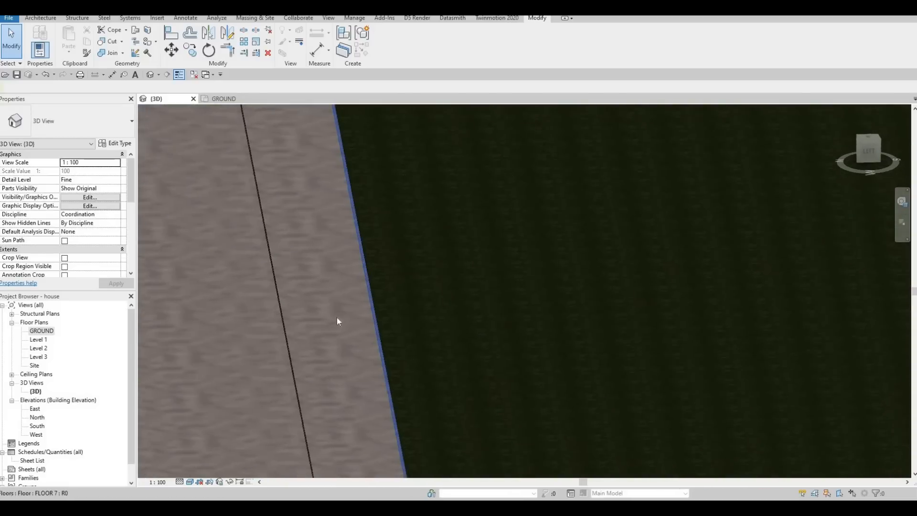
{"action": "middle_click_drag", "start_coordinate": [337, 317], "coordinate": [683, 286]}
{"action": "scroll", "coordinate": [254, 233], "scroll_direction": "up", "scroll_amount": 3}
{"action": "left_click", "coordinate": [248, 219]}
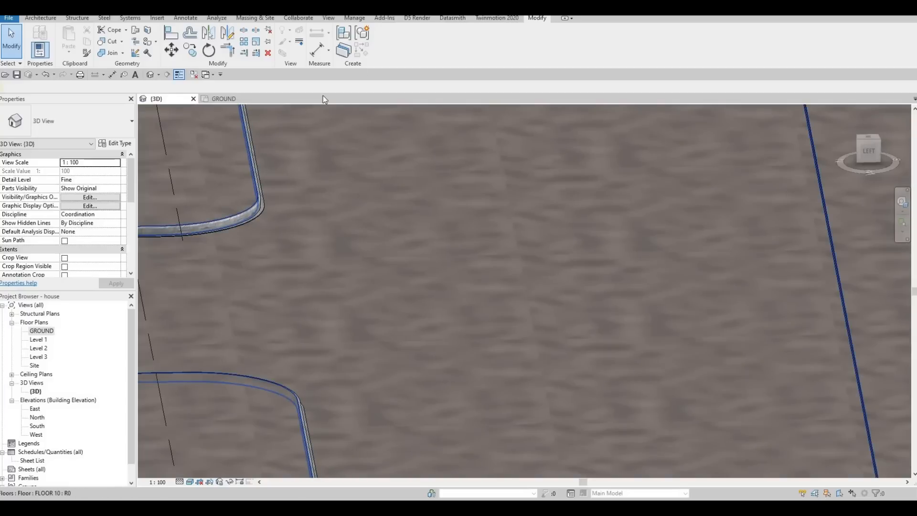
Edit the curb model in place and start a new sweep, picking the FLOOR 10 strip's edge as its path.
{"action": "left_click", "coordinate": [385, 48]}
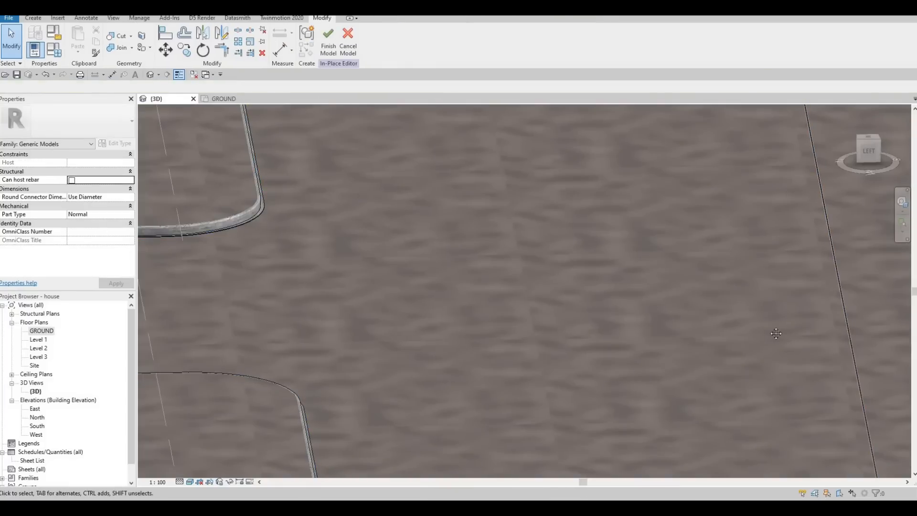
{"action": "middle_click_drag", "start_coordinate": [774, 332], "coordinate": [265, 232], "text": "shift"}
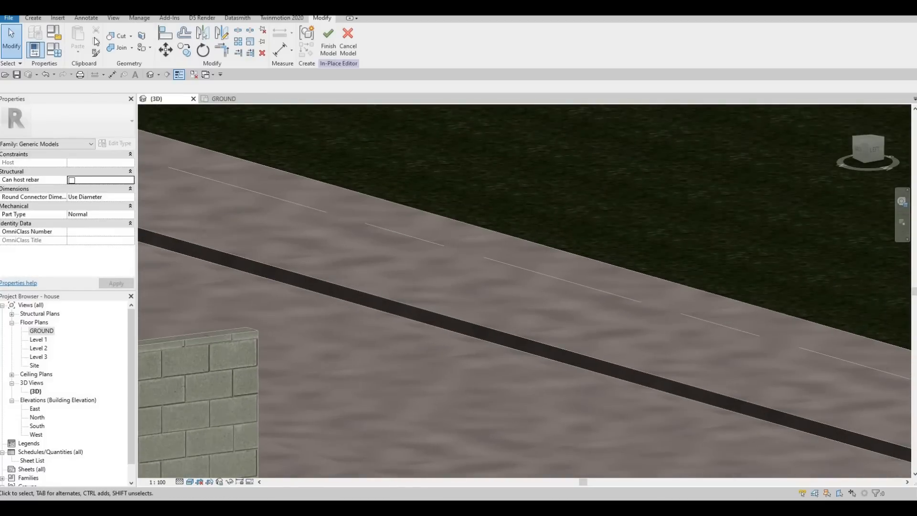
{"action": "left_click", "coordinate": [33, 18]}
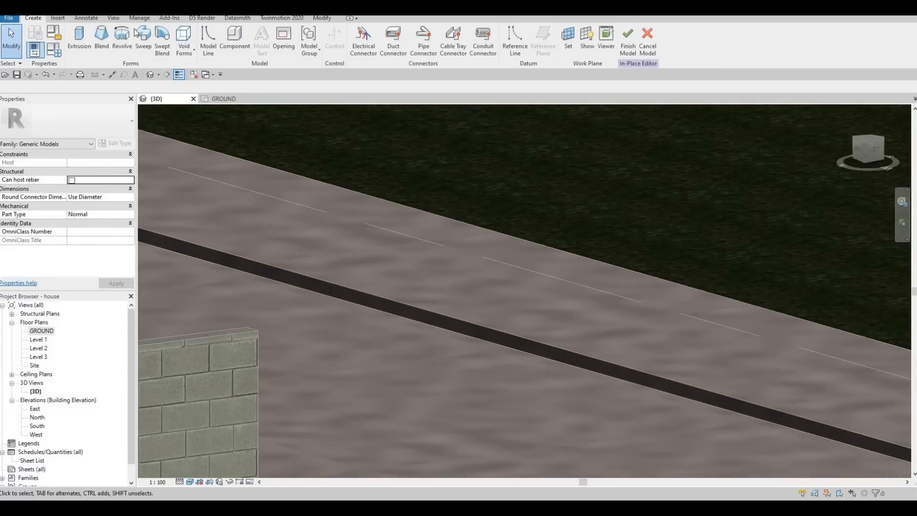
{"action": "left_click", "coordinate": [143, 42]}
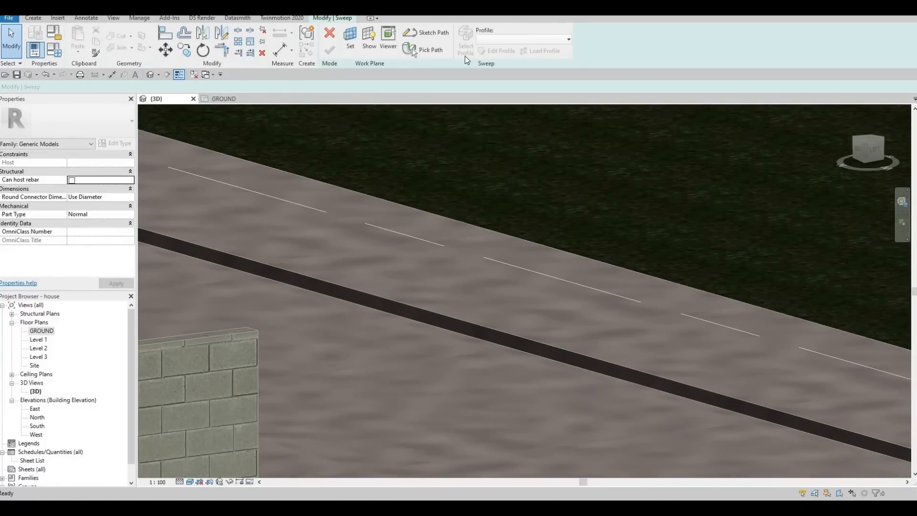
{"action": "left_click", "coordinate": [427, 50]}
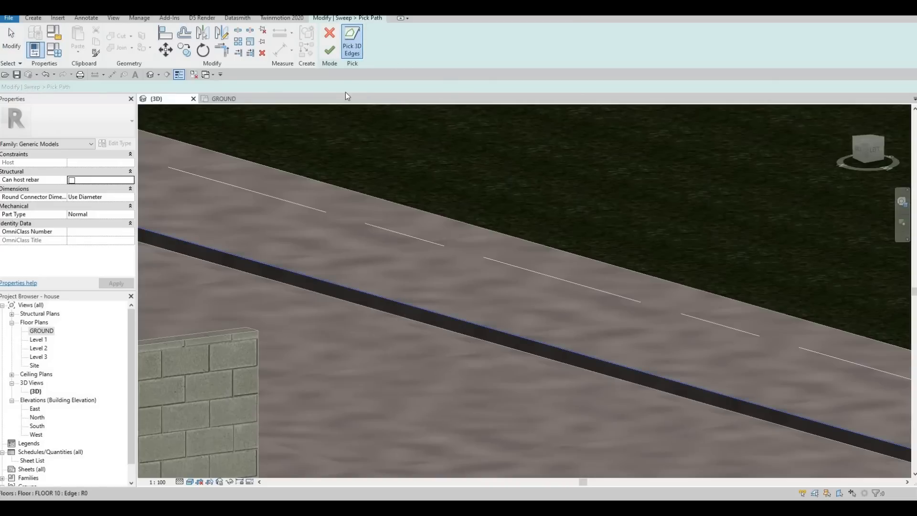
{"action": "left_click", "coordinate": [330, 50]}
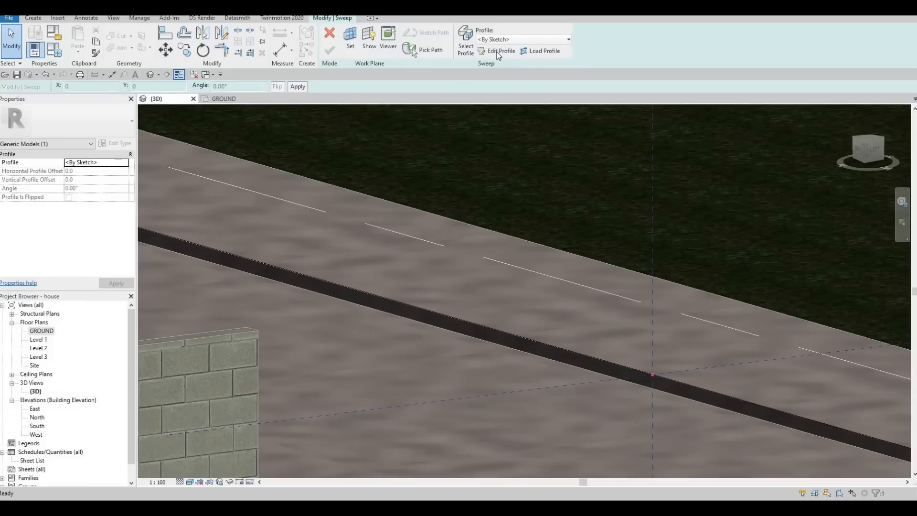
Edit the sweep profile, drawing a narrow upright rectangle at the path and setting its width to 30.
{"action": "left_click", "coordinate": [496, 51]}
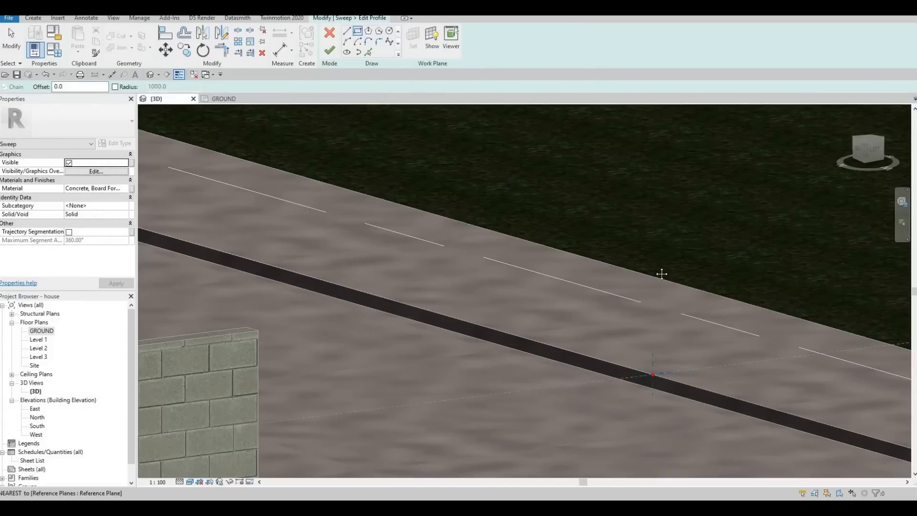
{"action": "mouse_move", "coordinate": [661, 272]}
{"action": "middle_mouse_down", "text": "shift"}
{"action": "mouse_move", "coordinate": [607, 315]}
{"action": "mouse_move", "coordinate": [626, 329]}
{"action": "mouse_move", "coordinate": [499, 230]}
{"action": "mouse_move", "coordinate": [409, 239]}
{"action": "mouse_move", "coordinate": [404, 225]}
{"action": "middle_mouse_up", "text": "shift"}
{"action": "scroll", "coordinate": [404, 225], "scroll_direction": "up", "scroll_amount": 2}
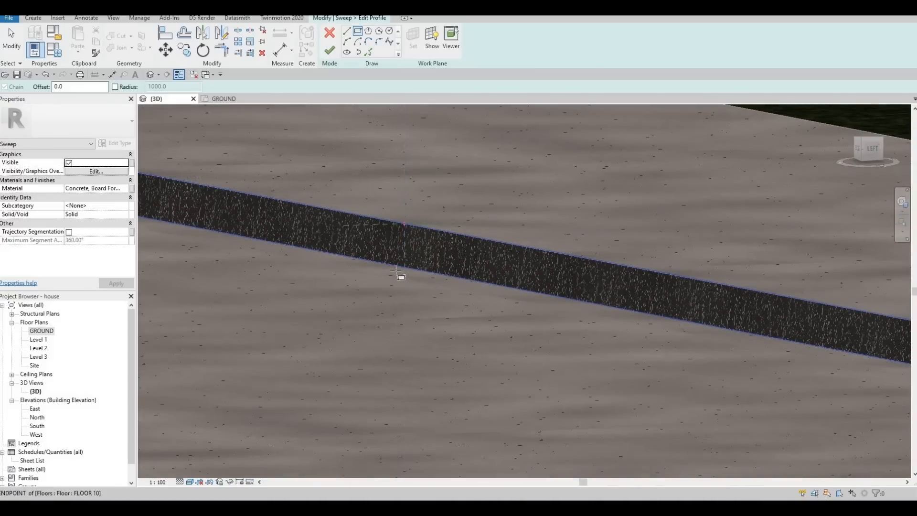
{"action": "left_click", "coordinate": [396, 272]}
{"action": "left_click", "coordinate": [397, 230]}
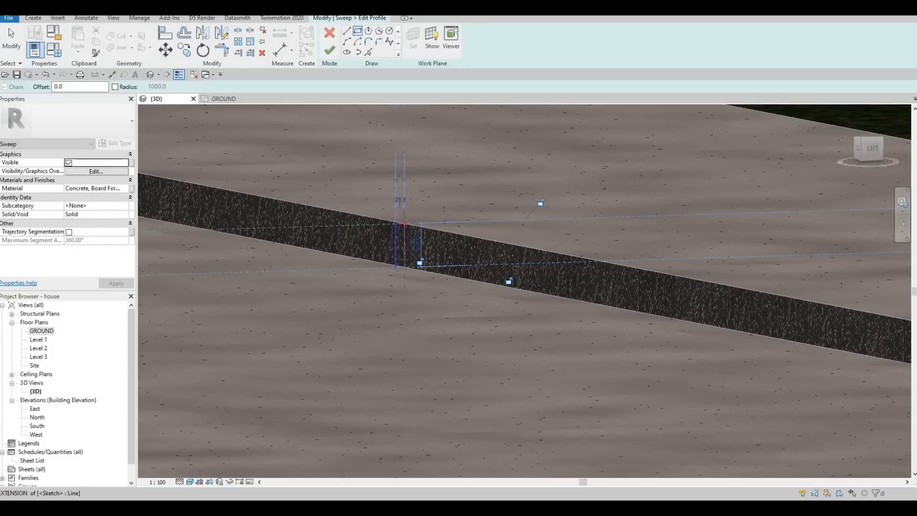
{"action": "left_click", "coordinate": [399, 200]}
{"action": "type", "text": "30"}
{"action": "key", "text": "Return"}
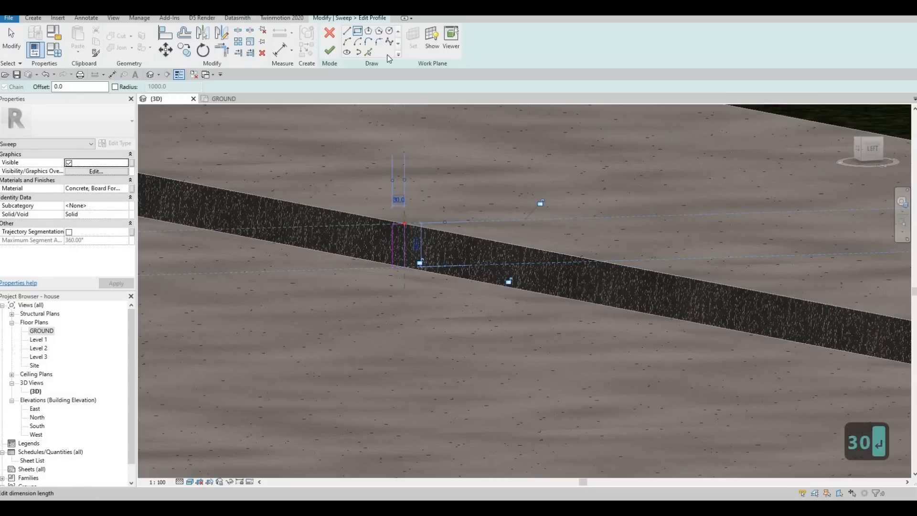
Fillet the profile's top outer corner with a radius of 20.
{"action": "key", "text": "Escape"}
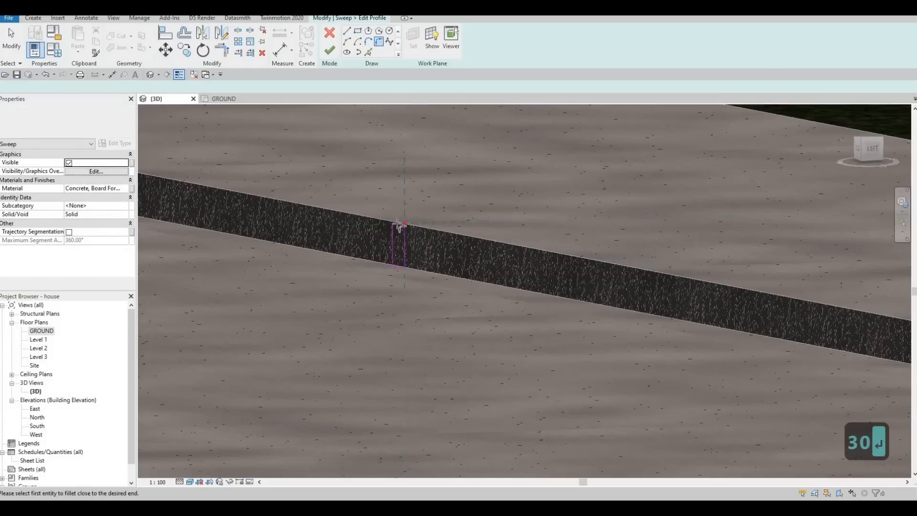
{"action": "scroll", "coordinate": [387, 234], "scroll_direction": "up", "scroll_amount": 5}
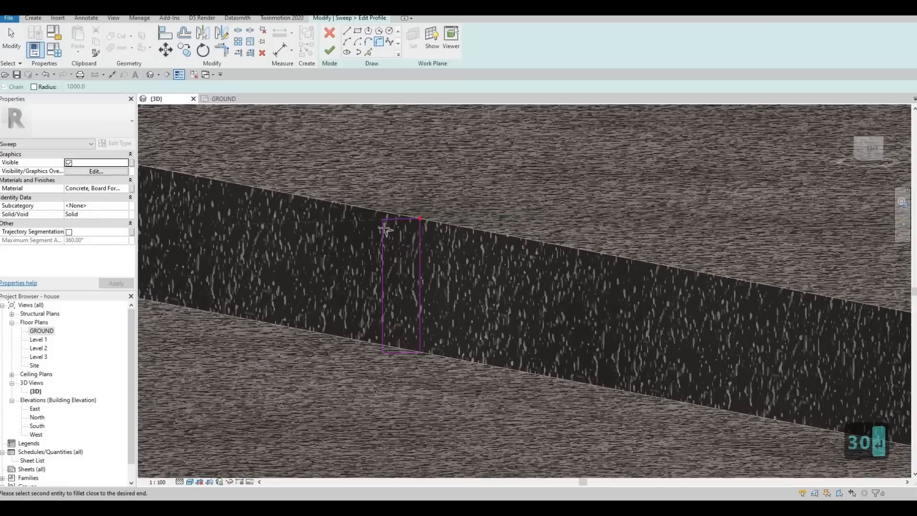
{"action": "left_click", "coordinate": [385, 233]}
{"action": "left_click", "coordinate": [402, 221]}
{"action": "left_click", "coordinate": [396, 233]}
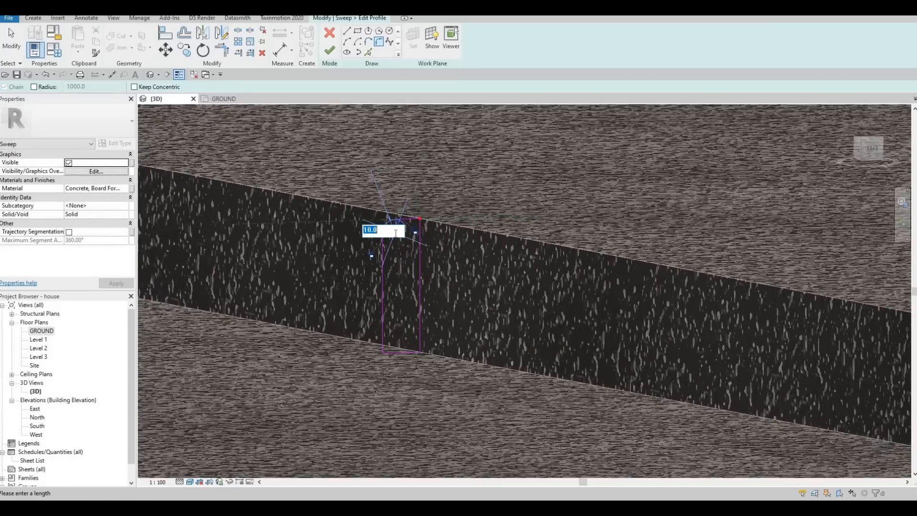
{"action": "type", "text": "20"}
{"action": "key", "text": "Return"}
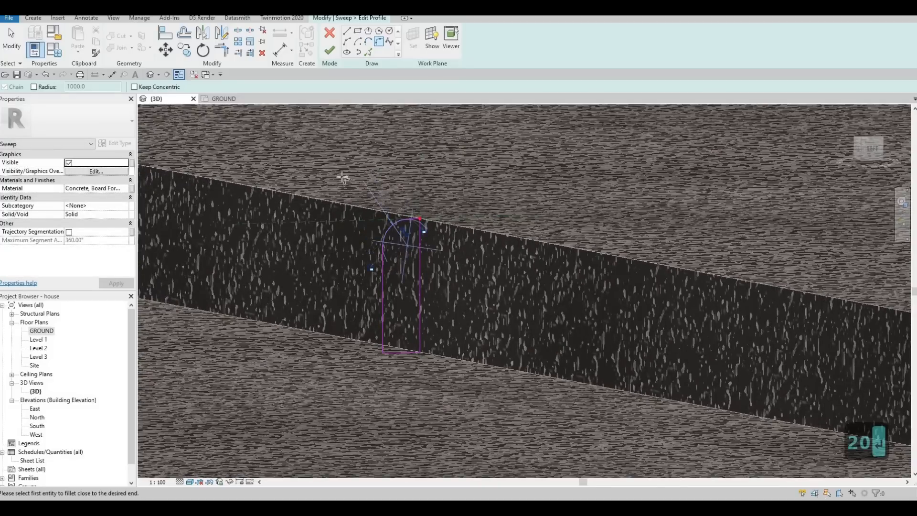
{"action": "key", "text": "Escape"}
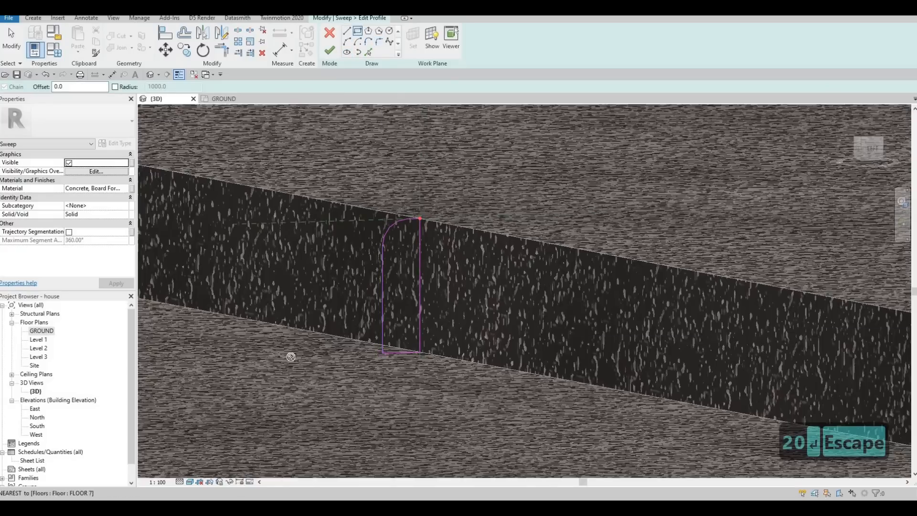
Draw a small rectangle extending the profile's base outward along the floor.
{"action": "left_click", "coordinate": [289, 342]}
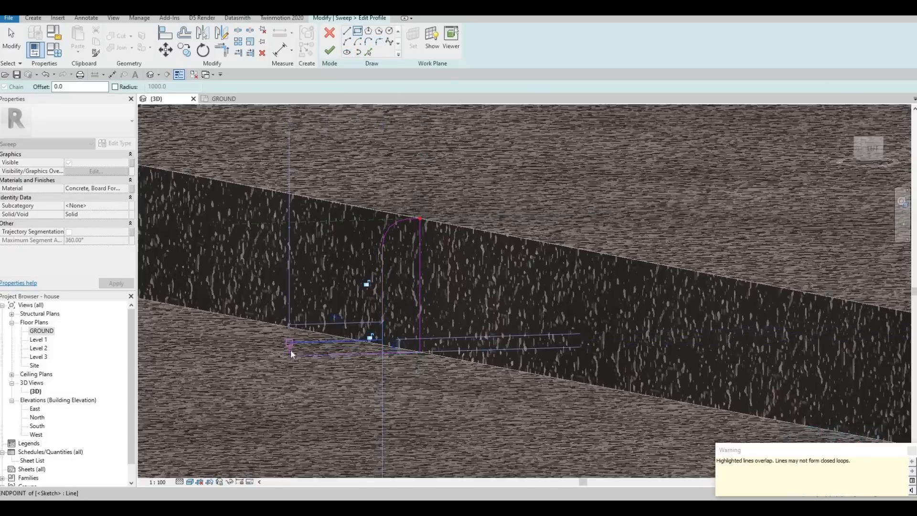
{"action": "key", "text": "Escape"}
{"action": "key", "text": "Escape"}
Resize the base rectangle to a height of 5 and a length of 40.
{"action": "left_click", "coordinate": [305, 341]}
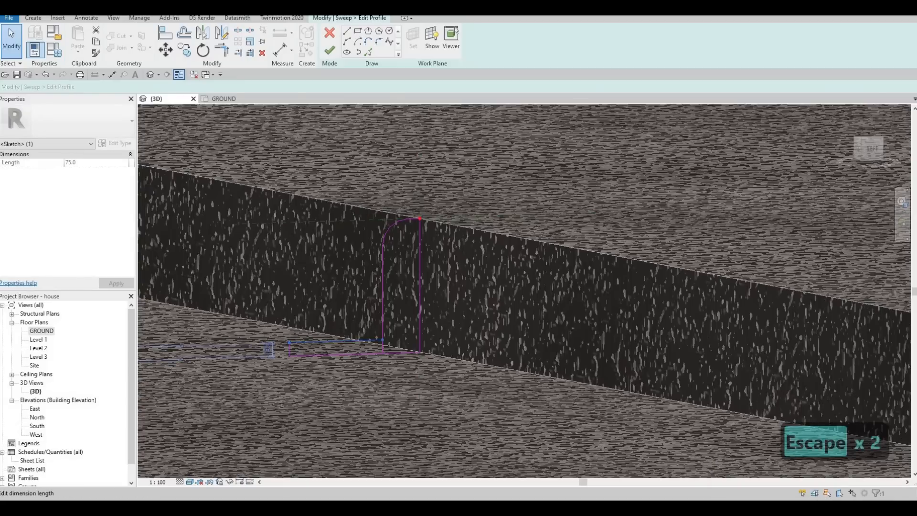
{"action": "left_click", "coordinate": [252, 350]}
{"action": "type", "text": "50"}
{"action": "key", "text": "Return"}
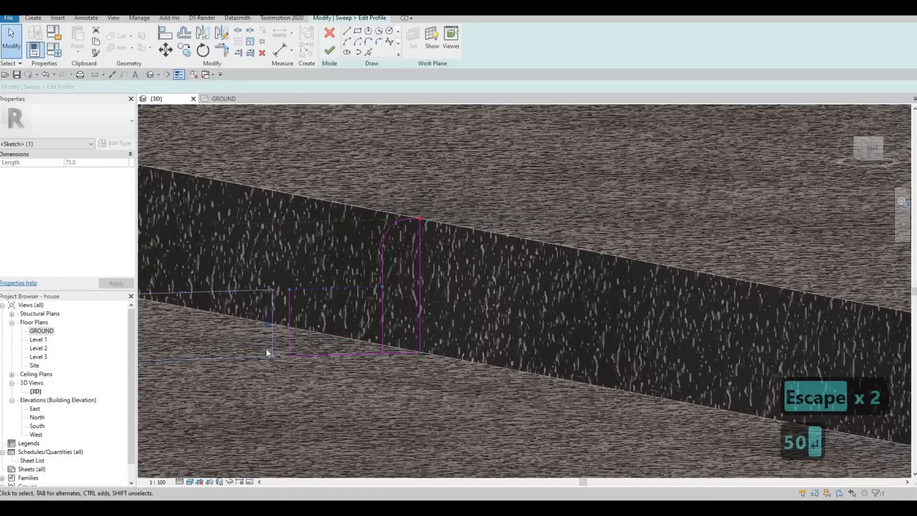
{"action": "left_click", "coordinate": [266, 324]}
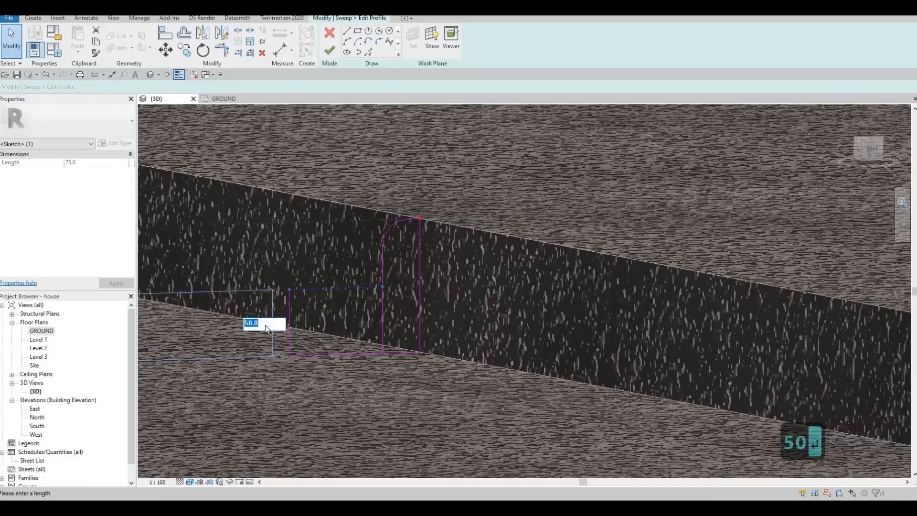
{"action": "type", "text": "5"}
{"action": "key", "text": "Return"}
{"action": "key", "text": "Escape"}
{"action": "scroll", "coordinate": [290, 349], "scroll_direction": "up", "scroll_amount": 2}
{"action": "left_click", "coordinate": [291, 350]}
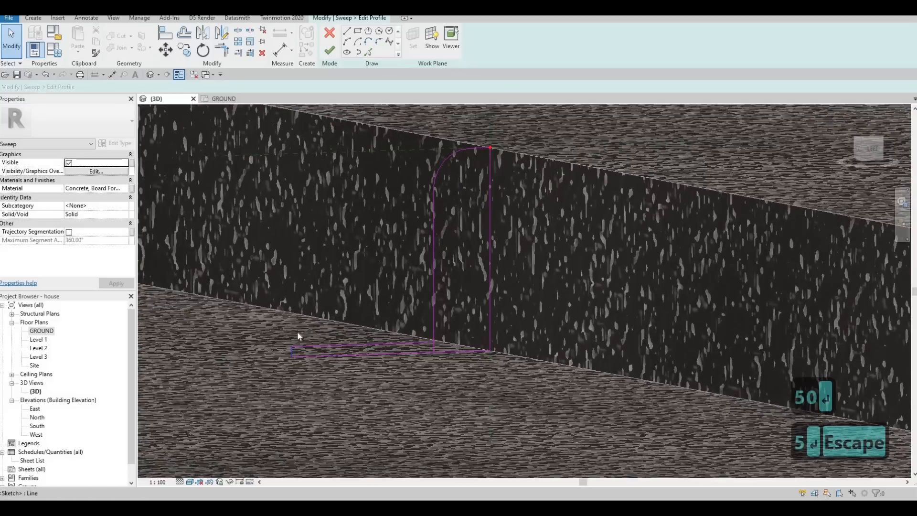
{"action": "left_click", "coordinate": [363, 319]}
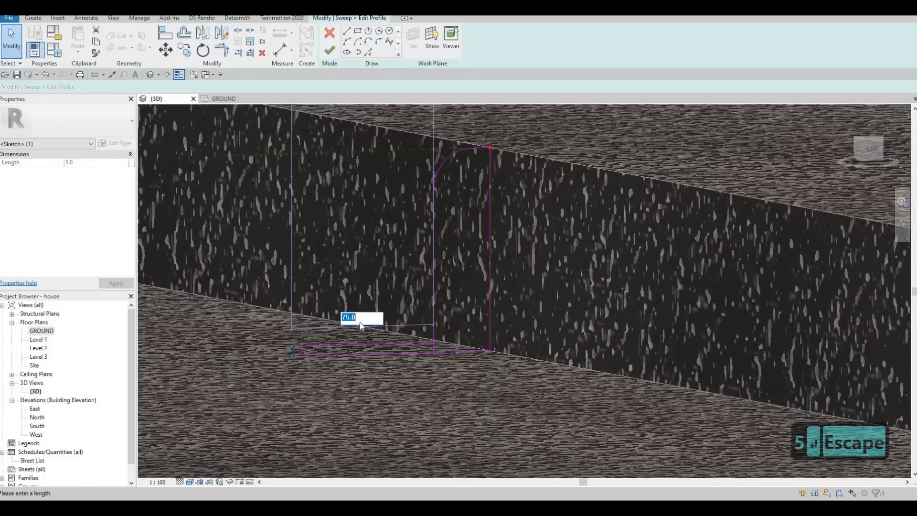
{"action": "type", "text": "40"}
{"action": "key", "text": "Return"}
{"action": "key", "text": "Escape"}
{"action": "key", "text": "Escape"}
{"action": "scroll", "coordinate": [435, 348], "scroll_direction": "up", "scroll_amount": 2}
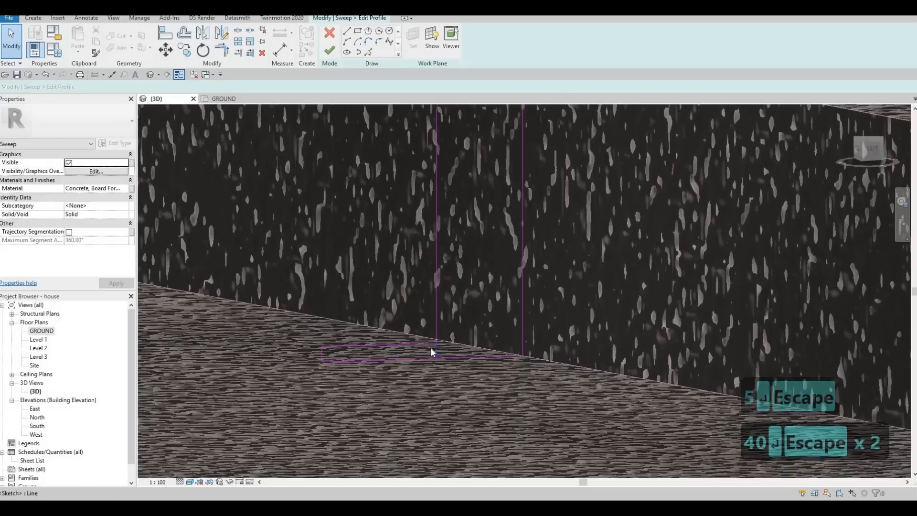
Delete the overlapping base line and finish editing the profile and the sweep.
{"action": "left_click", "coordinate": [432, 354]}
{"action": "key", "text": "Delete"}
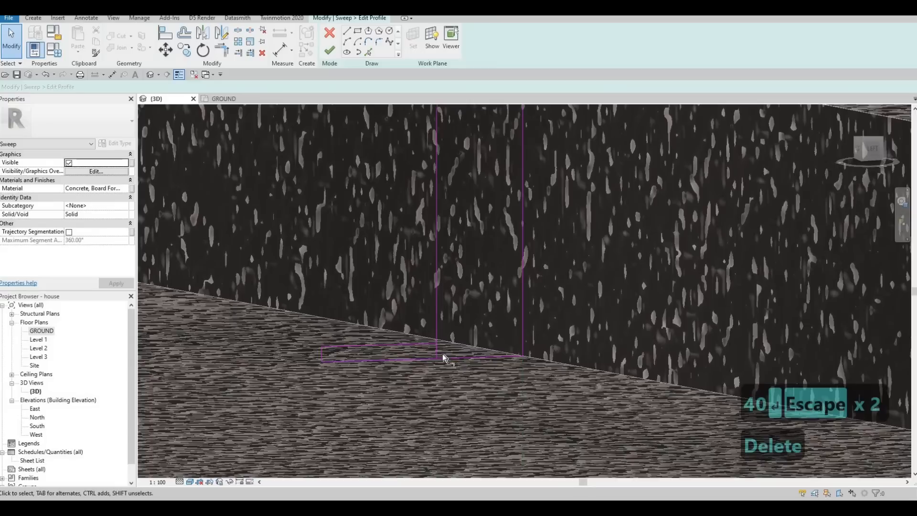
{"action": "key", "text": "t"}
{"action": "key", "text": "r"}
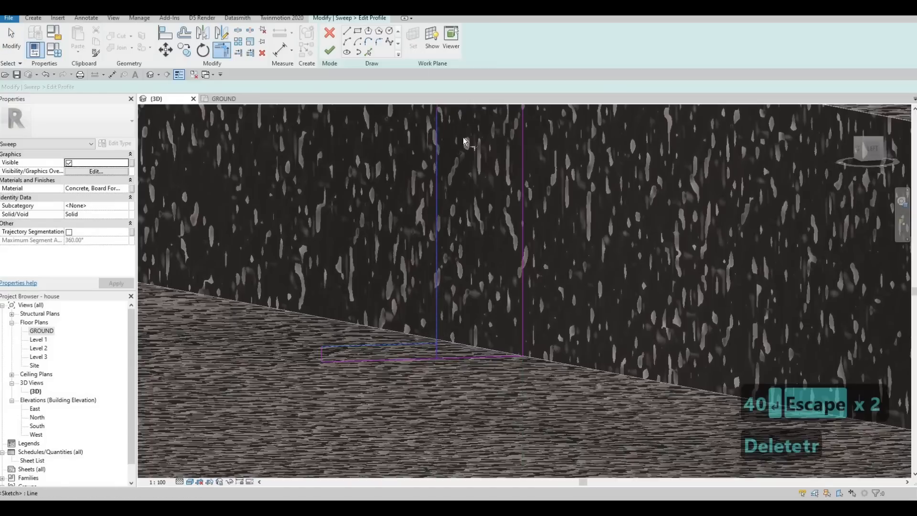
{"action": "left_click", "coordinate": [328, 50]}
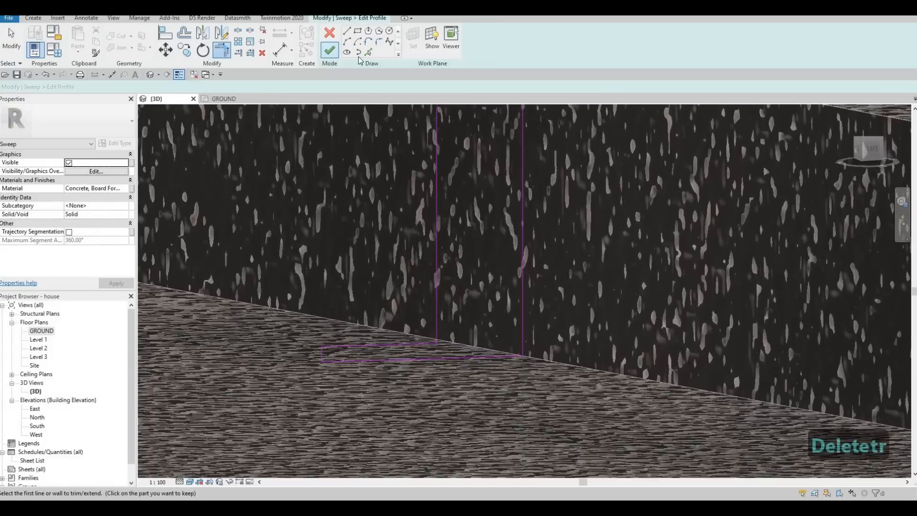
{"action": "left_click", "coordinate": [329, 50]}
Examine the new curb sweep along the strip edge and the house frontage.
{"action": "scroll", "coordinate": [572, 275], "scroll_direction": "down", "scroll_amount": 2}
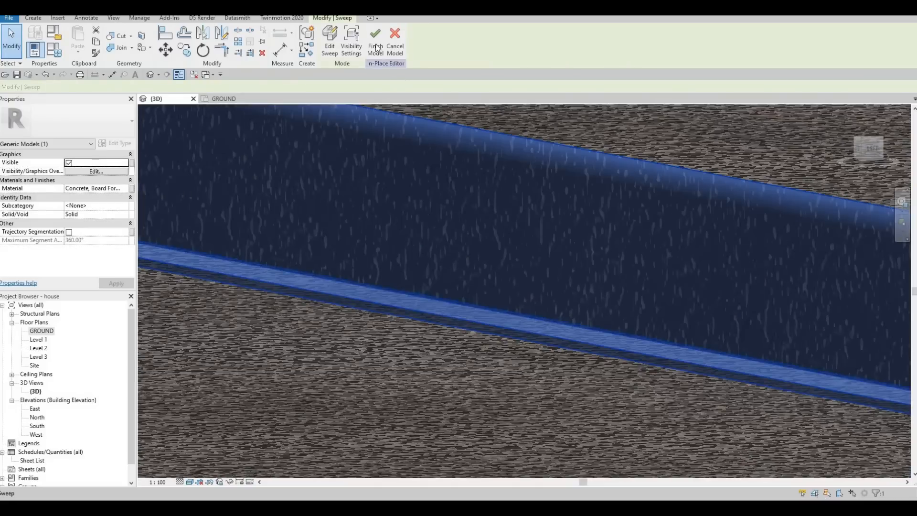
{"action": "scroll", "coordinate": [571, 276], "scroll_direction": "down", "scroll_amount": 8}
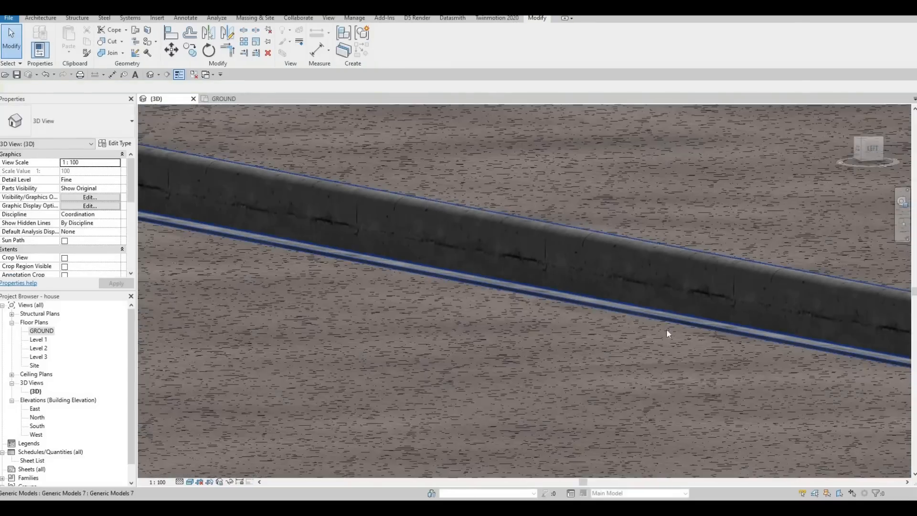
{"action": "key", "text": "Escape"}
{"action": "middle_click_drag", "start_coordinate": [700, 384], "coordinate": [692, 279], "text": "shift"}
{"action": "middle_click_drag", "start_coordinate": [615, 323], "coordinate": [578, 448], "text": "shift"}
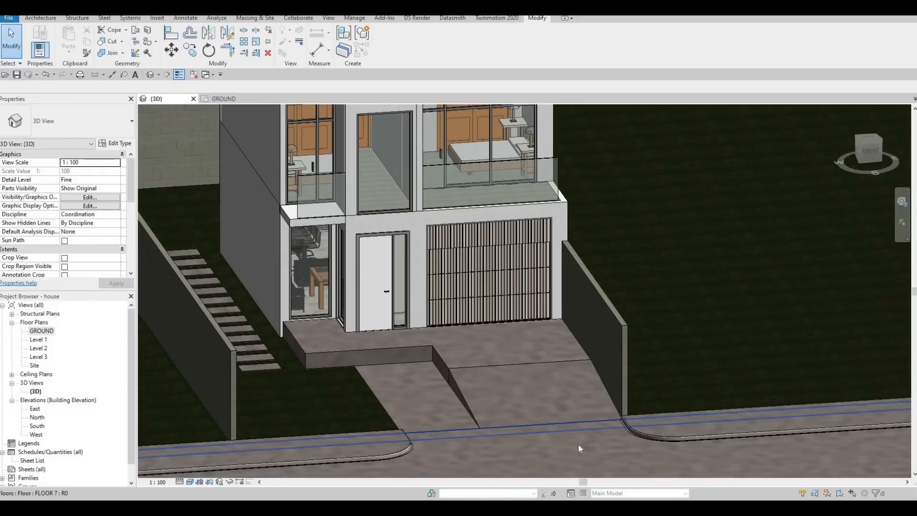
Align the FLOOR 6 entrance slab's left boundary edge with the adjacent wall line in the ground plan and finish the boundary edit.
{"action": "key", "text": "F1"}
{"action": "left_click", "coordinate": [290, 340]}
{"action": "scroll", "coordinate": [293, 337], "scroll_direction": "up", "scroll_amount": 3}
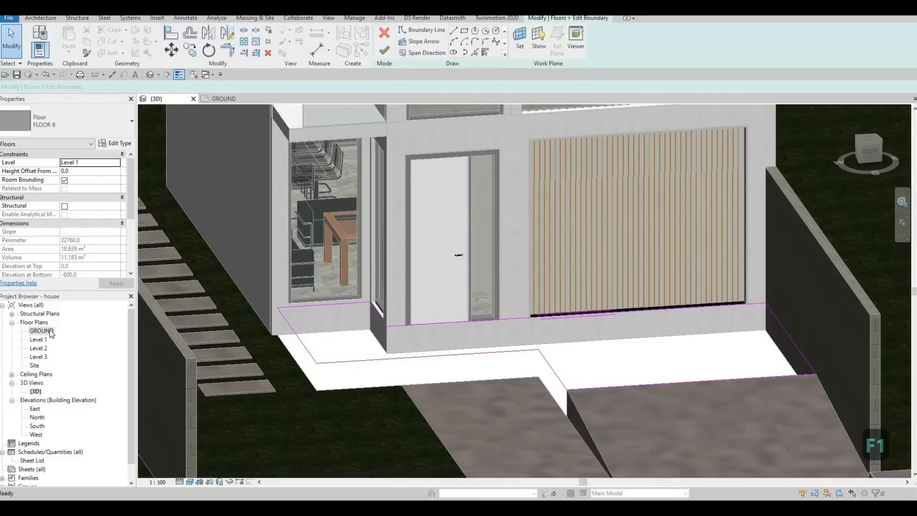
{"action": "middle_click_drag", "start_coordinate": [461, 270], "coordinate": [543, 333]}
{"action": "scroll", "coordinate": [436, 311], "scroll_direction": "down", "scroll_amount": 1}
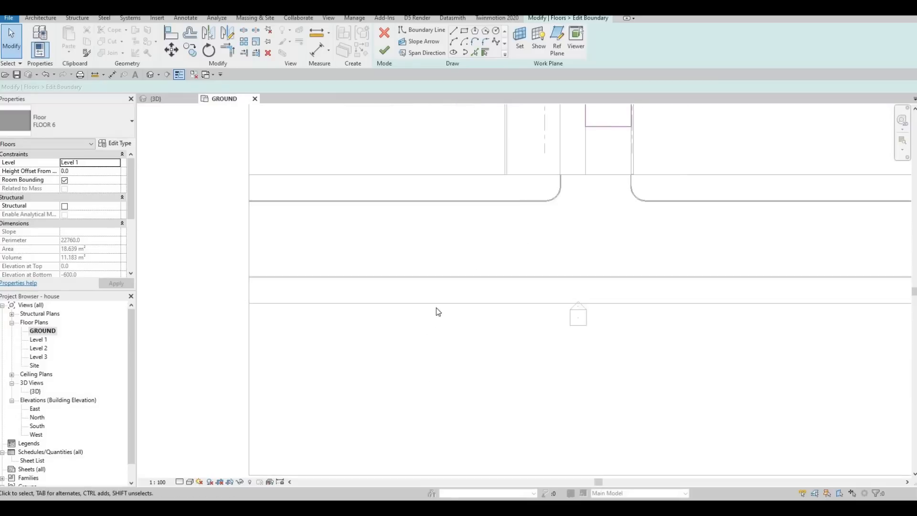
{"action": "scroll", "coordinate": [436, 310], "scroll_direction": "down", "scroll_amount": 1}
{"action": "middle_click_drag", "start_coordinate": [436, 309], "coordinate": [372, 463]}
{"action": "scroll", "coordinate": [477, 305], "scroll_direction": "up", "scroll_amount": 5}
{"action": "scroll", "coordinate": [451, 248], "scroll_direction": "up", "scroll_amount": 3}
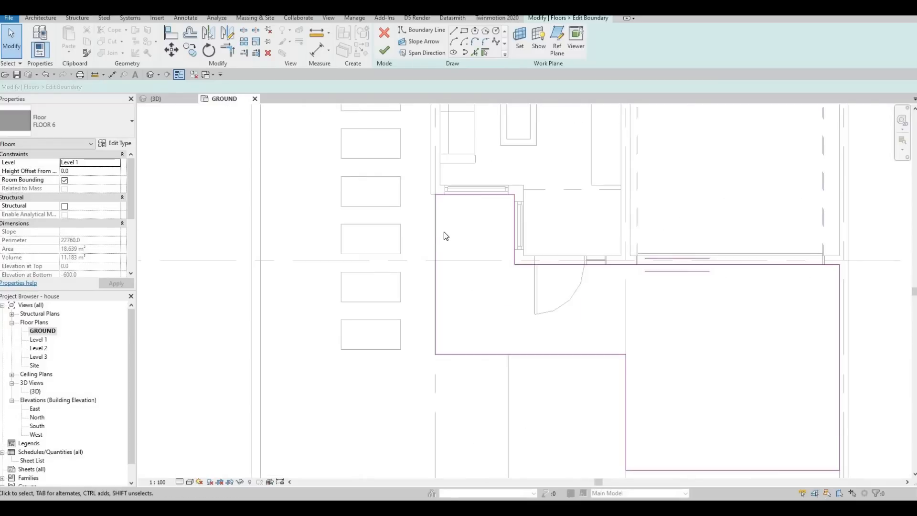
{"action": "key", "text": "a"}
{"action": "key", "text": "l"}
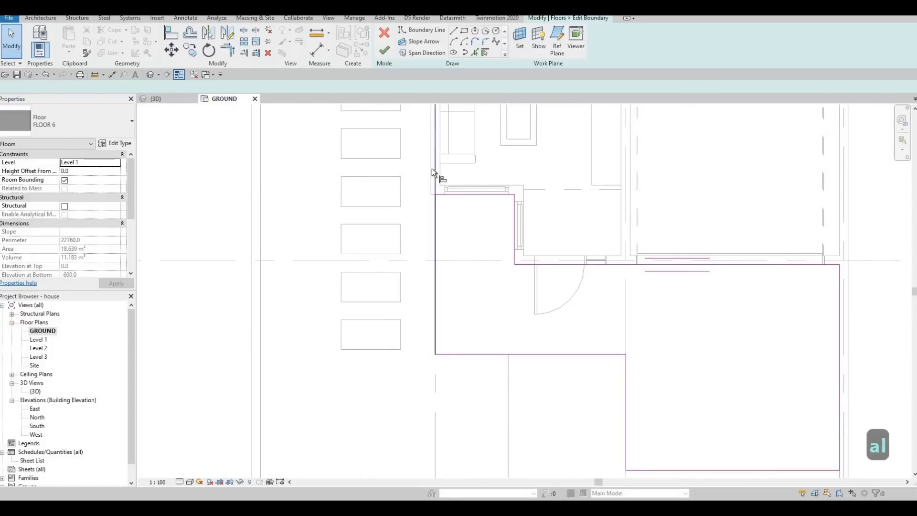
{"action": "left_click", "coordinate": [438, 231]}
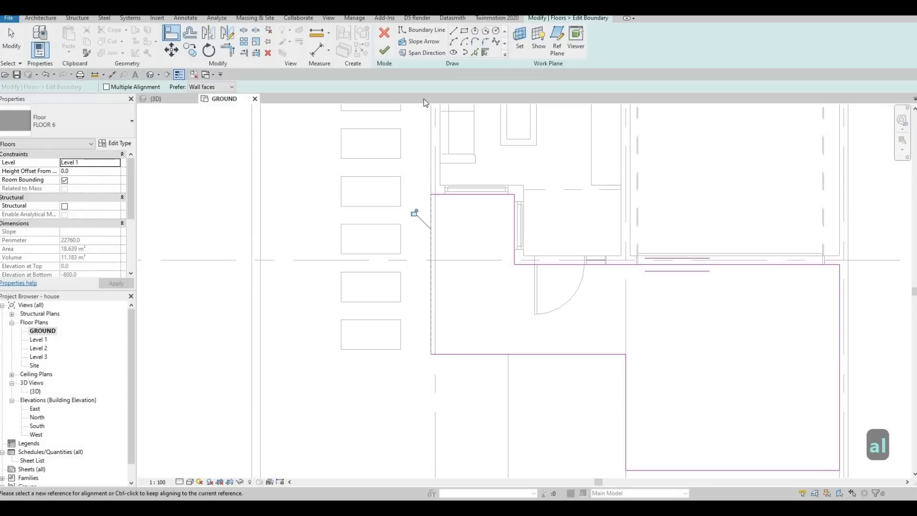
{"action": "middle_click_drag", "start_coordinate": [423, 105], "coordinate": [424, 98]}
{"action": "left_click", "coordinate": [384, 50]}
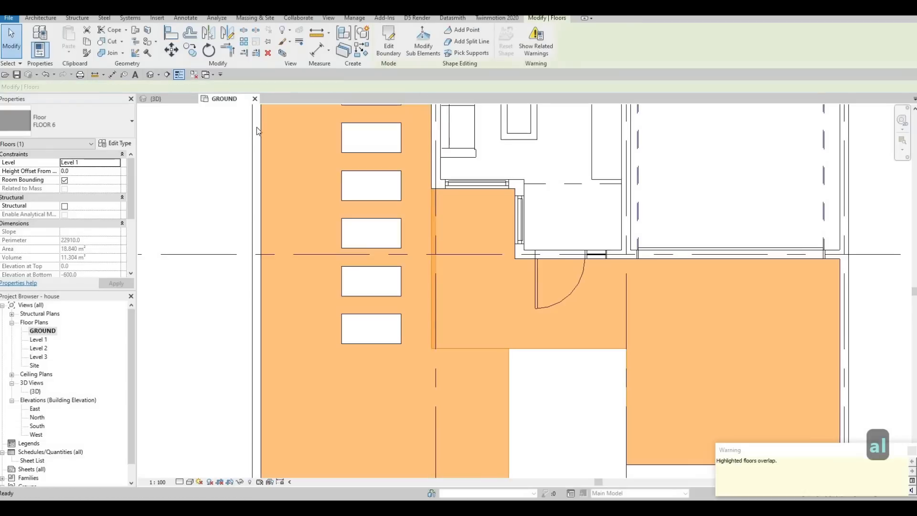
{"action": "key", "text": "Escape"}
{"action": "key", "text": "Escape"}
{"action": "key", "text": "Escape"}
{"action": "left_click", "coordinate": [170, 98]}
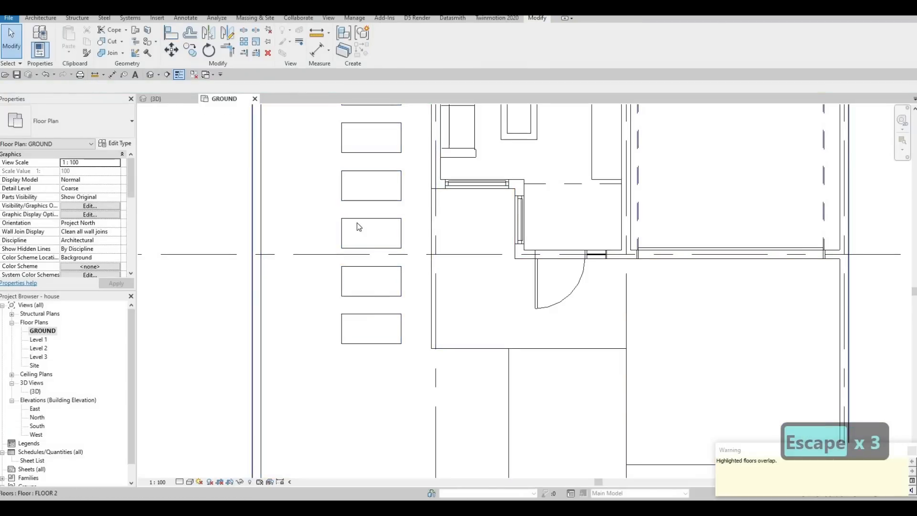
Examine the raised entrance slab, steps and walkways in the 3D view and the ground plan.
{"action": "scroll", "coordinate": [368, 352], "scroll_direction": "up", "scroll_amount": 3}
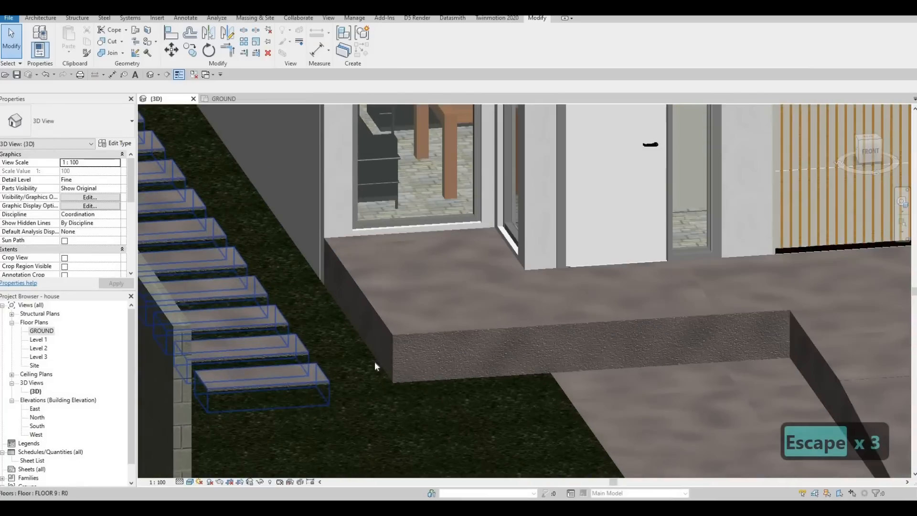
{"action": "scroll", "coordinate": [374, 359], "scroll_direction": "down", "scroll_amount": 1}
{"action": "middle_click_drag", "start_coordinate": [334, 353], "coordinate": [378, 328]}
{"action": "scroll", "coordinate": [376, 325], "scroll_direction": "down", "scroll_amount": 2}
{"action": "middle_click_drag", "start_coordinate": [362, 384], "coordinate": [155, 456]}
{"action": "middle_click_drag", "start_coordinate": [669, 167], "coordinate": [453, 282]}
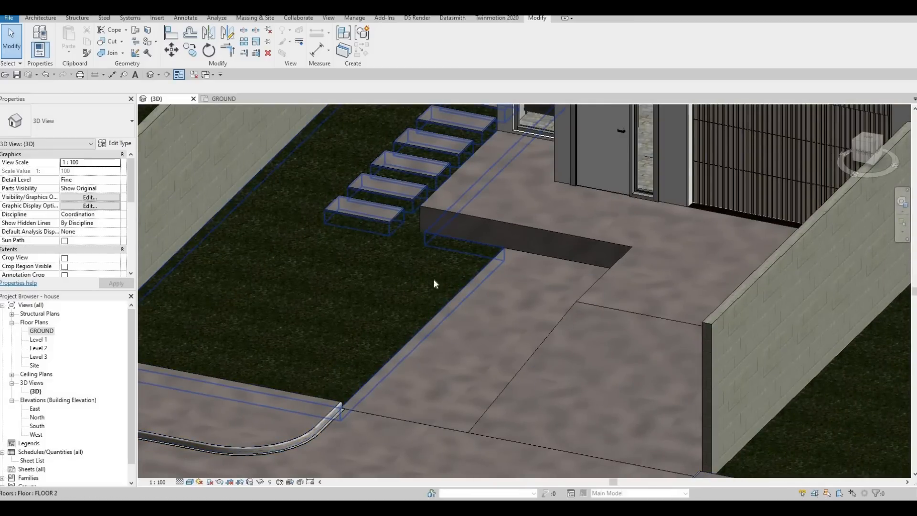
{"action": "scroll", "coordinate": [469, 328], "scroll_direction": "down", "scroll_amount": 2}
{"action": "middle_click_drag", "start_coordinate": [287, 305], "coordinate": [599, 252], "text": "shift"}
{"action": "scroll", "coordinate": [471, 334], "scroll_direction": "down", "scroll_amount": 2}
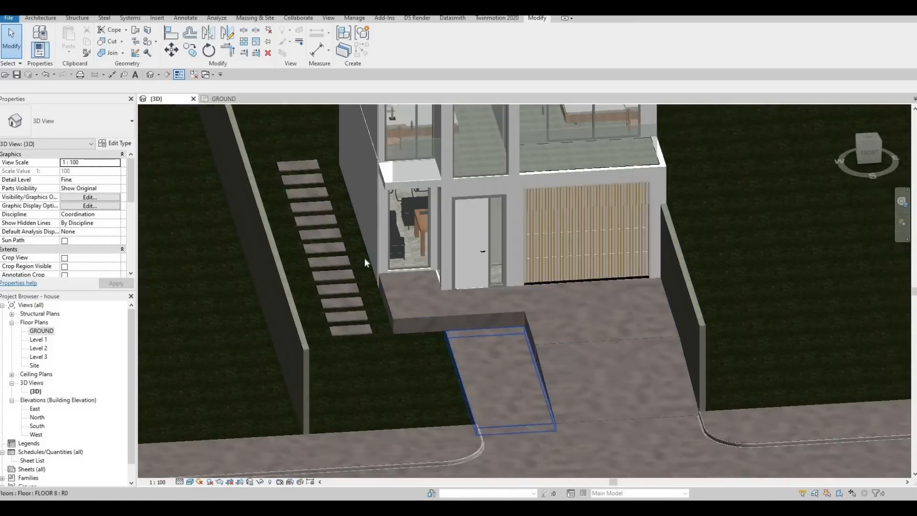
{"action": "middle_click_drag", "start_coordinate": [365, 256], "coordinate": [303, 227]}
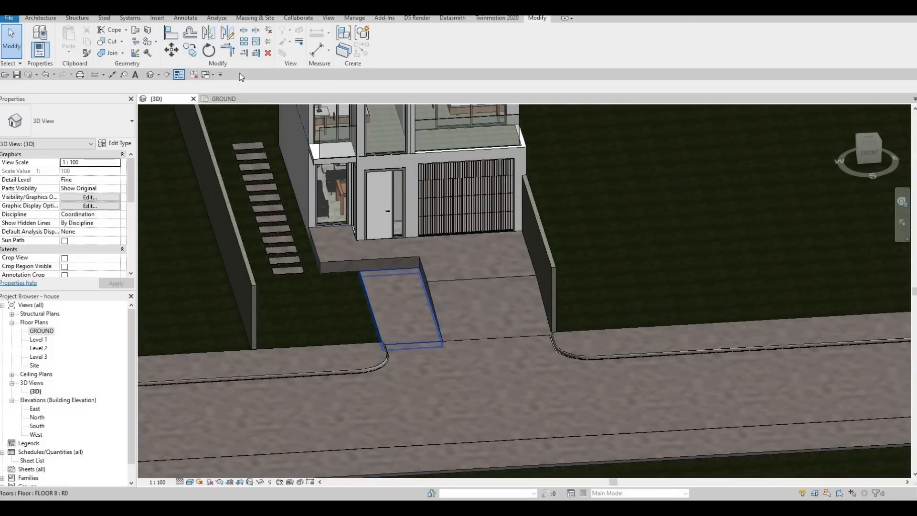
{"action": "left_click", "coordinate": [228, 102]}
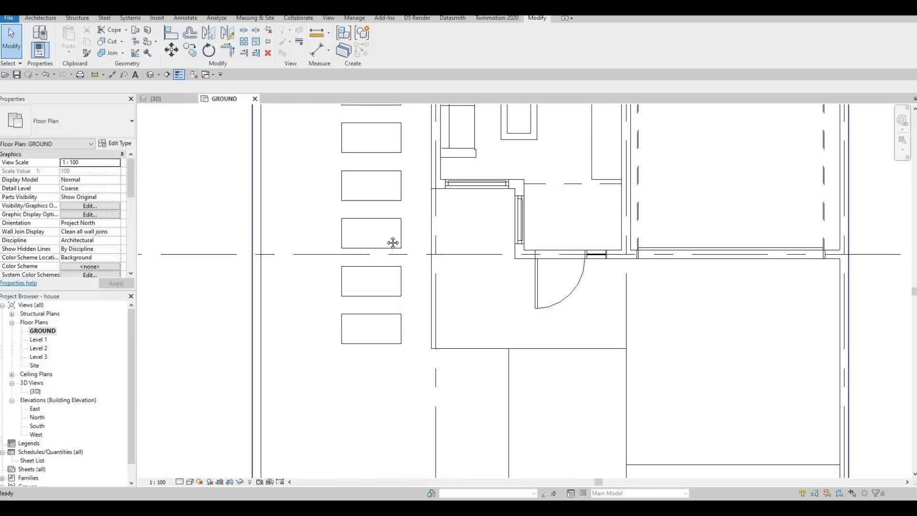
{"action": "scroll", "coordinate": [405, 291], "scroll_direction": "down", "scroll_amount": 1}
{"action": "middle_click_drag", "start_coordinate": [416, 335], "coordinate": [353, 242]}
{"action": "scroll", "coordinate": [354, 243], "scroll_direction": "down", "scroll_amount": 1}
{"action": "scroll", "coordinate": [349, 319], "scroll_direction": "down", "scroll_amount": 5}
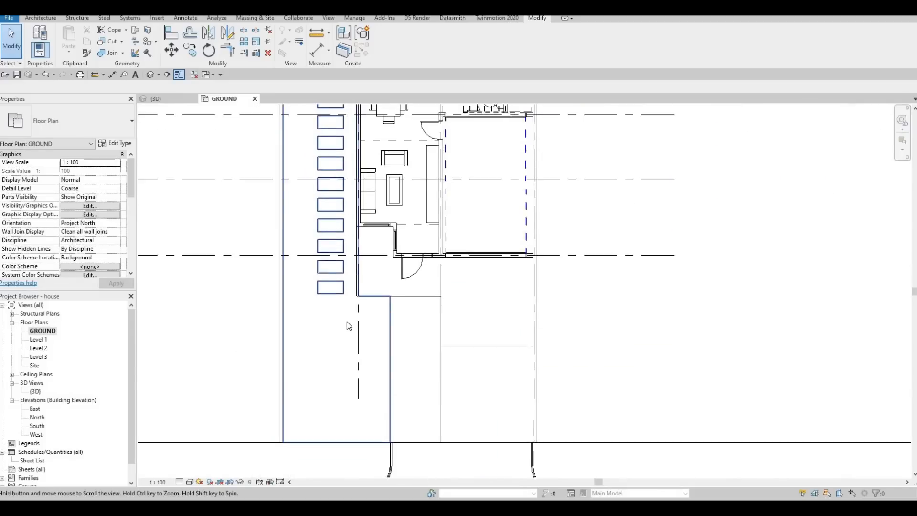
{"action": "scroll", "coordinate": [344, 323], "scroll_direction": "up", "scroll_amount": 3}
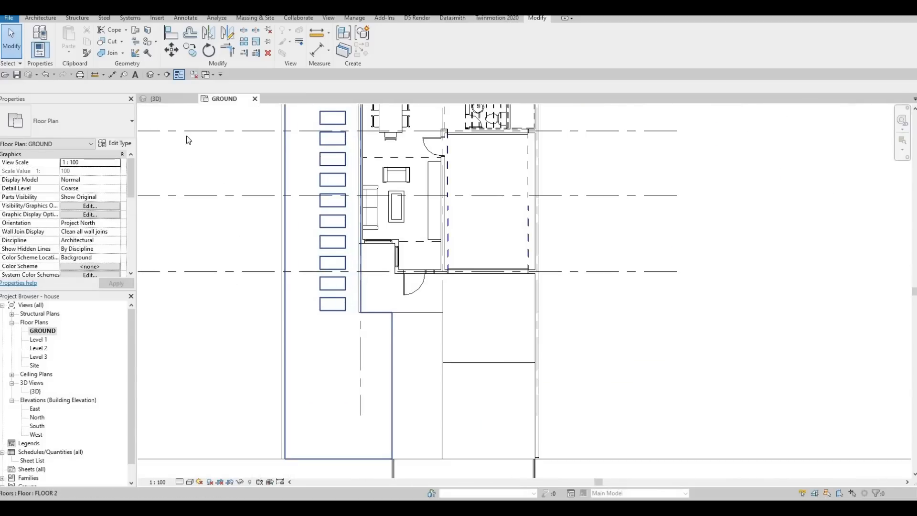
Start a new in-place model in the Generic Models category near the entrance slab's raised edge.
{"action": "left_click", "coordinate": [168, 100]}
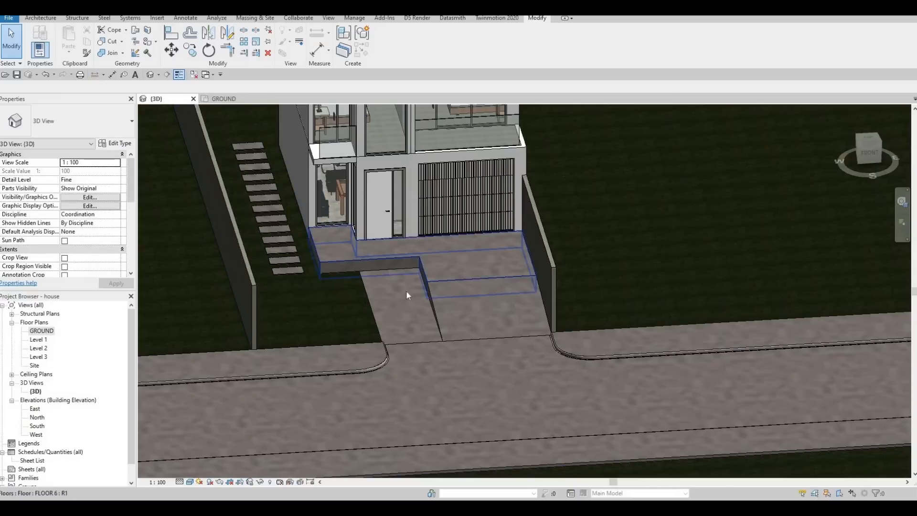
{"action": "middle_click_drag", "start_coordinate": [330, 306], "coordinate": [343, 288], "text": "shift"}
{"action": "scroll", "coordinate": [344, 270], "scroll_direction": "up", "scroll_amount": 6}
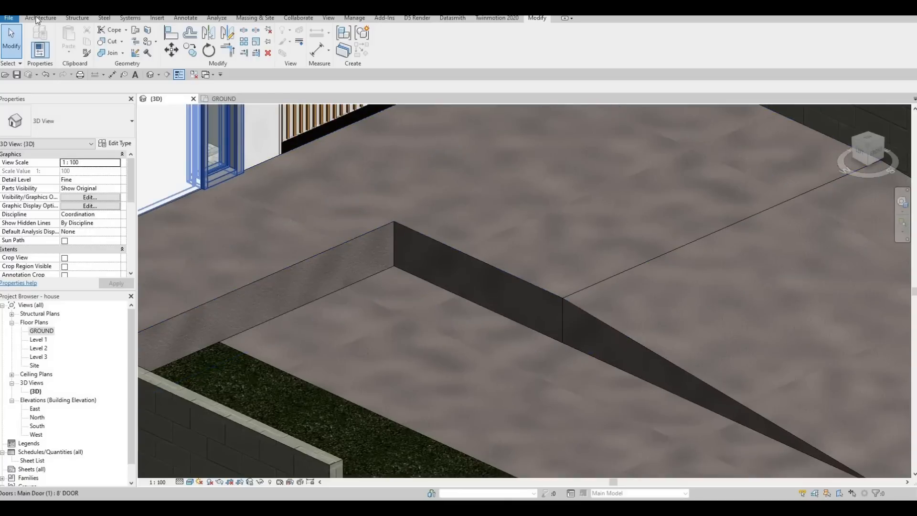
{"action": "left_click", "coordinate": [38, 18]}
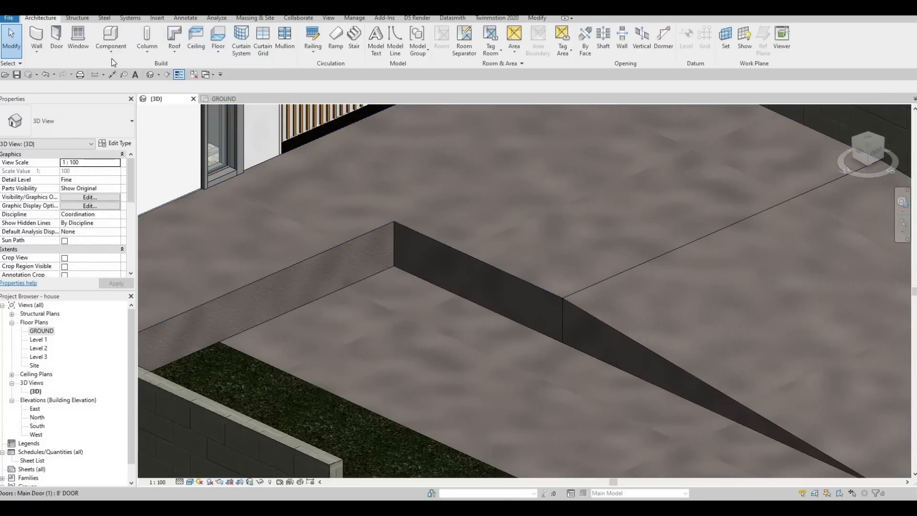
{"action": "left_click", "coordinate": [111, 50]}
{"action": "left_click", "coordinate": [130, 90]}
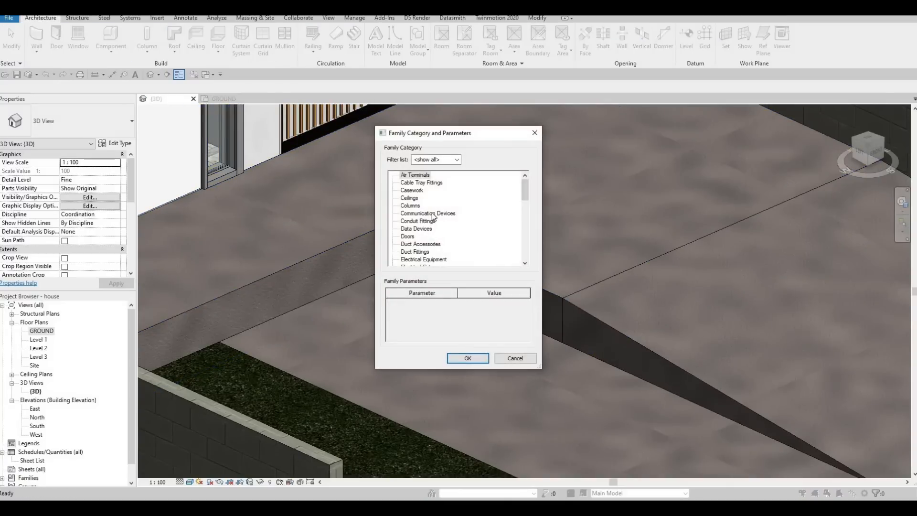
{"action": "scroll", "coordinate": [433, 215], "scroll_direction": "down", "scroll_amount": 2}
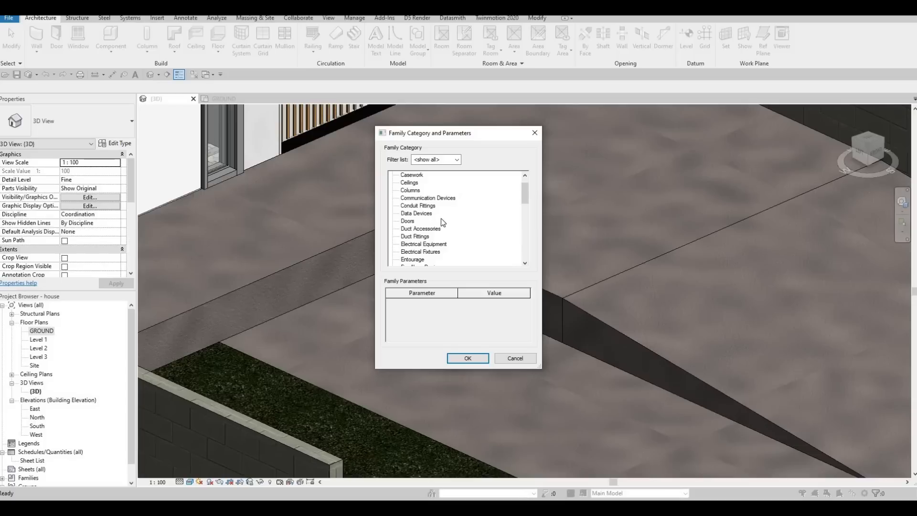
{"action": "scroll", "coordinate": [430, 246], "scroll_direction": "down", "scroll_amount": 3}
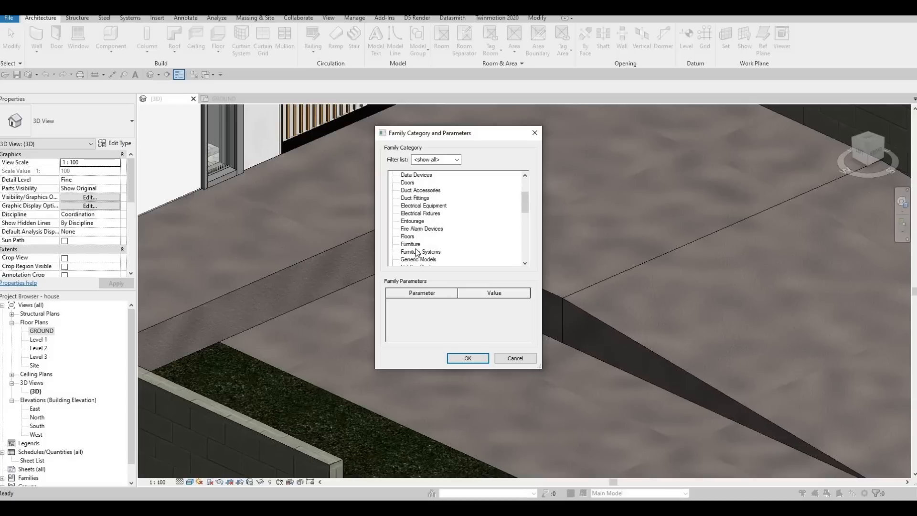
{"action": "scroll", "coordinate": [415, 247], "scroll_direction": "down", "scroll_amount": 1}
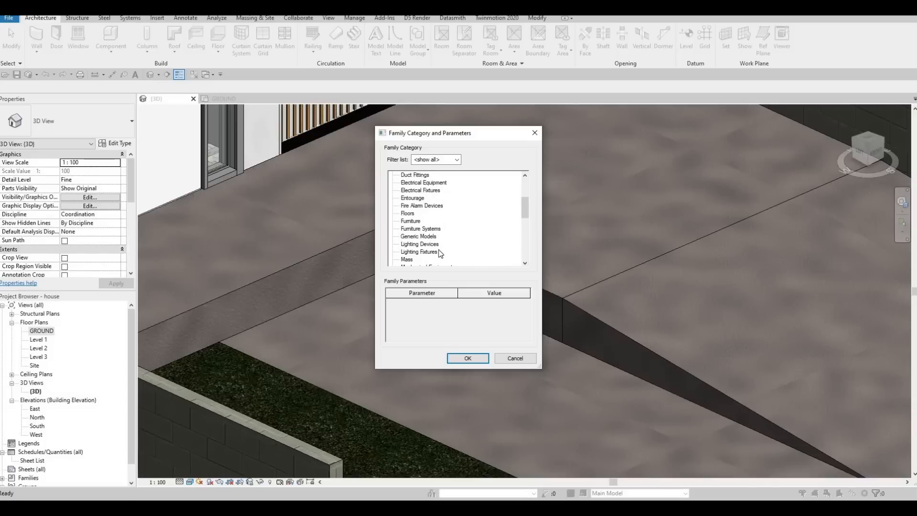
{"action": "scroll", "coordinate": [427, 249], "scroll_direction": "down", "scroll_amount": 1}
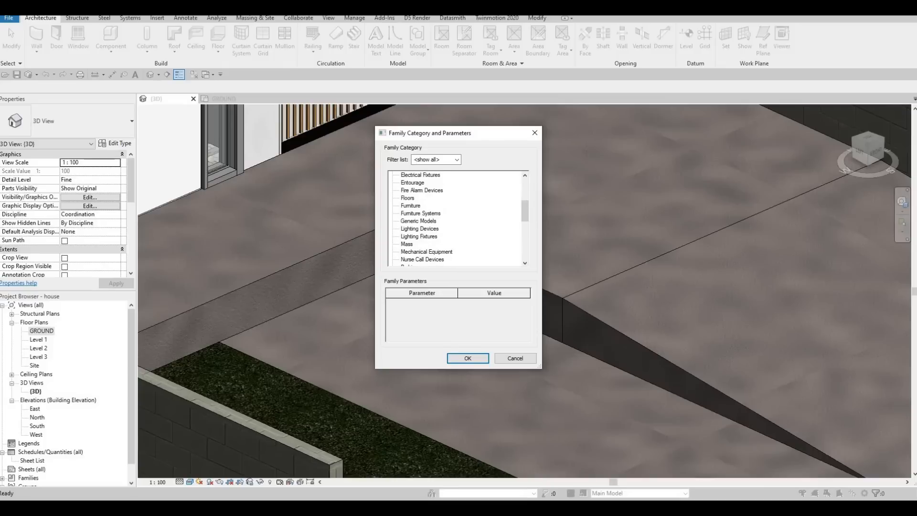
{"action": "scroll", "coordinate": [421, 248], "scroll_direction": "down", "scroll_amount": 4}
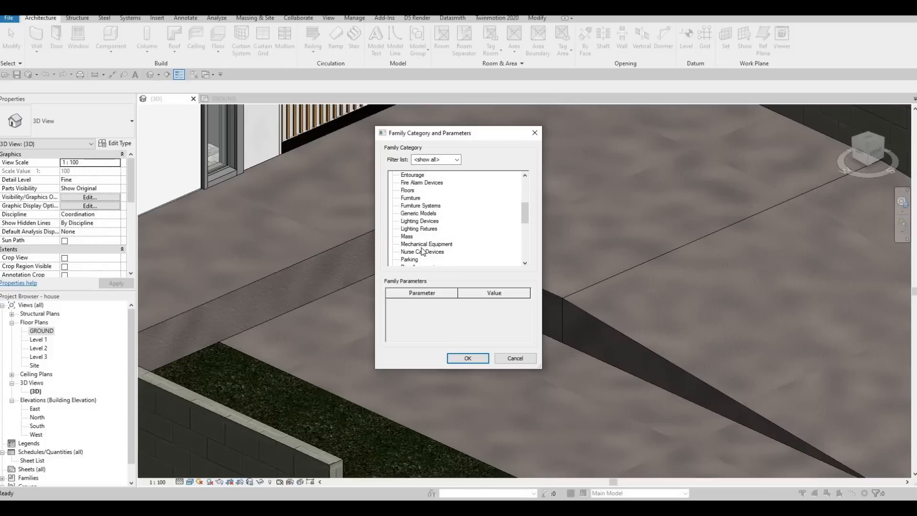
{"action": "scroll", "coordinate": [417, 183], "scroll_direction": "up", "scroll_amount": 2}
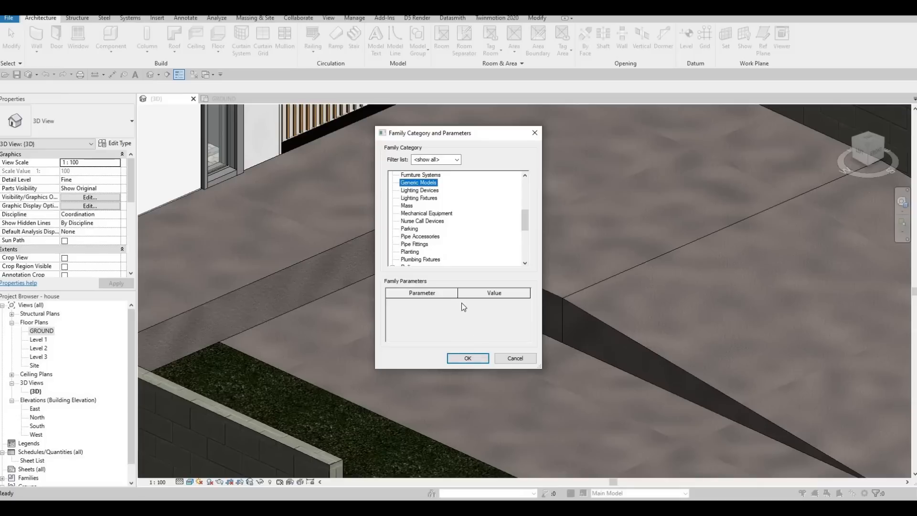
{"action": "key", "text": "Return"}
{"action": "left_click", "coordinate": [459, 270]}
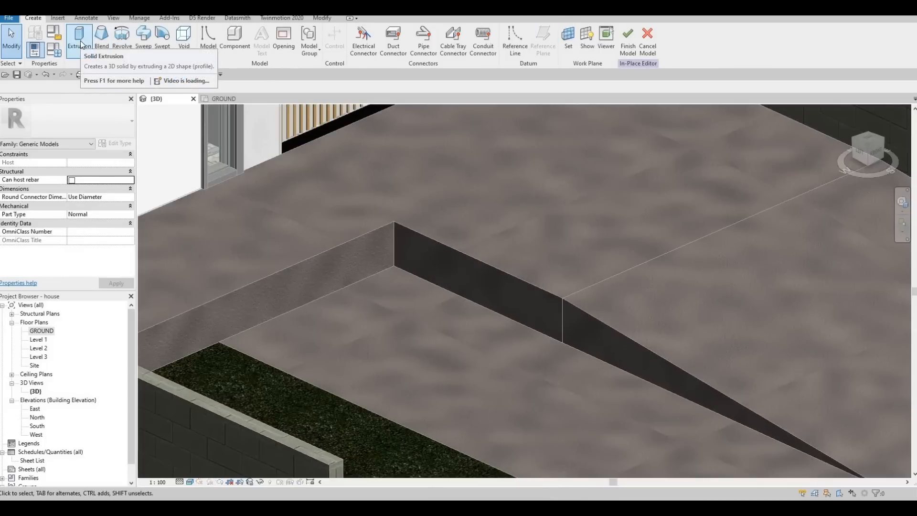
Start a solid extrusion and set its work plane by picking the FLOOR 6 slab face.
{"action": "left_click", "coordinate": [80, 38]}
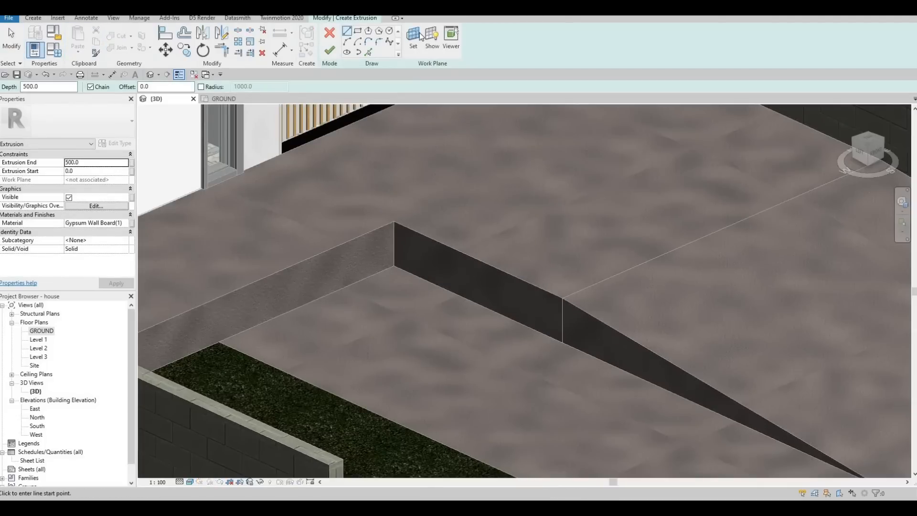
{"action": "left_click", "coordinate": [414, 43]}
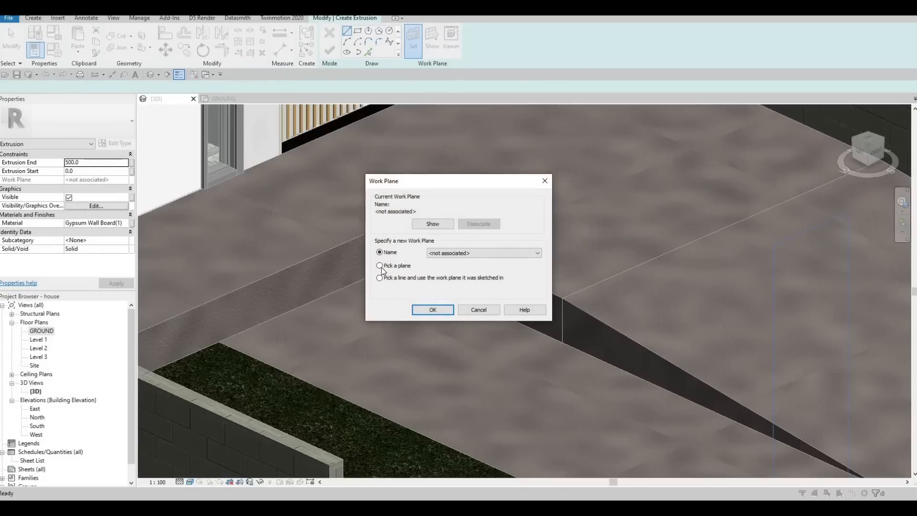
{"action": "key", "text": "Return"}
{"action": "left_click", "coordinate": [438, 267]}
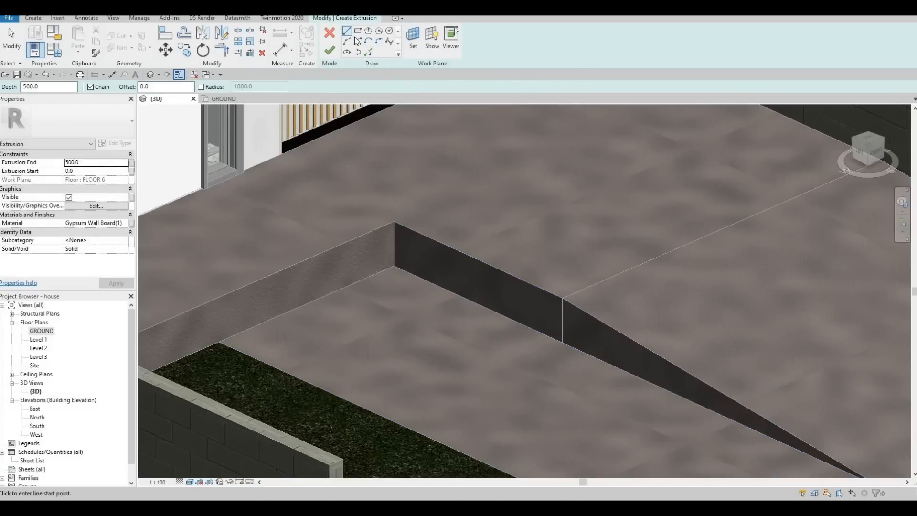
{"action": "left_click", "coordinate": [394, 222]}
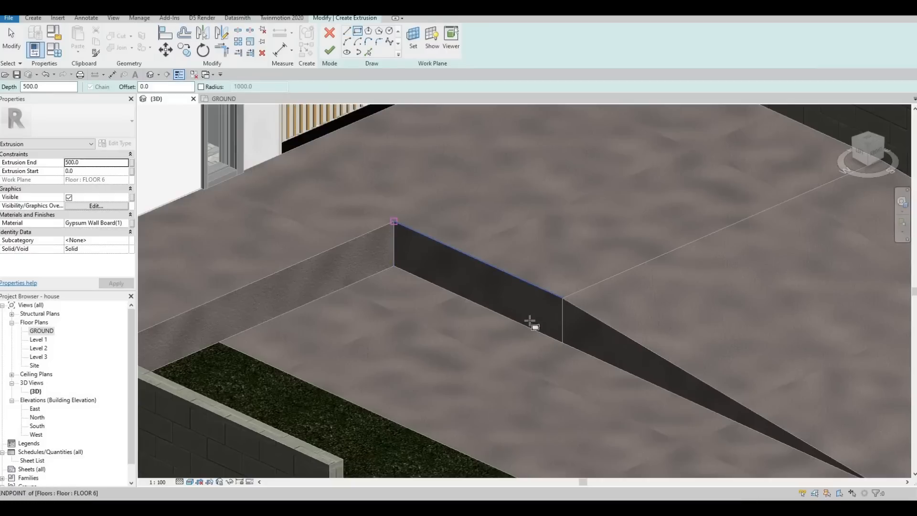
{"action": "left_click", "coordinate": [552, 333]}
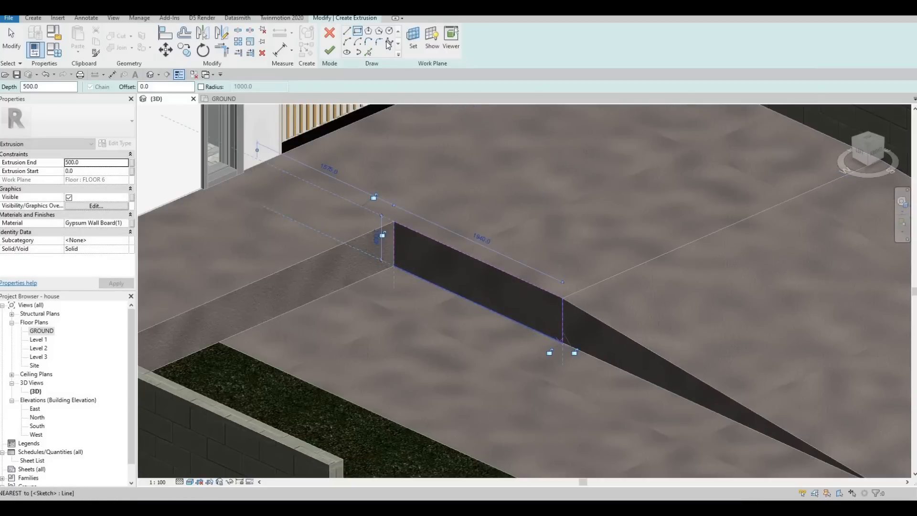
Set the extrusion material to Concrete, Block pattern formwork.
{"action": "left_click", "coordinate": [127, 222]}
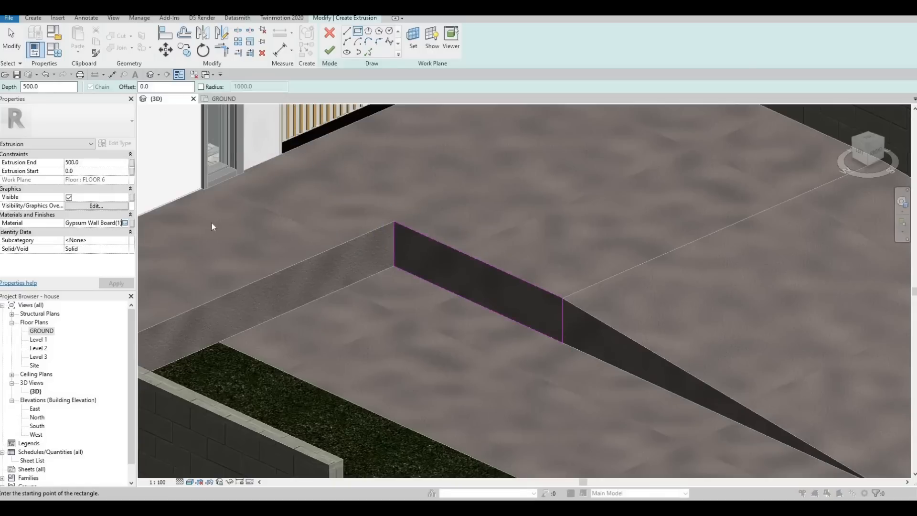
{"action": "scroll", "coordinate": [259, 207], "scroll_direction": "down", "scroll_amount": 8}
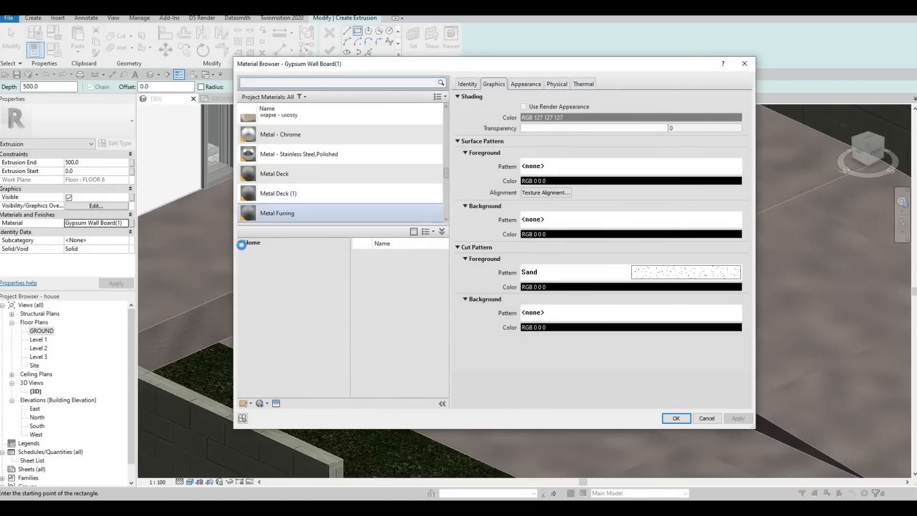
{"action": "left_click", "coordinate": [243, 261]}
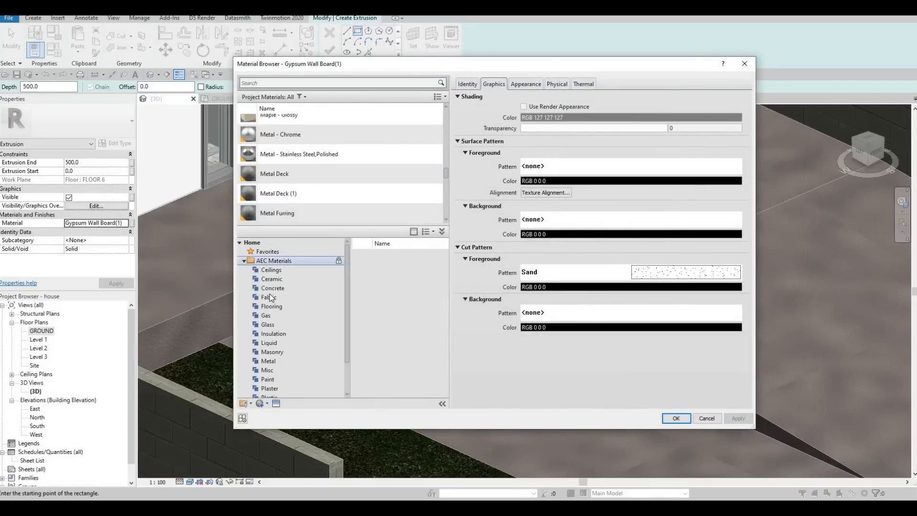
{"action": "left_click", "coordinate": [274, 288]}
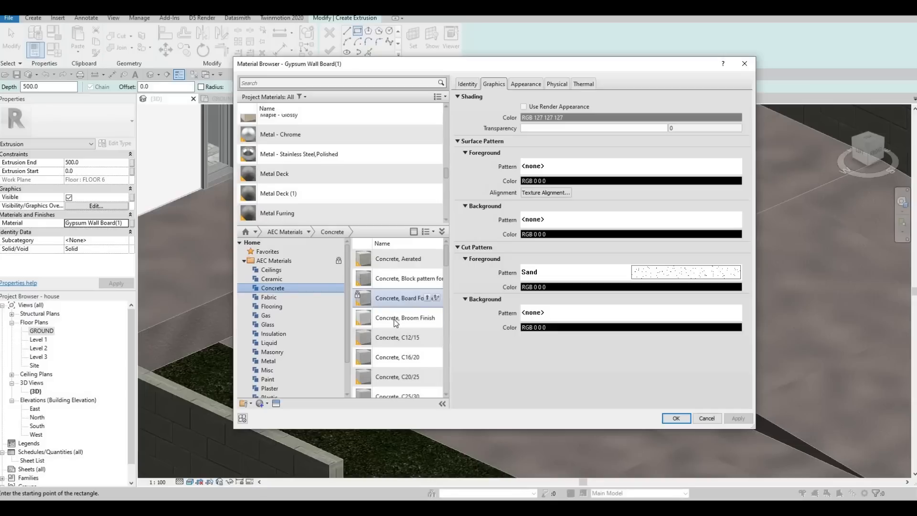
{"action": "left_click", "coordinate": [434, 279]}
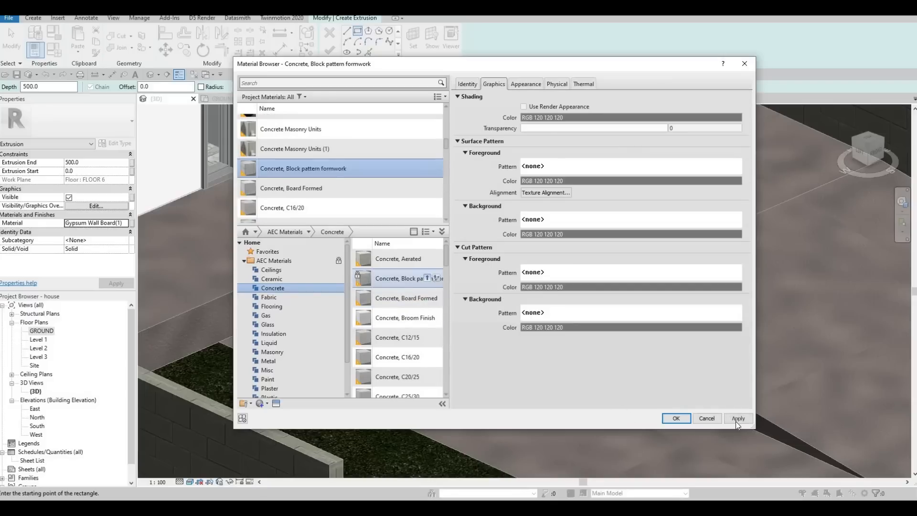
{"action": "left_click", "coordinate": [676, 418]}
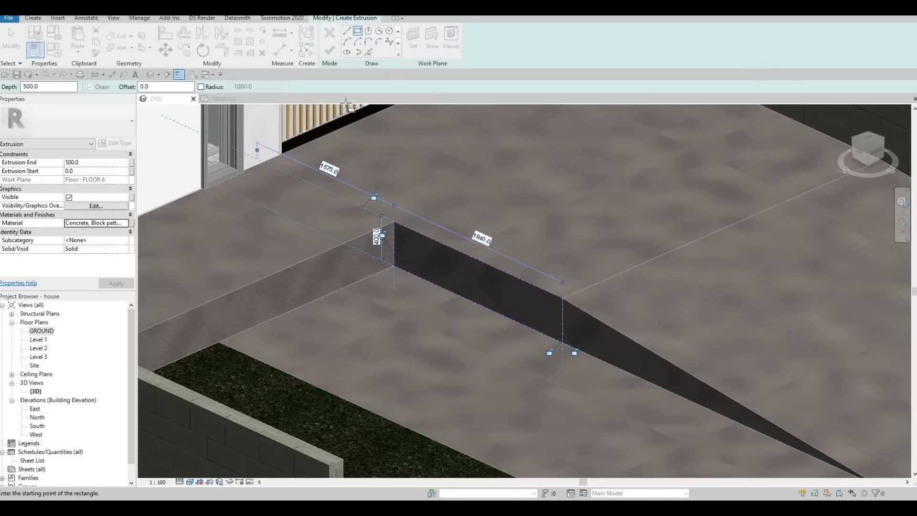
Sketch the extrusion profile along the vertical face of the slab's raised step edge.
{"action": "left_click", "coordinate": [347, 31]}
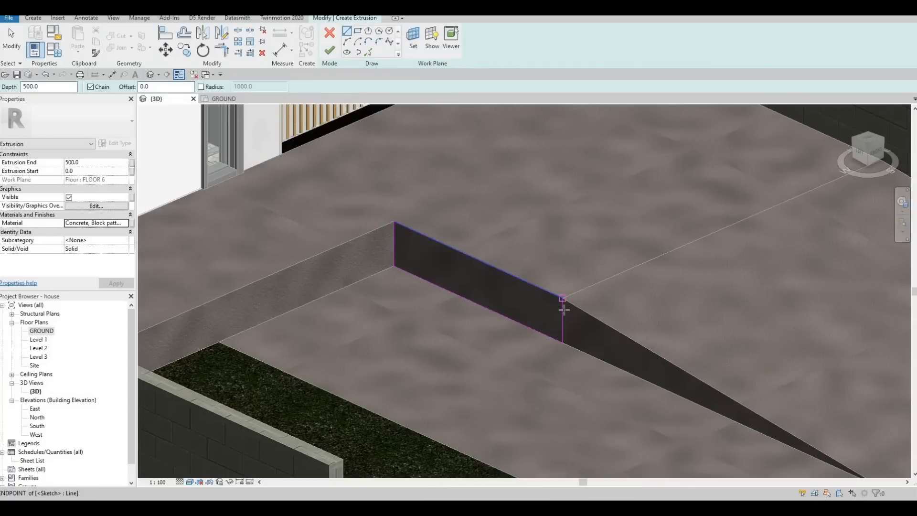
{"action": "left_click", "coordinate": [562, 311]}
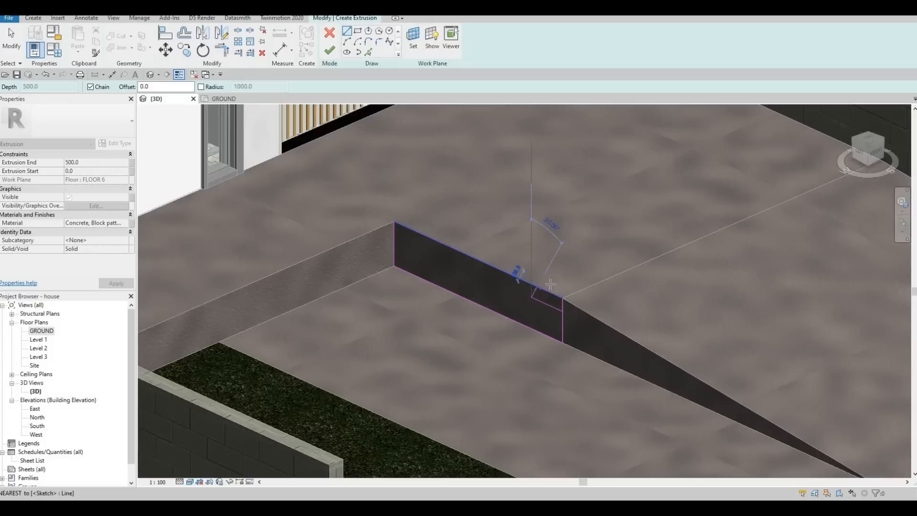
{"action": "key", "text": "Escape"}
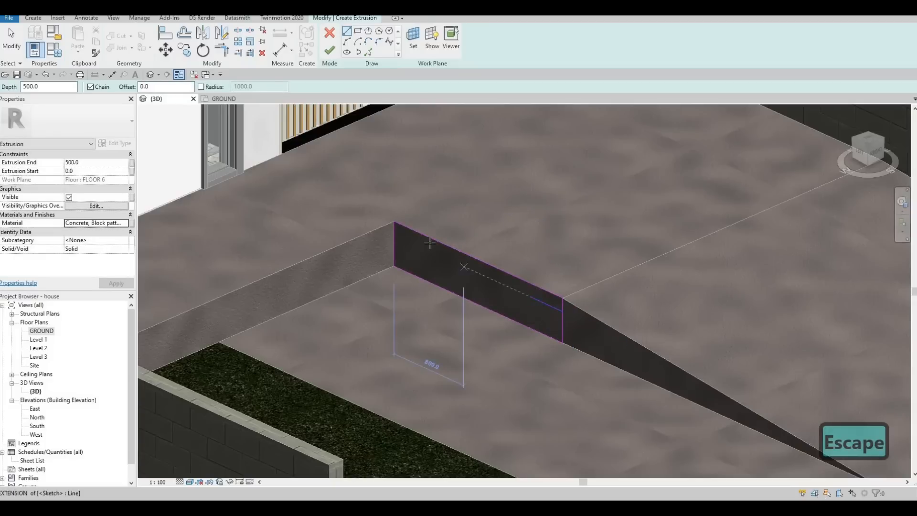
{"action": "left_click", "coordinate": [447, 255]}
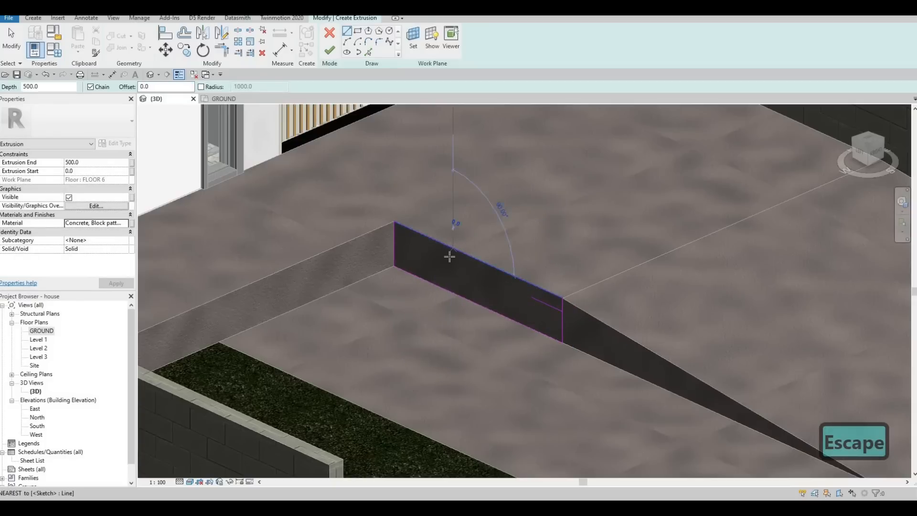
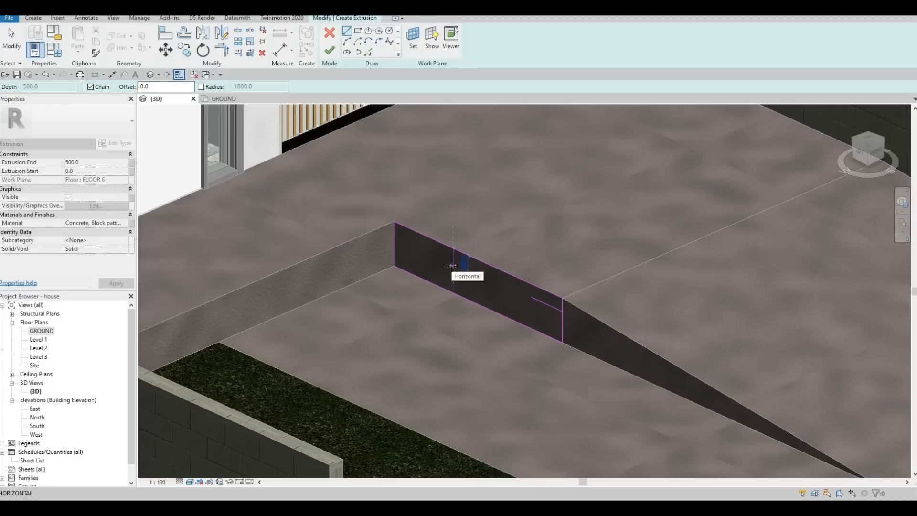
Try sketching 200 mm step lines inside the extrusion profile, then undo them.
{"action": "type", "text": "200"}
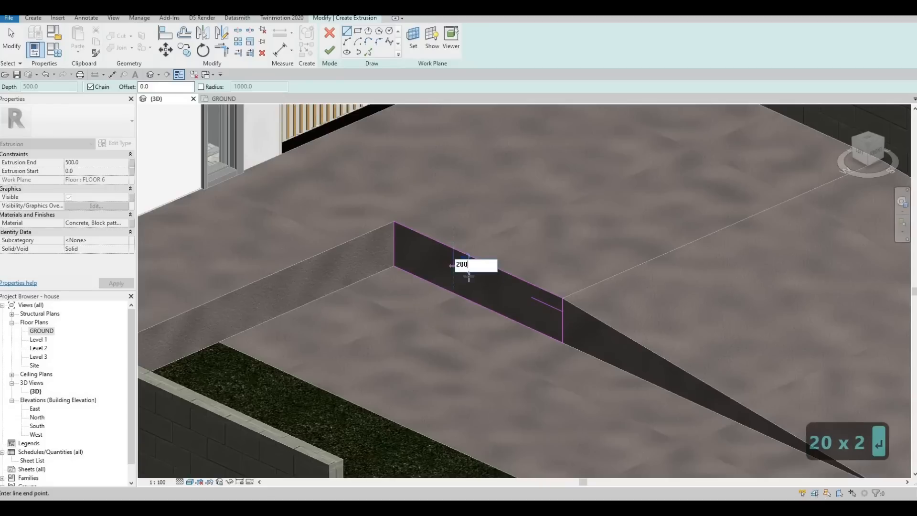
{"action": "key", "text": "Return"}
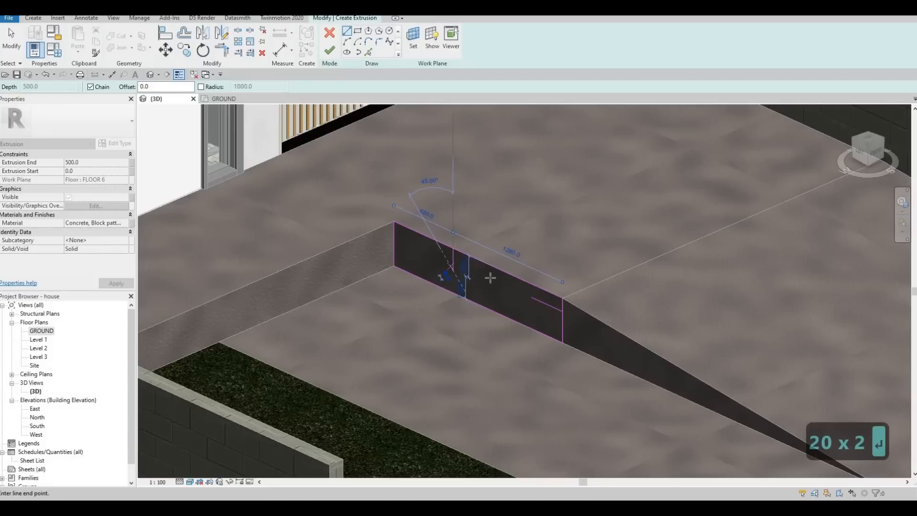
{"action": "left_click", "coordinate": [522, 313]}
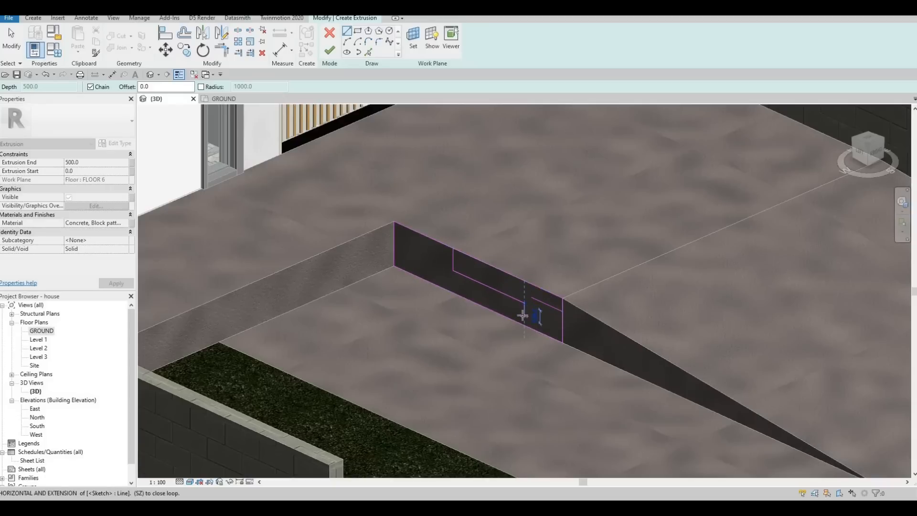
{"action": "type", "text": "200"}
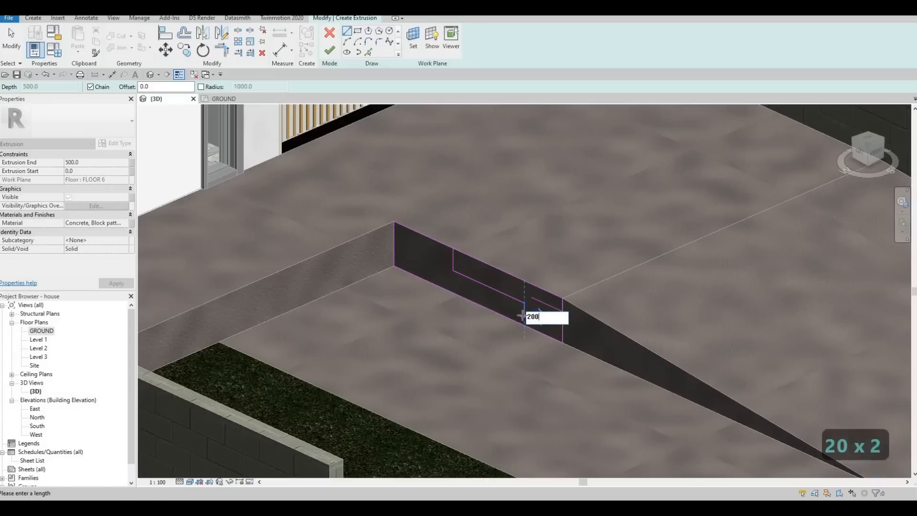
{"action": "key", "text": "Return"}
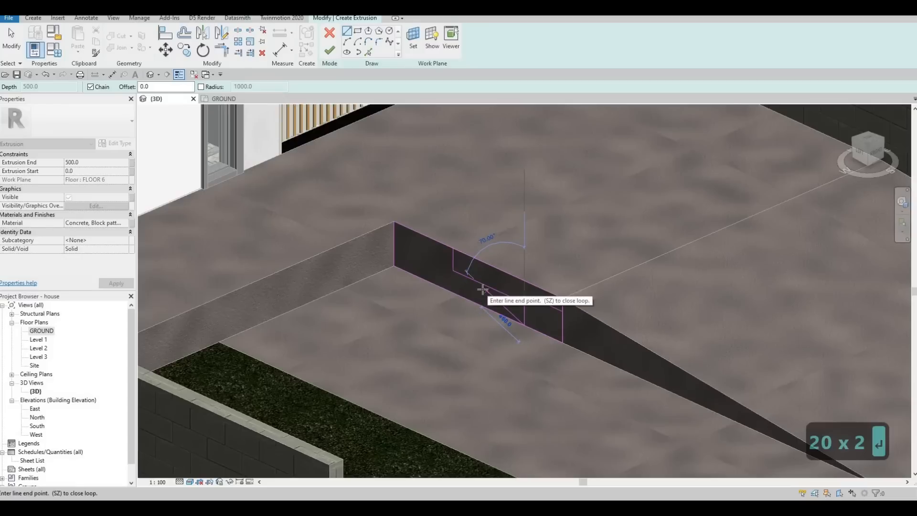
{"action": "key", "text": "ctrl+z"}
{"action": "key", "text": "ctrl+z"}
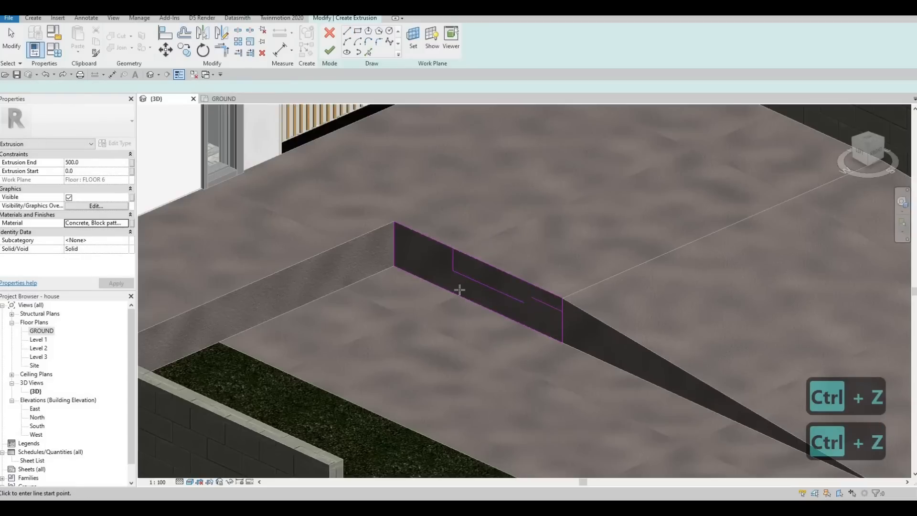
{"action": "key", "text": "ctrl+z"}
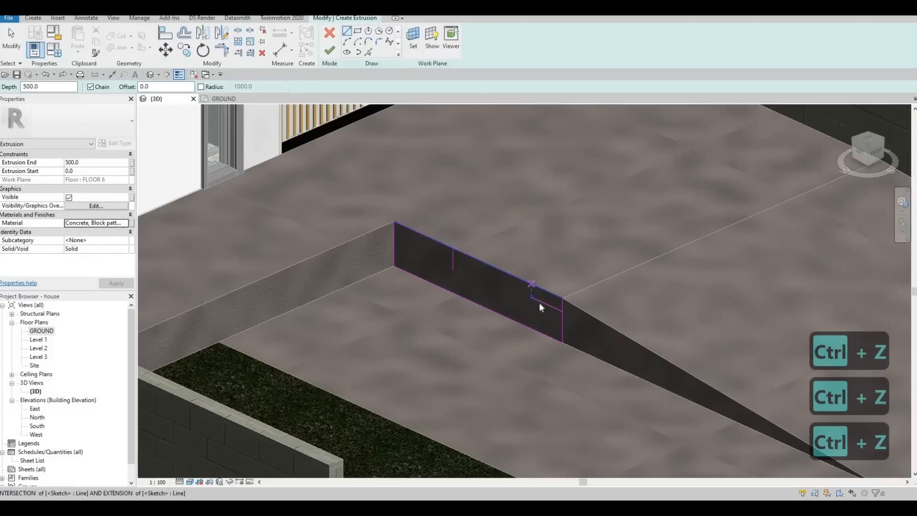
Delete the leftover stepped sketch lines inside the profile on the slab's vertical face.
{"action": "key", "text": "Escape"}
{"action": "left_click", "coordinate": [537, 302]}
{"action": "key", "text": "Page_Down"}
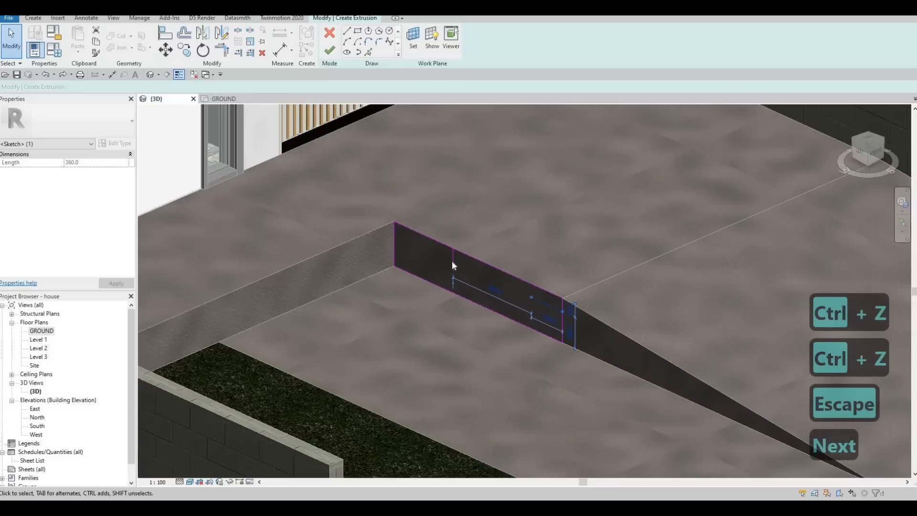
{"action": "left_click", "coordinate": [453, 262]}
{"action": "key", "text": "Page_Down"}
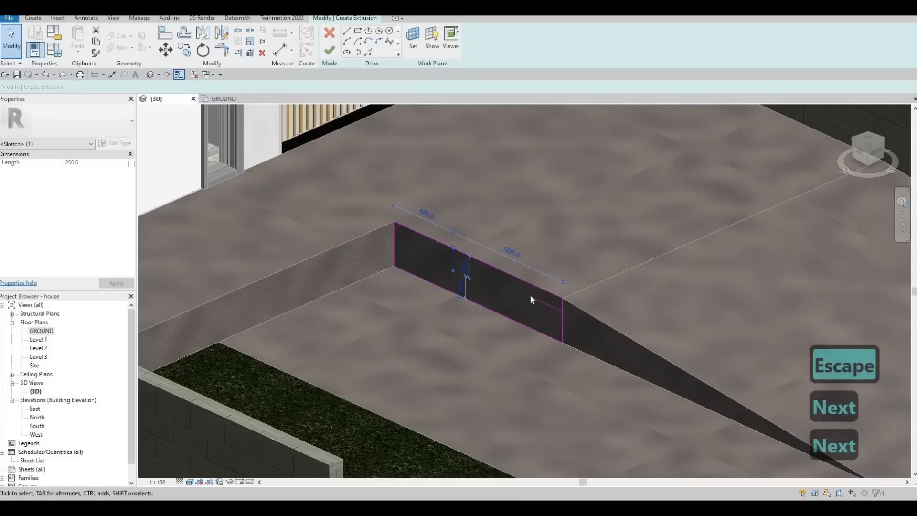
{"action": "left_click", "coordinate": [536, 297]}
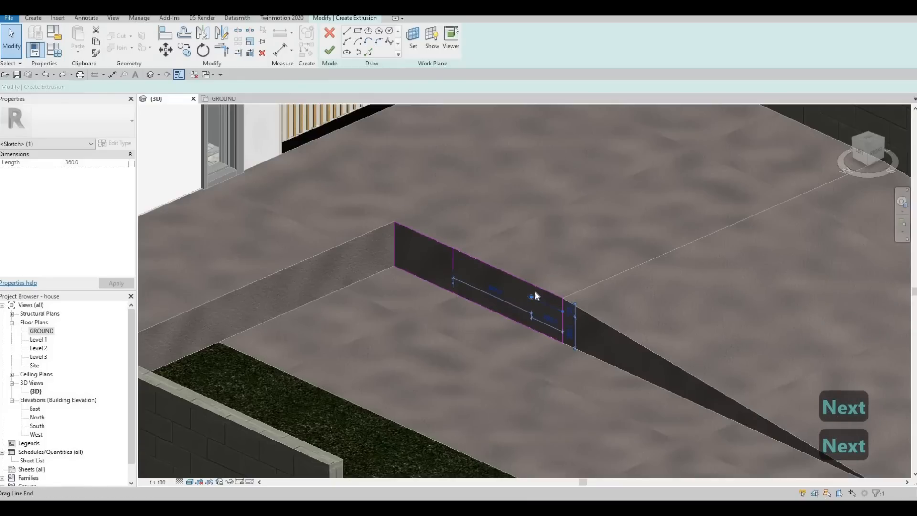
{"action": "key", "text": "Page_Down"}
{"action": "key", "text": "Delete"}
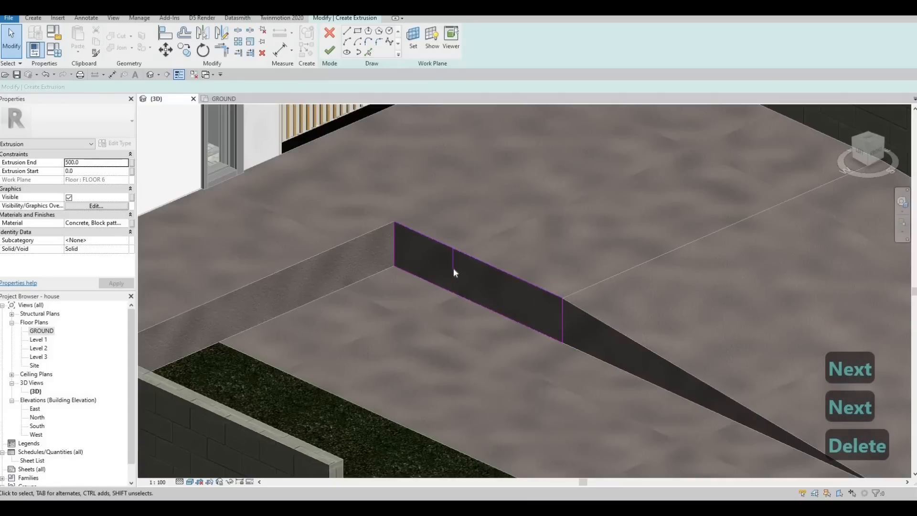
{"action": "left_click", "coordinate": [454, 270]}
{"action": "key", "text": "Delete"}
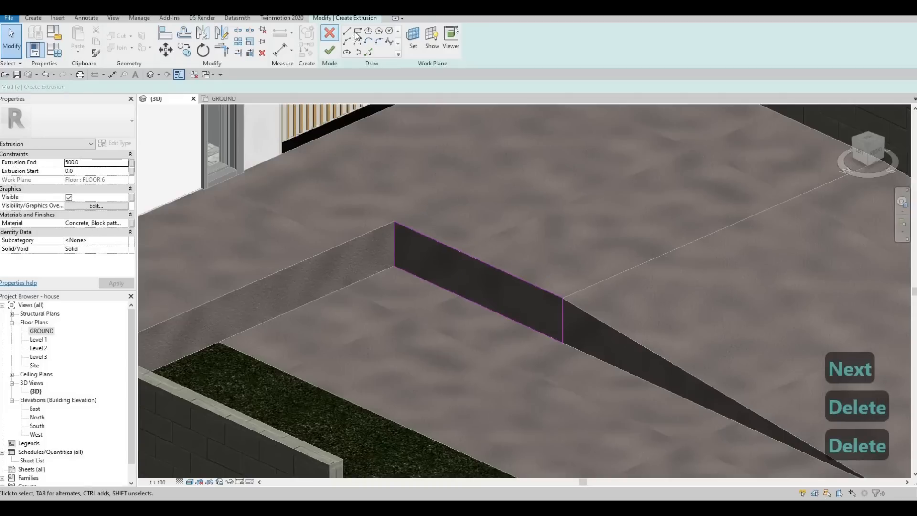
Draw a new stepped line across the profile face with 150 mm segments.
{"action": "key", "text": "l"}
{"action": "key", "text": "i"}
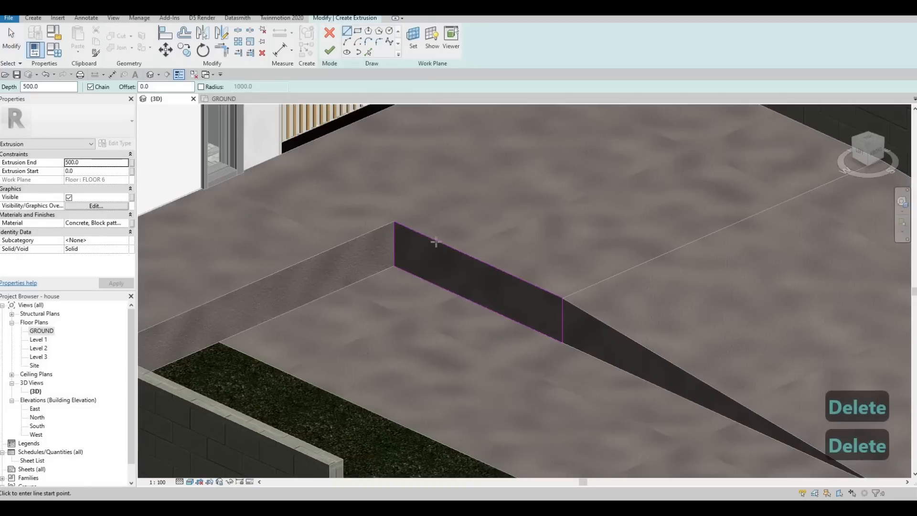
{"action": "left_click", "coordinate": [435, 258]}
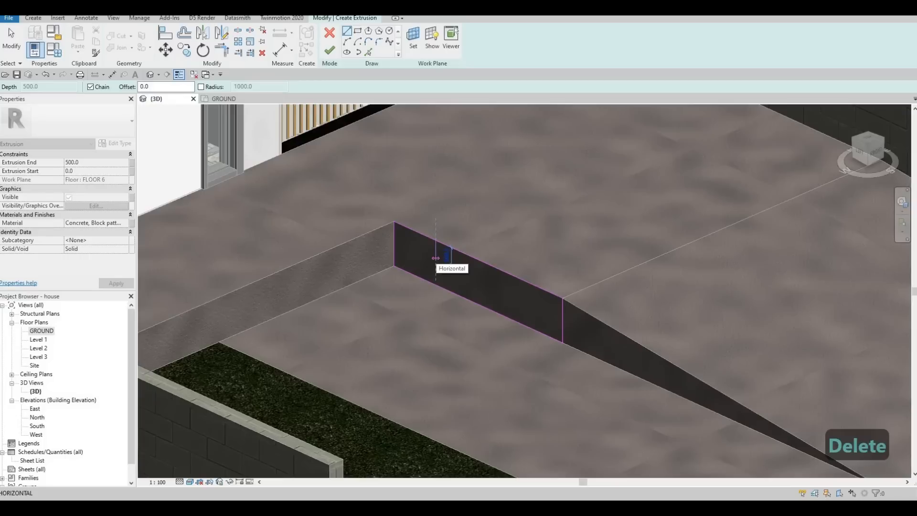
{"action": "type", "text": "150"}
{"action": "key", "text": "Return"}
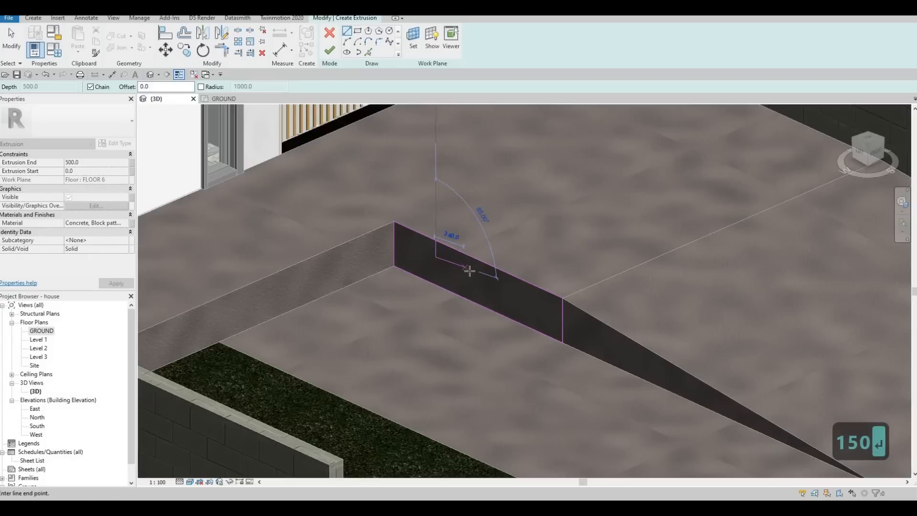
{"action": "left_click", "coordinate": [469, 285]}
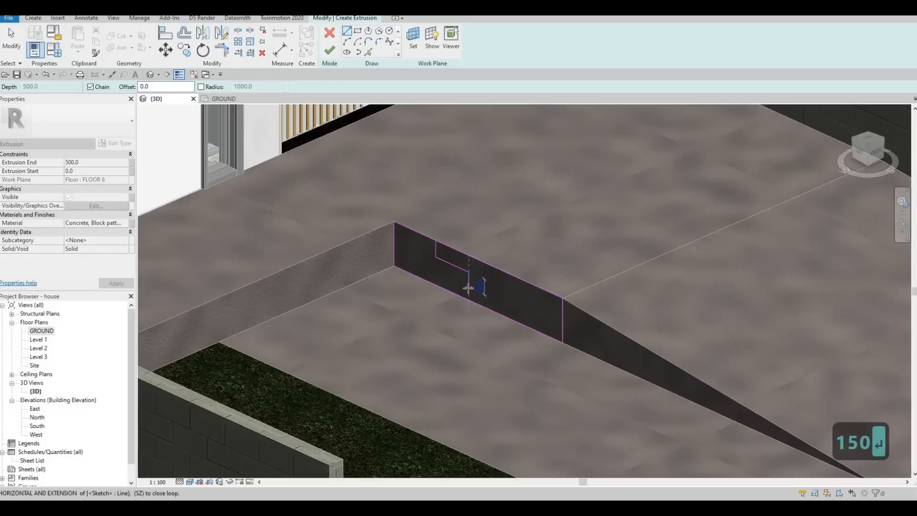
{"action": "type", "text": "150"}
{"action": "key", "text": "Return"}
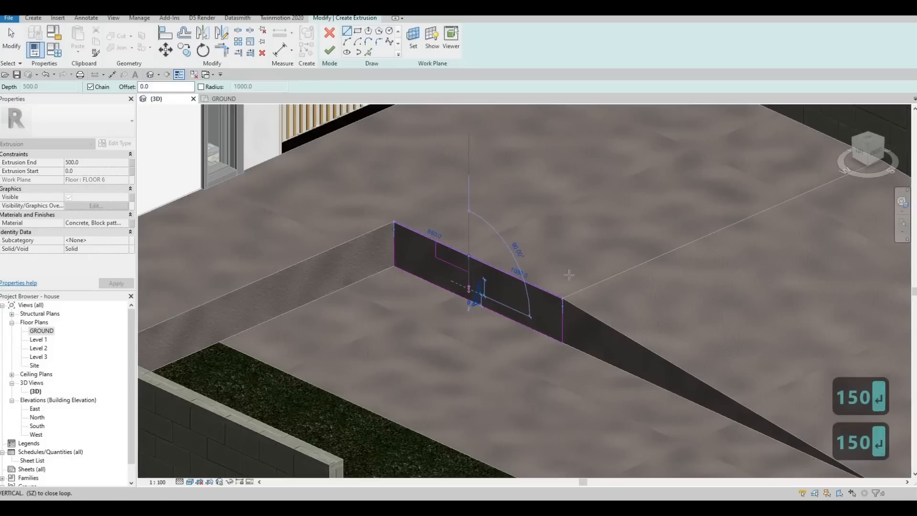
{"action": "left_click", "coordinate": [529, 312]}
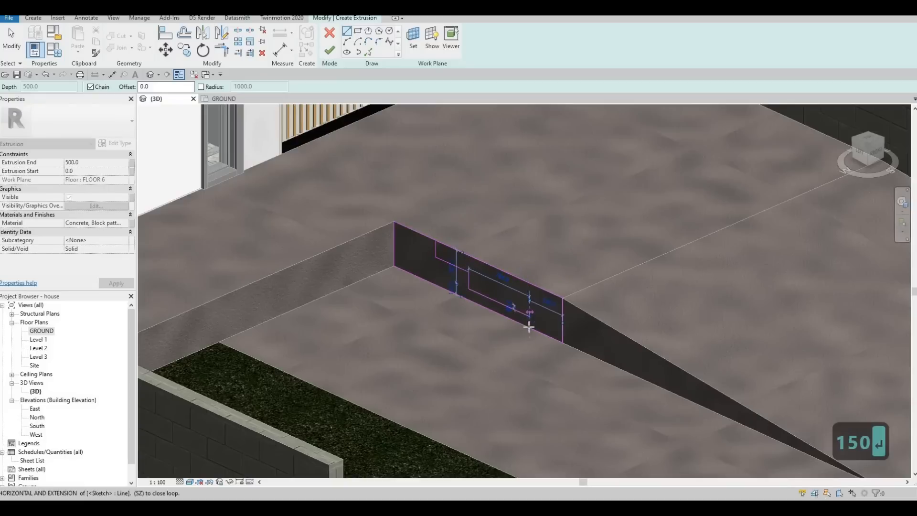
{"action": "key", "text": "Escape"}
{"action": "key", "text": "Escape"}
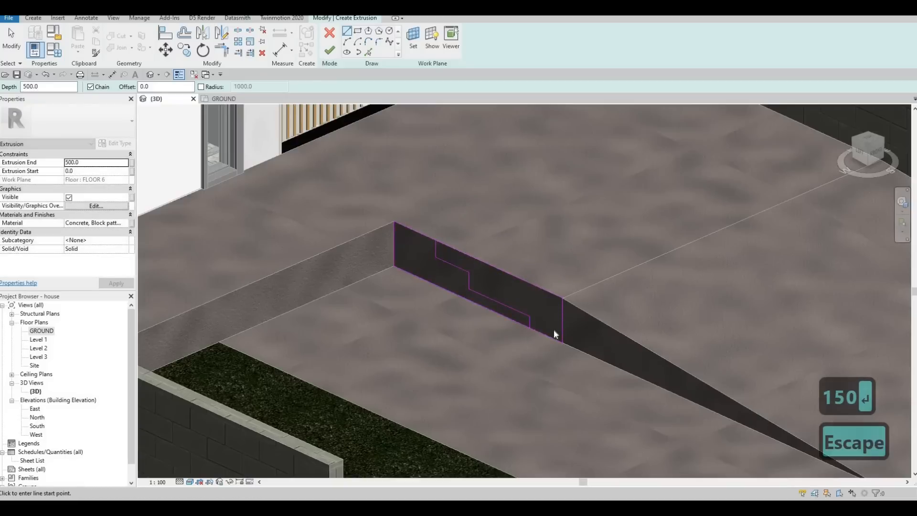
Set the lower step line's temporary dimension to 135 mm and confirm the upper one at 150 mm.
{"action": "scroll", "coordinate": [549, 329], "scroll_direction": "up", "scroll_amount": 3}
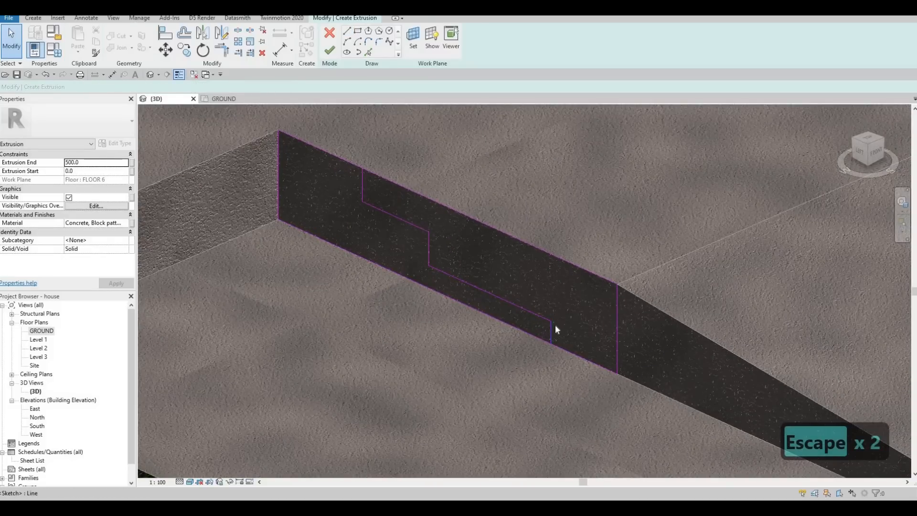
{"action": "left_click", "coordinate": [553, 324]}
{"action": "key", "text": "Escape"}
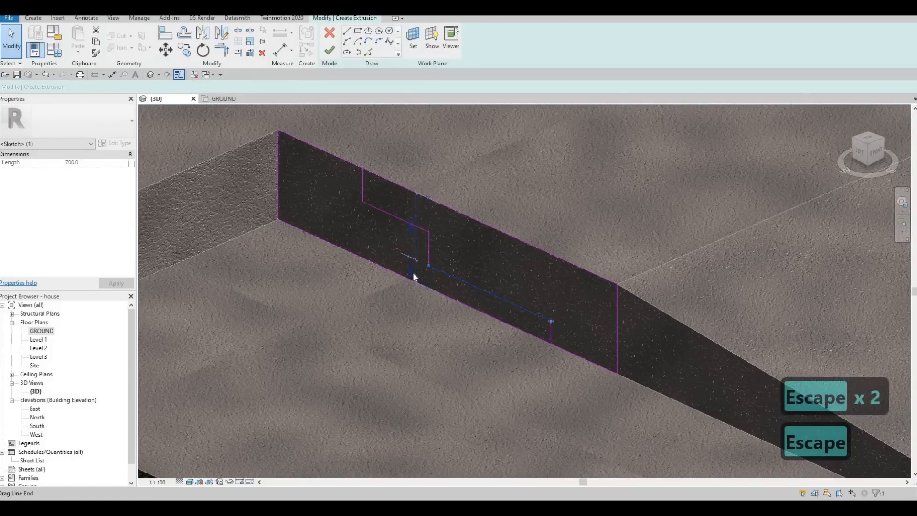
{"action": "scroll", "coordinate": [413, 257], "scroll_direction": "up", "scroll_amount": 1}
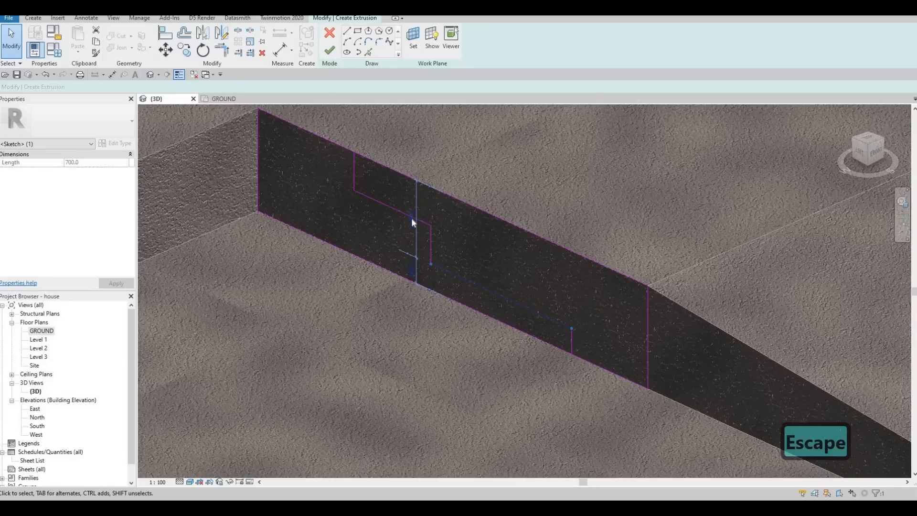
{"action": "key", "text": "Escape"}
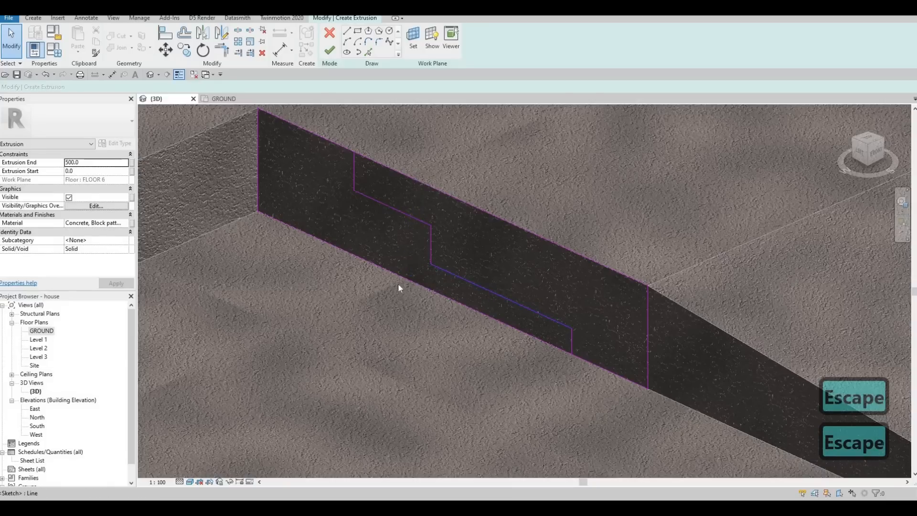
{"action": "left_click", "coordinate": [412, 272]}
{"action": "left_click", "coordinate": [411, 271]}
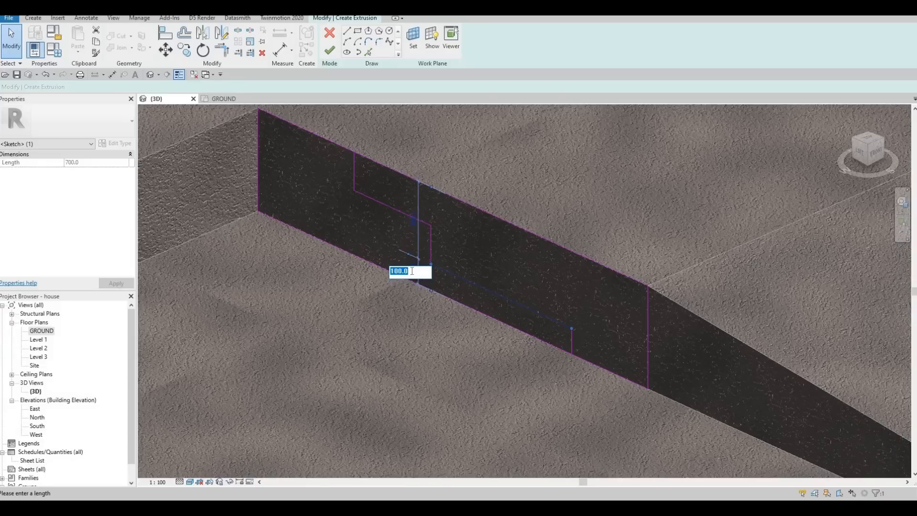
{"action": "type", "text": "135"}
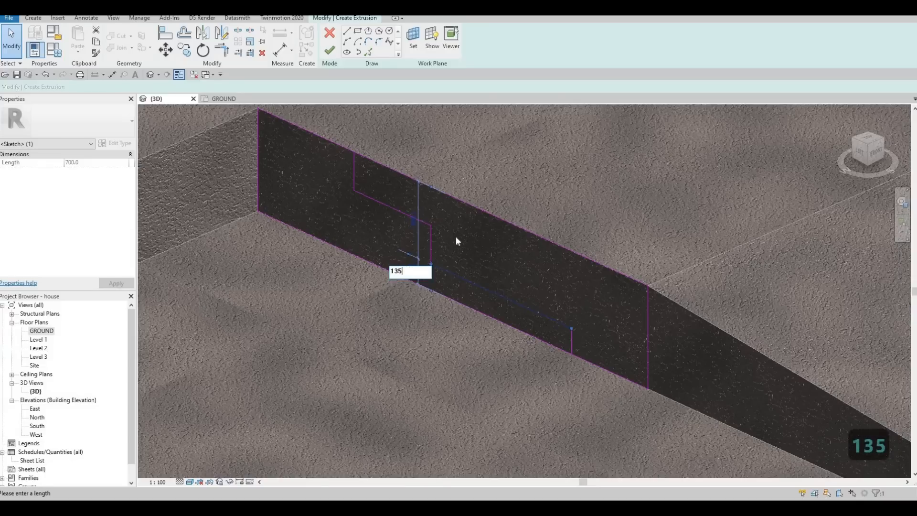
{"action": "left_click", "coordinate": [395, 213]}
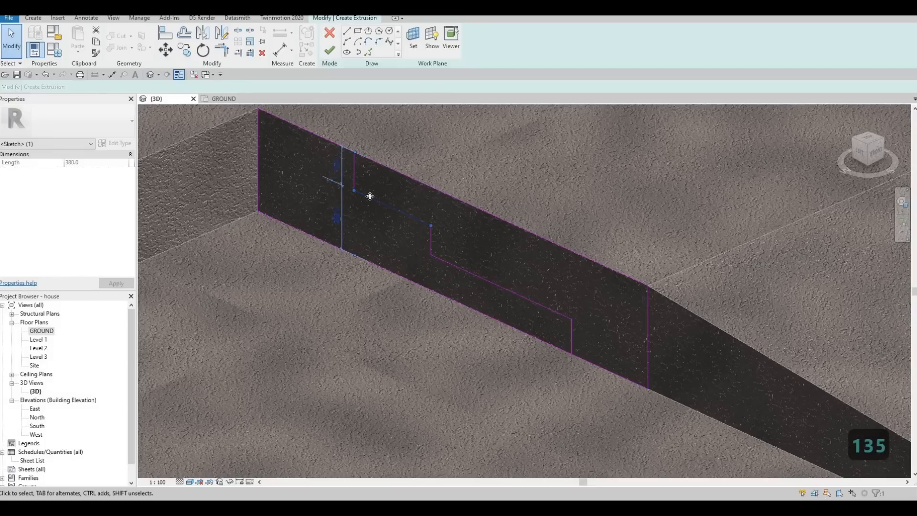
{"action": "left_click", "coordinate": [335, 169]}
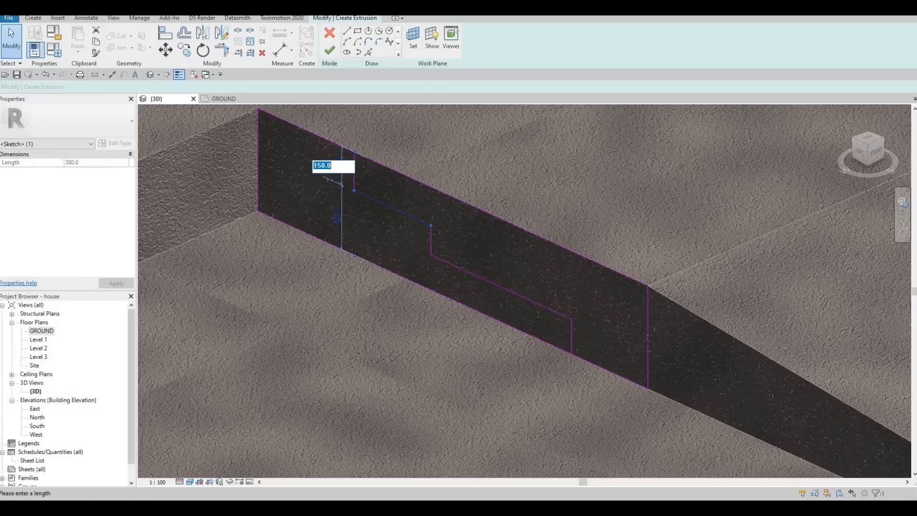
{"action": "key", "text": "Return"}
{"action": "key", "text": "Escape"}
{"action": "key", "text": "Escape"}
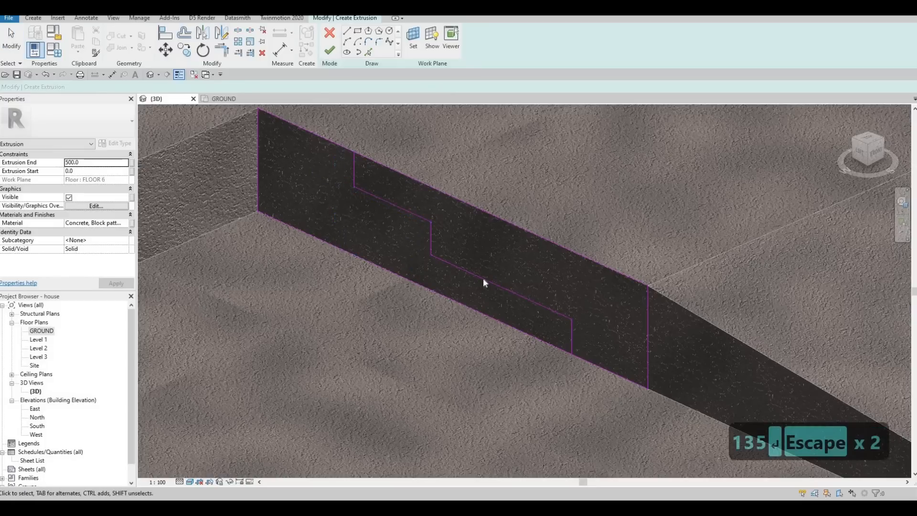
Delete the vertical sketch line at the profile's right end.
{"action": "scroll", "coordinate": [457, 231], "scroll_direction": "down", "scroll_amount": 2}
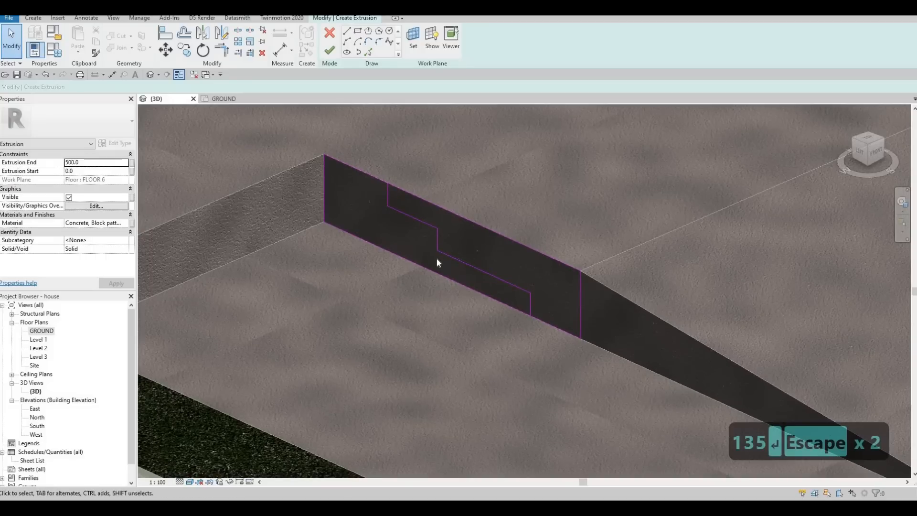
{"action": "key", "text": "t"}
{"action": "key", "text": "r"}
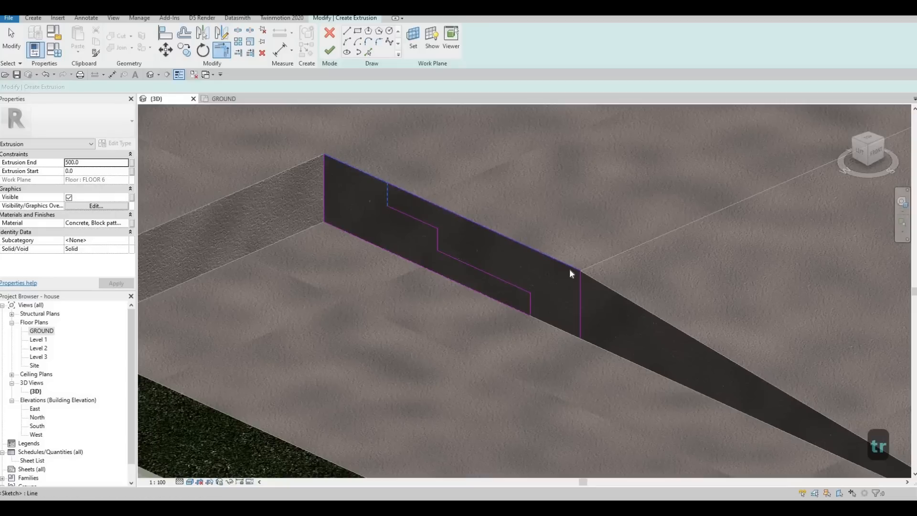
{"action": "key", "text": "Escape"}
{"action": "key", "text": "Escape"}
{"action": "left_click", "coordinate": [581, 284]}
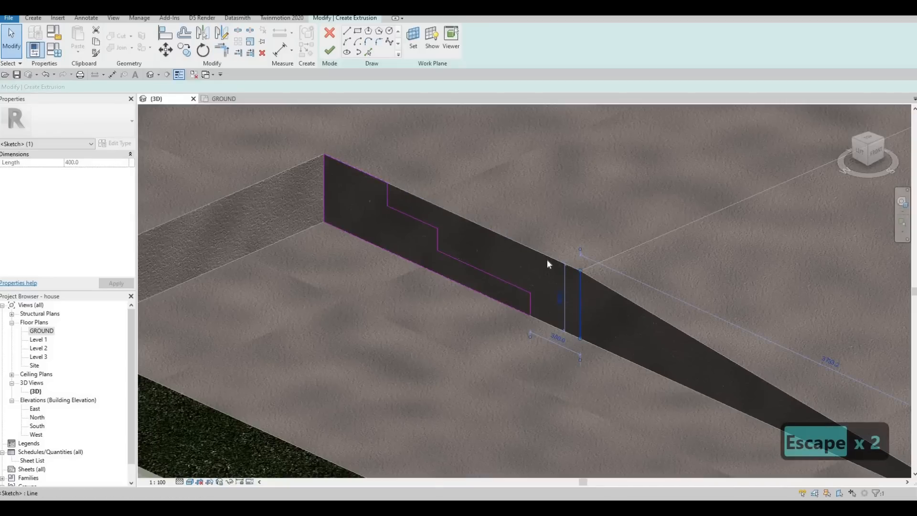
{"action": "key", "text": "Delete"}
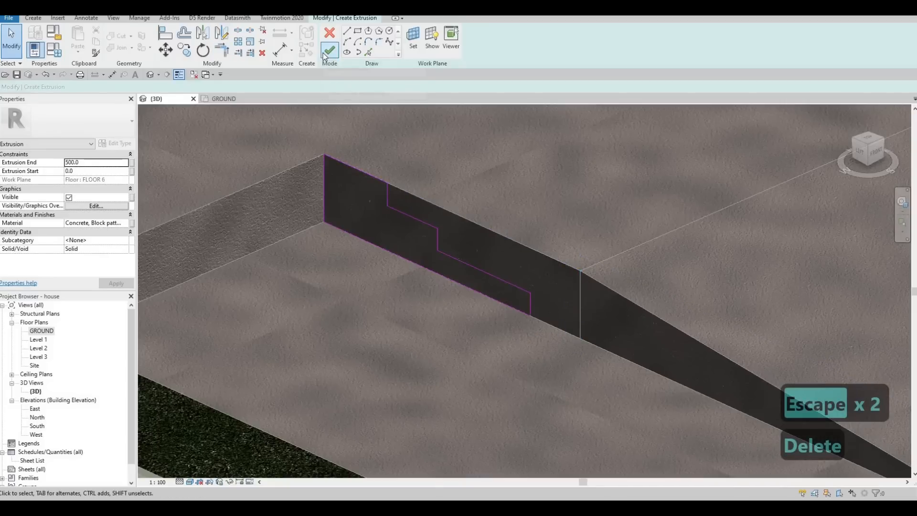
Finish the sketch and stretch the extrusion to a depth of about 1965 mm along the slab edge.
{"action": "left_click", "coordinate": [329, 50]}
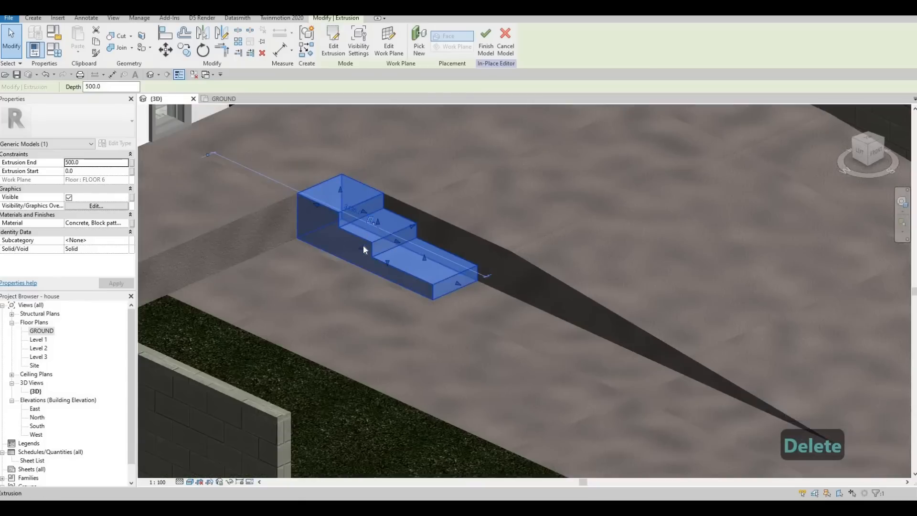
{"action": "key", "text": "Escape"}
{"action": "left_click", "coordinate": [357, 248]}
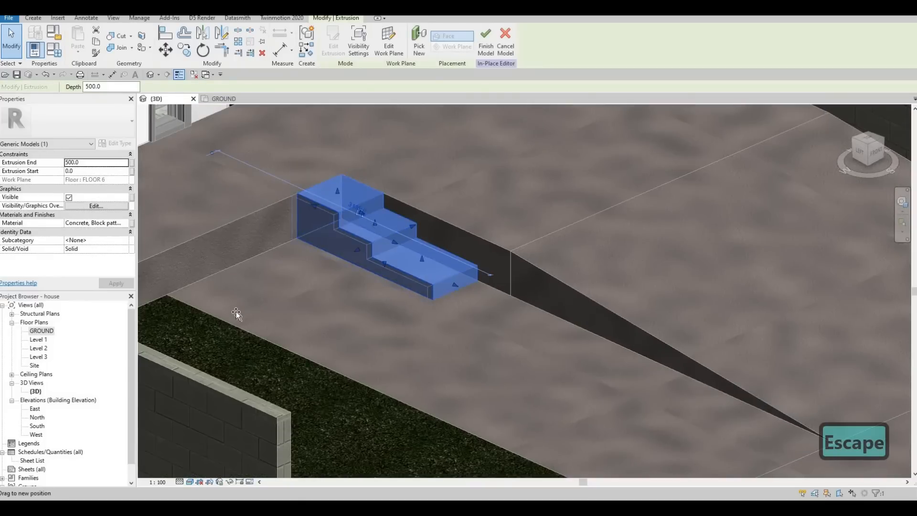
{"action": "left_click_drag", "start_coordinate": [236, 314], "coordinate": [236, 313]}
{"action": "scroll", "coordinate": [264, 306], "scroll_direction": "down", "scroll_amount": 2}
{"action": "middle_click_drag", "start_coordinate": [231, 331], "coordinate": [244, 272], "text": "shift"}
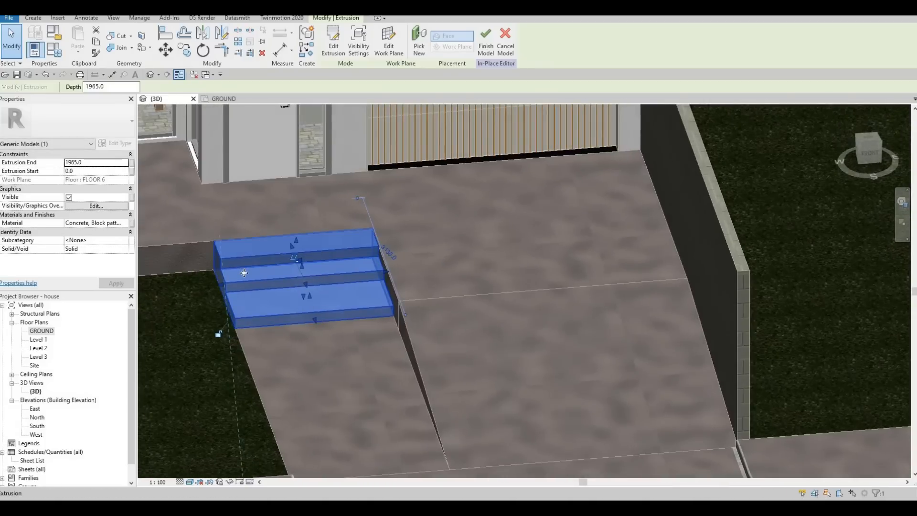
Drag the step extrusion's shape handles to fit its ends along the slab edge.
{"action": "middle_click_drag", "start_coordinate": [325, 279], "coordinate": [252, 354], "text": "shift"}
{"action": "middle_click_drag", "start_coordinate": [219, 293], "coordinate": [225, 285], "text": "shift"}
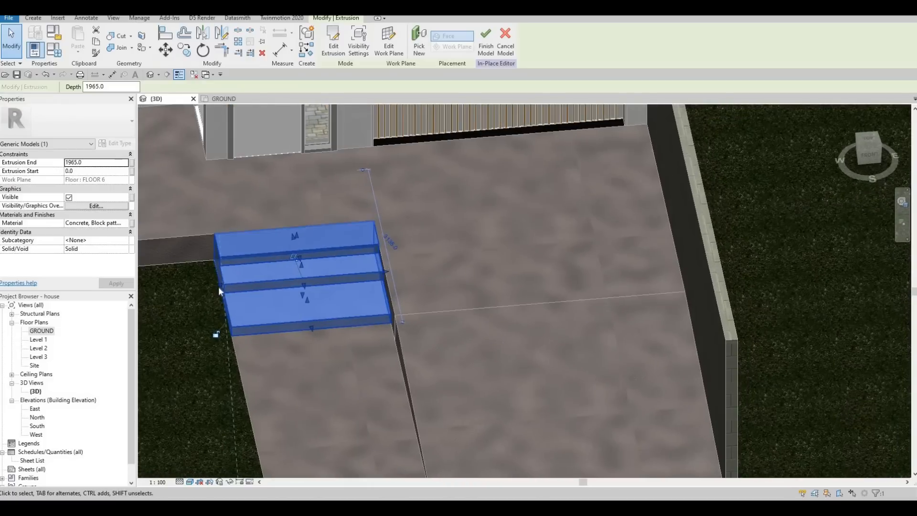
{"action": "left_click_drag", "start_coordinate": [230, 286], "coordinate": [222, 285]}
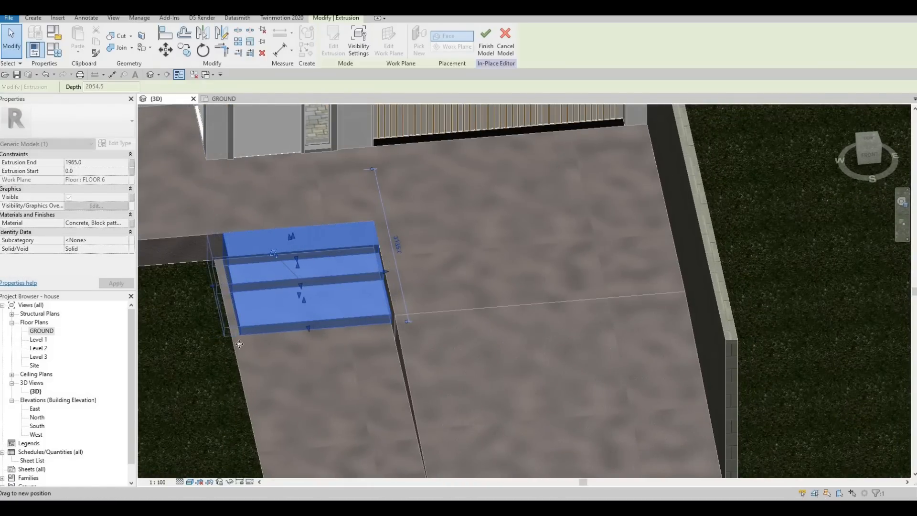
{"action": "left_click_drag", "start_coordinate": [240, 344], "coordinate": [242, 343]}
{"action": "middle_click_drag", "start_coordinate": [277, 311], "coordinate": [351, 303], "text": "shift"}
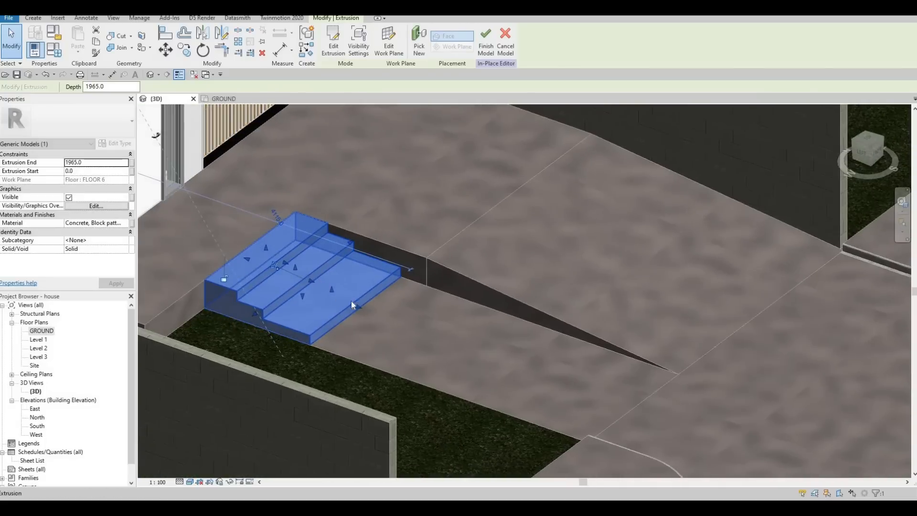
Reposition the step extrusion's riser and end faces with their shape handles to resize the treads.
{"action": "scroll", "coordinate": [351, 301], "scroll_direction": "up", "scroll_amount": 2}
{"action": "left_click", "coordinate": [374, 313]}
{"action": "left_click_drag", "start_coordinate": [369, 313], "coordinate": [447, 327]}
{"action": "left_click_drag", "start_coordinate": [331, 300], "coordinate": [332, 300]}
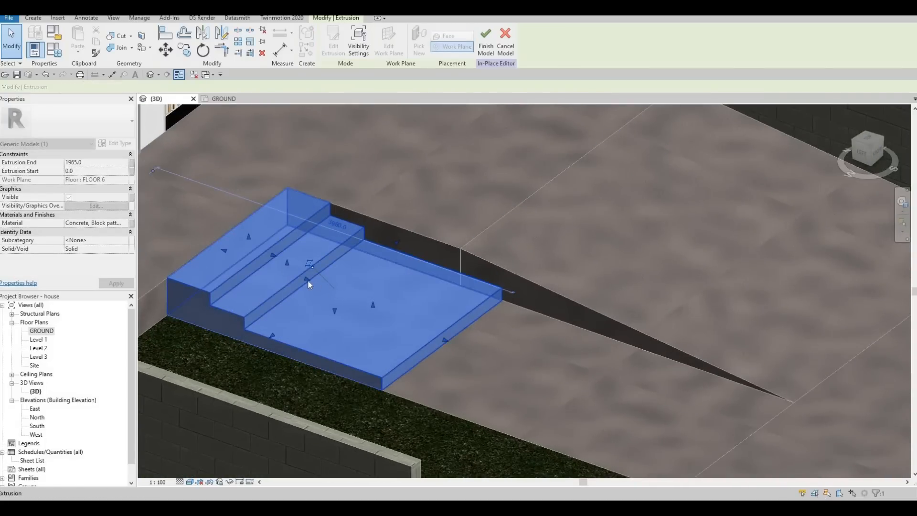
{"action": "left_click_drag", "start_coordinate": [274, 256], "coordinate": [306, 259]}
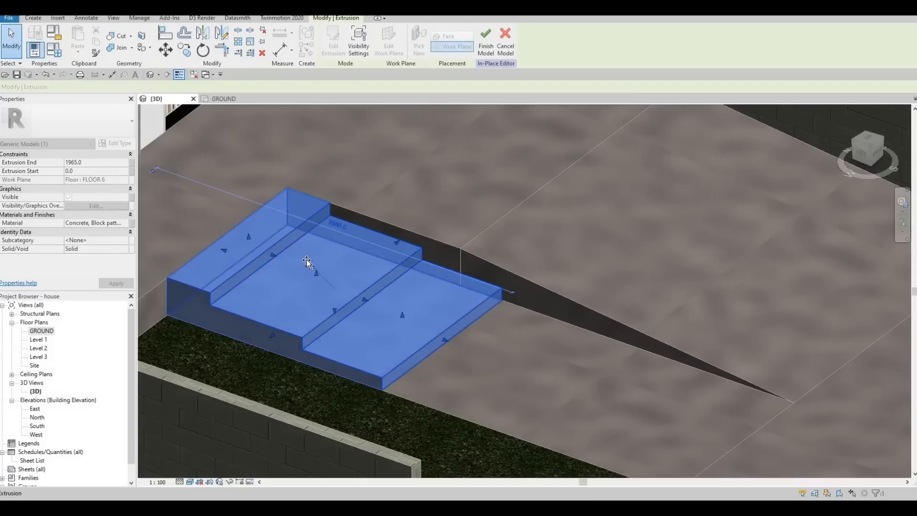
{"action": "middle_click_drag", "start_coordinate": [396, 337], "coordinate": [471, 311], "text": "shift"}
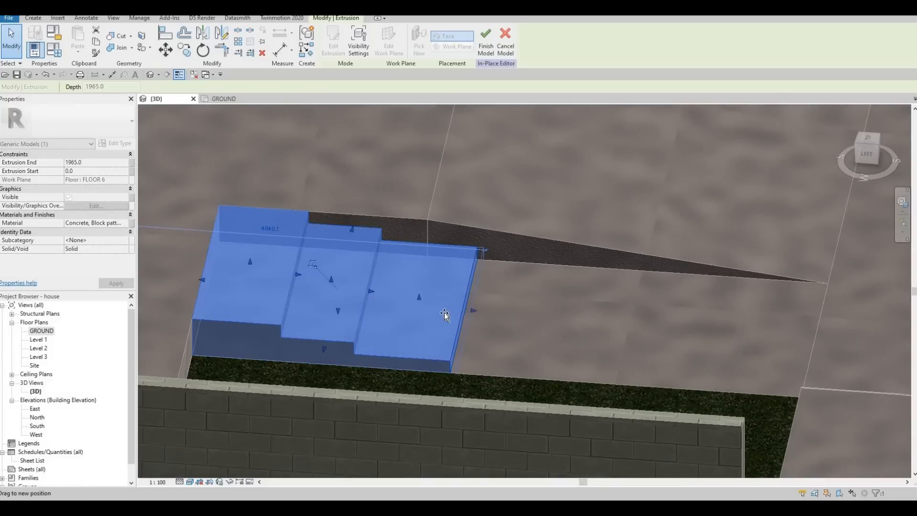
{"action": "left_click_drag", "start_coordinate": [467, 310], "coordinate": [447, 309]}
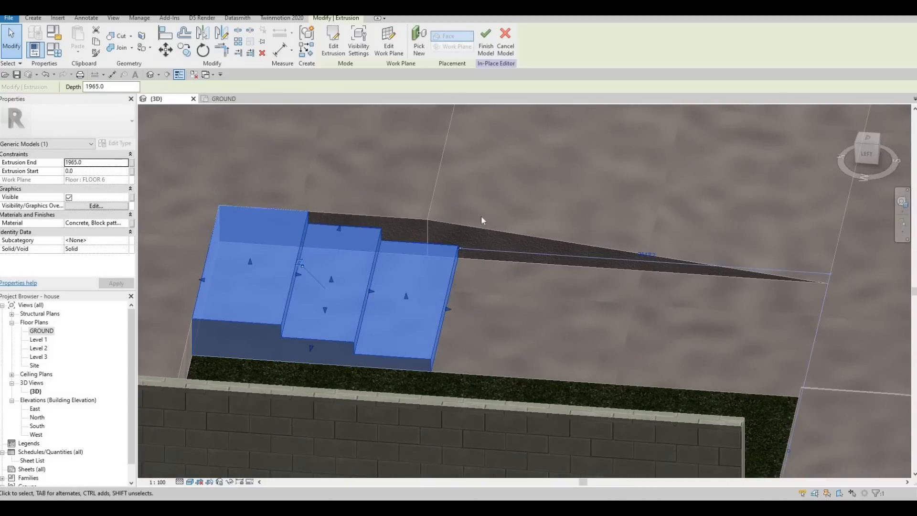
Leave the extrusion edit and finish the in-place steps model.
{"action": "key", "text": "Escape"}
{"action": "middle_click_drag", "start_coordinate": [510, 287], "coordinate": [310, 297], "text": "shift"}
{"action": "scroll", "coordinate": [310, 297], "scroll_direction": "down", "scroll_amount": 8}
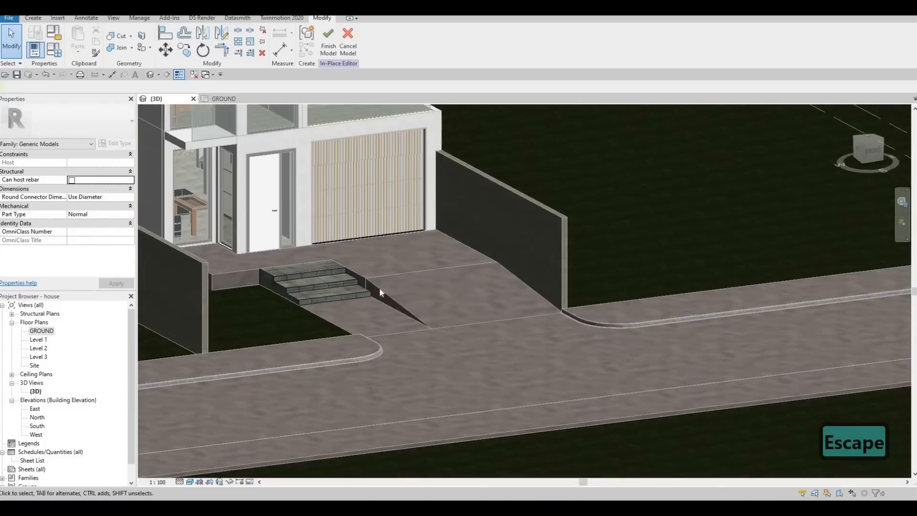
{"action": "middle_click_drag", "start_coordinate": [313, 314], "coordinate": [348, 331], "text": "shift"}
{"action": "left_click", "coordinate": [302, 299]}
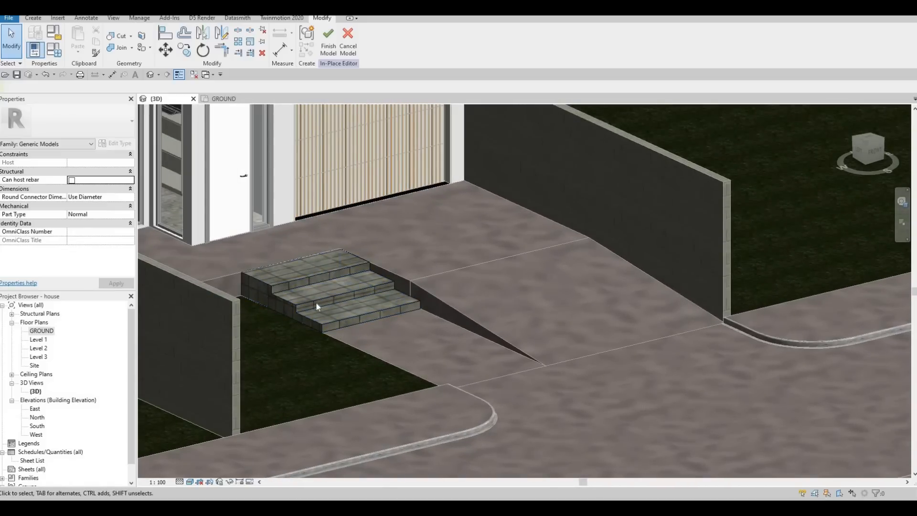
{"action": "scroll", "coordinate": [335, 308], "scroll_direction": "up", "scroll_amount": 3}
{"action": "scroll", "coordinate": [334, 309], "scroll_direction": "down", "scroll_amount": 2}
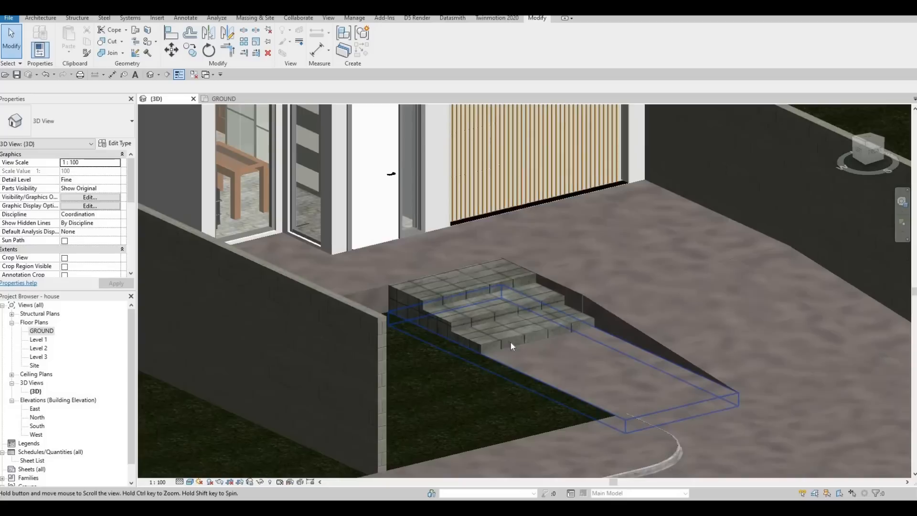
Copy the steps in the GROUND floor plan to the rear kitchen door of the house.
{"action": "key", "text": "Escape"}
{"action": "left_click", "coordinate": [511, 342]}
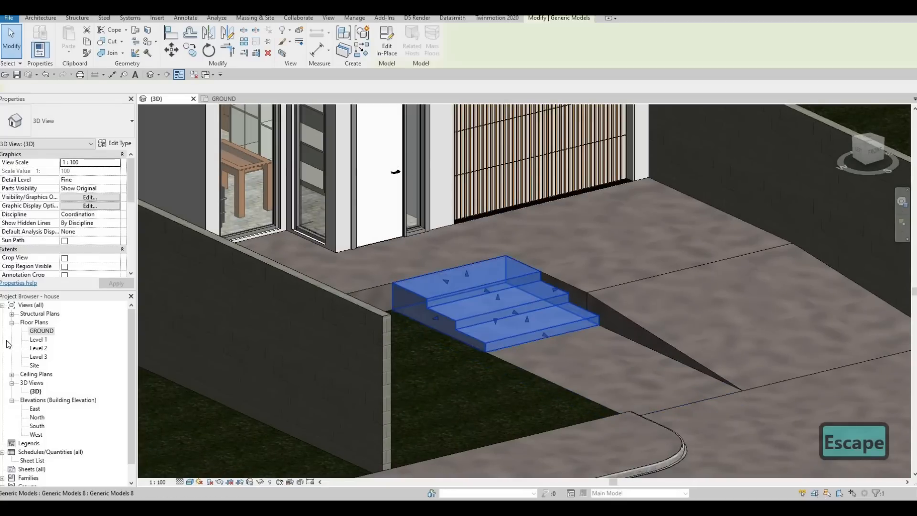
{"action": "double_click", "coordinate": [41, 331]}
{"action": "left_click", "coordinate": [423, 339]}
{"action": "key", "text": "Escape"}
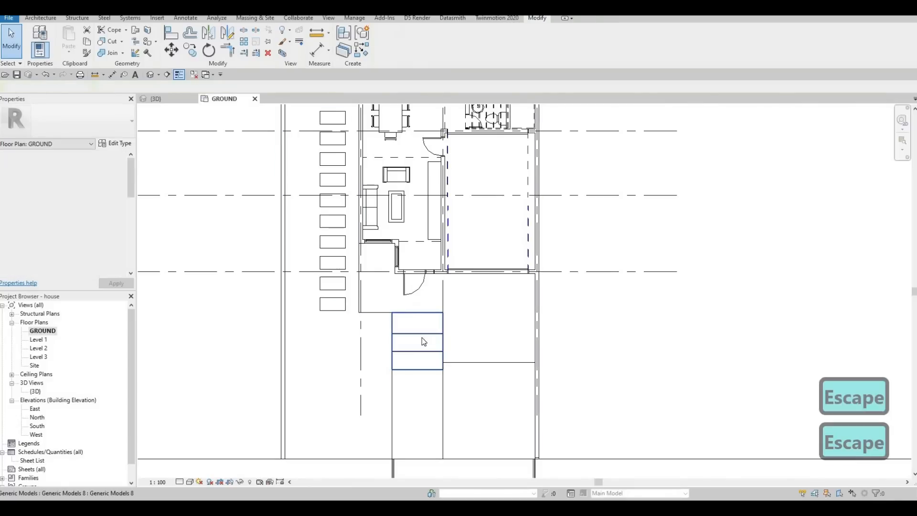
{"action": "left_click", "coordinate": [422, 341]}
{"action": "key", "text": "c"}
{"action": "key", "text": "o"}
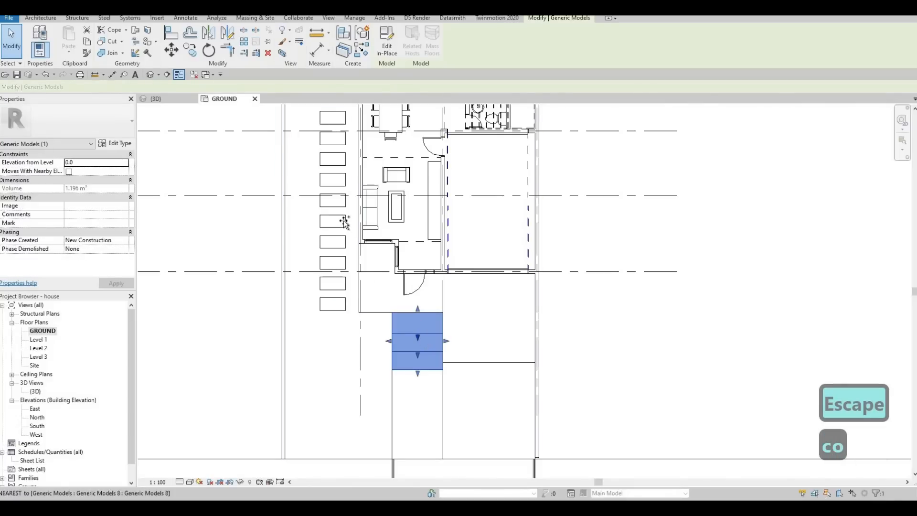
{"action": "left_click", "coordinate": [399, 333]}
{"action": "middle_click_drag", "start_coordinate": [393, 160], "coordinate": [387, 292]}
{"action": "middle_click_drag", "start_coordinate": [384, 145], "coordinate": [303, 284]}
{"action": "left_click", "coordinate": [360, 216]}
{"action": "key", "text": "Escape"}
{"action": "key", "text": "Escape"}
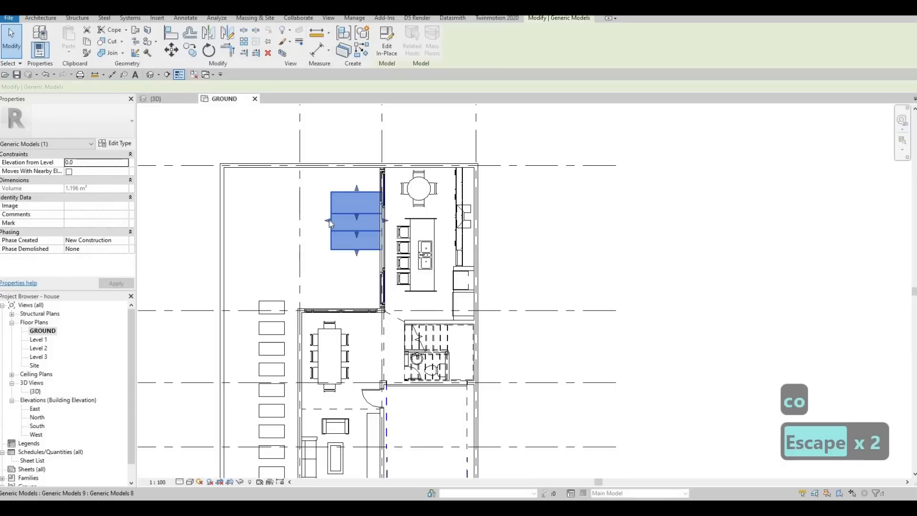
Stretch the copied steps' side face outward to widen them.
{"action": "left_click_drag", "start_coordinate": [329, 221], "coordinate": [313, 221]}
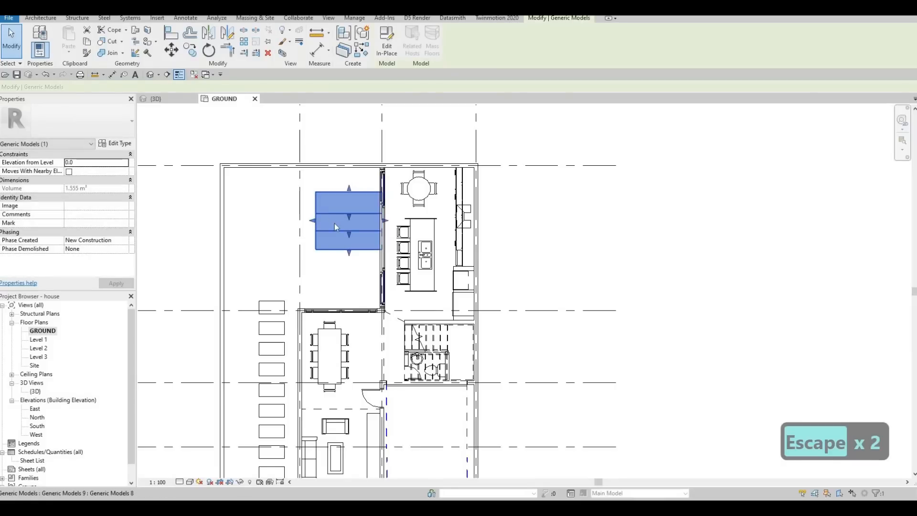
{"action": "key", "text": "Escape"}
{"action": "left_click", "coordinate": [335, 223]}
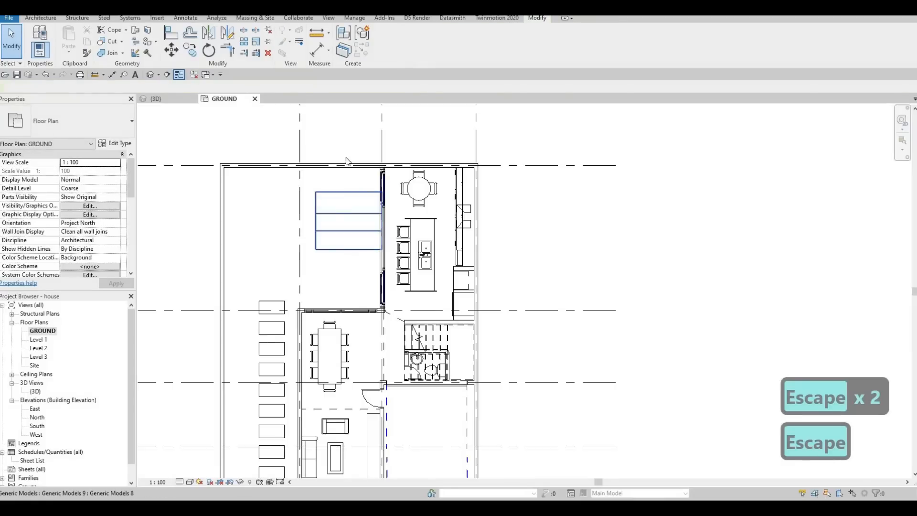
Edit the copied steps' extrusion in 3D and re-host its work plane onto the exterior wall face.
{"action": "left_click", "coordinate": [151, 77]}
{"action": "scroll", "coordinate": [493, 346], "scroll_direction": "up", "scroll_amount": 3}
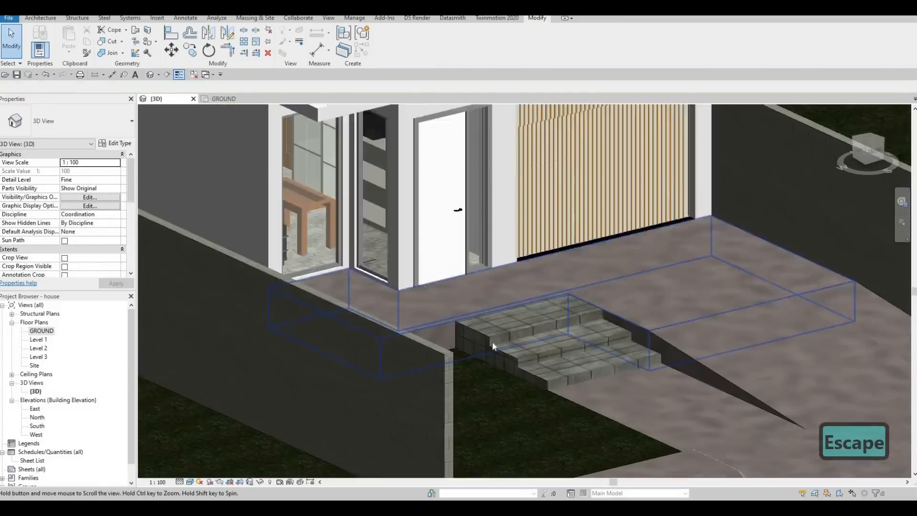
{"action": "middle_click_drag", "start_coordinate": [493, 346], "coordinate": [511, 329]}
{"action": "middle_click_drag", "start_coordinate": [239, 372], "coordinate": [764, 296]}
{"action": "key", "text": "Escape"}
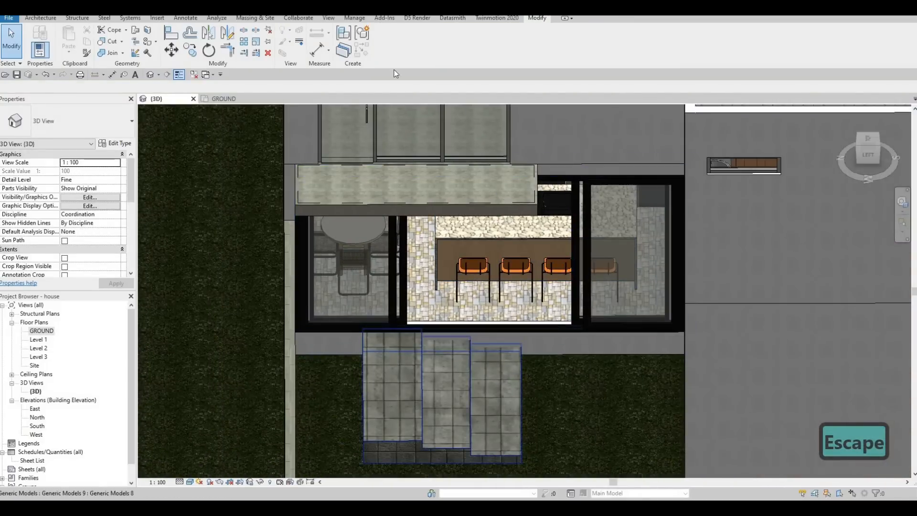
{"action": "double_click", "coordinate": [508, 405]}
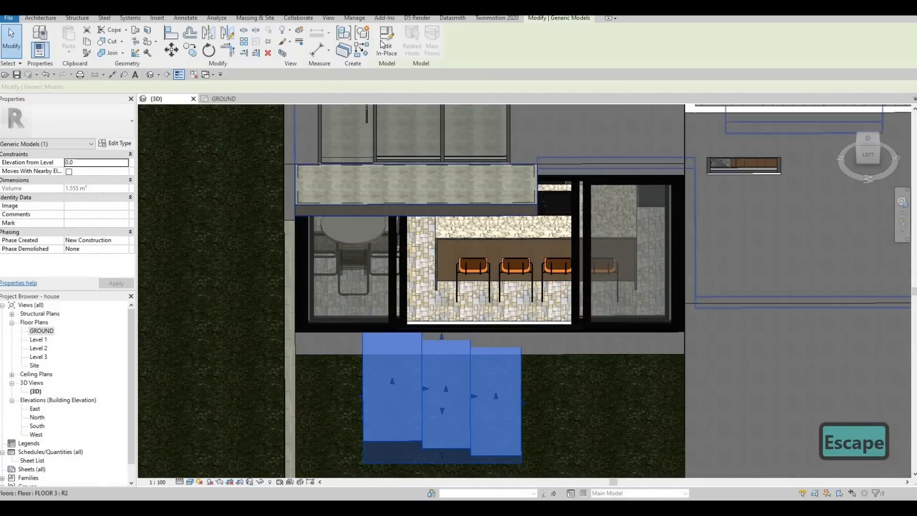
{"action": "left_click", "coordinate": [438, 379]}
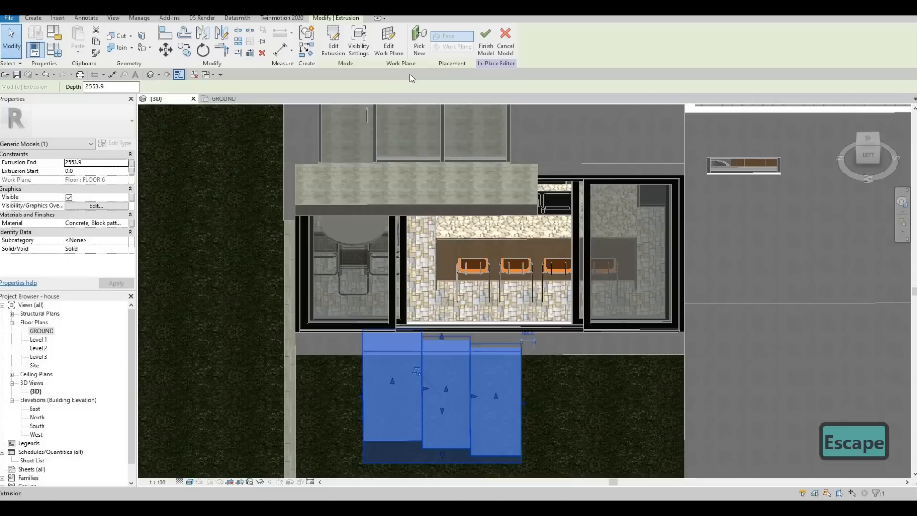
{"action": "left_click", "coordinate": [417, 49]}
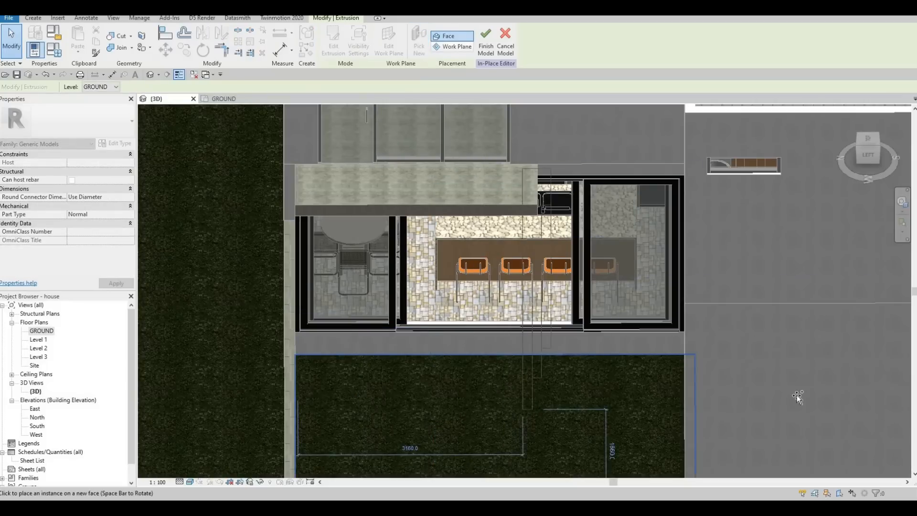
{"action": "middle_click_drag", "start_coordinate": [798, 397], "coordinate": [588, 201], "text": "shift"}
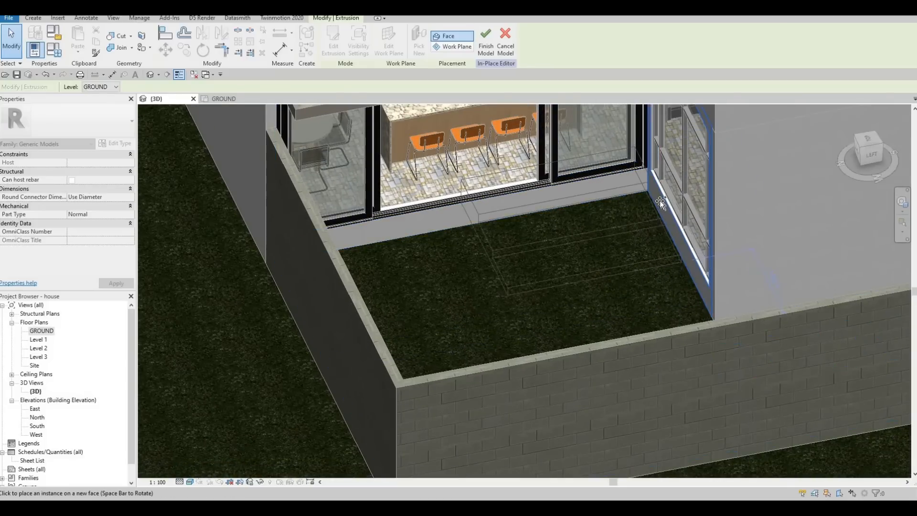
{"action": "left_click", "coordinate": [645, 231]}
{"action": "middle_click_drag", "start_coordinate": [645, 232], "coordinate": [709, 211], "text": "shift"}
{"action": "scroll", "coordinate": [698, 210], "scroll_direction": "up", "scroll_amount": 3}
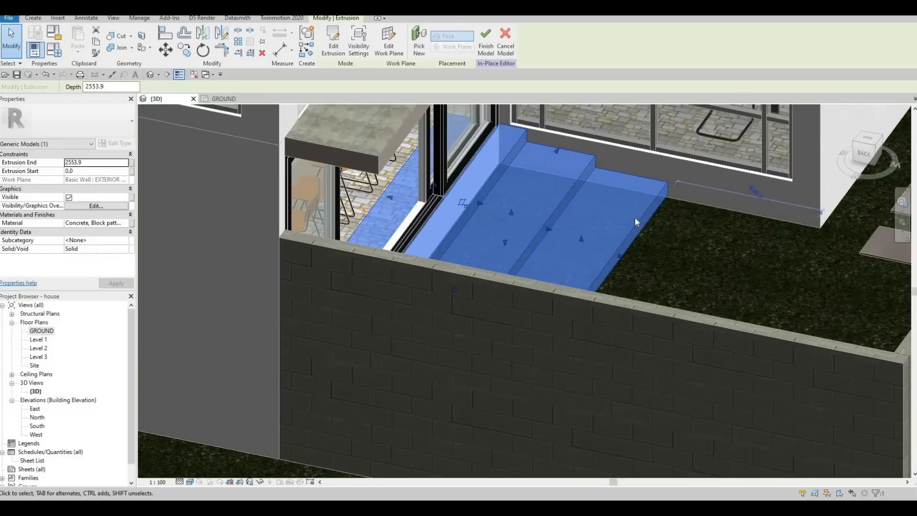
{"action": "middle_click_drag", "start_coordinate": [634, 218], "coordinate": [703, 220], "text": "shift"}
{"action": "scroll", "coordinate": [703, 220], "scroll_direction": "up", "scroll_amount": 5}
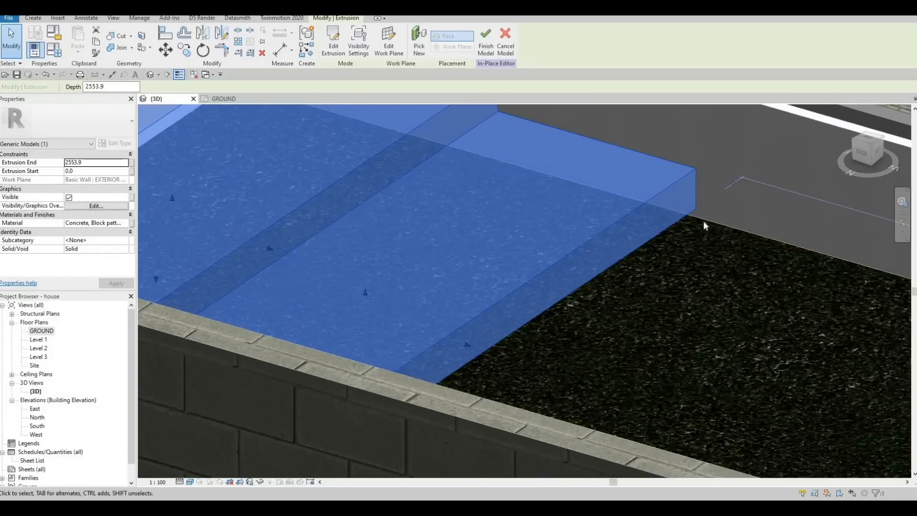
{"action": "scroll", "coordinate": [603, 202], "scroll_direction": "down", "scroll_amount": 2}
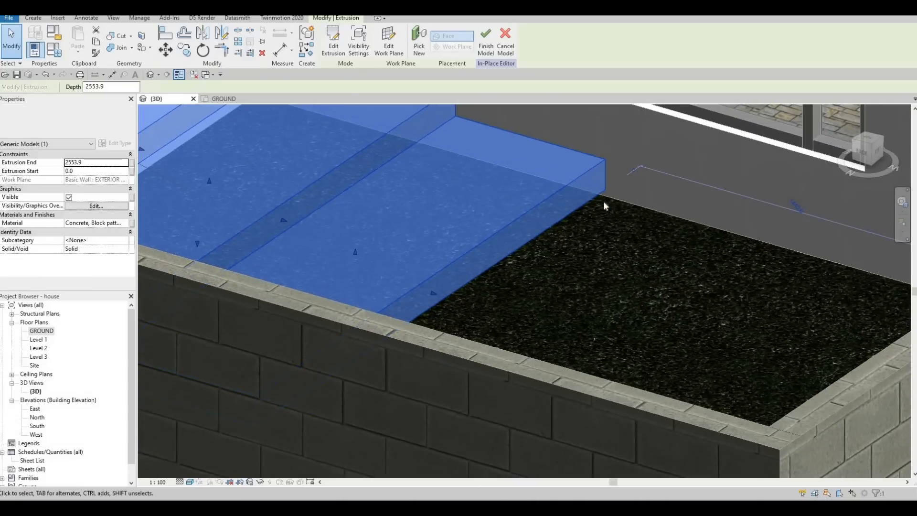
{"action": "key", "text": "m"}
{"action": "key", "text": "v"}
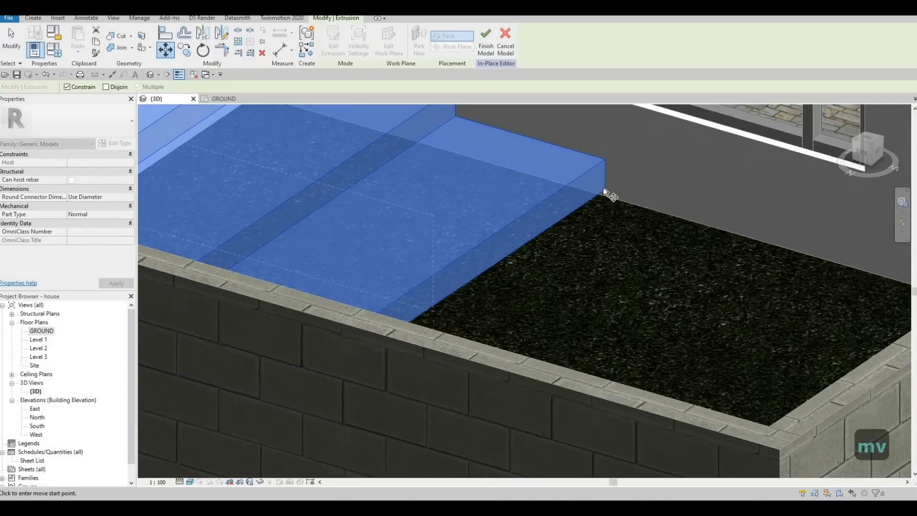
{"action": "key", "text": "Escape"}
{"action": "key", "text": "Escape"}
{"action": "key", "text": "Escape"}
Inspect the rear steps in the South, North, East and West elevations.
{"action": "scroll", "coordinate": [467, 225], "scroll_direction": "down", "scroll_amount": 4}
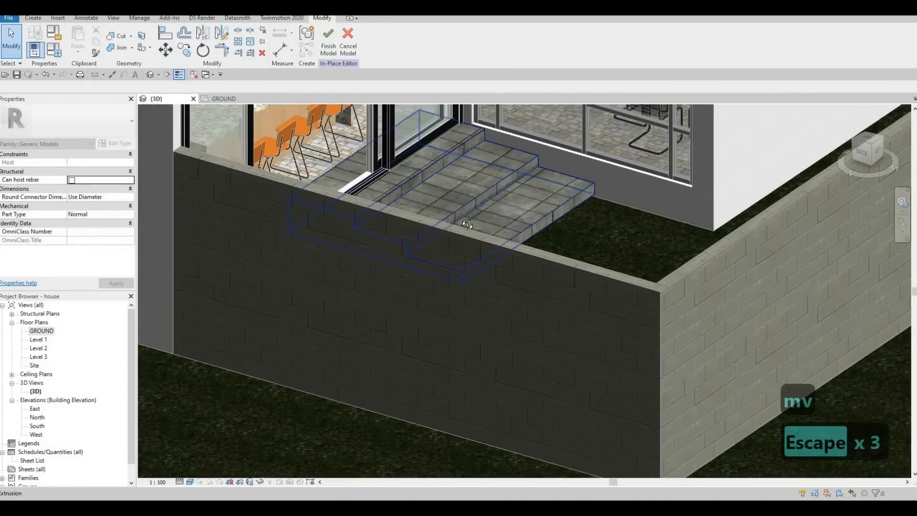
{"action": "middle_click_drag", "start_coordinate": [467, 225], "coordinate": [316, 211], "text": "shift"}
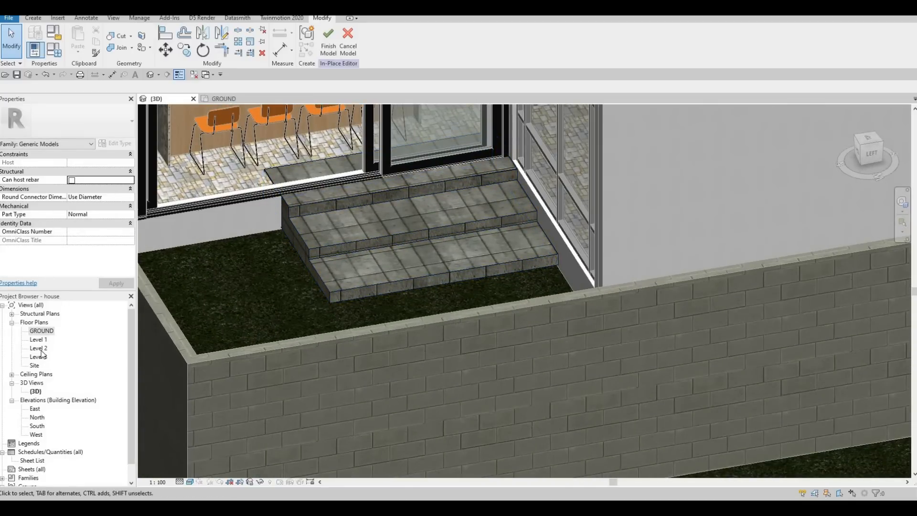
{"action": "double_click", "coordinate": [37, 426]}
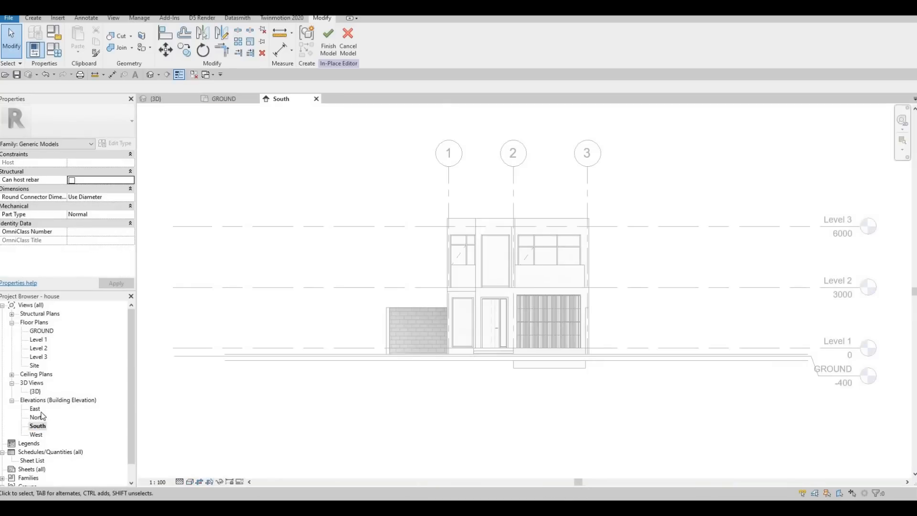
{"action": "double_click", "coordinate": [37, 417]}
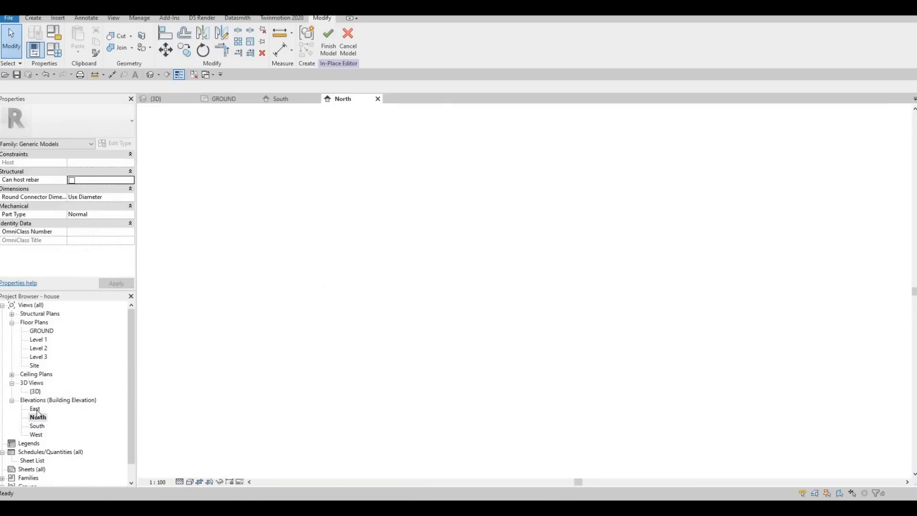
{"action": "double_click", "coordinate": [35, 408]}
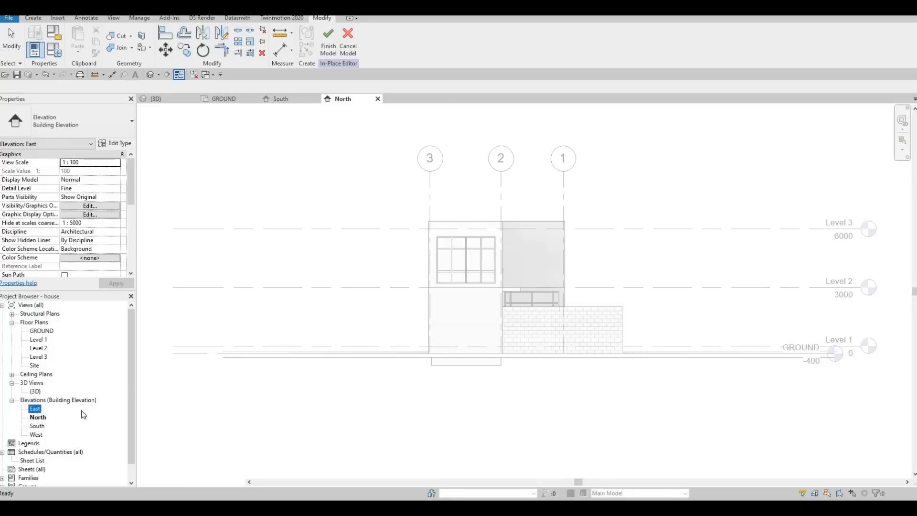
{"action": "double_click", "coordinate": [37, 435]}
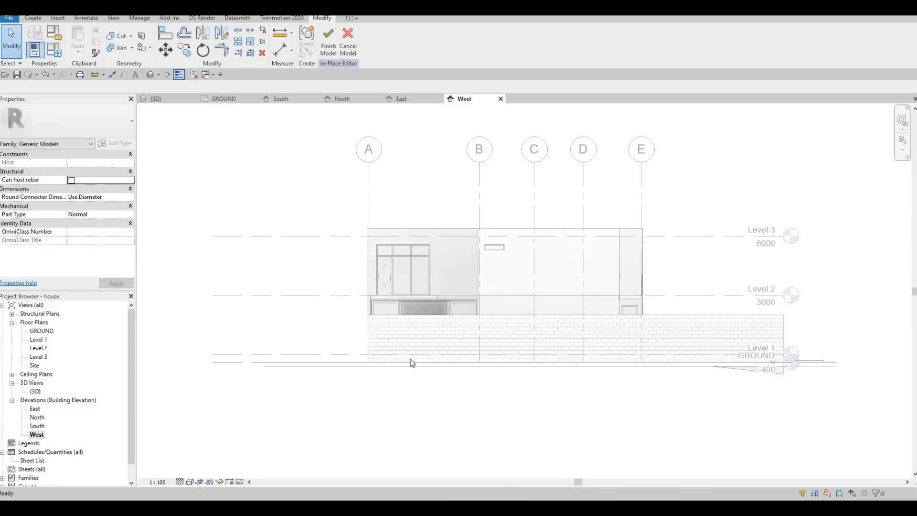
Set the West elevation to Wireframe and select the rear steps' extrusion.
{"action": "left_click", "coordinate": [189, 481]}
{"action": "left_click", "coordinate": [215, 423]}
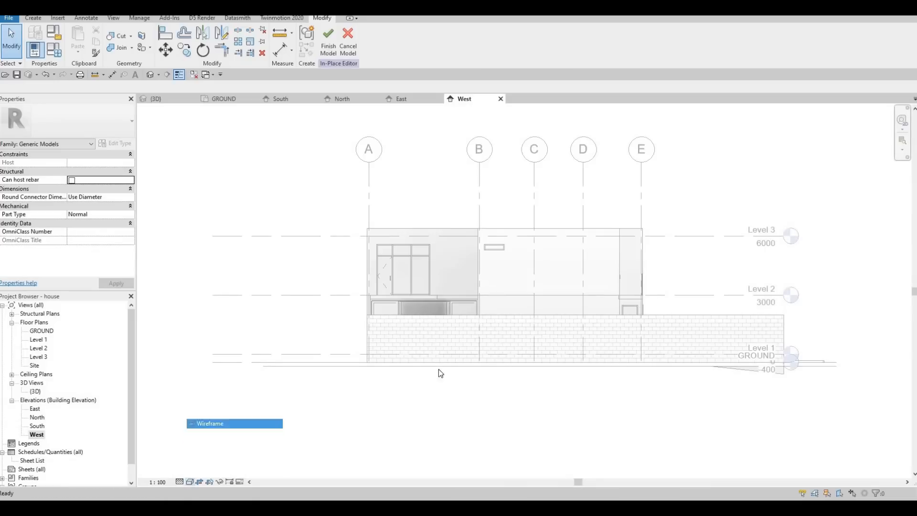
{"action": "scroll", "coordinate": [409, 339], "scroll_direction": "up", "scroll_amount": 4}
{"action": "left_click", "coordinate": [413, 347]}
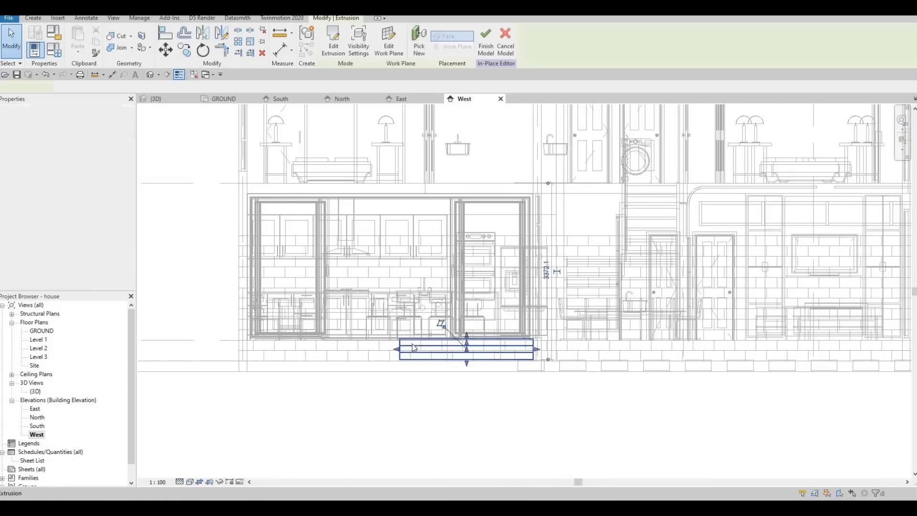
{"action": "scroll", "coordinate": [413, 345], "scroll_direction": "up", "scroll_amount": 3}
{"action": "scroll", "coordinate": [413, 345], "scroll_direction": "up", "scroll_amount": 2}
{"action": "scroll", "coordinate": [350, 344], "scroll_direction": "up", "scroll_amount": 1}
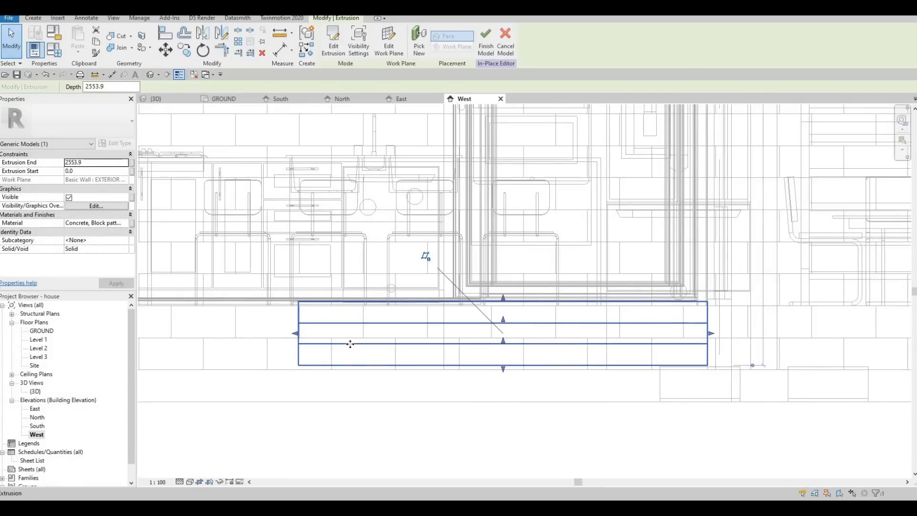
Move the rear steps' extrusion within the West elevation.
{"action": "key", "text": "m"}
{"action": "key", "text": "v"}
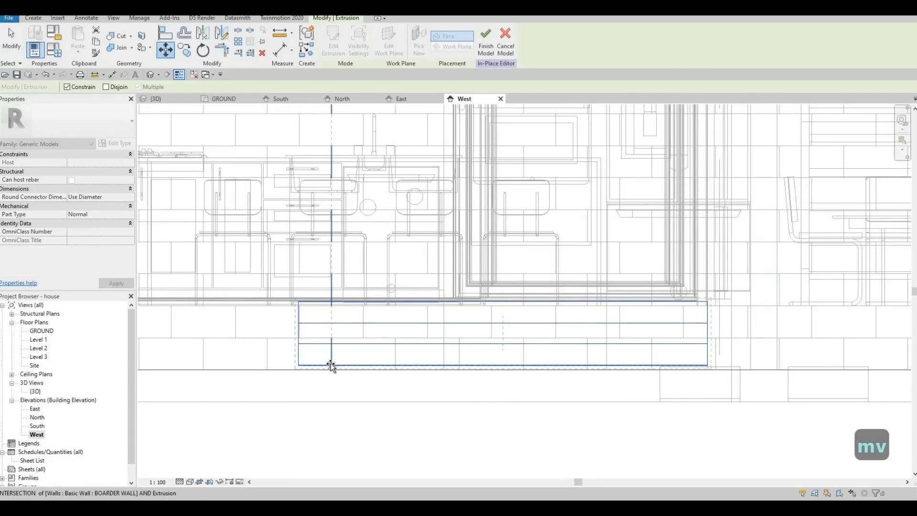
{"action": "left_click", "coordinate": [332, 366]}
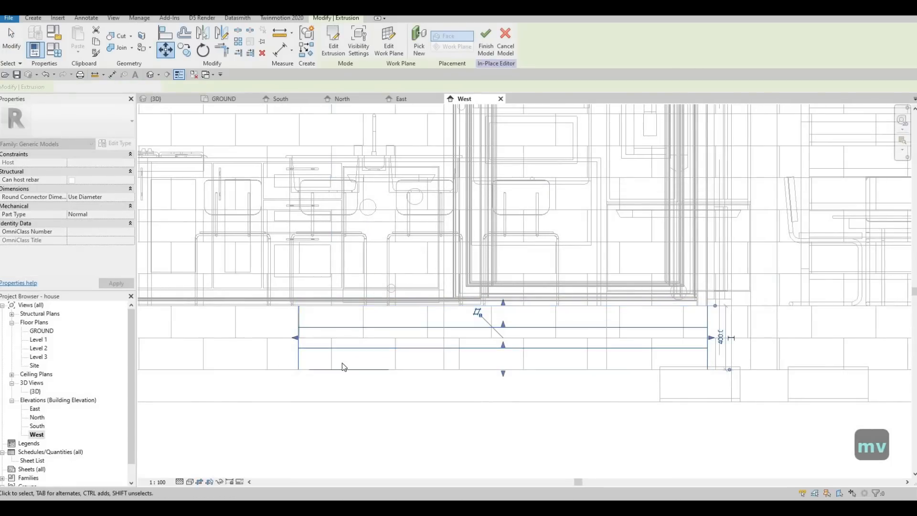
{"action": "left_click", "coordinate": [353, 387]}
{"action": "scroll", "coordinate": [323, 298], "scroll_direction": "down", "scroll_amount": 2}
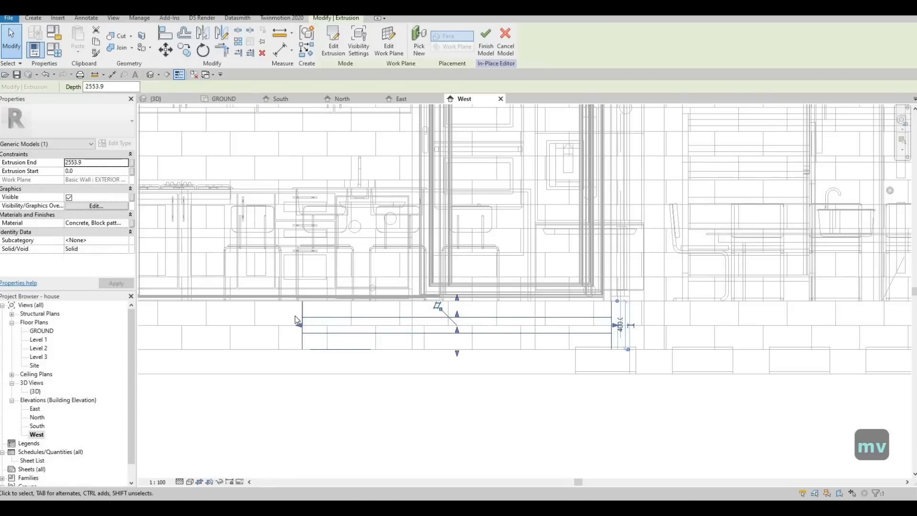
Drag the extrusion's end handles to lengthen the rear steps along the wall.
{"action": "left_click_drag", "start_coordinate": [299, 326], "coordinate": [181, 324]}
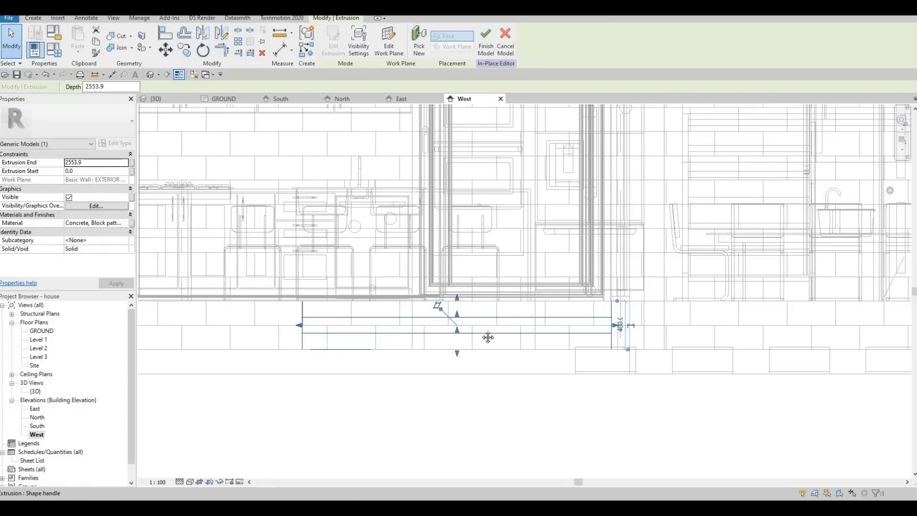
{"action": "left_click_drag", "start_coordinate": [488, 337], "coordinate": [152, 262]}
{"action": "middle_click_drag", "start_coordinate": [151, 262], "coordinate": [432, 256]}
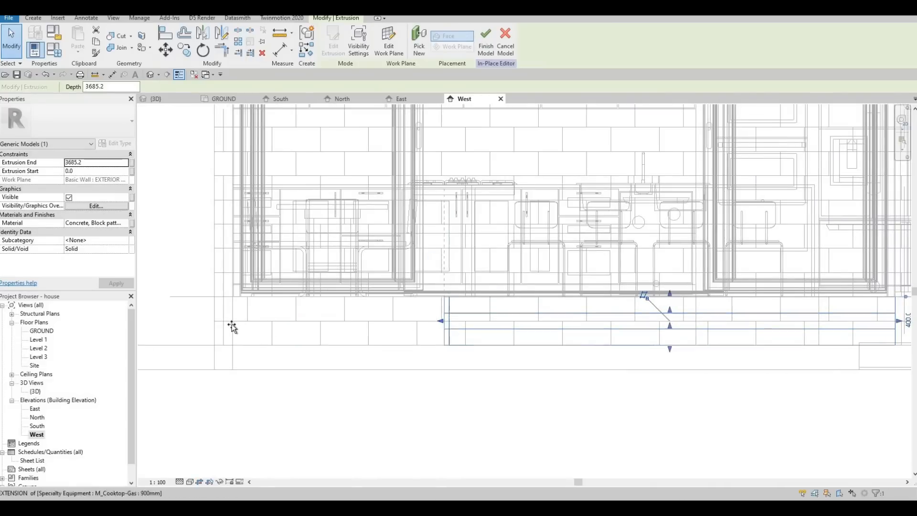
{"action": "left_click_drag", "start_coordinate": [232, 327], "coordinate": [232, 327]}
{"action": "scroll", "coordinate": [623, 315], "scroll_direction": "down", "scroll_amount": 2}
{"action": "middle_click_drag", "start_coordinate": [827, 319], "coordinate": [623, 315]}
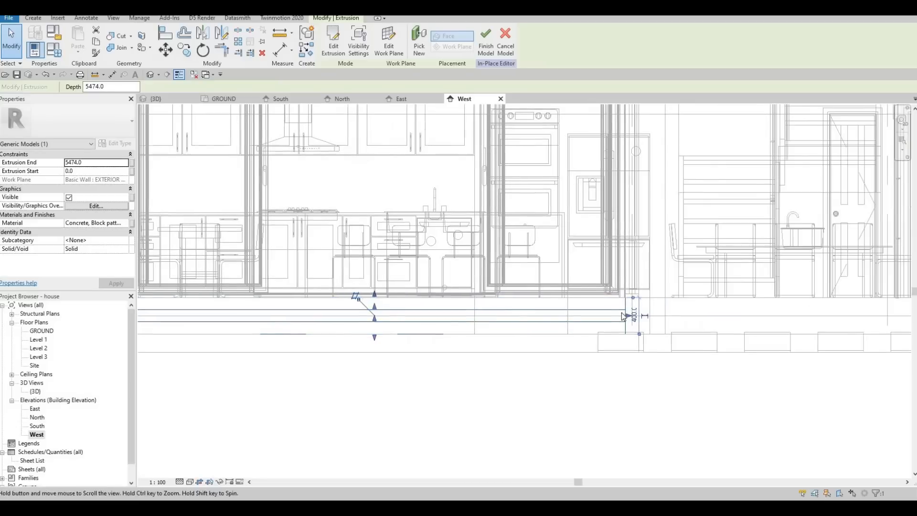
{"action": "scroll", "coordinate": [623, 315], "scroll_direction": "up", "scroll_amount": 2}
{"action": "left_click_drag", "start_coordinate": [606, 315], "coordinate": [268, 272]}
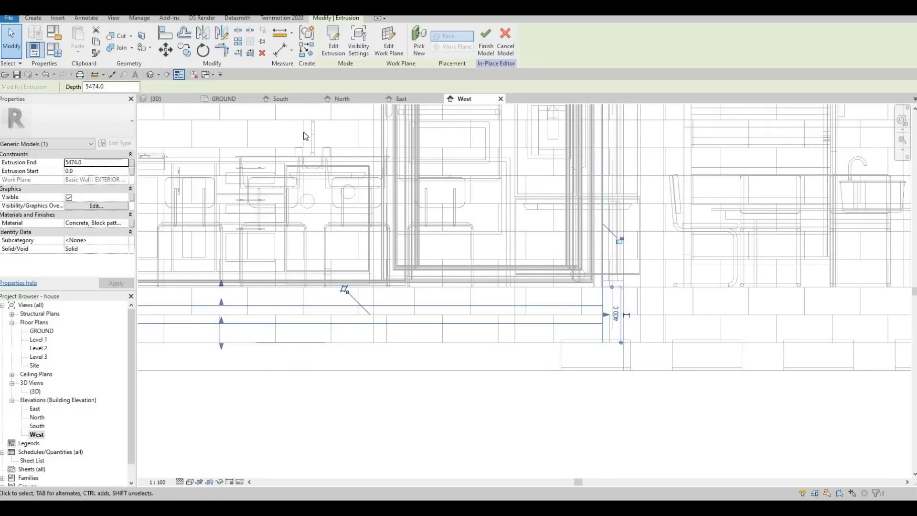
Finish the in-place model and switch to the 3D view.
{"action": "scroll", "coordinate": [305, 135], "scroll_direction": "down", "scroll_amount": 1}
{"action": "middle_click_drag", "start_coordinate": [158, 109], "coordinate": [230, 65]}
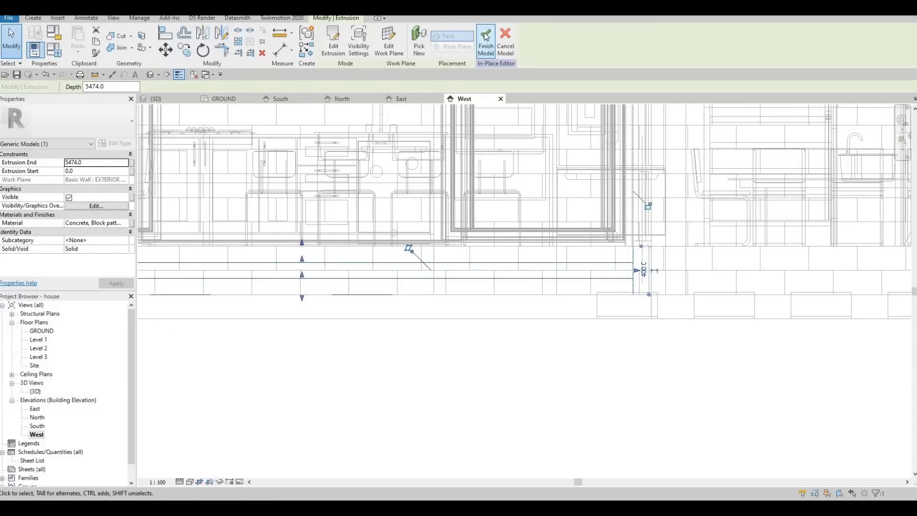
{"action": "left_click", "coordinate": [178, 99]}
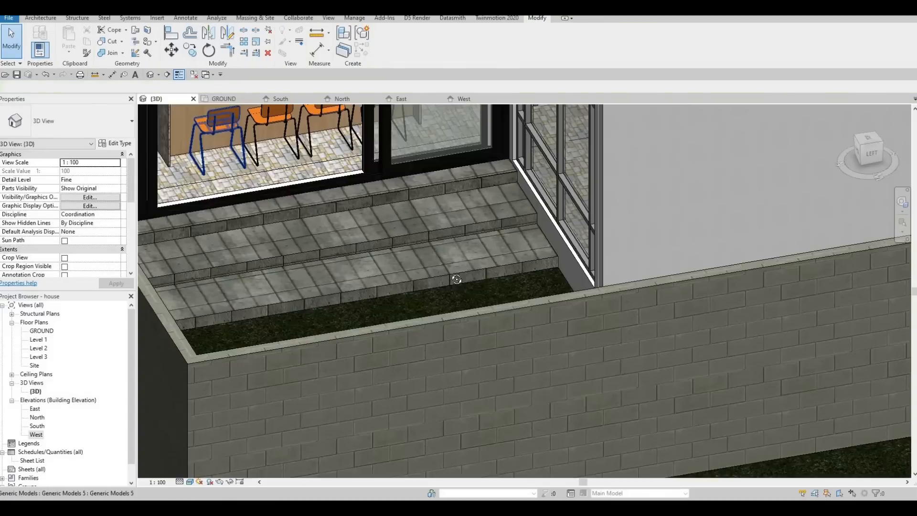
Examine the rear steps' extrusions in the 3D view.
{"action": "scroll", "coordinate": [516, 273], "scroll_direction": "down", "scroll_amount": 2}
{"action": "middle_click_drag", "start_coordinate": [485, 218], "coordinate": [511, 196]}
{"action": "left_click", "coordinate": [309, 210]}
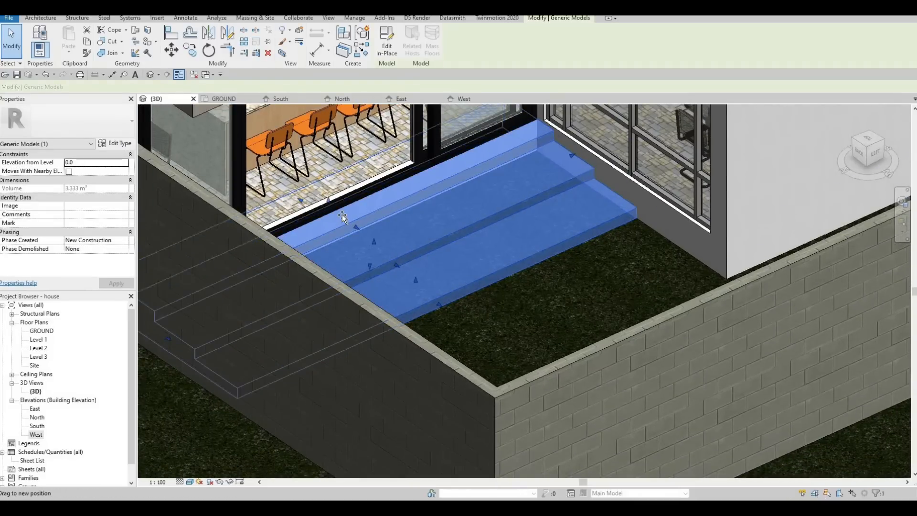
{"action": "left_click_drag", "start_coordinate": [304, 203], "coordinate": [407, 281]}
{"action": "key", "text": "Escape"}
{"action": "key", "text": "Escape"}
{"action": "left_click", "coordinate": [411, 284]}
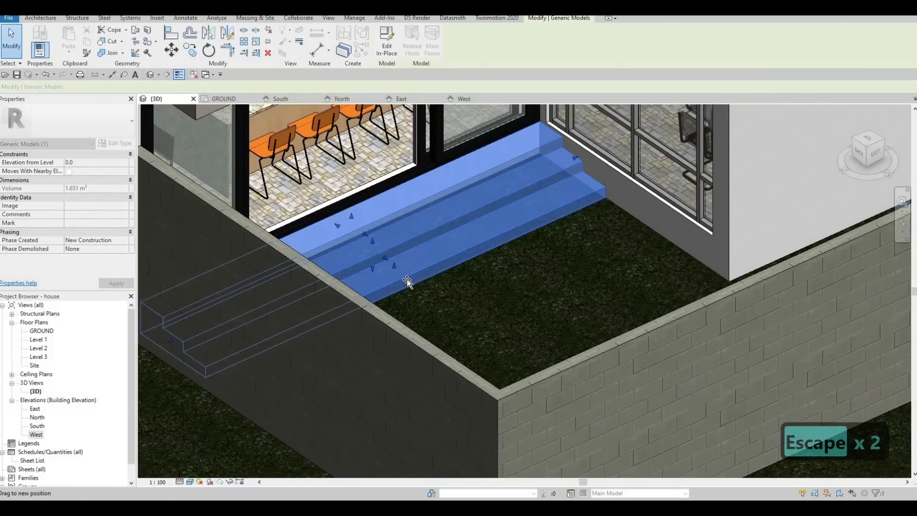
{"action": "key", "text": "Escape"}
{"action": "middle_click_drag", "start_coordinate": [497, 285], "coordinate": [419, 308], "text": "shift"}
{"action": "scroll", "coordinate": [454, 271], "scroll_direction": "up", "scroll_amount": 4}
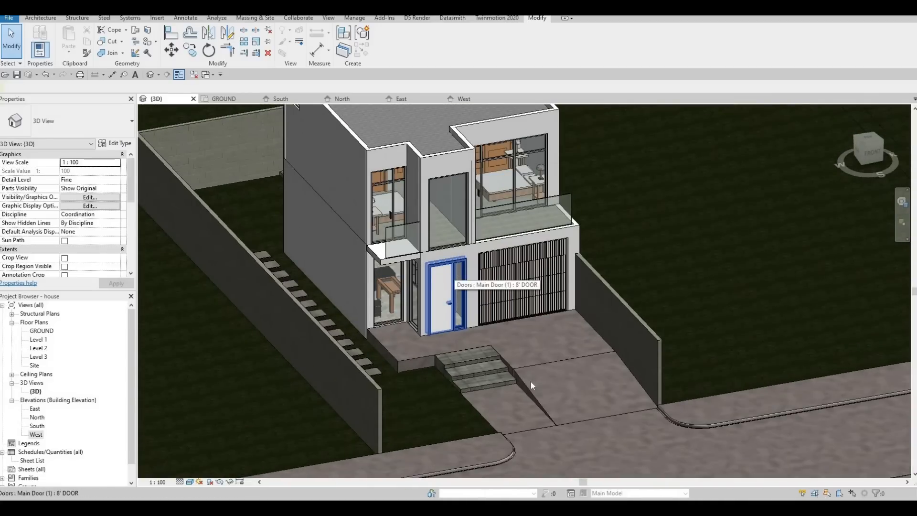
Edit the front entry steps in place and start a Void Sweep.
{"action": "scroll", "coordinate": [428, 353], "scroll_direction": "up", "scroll_amount": 5}
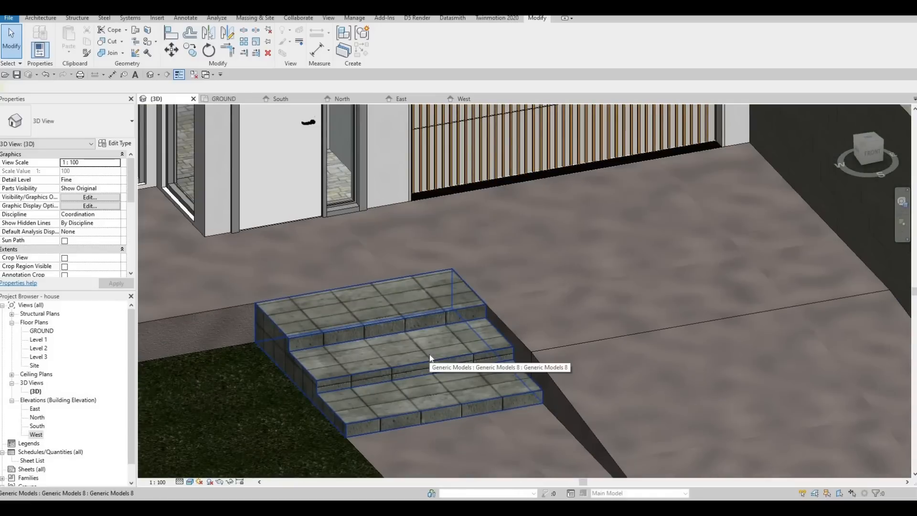
{"action": "left_click", "coordinate": [429, 357]}
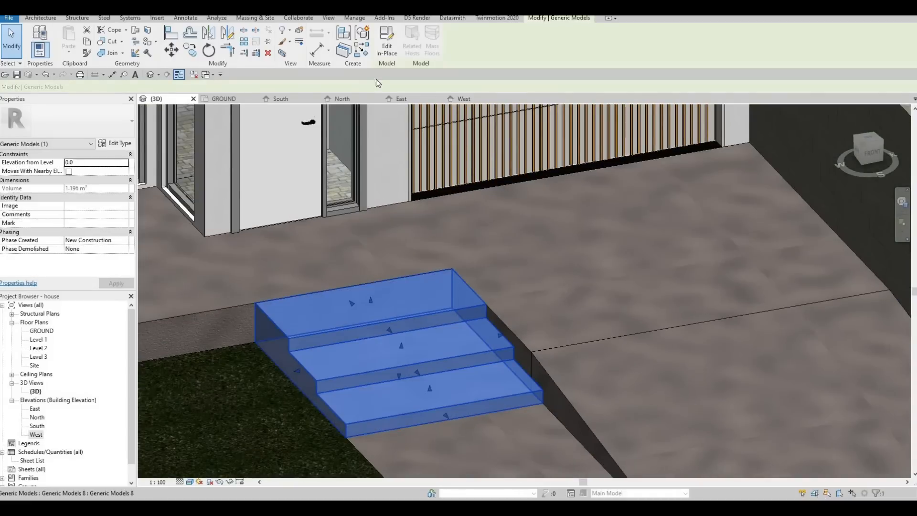
{"action": "left_click", "coordinate": [386, 50]}
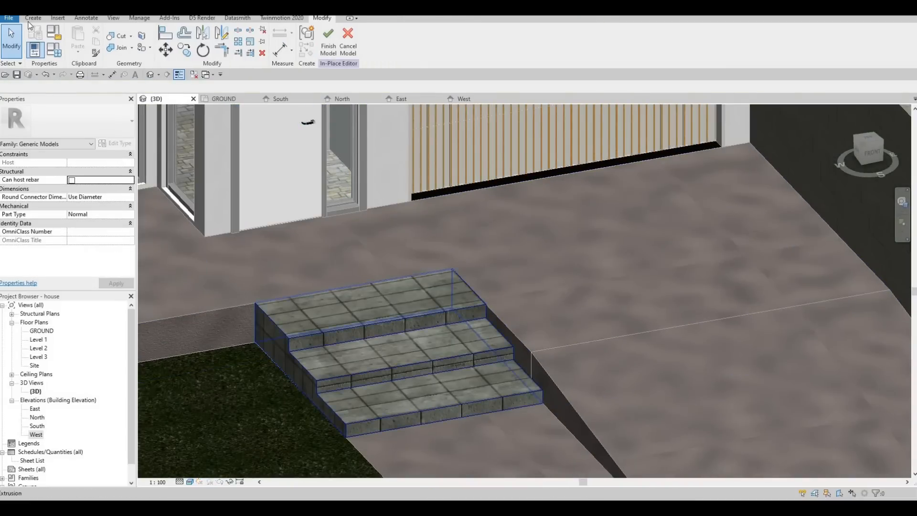
{"action": "left_click", "coordinate": [31, 19]}
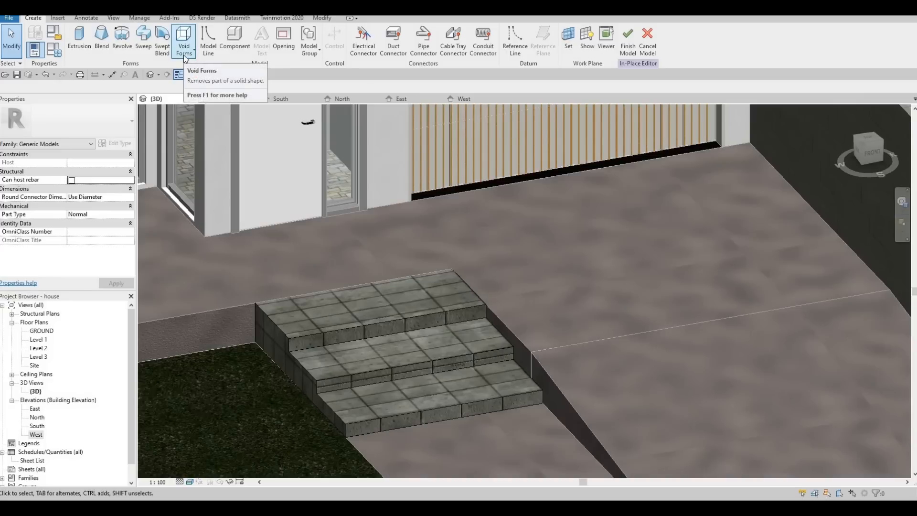
{"action": "left_click", "coordinate": [184, 53]}
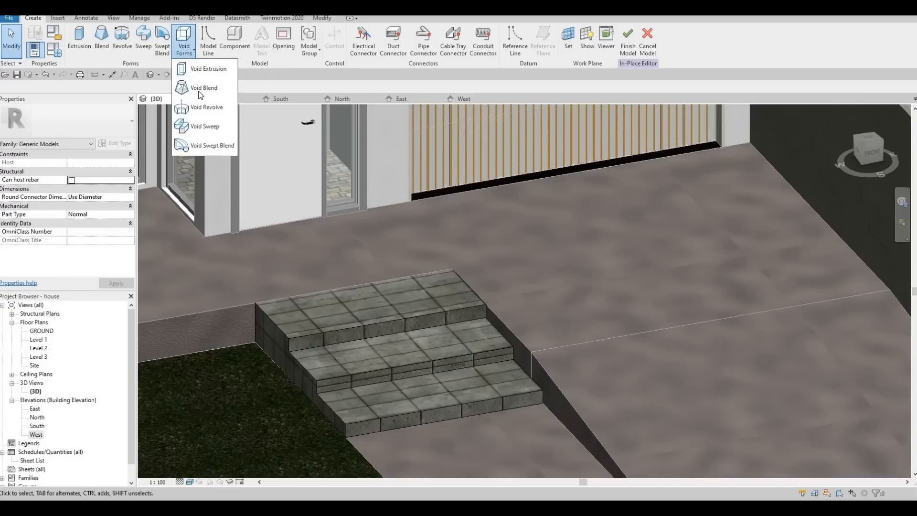
{"action": "left_click", "coordinate": [203, 130]}
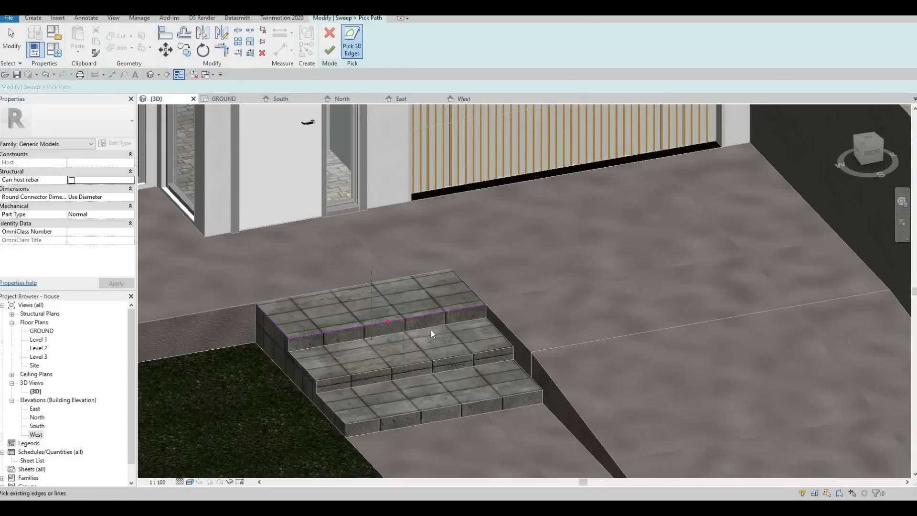
Pick the top step's front edge as the sweep path and finish the path.
{"action": "scroll", "coordinate": [431, 330], "scroll_direction": "up", "scroll_amount": 2}
{"action": "middle_click_drag", "start_coordinate": [430, 329], "coordinate": [455, 308]}
{"action": "scroll", "coordinate": [508, 323], "scroll_direction": "up", "scroll_amount": 2}
{"action": "middle_click_drag", "start_coordinate": [618, 188], "coordinate": [367, 338]}
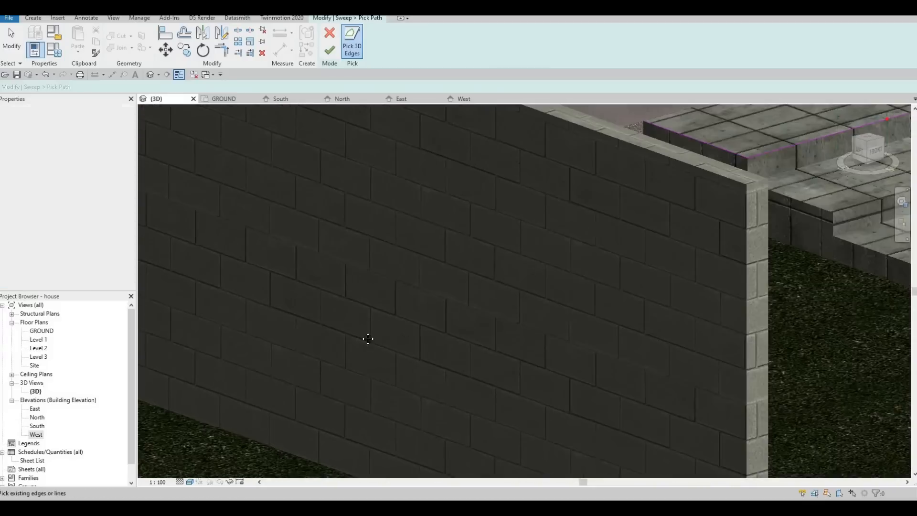
{"action": "scroll", "coordinate": [531, 230], "scroll_direction": "down", "scroll_amount": 3}
{"action": "middle_click_drag", "start_coordinate": [531, 230], "coordinate": [330, 257]}
{"action": "scroll", "coordinate": [498, 201], "scroll_direction": "up", "scroll_amount": 6}
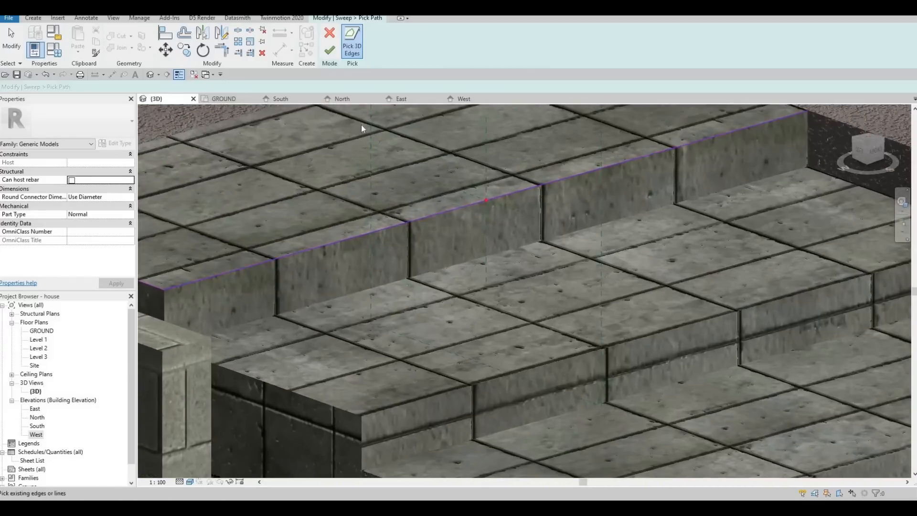
{"action": "middle_click_drag", "start_coordinate": [361, 125], "coordinate": [358, 129], "text": "shift"}
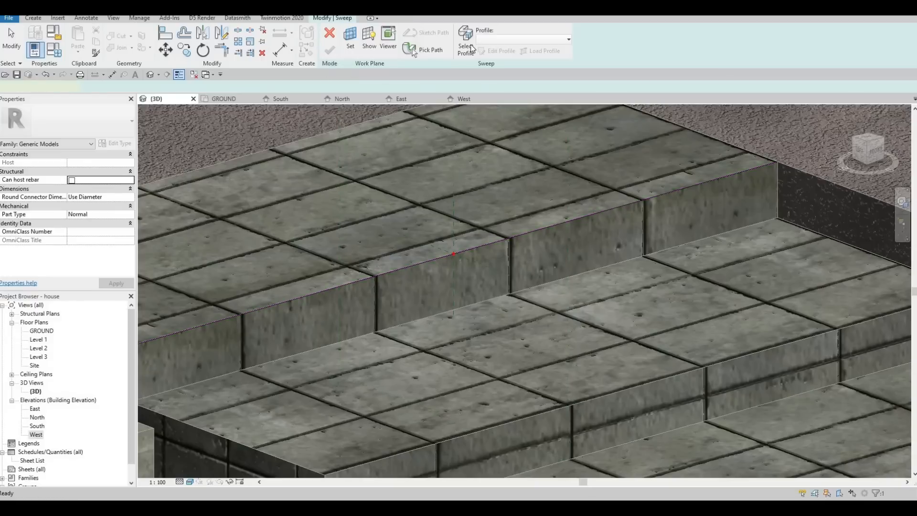
Edit the sweep profile and sketch a small rectangle on the top riser just below its edge.
{"action": "left_click", "coordinate": [333, 20]}
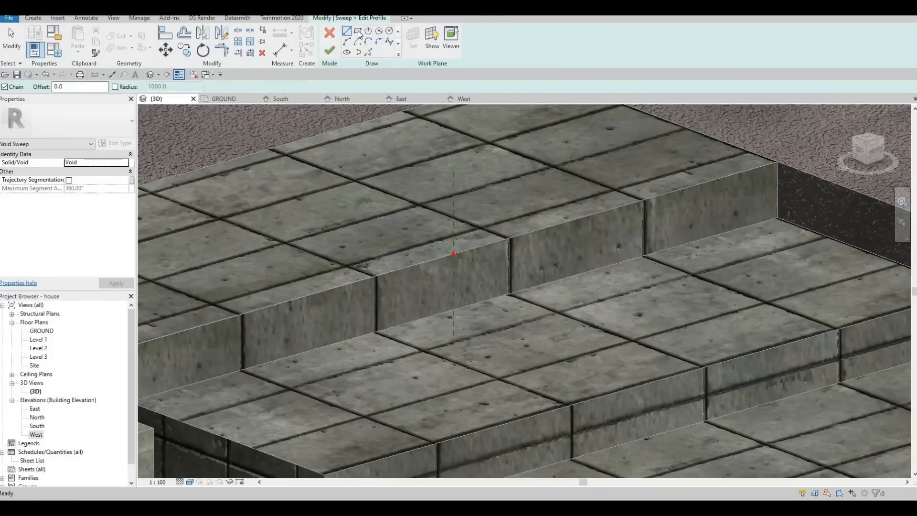
{"action": "scroll", "coordinate": [458, 285], "scroll_direction": "up", "scroll_amount": 5}
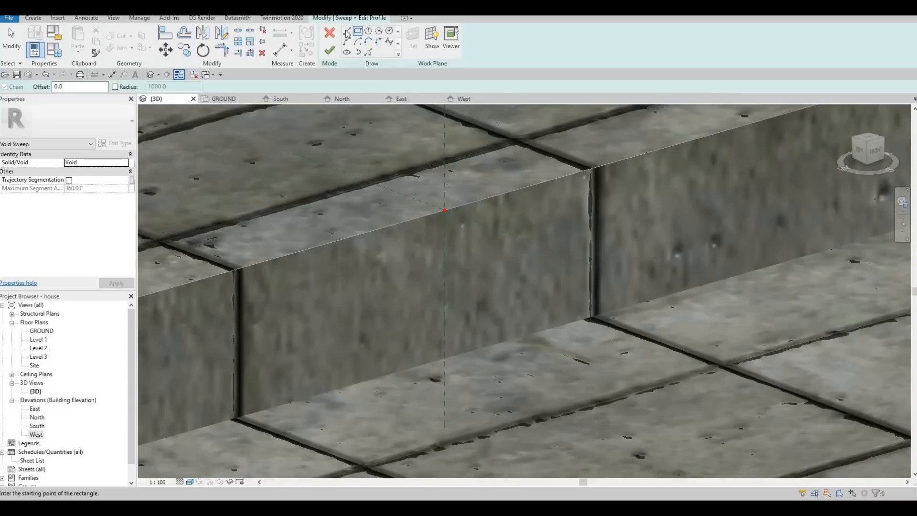
{"action": "key", "text": "l"}
{"action": "key", "text": "i"}
{"action": "left_click", "coordinate": [444, 210]}
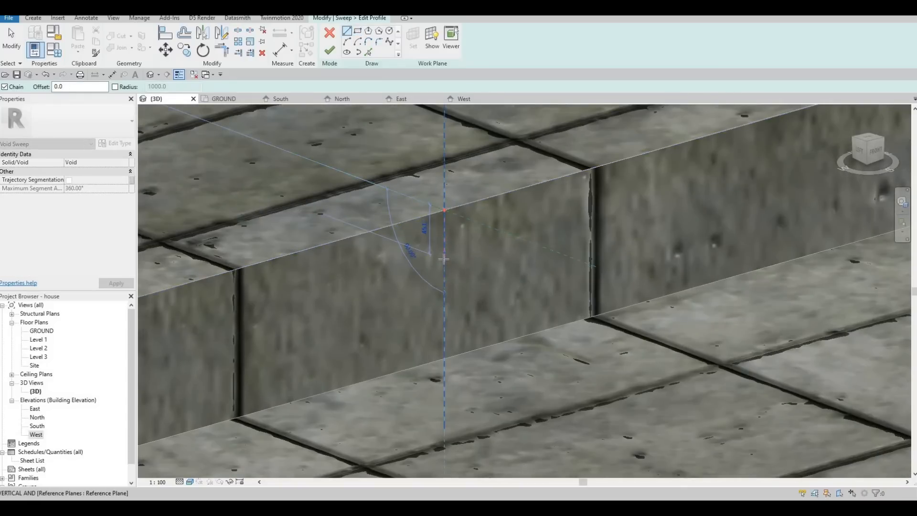
{"action": "left_click", "coordinate": [444, 252]}
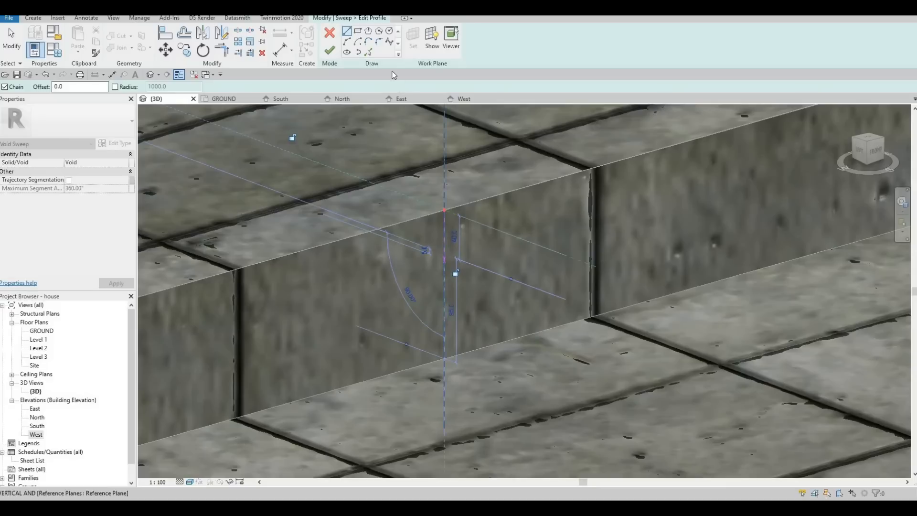
{"action": "key", "text": "Escape"}
{"action": "left_click", "coordinate": [358, 32]}
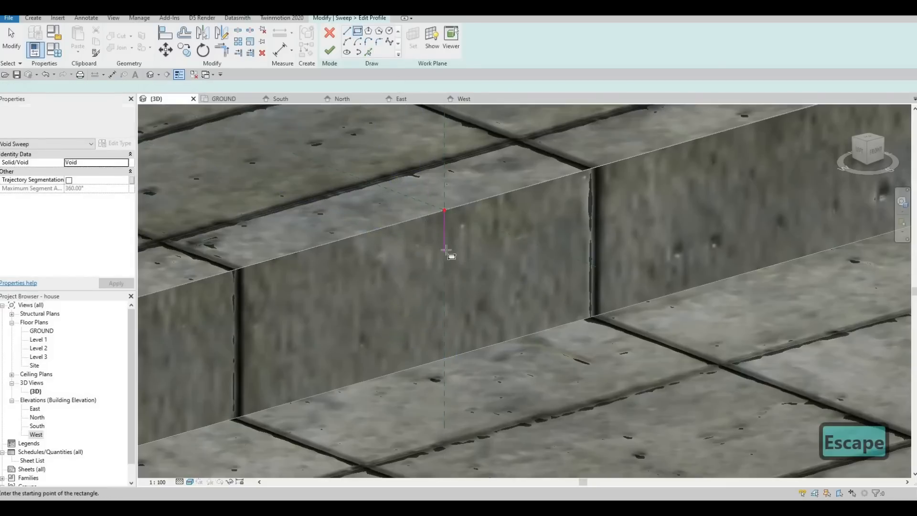
{"action": "left_click", "coordinate": [432, 264]}
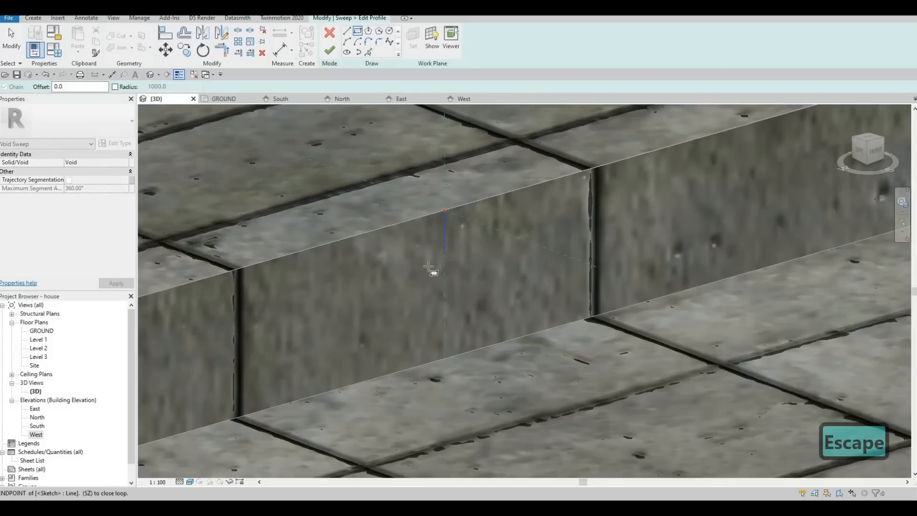
{"action": "key", "text": "Escape"}
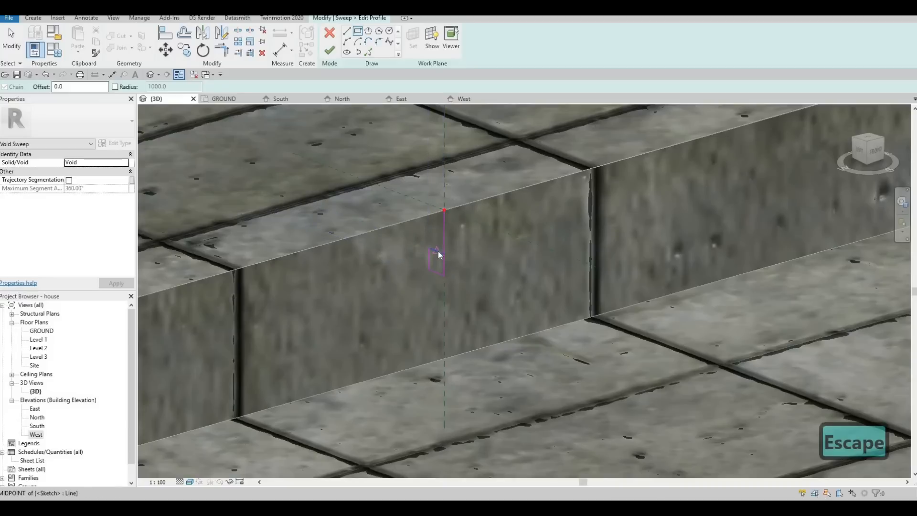
{"action": "key", "text": "Escape"}
{"action": "left_click", "coordinate": [427, 255]}
{"action": "key", "text": "Escape"}
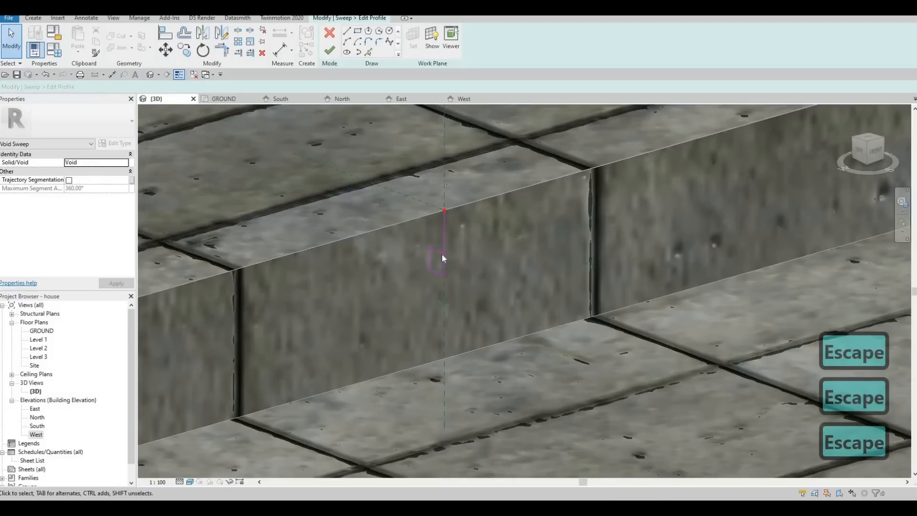
{"action": "left_click", "coordinate": [443, 240]}
{"action": "key", "text": "Escape"}
Delete the stray 40 mm line from the profile and finish the profile.
{"action": "left_click", "coordinate": [435, 242]}
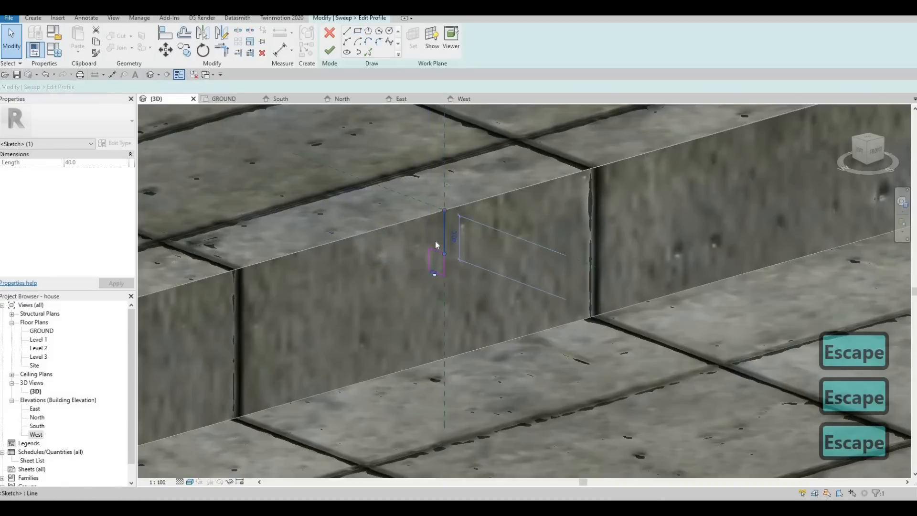
{"action": "key", "text": "Delete"}
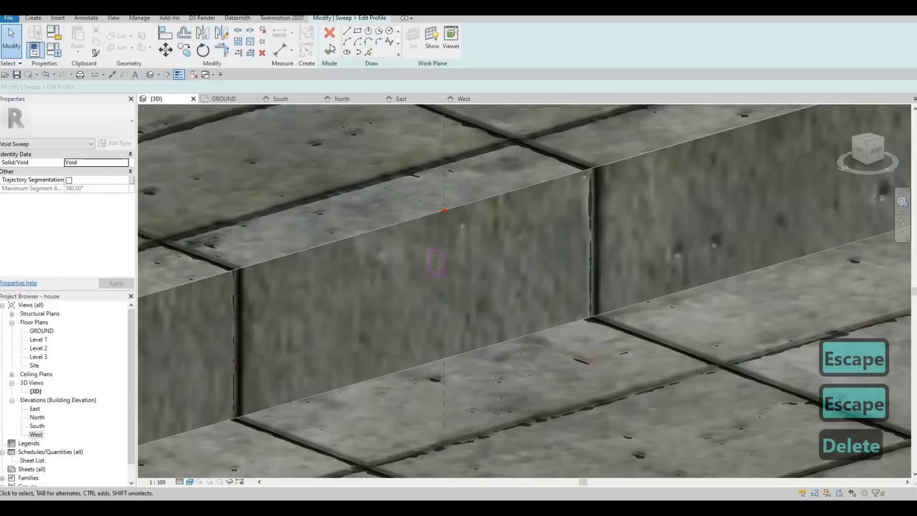
{"action": "left_click", "coordinate": [330, 49]}
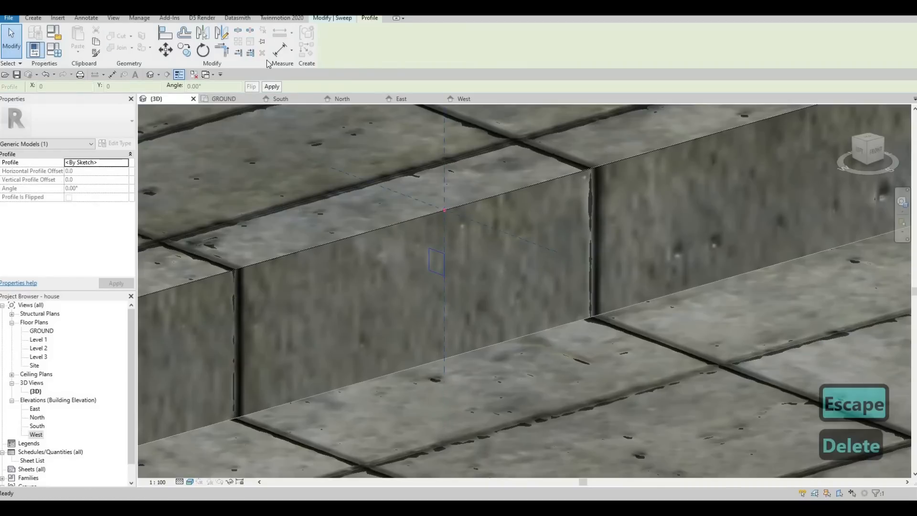
{"action": "left_click", "coordinate": [331, 20]}
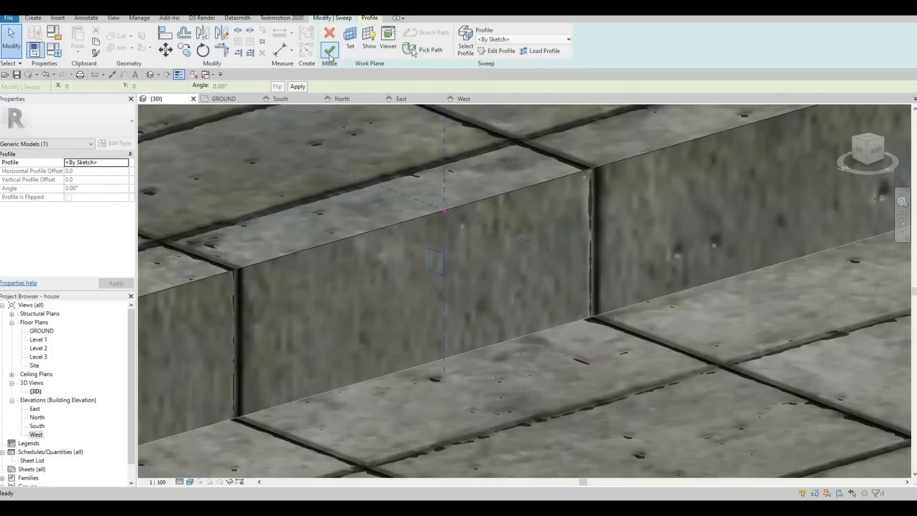
Finish the void sweep and cut it into the front steps to form a groove.
{"action": "left_click", "coordinate": [329, 55]}
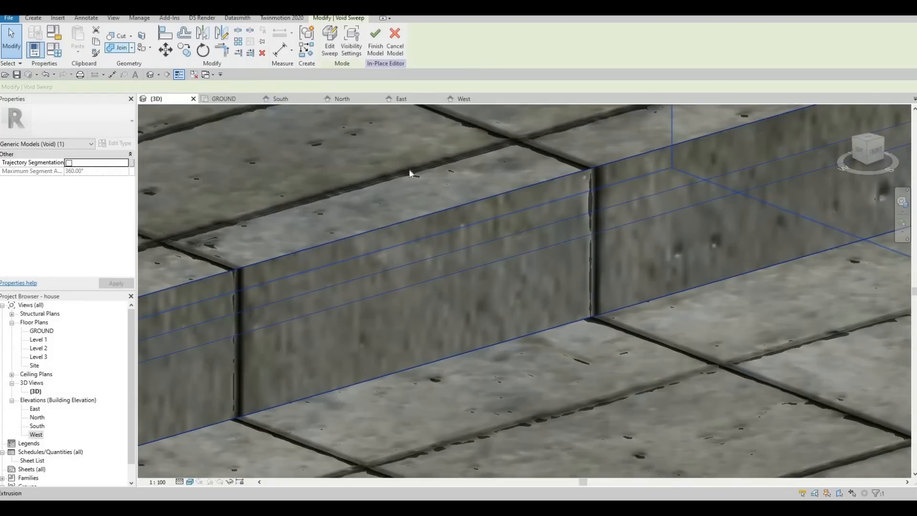
{"action": "left_click", "coordinate": [449, 236]}
{"action": "scroll", "coordinate": [449, 237], "scroll_direction": "down", "scroll_amount": 3}
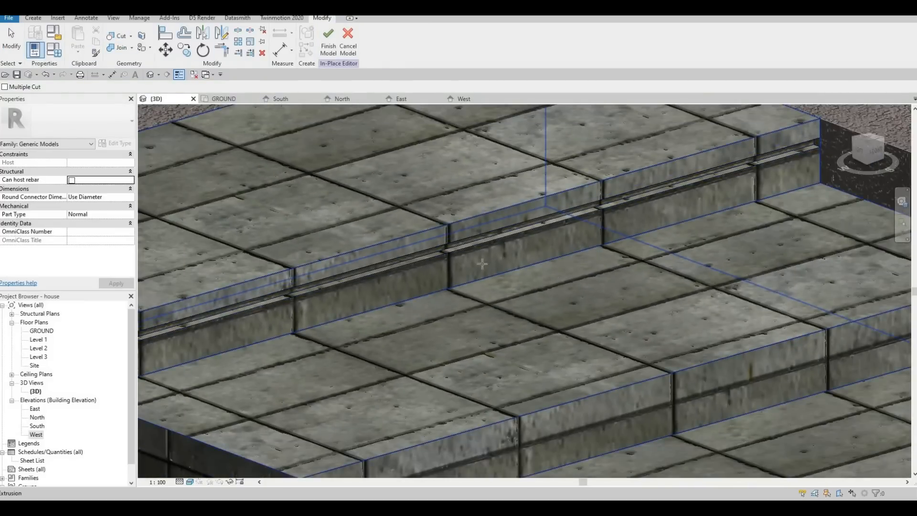
Start a void sweep and pick the middle step's front edge as its path, then finish the path.
{"action": "scroll", "coordinate": [345, 196], "scroll_direction": "down", "scroll_amount": 3}
{"action": "middle_click_drag", "start_coordinate": [497, 223], "coordinate": [414, 164]}
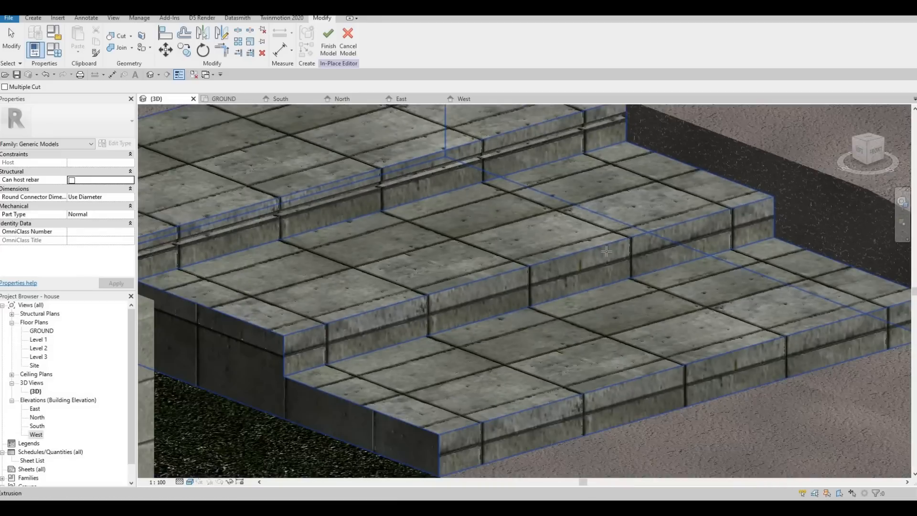
{"action": "middle_click_drag", "start_coordinate": [538, 257], "coordinate": [628, 264]}
{"action": "middle_click_drag", "start_coordinate": [538, 242], "coordinate": [600, 279]}
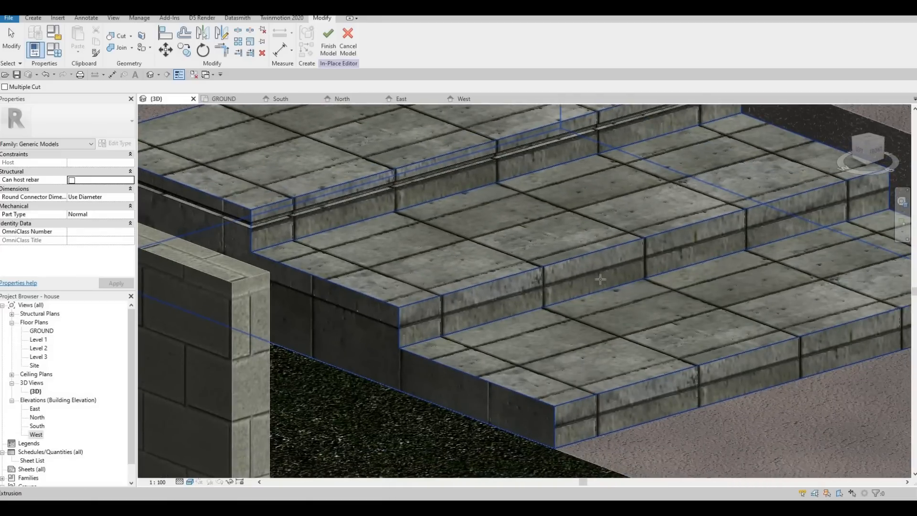
{"action": "scroll", "coordinate": [659, 320], "scroll_direction": "down", "scroll_amount": 4}
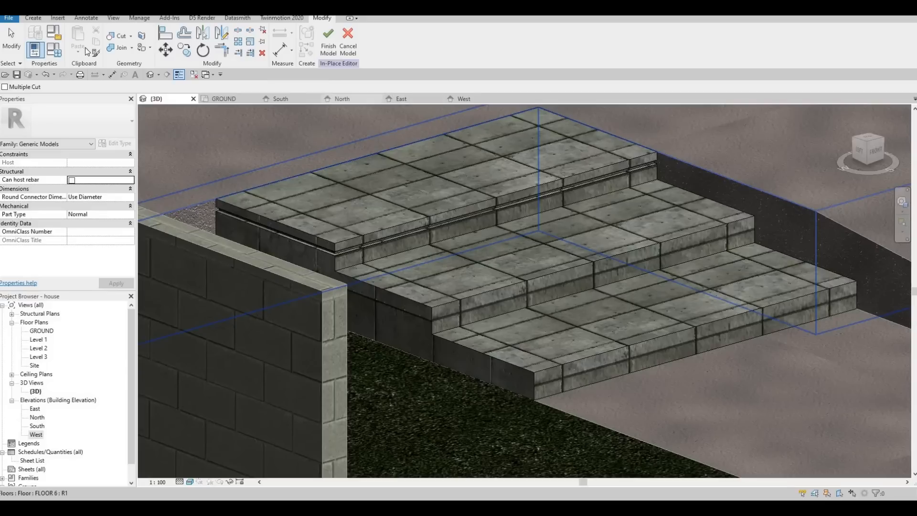
{"action": "left_click", "coordinate": [33, 18]}
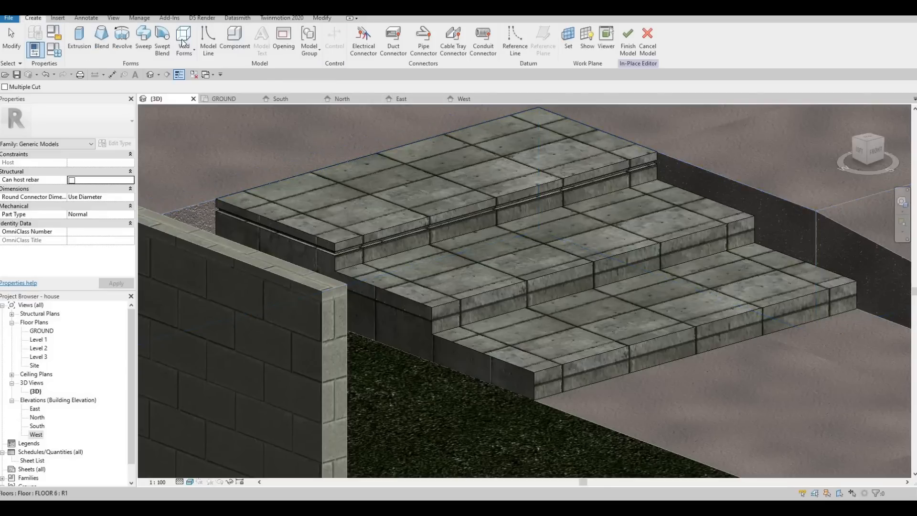
{"action": "left_click", "coordinate": [186, 50]}
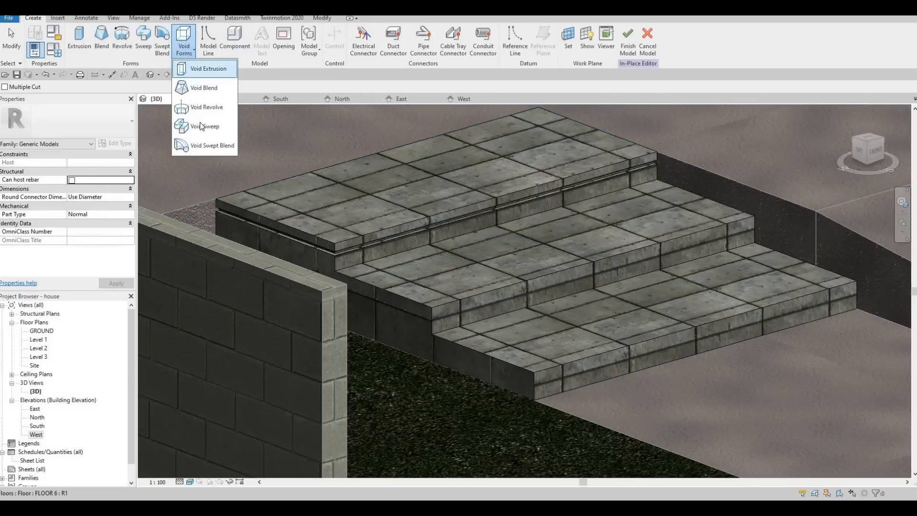
{"action": "left_click", "coordinate": [204, 126]}
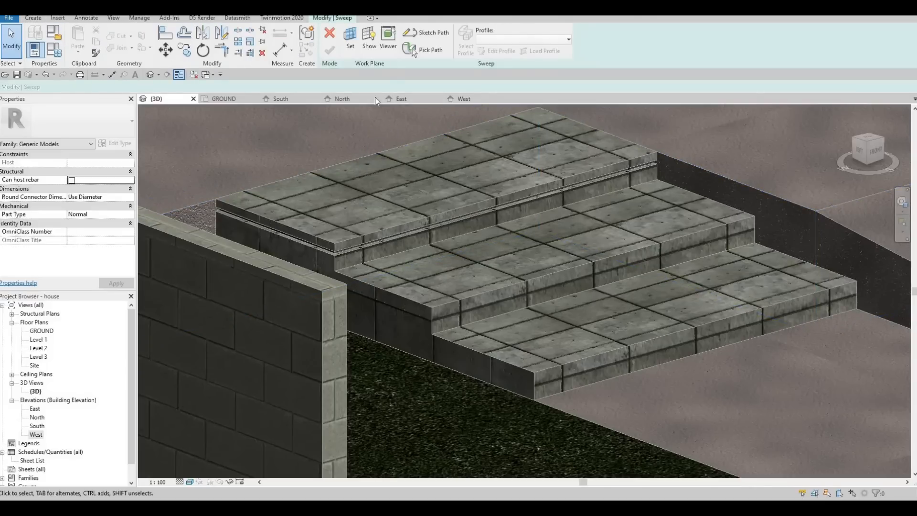
{"action": "left_click", "coordinate": [557, 269]}
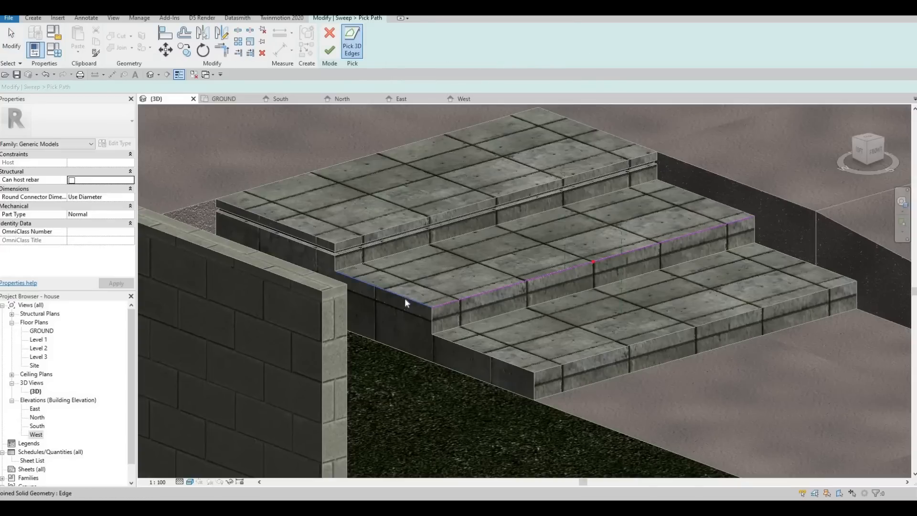
{"action": "left_click", "coordinate": [405, 299]}
{"action": "scroll", "coordinate": [532, 302], "scroll_direction": "up", "scroll_amount": 2}
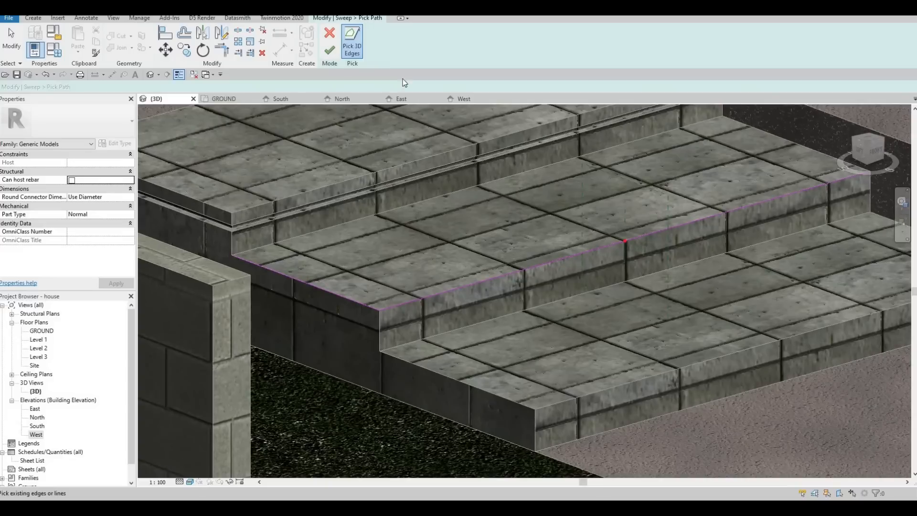
{"action": "left_click", "coordinate": [330, 49]}
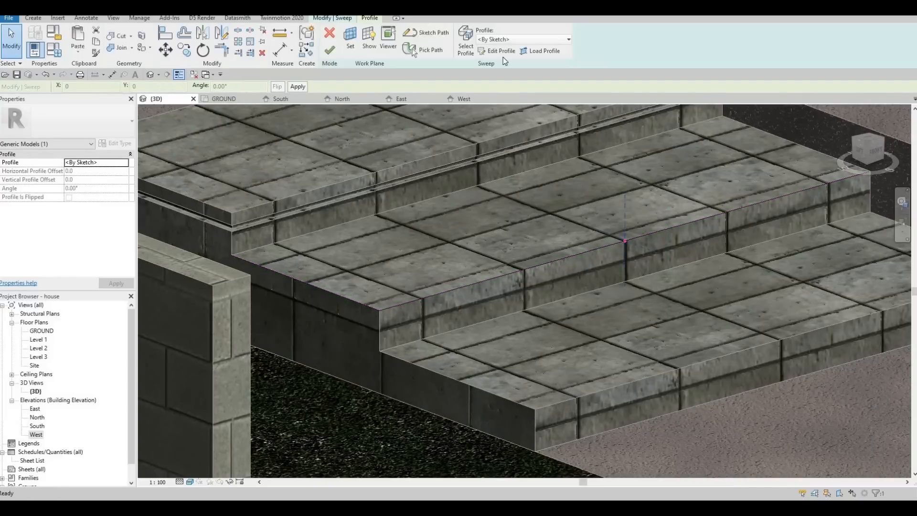
Edit the sweep profile, drawing a 40 mm line and a small rectangle on the middle riser just below its edge.
{"action": "left_click", "coordinate": [497, 51]}
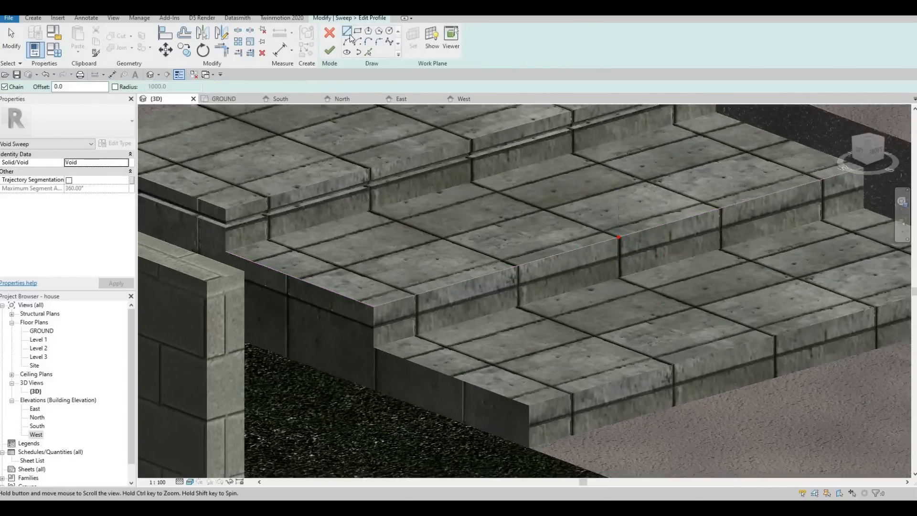
{"action": "scroll", "coordinate": [497, 182], "scroll_direction": "up", "scroll_amount": 5}
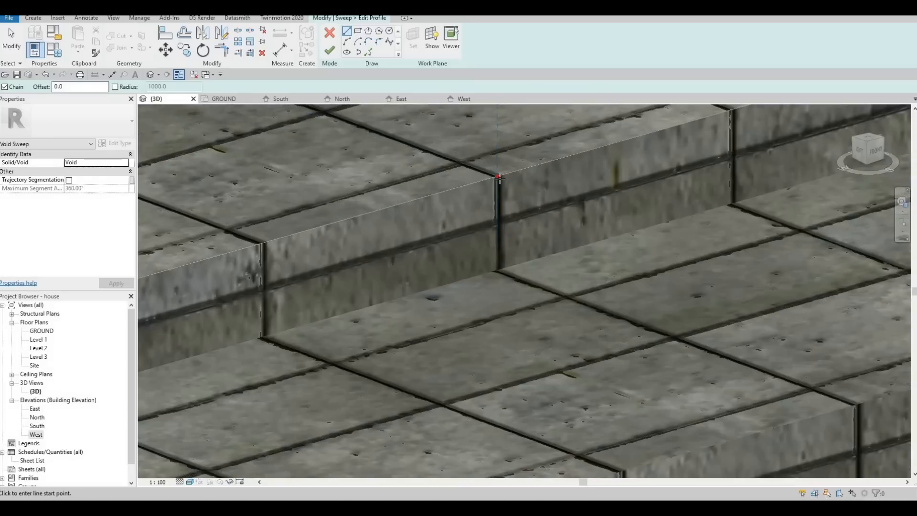
{"action": "left_click", "coordinate": [497, 191]}
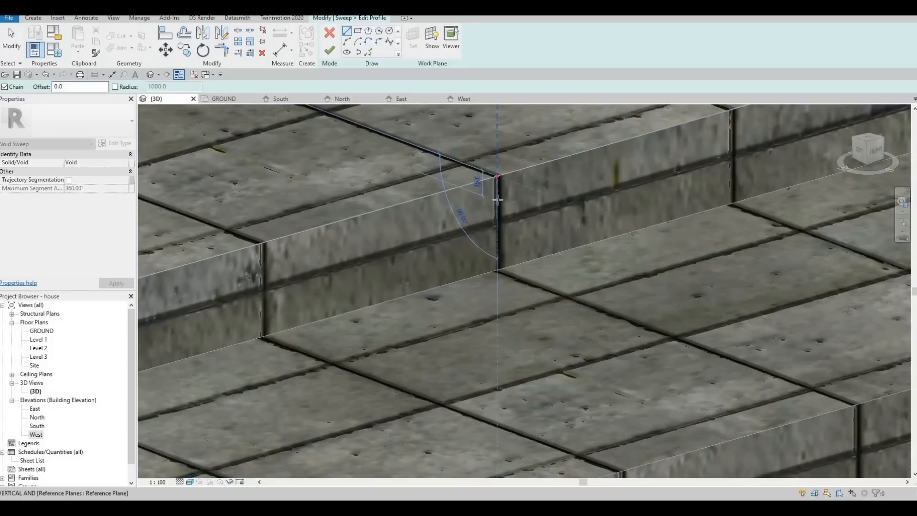
{"action": "type", "text": "40"}
{"action": "key", "text": "Return"}
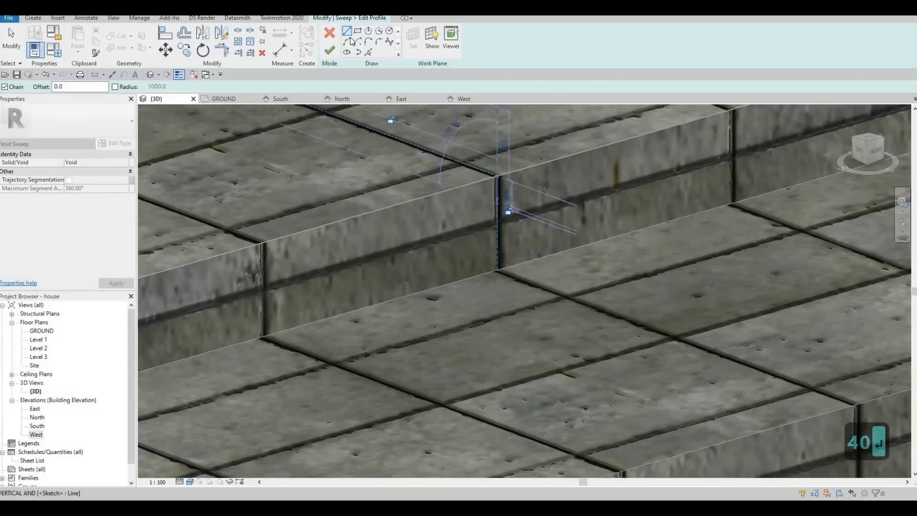
{"action": "scroll", "coordinate": [495, 215], "scroll_direction": "up", "scroll_amount": 2}
{"action": "left_click", "coordinate": [495, 167]}
{"action": "left_click", "coordinate": [477, 182]}
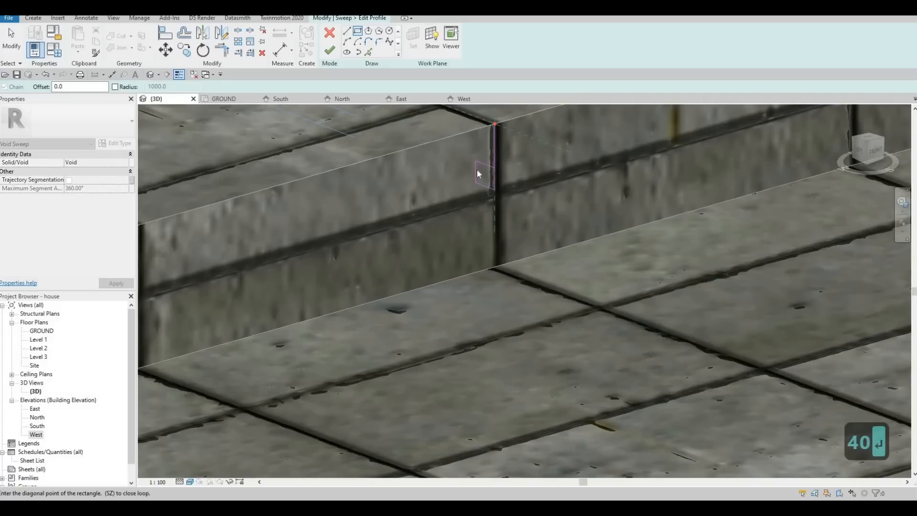
{"action": "key", "text": "Escape"}
{"action": "key", "text": "Escape"}
Set the profile rectangle's side length to 20 mm.
{"action": "left_click", "coordinate": [483, 142]}
{"action": "left_click", "coordinate": [485, 143]}
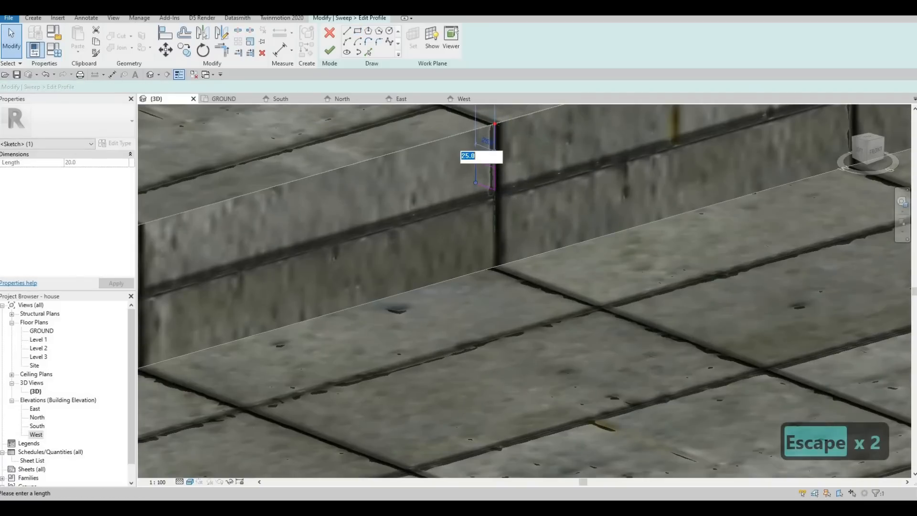
{"action": "type", "text": "20"}
{"action": "key", "text": "Return"}
{"action": "key", "text": "Escape"}
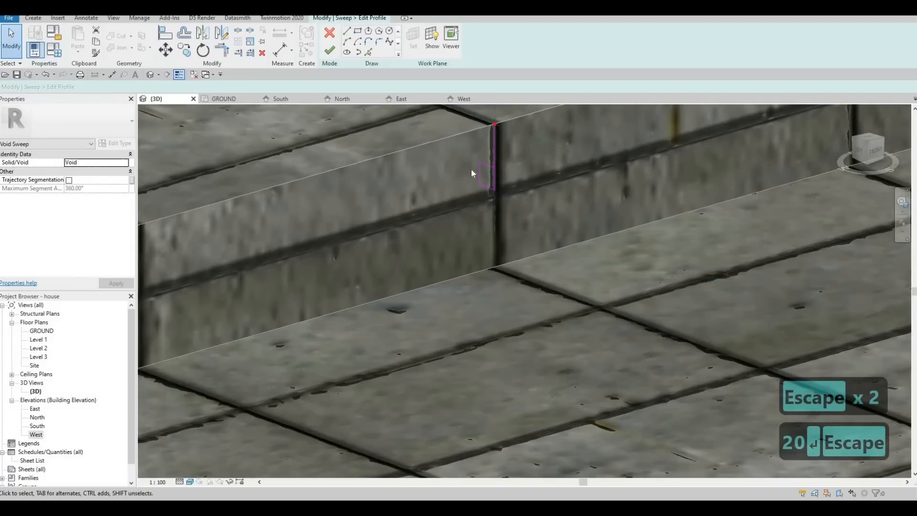
{"action": "key", "text": "Escape"}
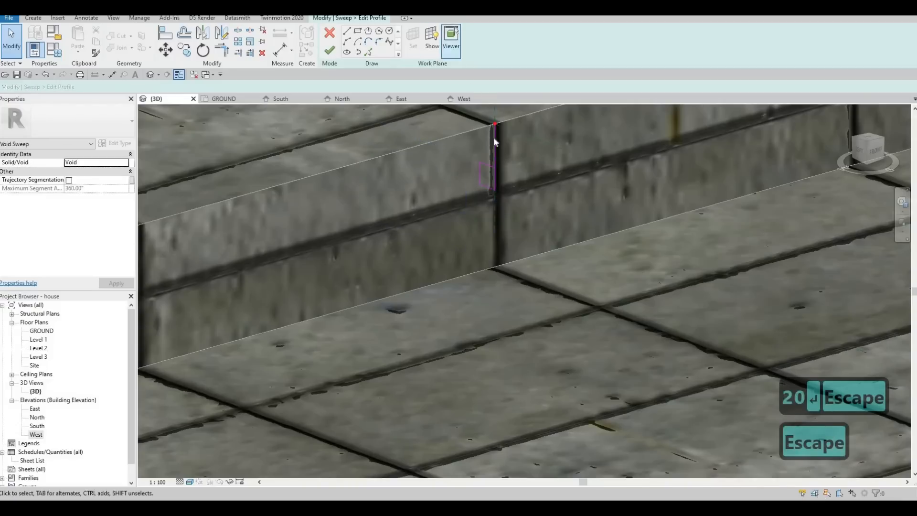
{"action": "key", "text": "Escape"}
Delete the stray 40 mm line from the profile and finish the profile.
{"action": "left_click", "coordinate": [494, 136]}
{"action": "key", "text": "Delete"}
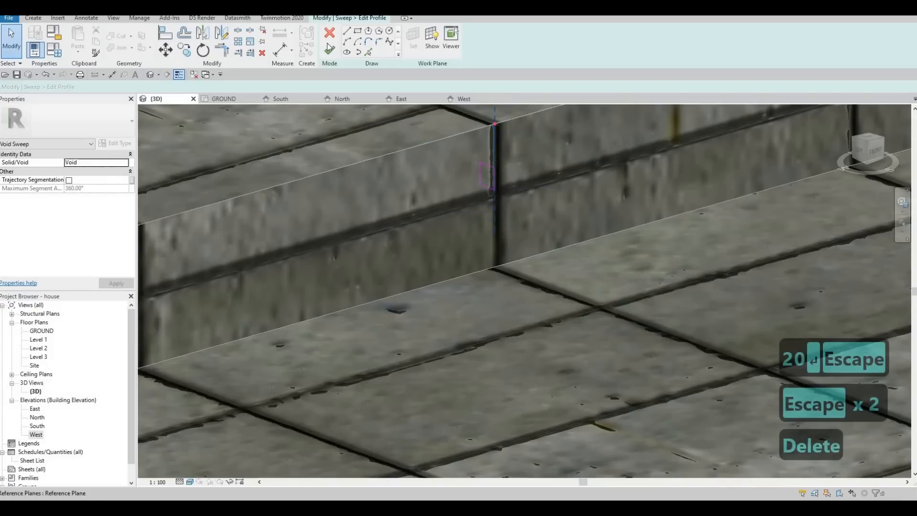
{"action": "left_click", "coordinate": [330, 50]}
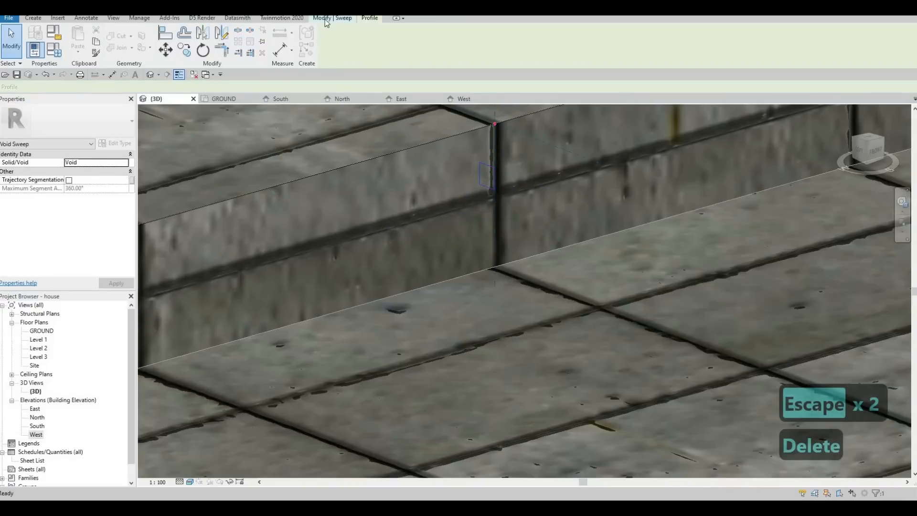
Finish the void sweep and cut it into the steps to form the middle step's groove.
{"action": "left_click", "coordinate": [329, 50]}
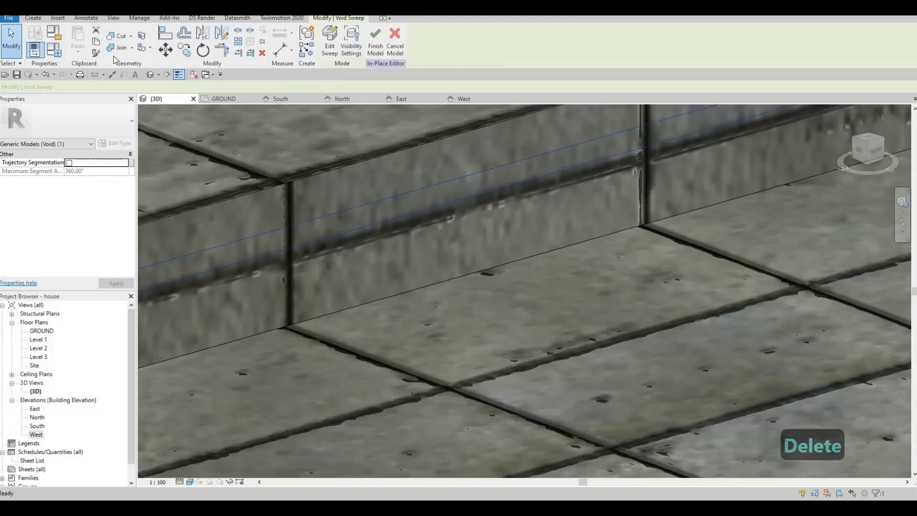
{"action": "left_click", "coordinate": [118, 36]}
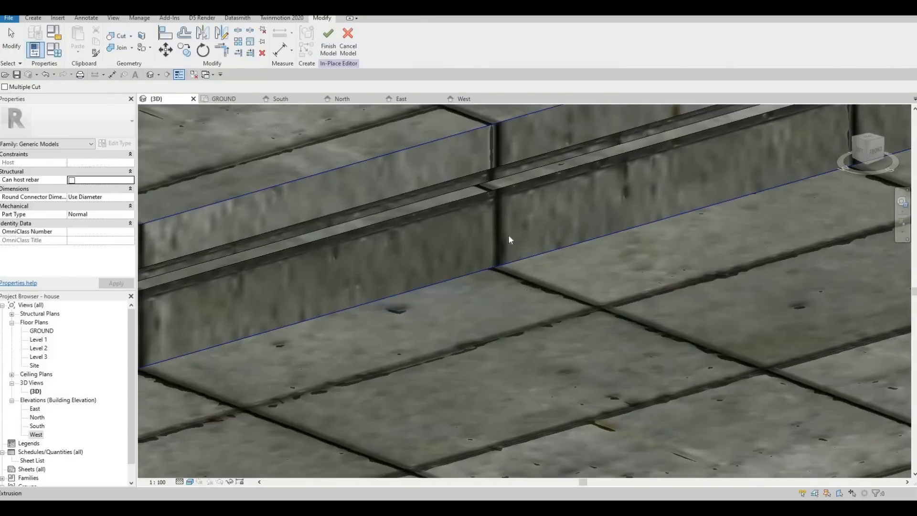
{"action": "scroll", "coordinate": [508, 234], "scroll_direction": "down", "scroll_amount": 5}
{"action": "key", "text": "Escape"}
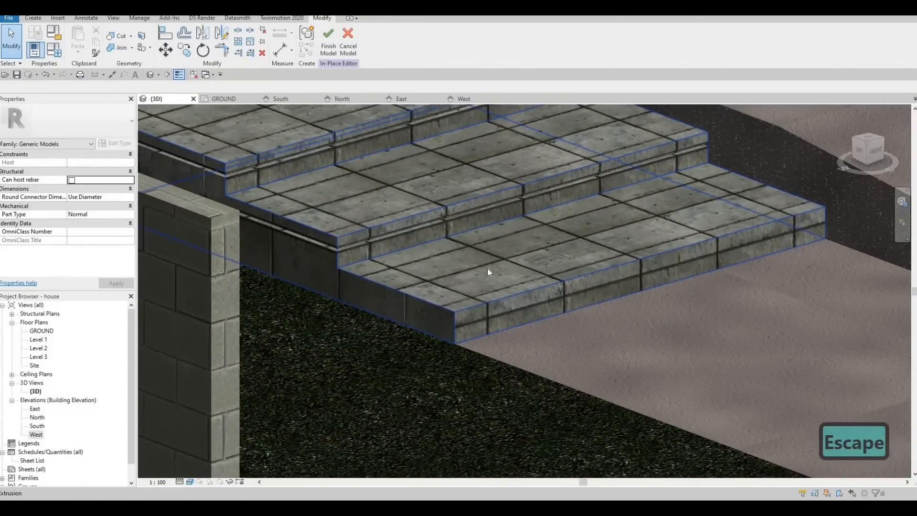
Start another void sweep and pick the bottom step's front edge as its path, then finish the path.
{"action": "middle_click_drag", "start_coordinate": [487, 267], "coordinate": [579, 196], "text": "shift"}
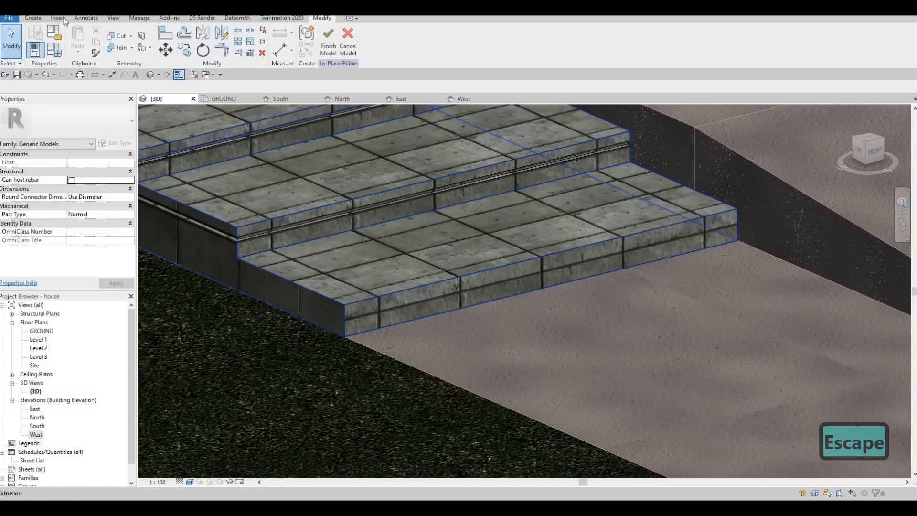
{"action": "key", "text": "Escape"}
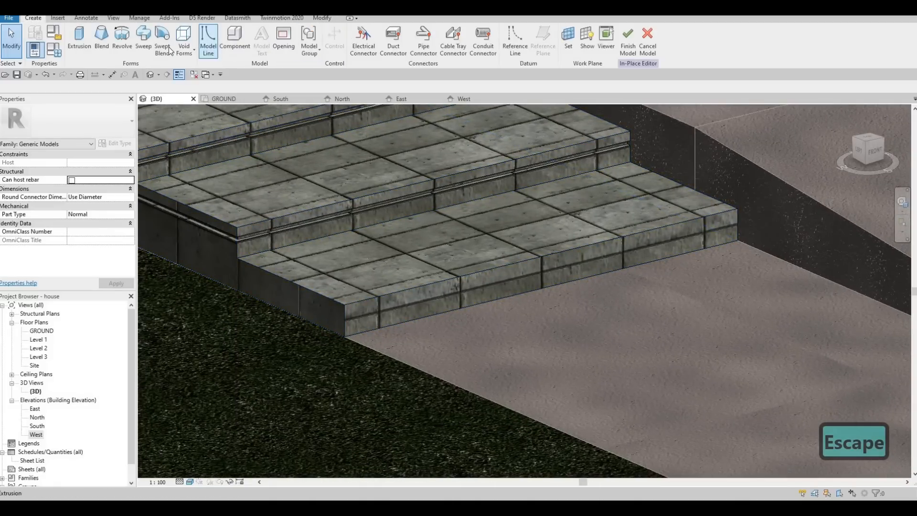
{"action": "left_click", "coordinate": [184, 41]}
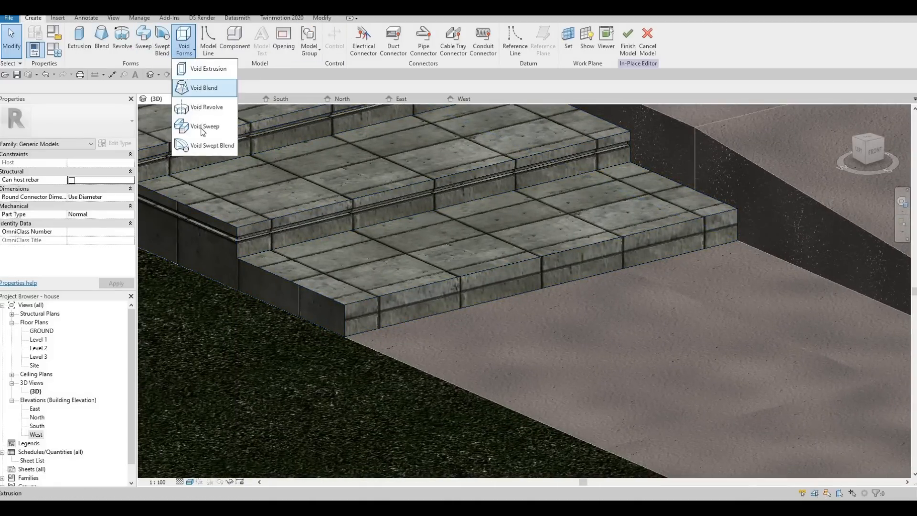
{"action": "left_click", "coordinate": [205, 126]}
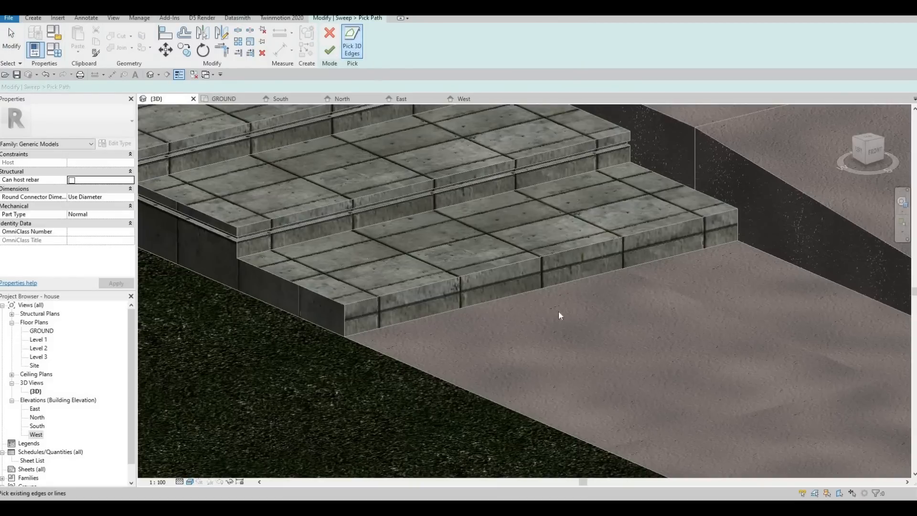
{"action": "left_click", "coordinate": [530, 261]}
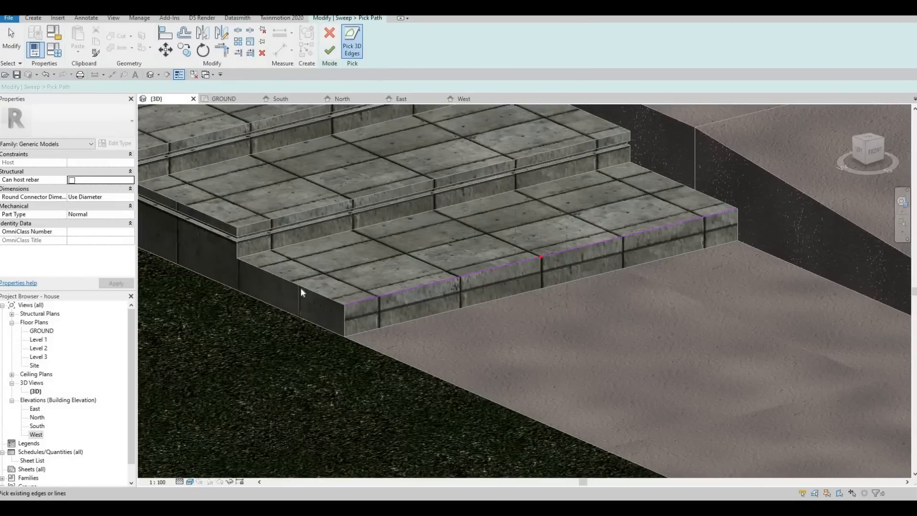
{"action": "left_click", "coordinate": [329, 50]}
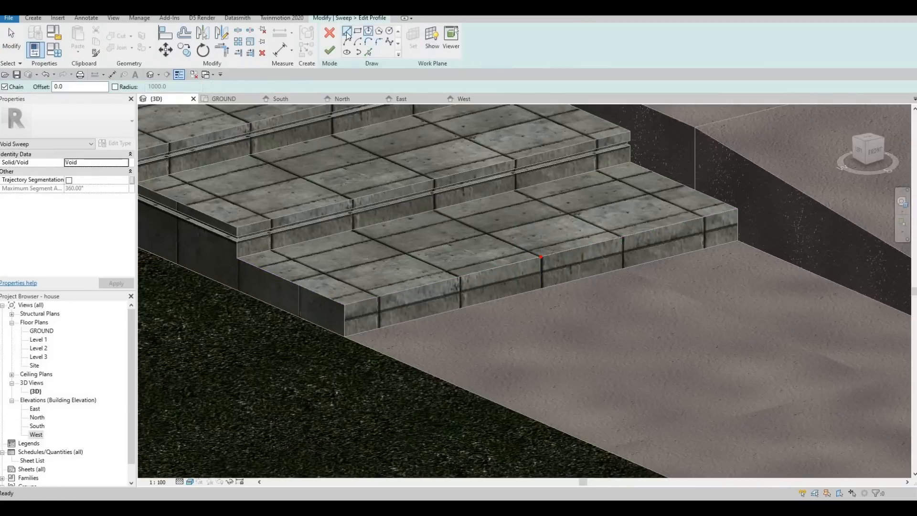
Sketch a 40 mm helper line from the bottom step's front edge in the sweep profile.
{"action": "scroll", "coordinate": [530, 262], "scroll_direction": "up", "scroll_amount": 4}
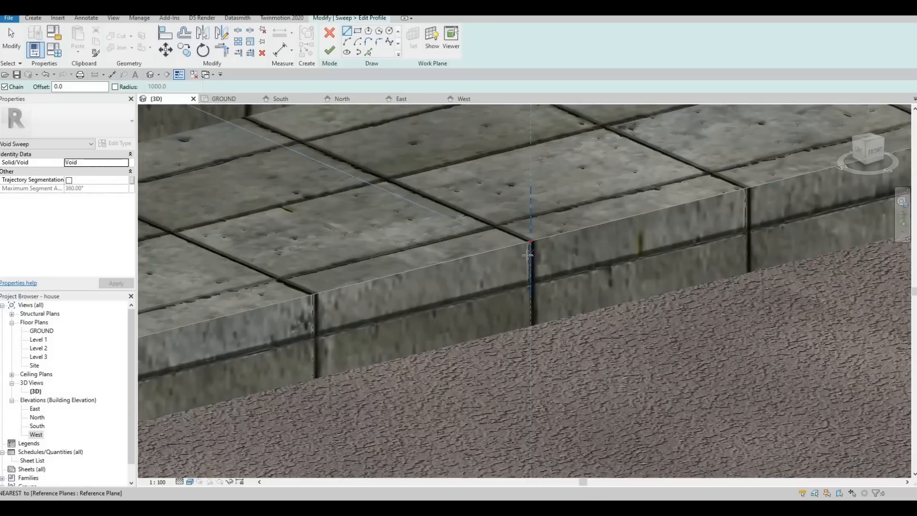
{"action": "left_click", "coordinate": [530, 240]}
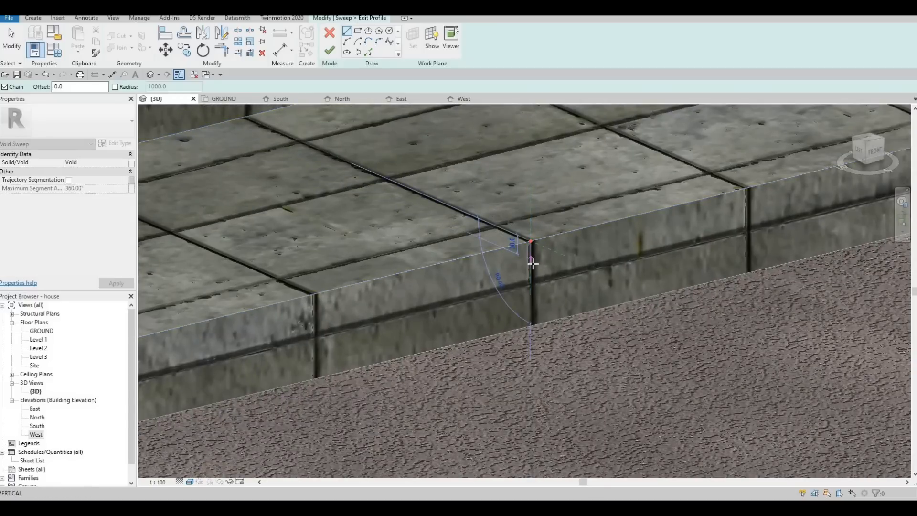
{"action": "type", "text": "40"}
{"action": "key", "text": "Return"}
{"action": "key", "text": "Escape"}
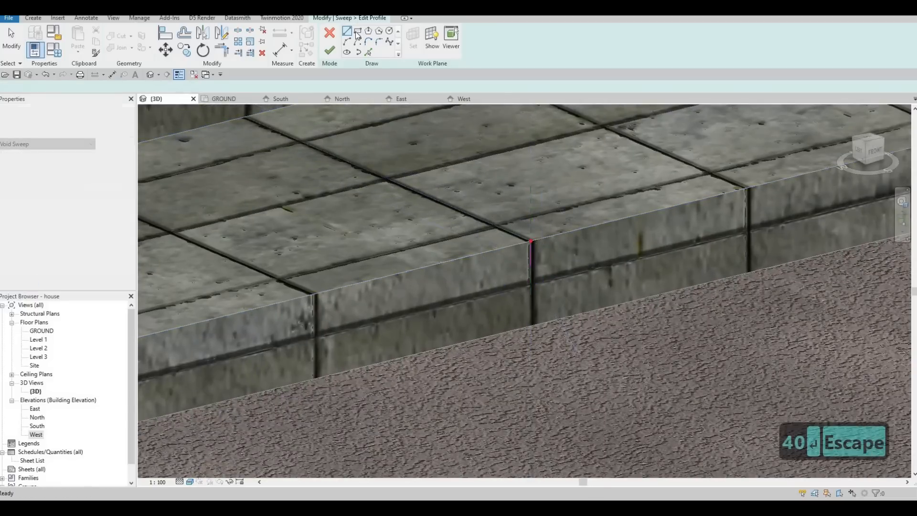
Draw a small profile rectangle at the end of the 40 mm helper line.
{"action": "scroll", "coordinate": [553, 273], "scroll_direction": "up", "scroll_amount": 3}
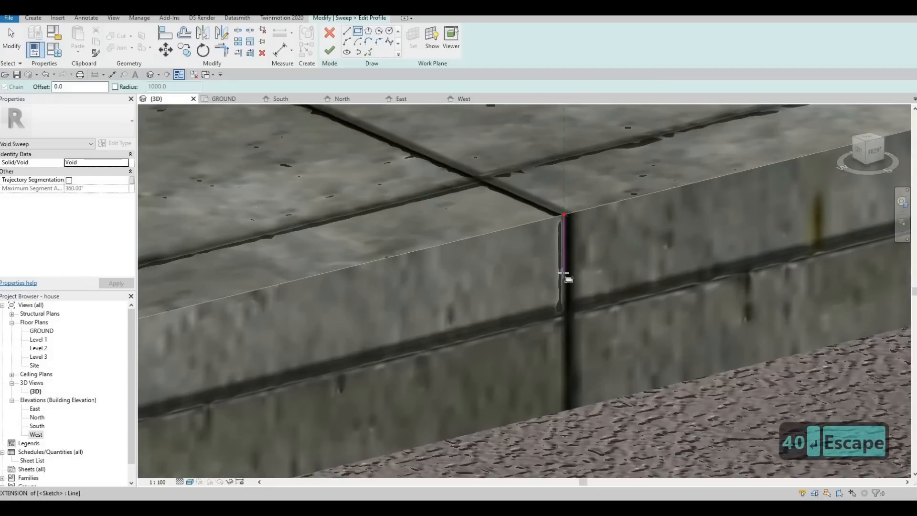
{"action": "left_click", "coordinate": [547, 295]}
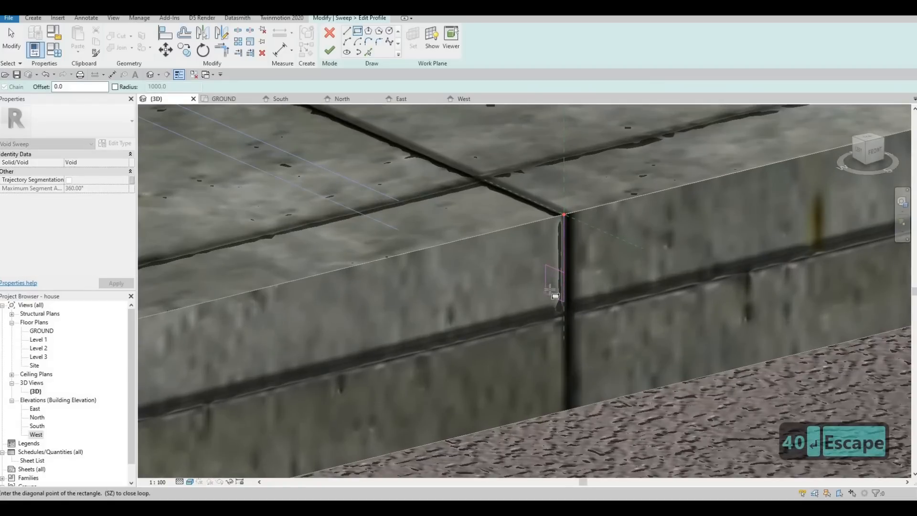
{"action": "key", "text": "Escape"}
{"action": "key", "text": "Escape"}
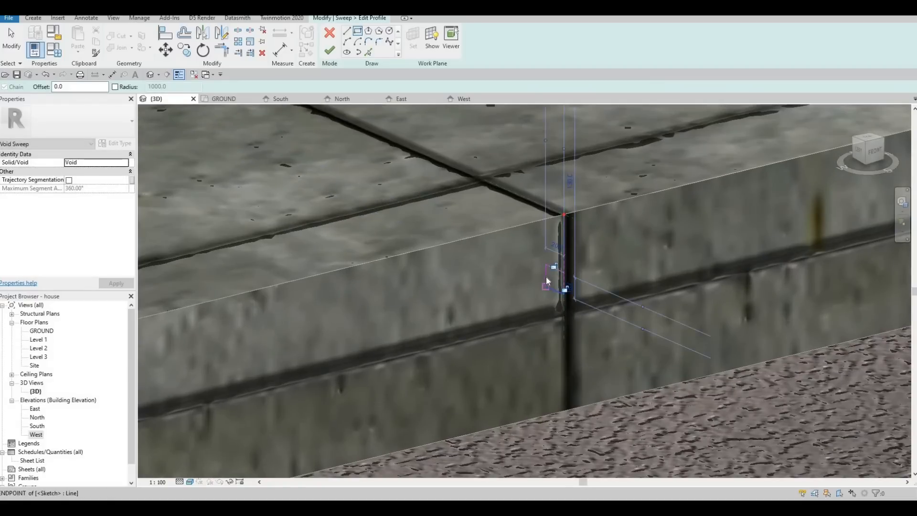
Set the profile rectangle's short side to 20 mm.
{"action": "left_click", "coordinate": [546, 276]}
{"action": "left_click", "coordinate": [554, 245]}
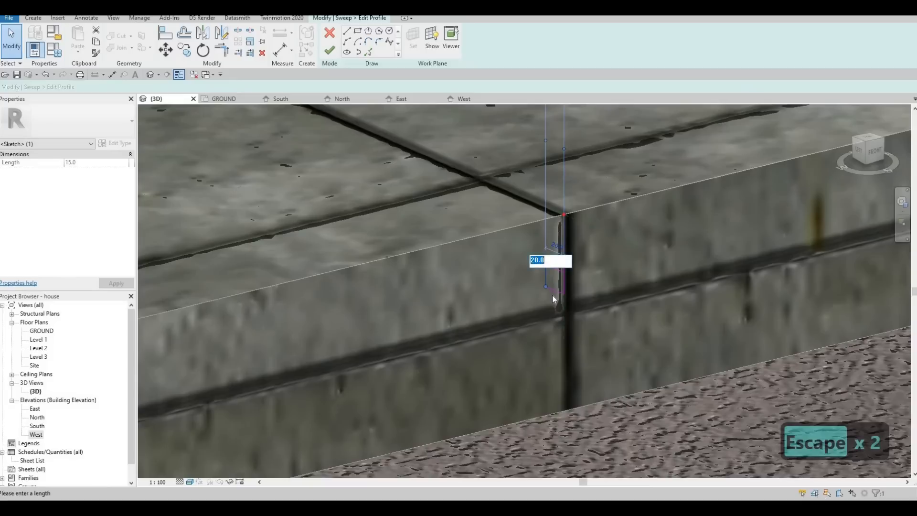
{"action": "key", "text": "Escape"}
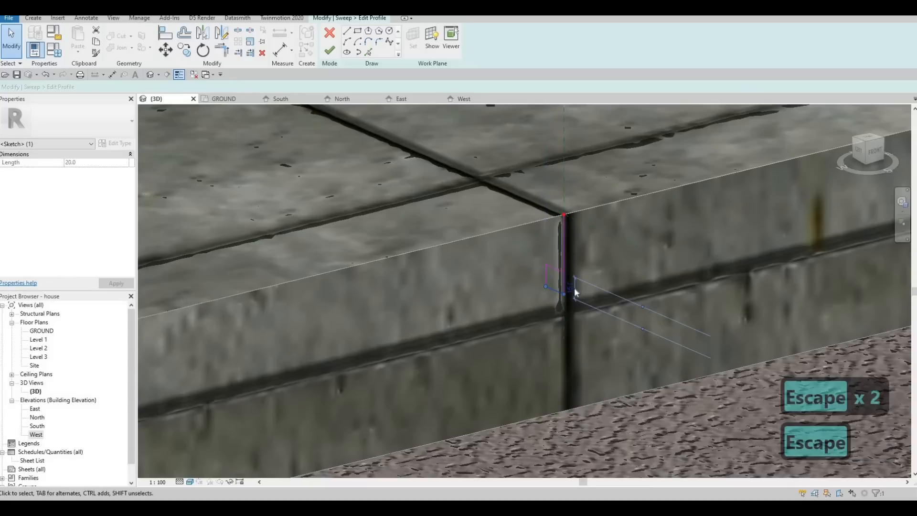
{"action": "left_click", "coordinate": [568, 287]}
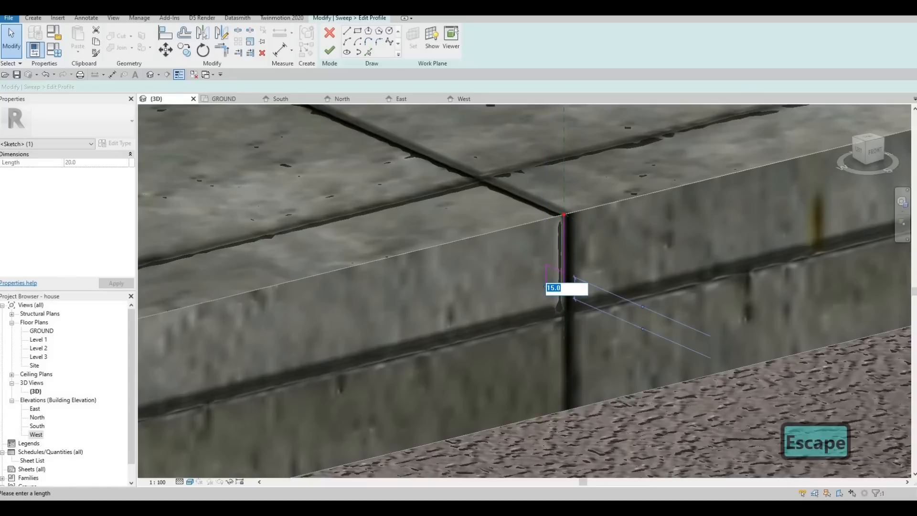
{"action": "type", "text": "5"}
{"action": "key", "text": "BackSpace"}
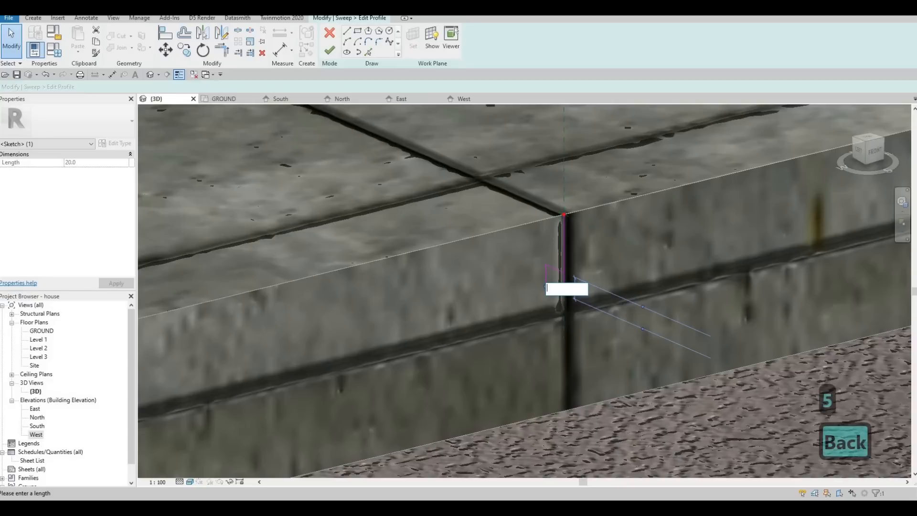
{"action": "type", "text": "20"}
{"action": "key", "text": "Return"}
{"action": "key", "text": "Escape"}
{"action": "key", "text": "Escape"}
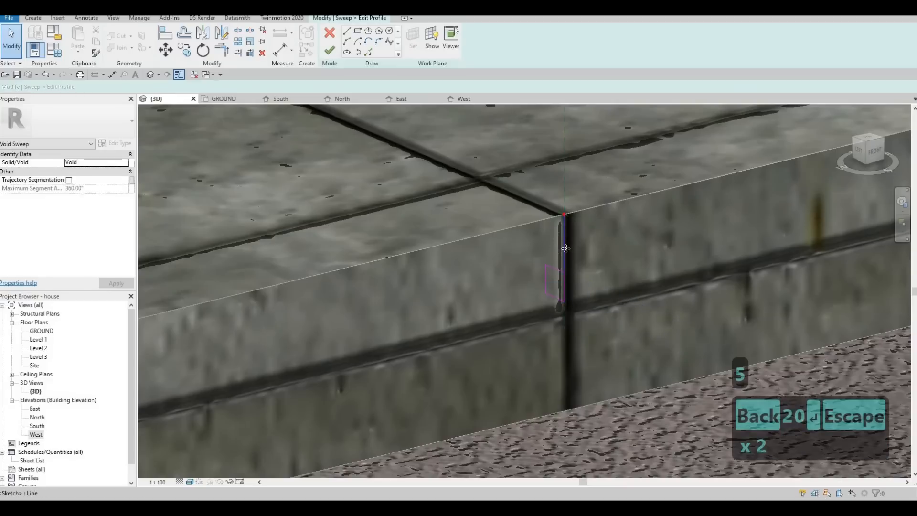
Delete the 40 mm helper line from the profile and finish the profile.
{"action": "left_click", "coordinate": [566, 248]}
{"action": "key", "text": "Delete"}
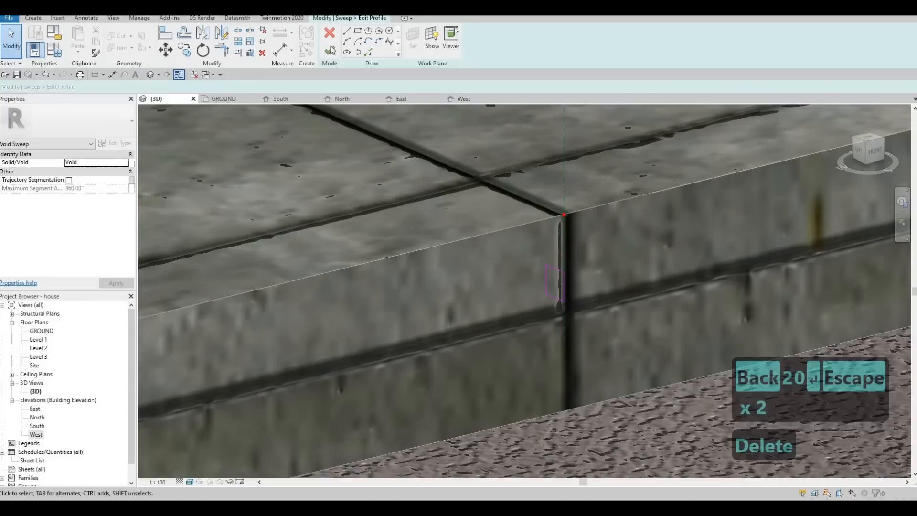
{"action": "left_click", "coordinate": [326, 51]}
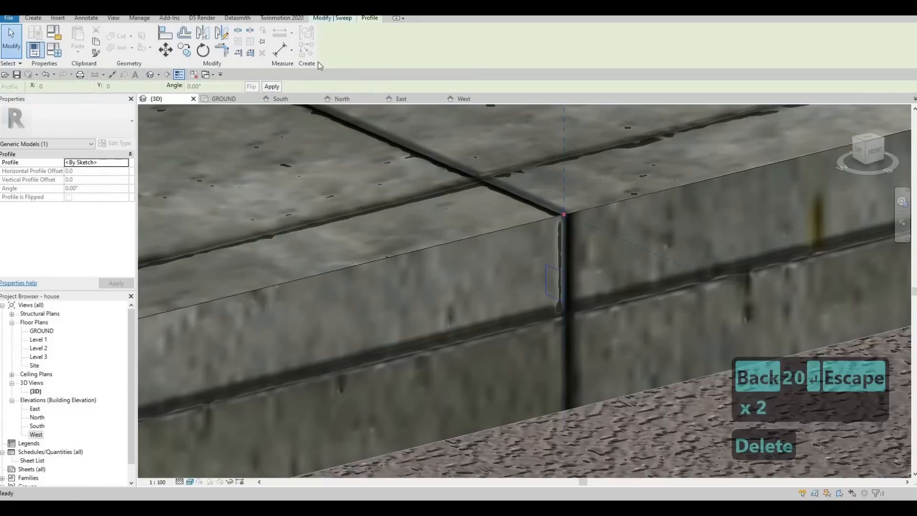
Finish the void sweep and cut it into the steps to form the bottom step's groove.
{"action": "left_click", "coordinate": [326, 50]}
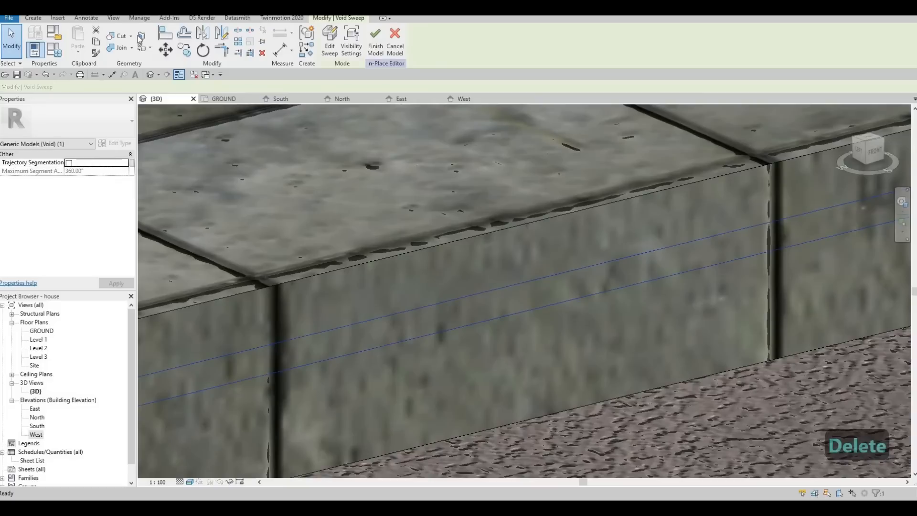
{"action": "left_click", "coordinate": [437, 254]}
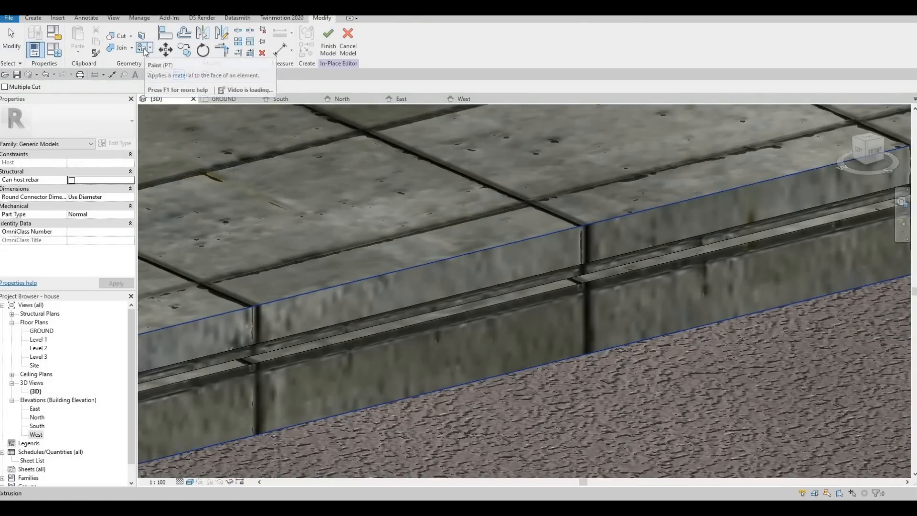
Open the Paint tool and search the material browser for lumina, then close it.
{"action": "left_click", "coordinate": [144, 48]}
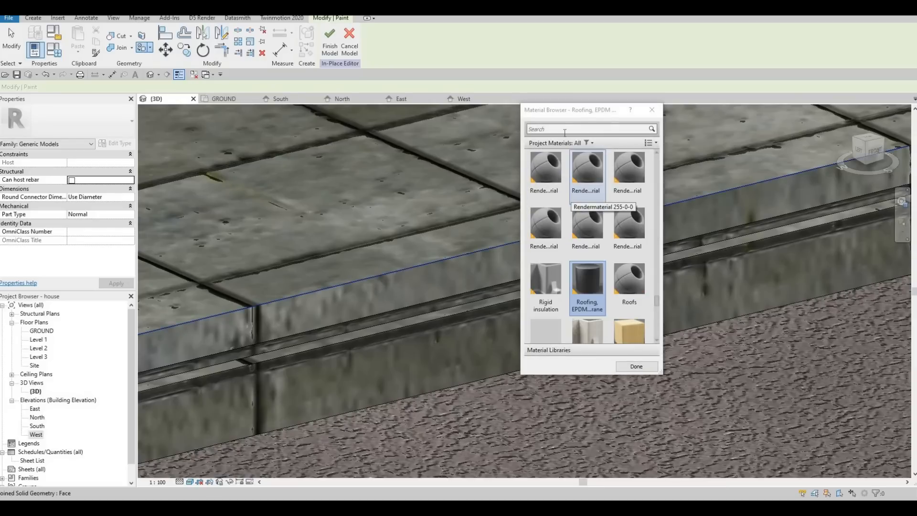
{"action": "left_click", "coordinate": [564, 130]}
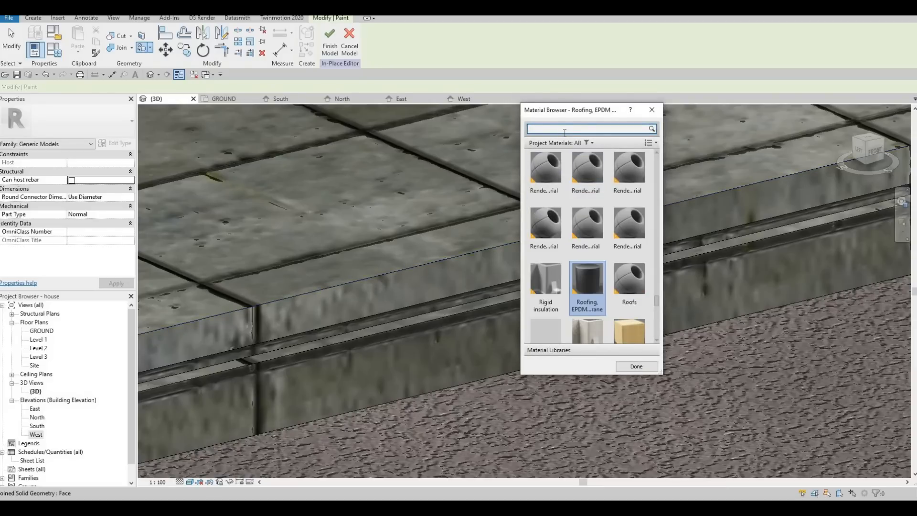
{"action": "type", "text": "lumina"}
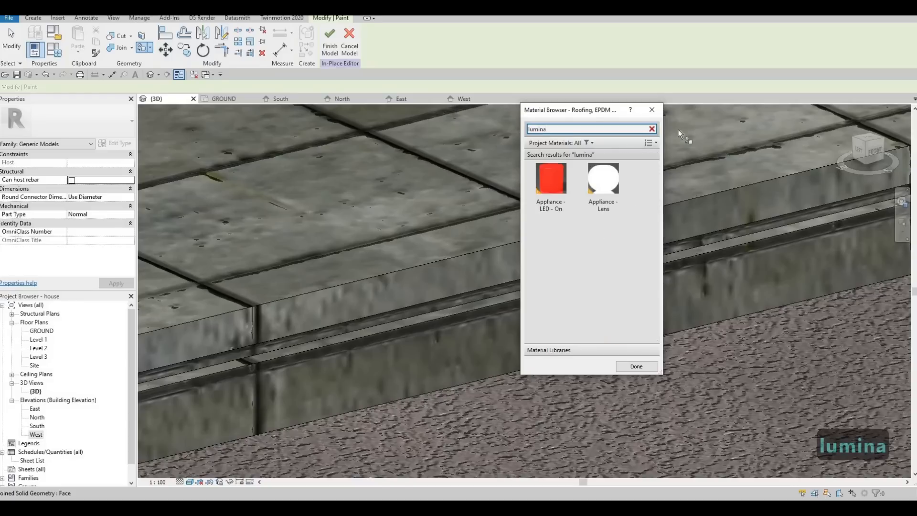
{"action": "left_click", "coordinate": [651, 109]}
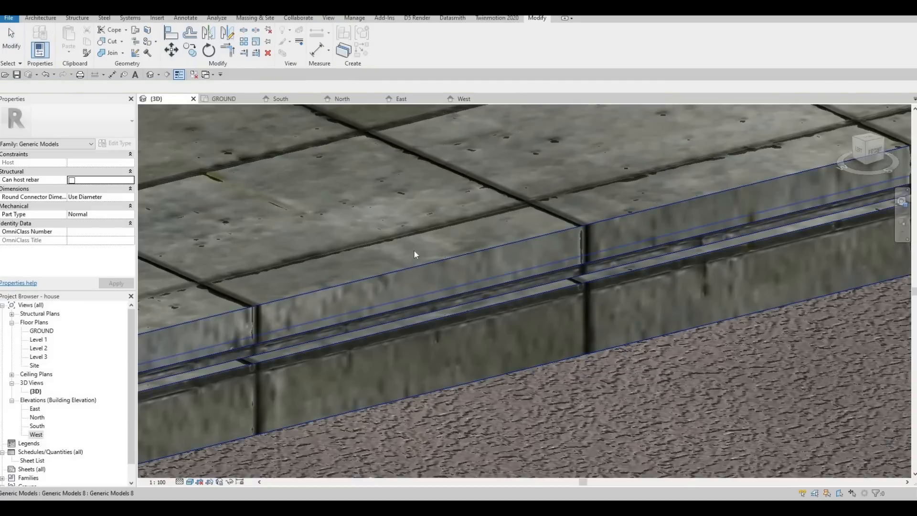
Start a new Model In-Place component, keeping the default Generic Models name.
{"action": "scroll", "coordinate": [382, 243], "scroll_direction": "down", "scroll_amount": 5}
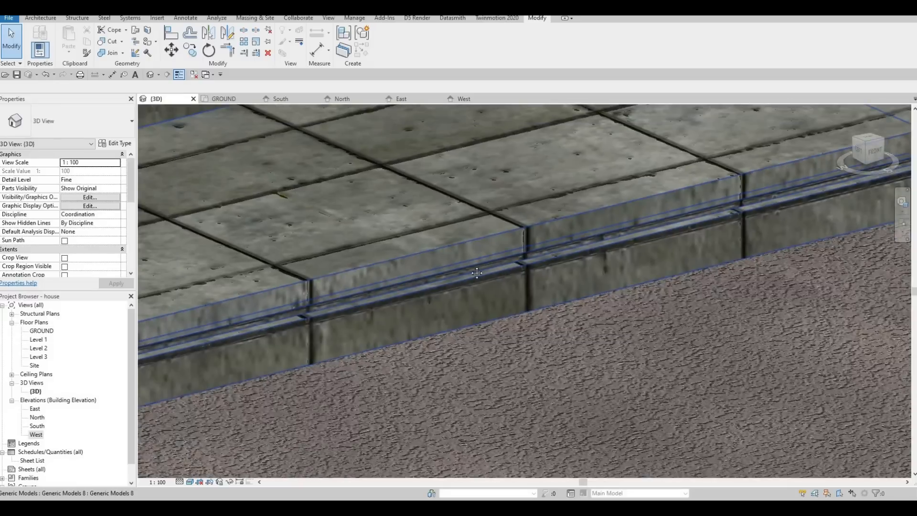
{"action": "scroll", "coordinate": [354, 237], "scroll_direction": "down", "scroll_amount": 4}
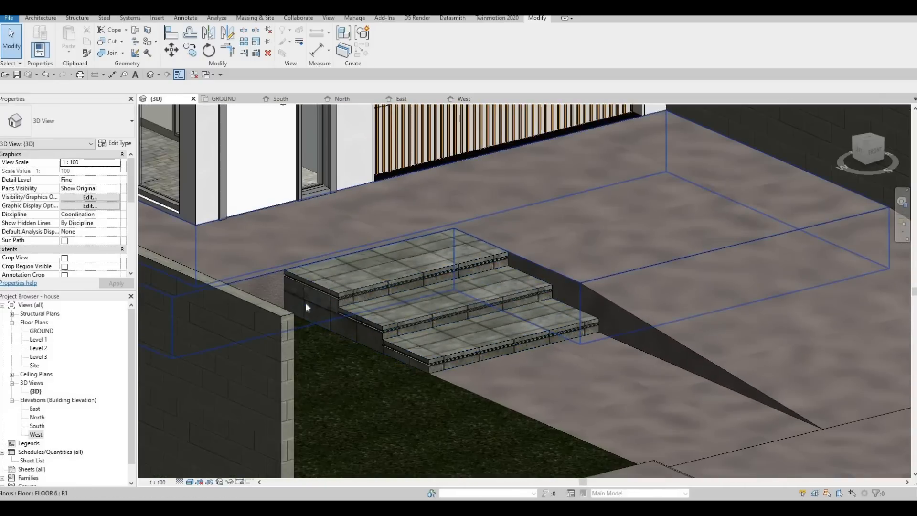
{"action": "scroll", "coordinate": [315, 301], "scroll_direction": "up", "scroll_amount": 2}
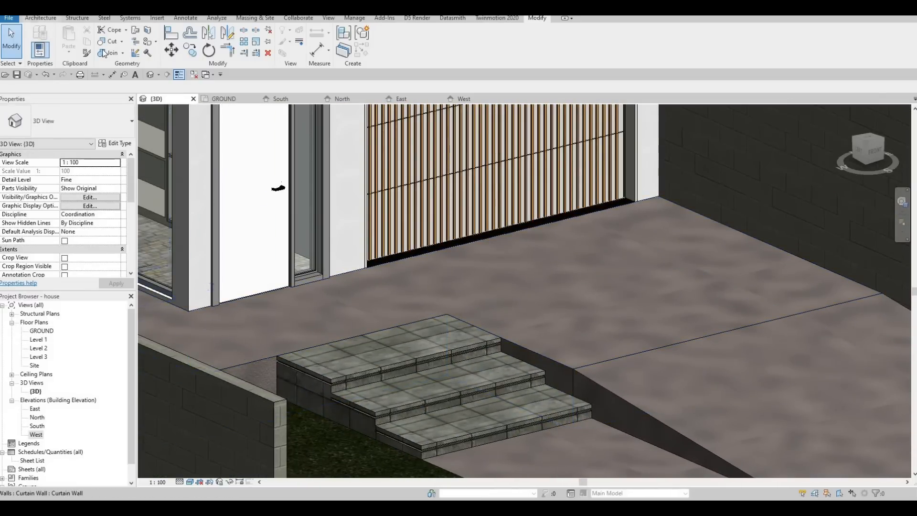
{"action": "left_click", "coordinate": [43, 18]}
{"action": "left_click", "coordinate": [110, 48]}
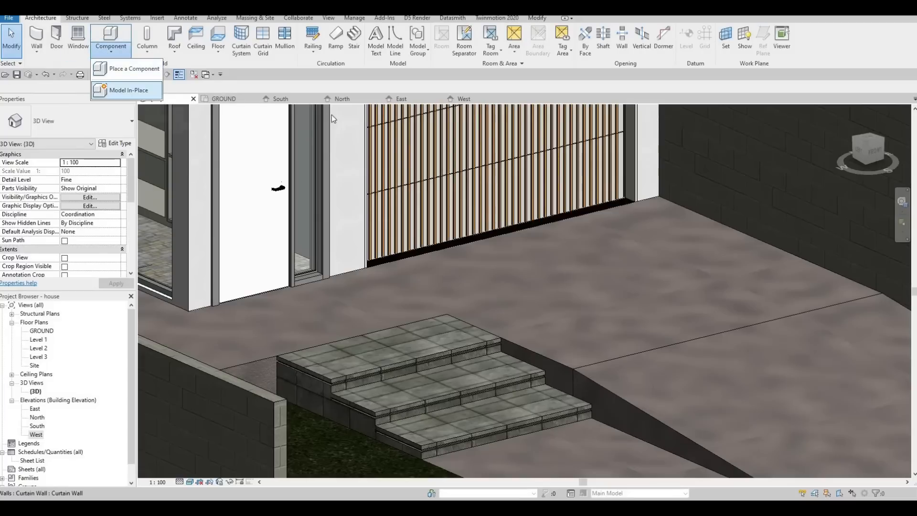
{"action": "left_click", "coordinate": [125, 89]}
{"action": "scroll", "coordinate": [454, 233], "scroll_direction": "down", "scroll_amount": 3}
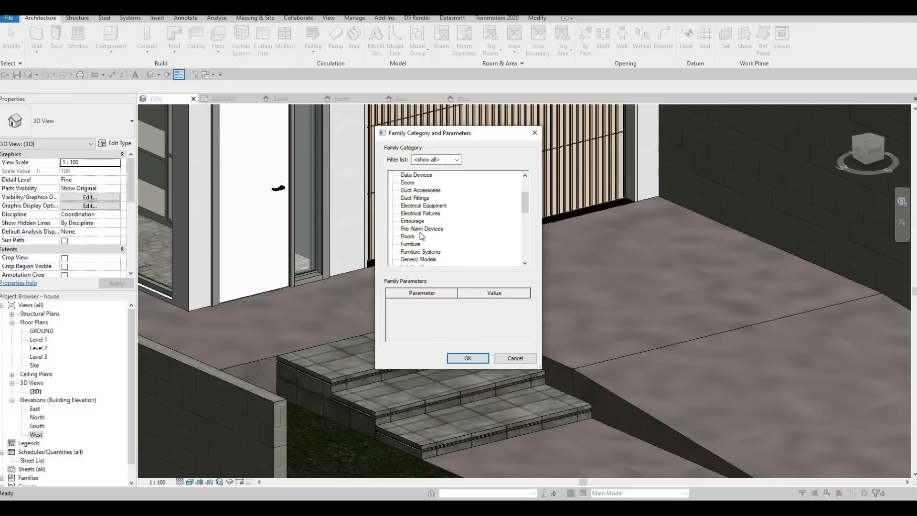
{"action": "scroll", "coordinate": [420, 239], "scroll_direction": "down", "scroll_amount": 2}
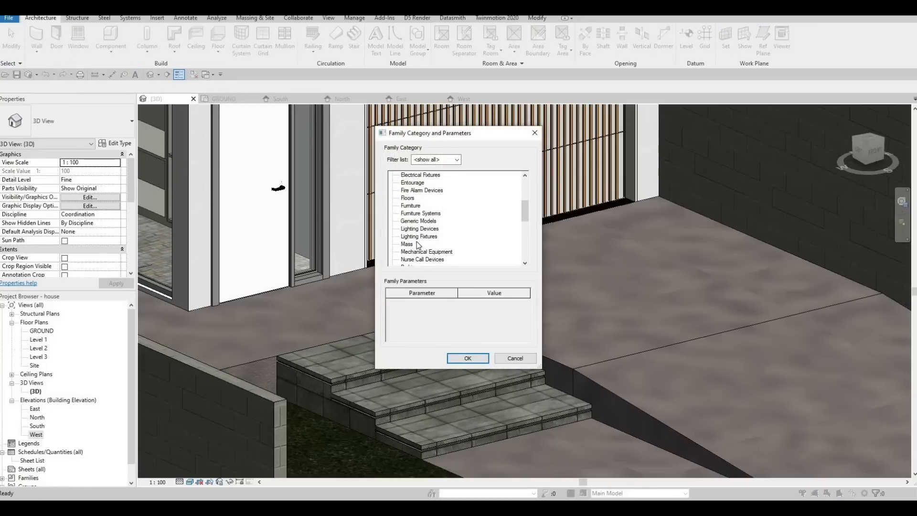
{"action": "scroll", "coordinate": [418, 245], "scroll_direction": "down", "scroll_amount": 1}
{"action": "scroll", "coordinate": [420, 241], "scroll_direction": "down", "scroll_amount": 2}
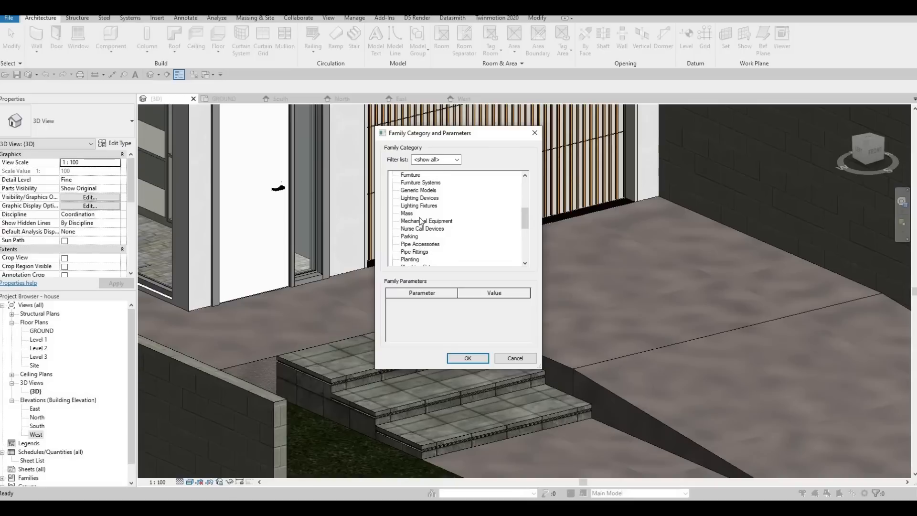
{"action": "scroll", "coordinate": [422, 229], "scroll_direction": "down", "scroll_amount": 4}
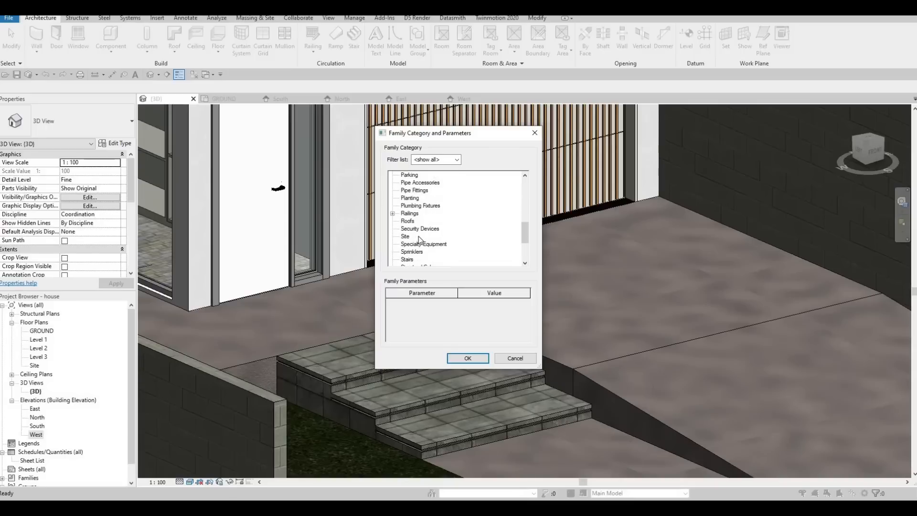
{"action": "scroll", "coordinate": [409, 222], "scroll_direction": "up", "scroll_amount": 3}
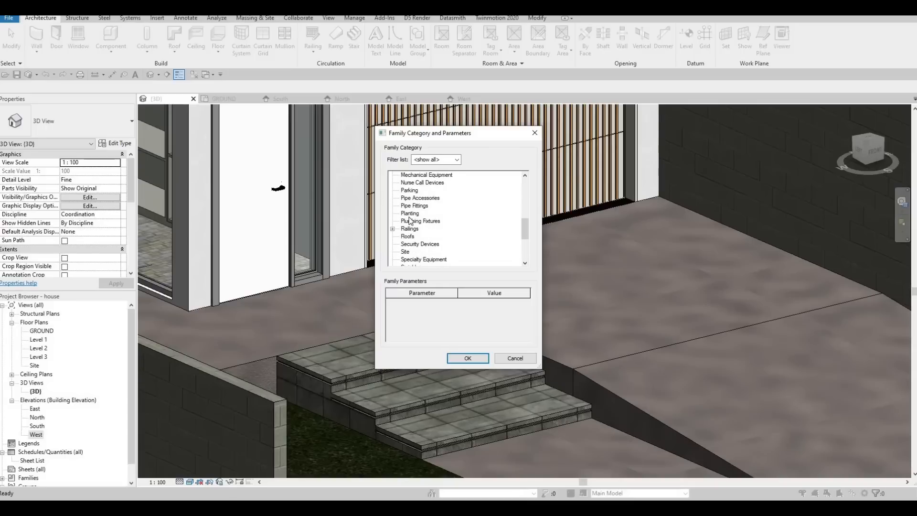
{"action": "scroll", "coordinate": [410, 221], "scroll_direction": "up", "scroll_amount": 2}
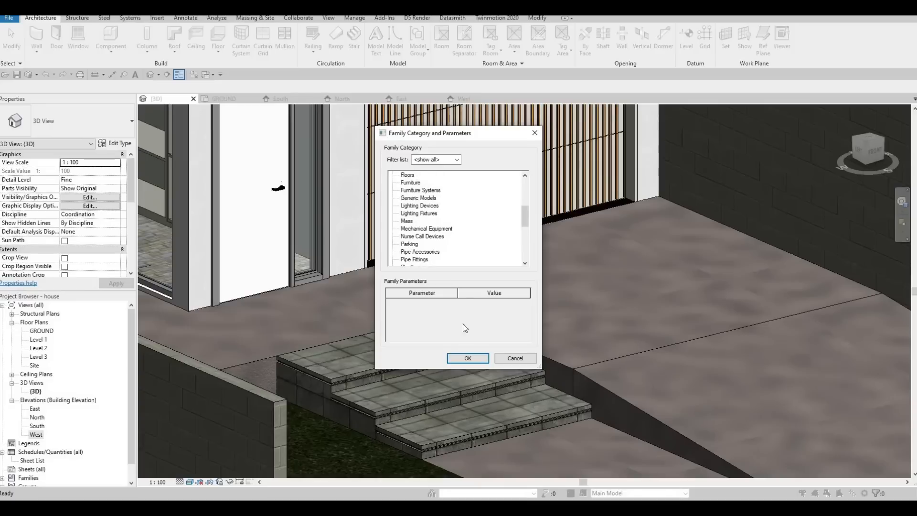
{"action": "left_click", "coordinate": [470, 358]}
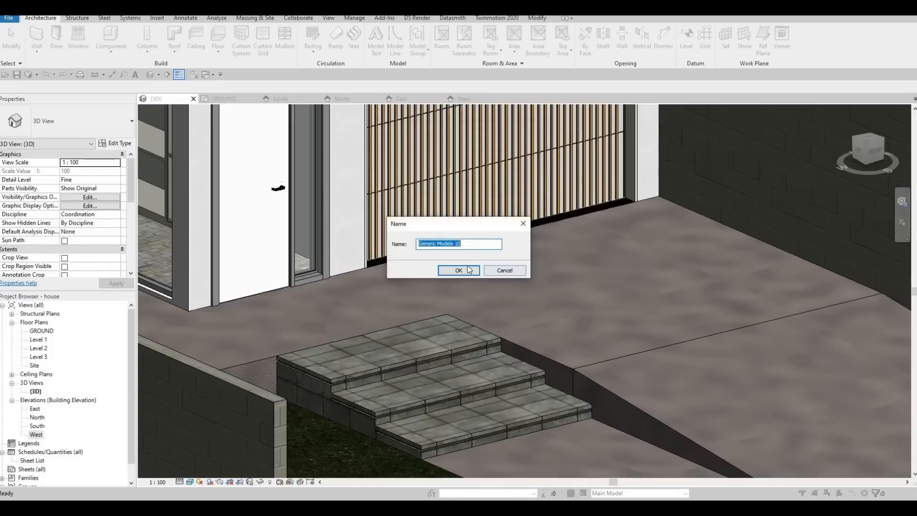
{"action": "left_click", "coordinate": [463, 268]}
Accept the component name and sketch a rectangular extrusion profile on the grass in front of the entry steps.
{"action": "left_click", "coordinate": [80, 38]}
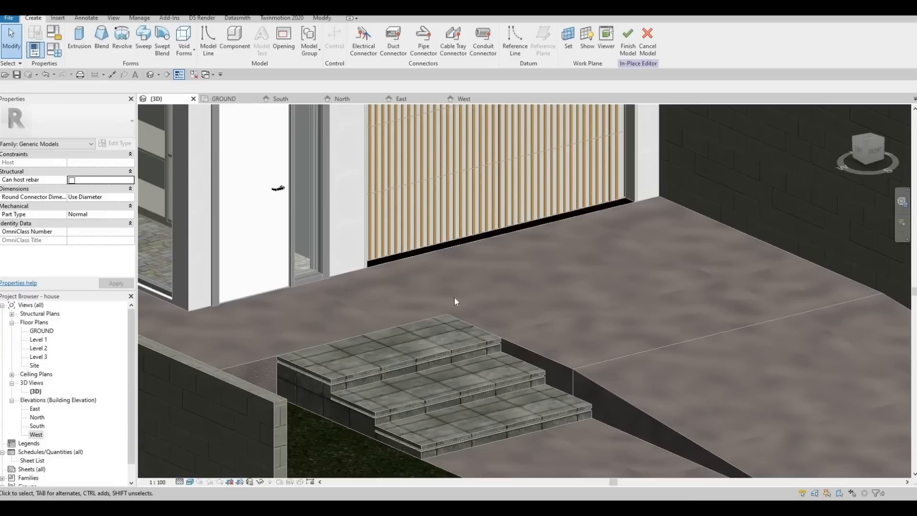
{"action": "left_click", "coordinate": [514, 295]}
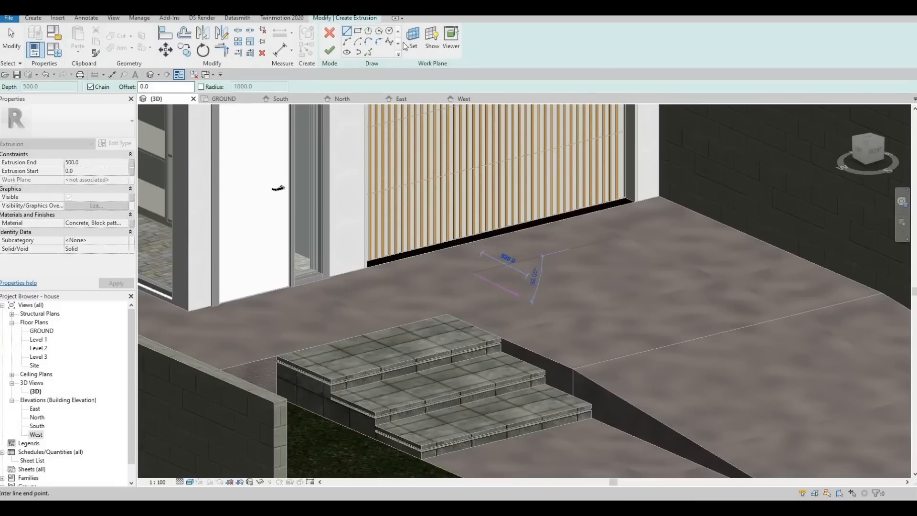
{"action": "key", "text": "Escape"}
{"action": "left_click", "coordinate": [357, 31]}
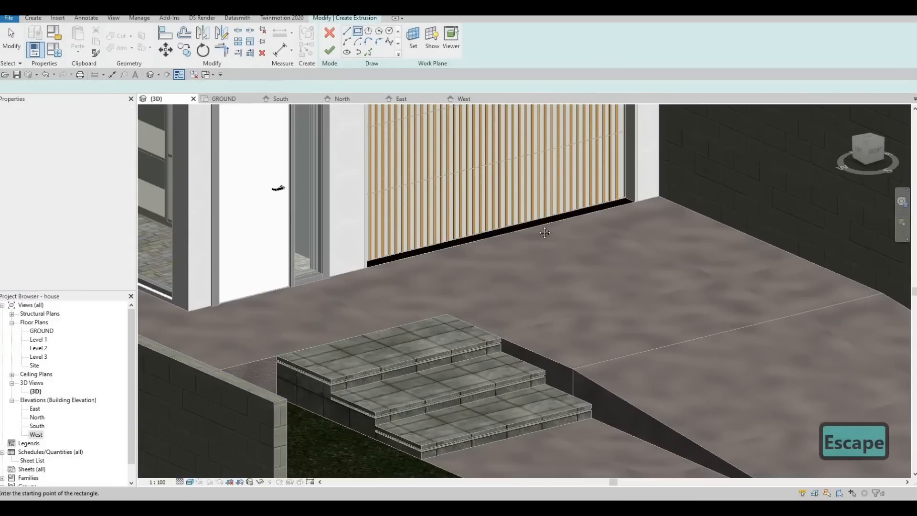
{"action": "scroll", "coordinate": [368, 347], "scroll_direction": "down", "scroll_amount": 1}
{"action": "middle_click_drag", "start_coordinate": [368, 348], "coordinate": [405, 215]}
{"action": "left_click", "coordinate": [441, 372]}
{"action": "left_click", "coordinate": [387, 346]}
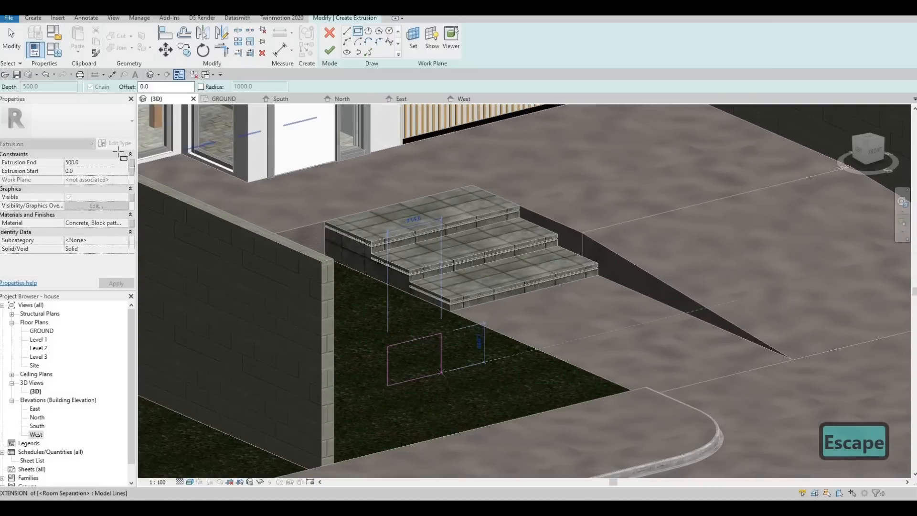
Search the material browser for lumina and assign Glass, White, High Luminance as the extrusion's material.
{"action": "left_click", "coordinate": [123, 223]}
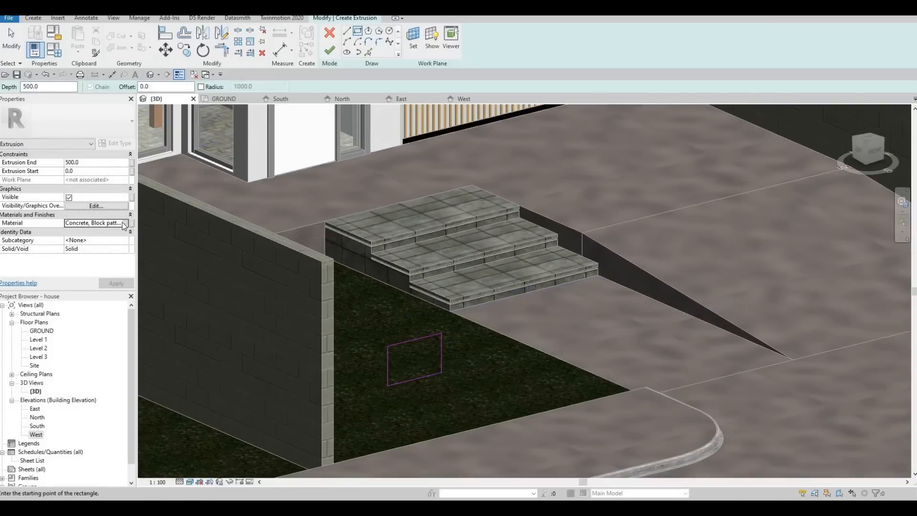
{"action": "left_click", "coordinate": [124, 223]}
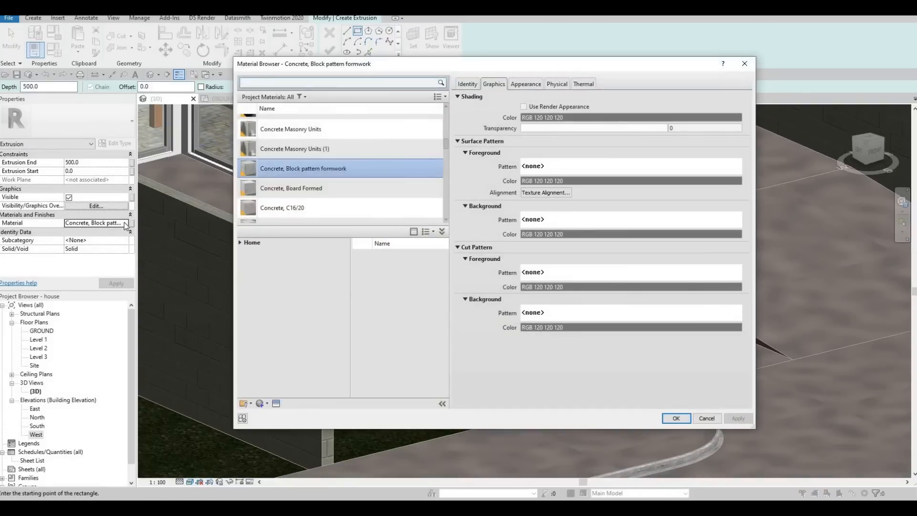
{"action": "type", "text": "lum"}
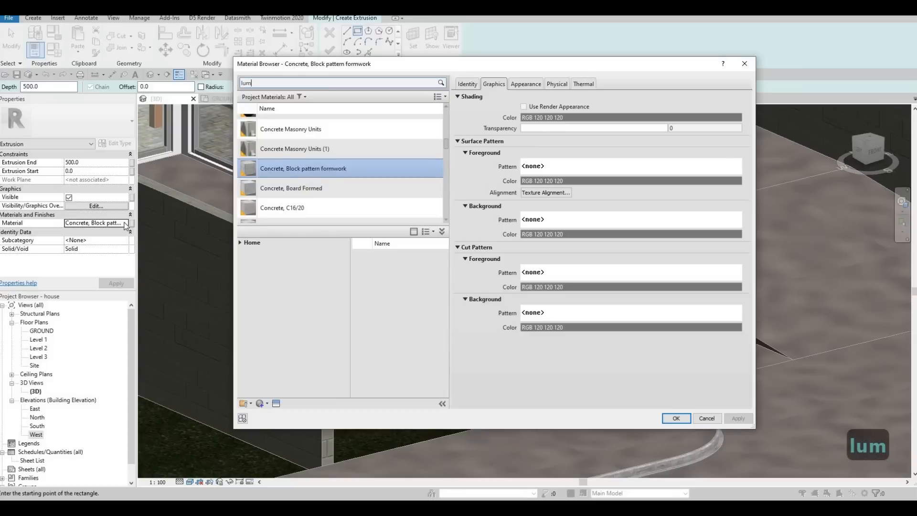
{"action": "type", "text": "in"}
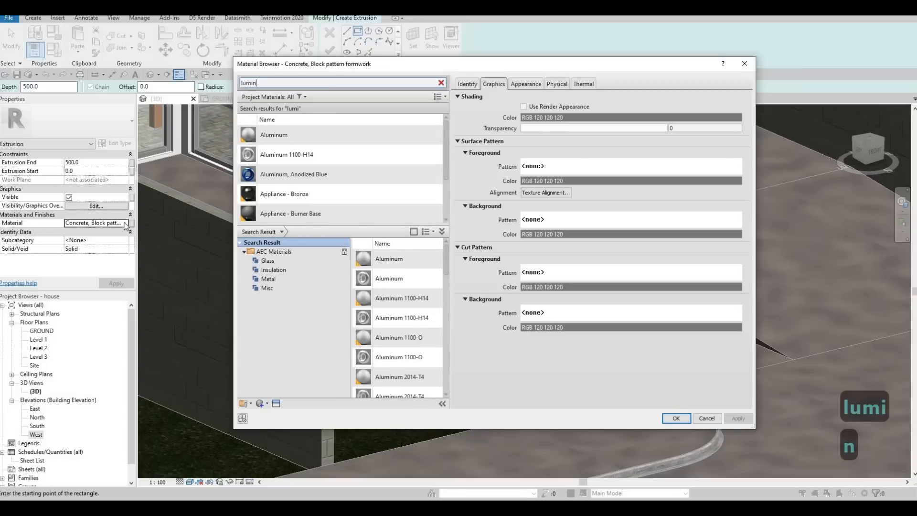
{"action": "type", "text": "air"}
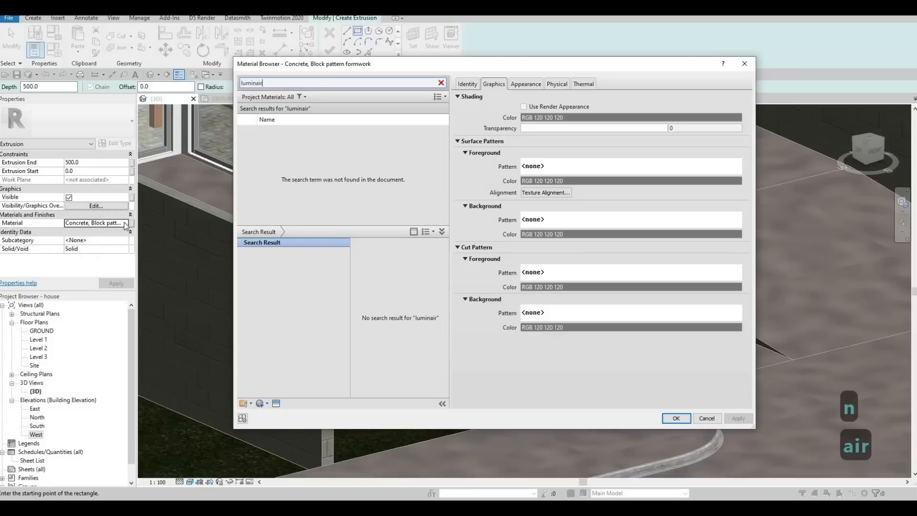
{"action": "key", "text": "BackSpace"}
{"action": "key", "text": "BackSpace"}
{"action": "key", "text": "BackSpace"}
{"action": "key", "text": "BackSpace"}
{"action": "key", "text": "BackSpace"}
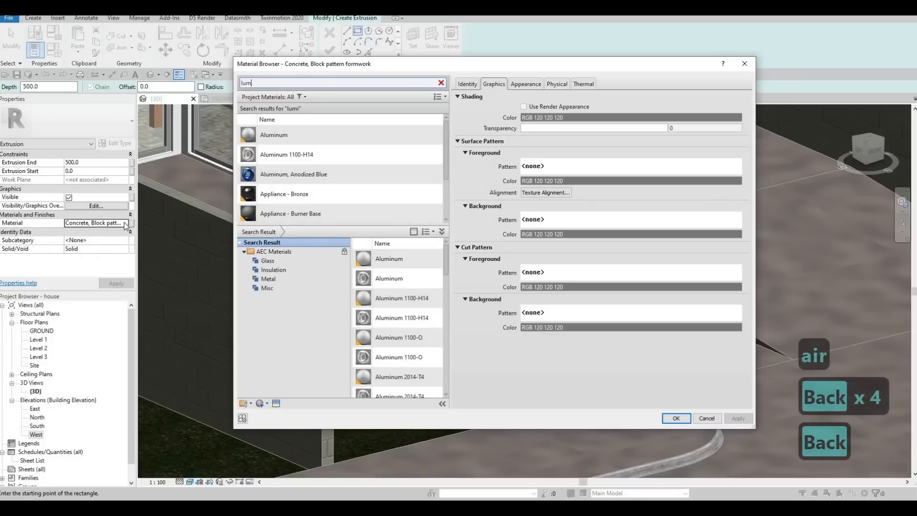
{"action": "key", "text": "BackSpace"}
{"action": "key", "text": "BackSpace"}
{"action": "key", "text": "BackSpace"}
{"action": "type", "text": "light"}
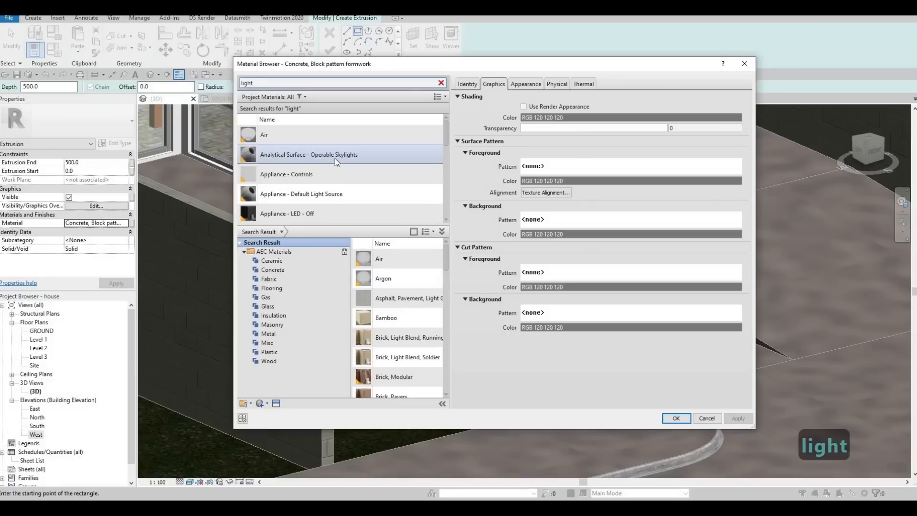
{"action": "scroll", "coordinate": [334, 158], "scroll_direction": "down", "scroll_amount": 10}
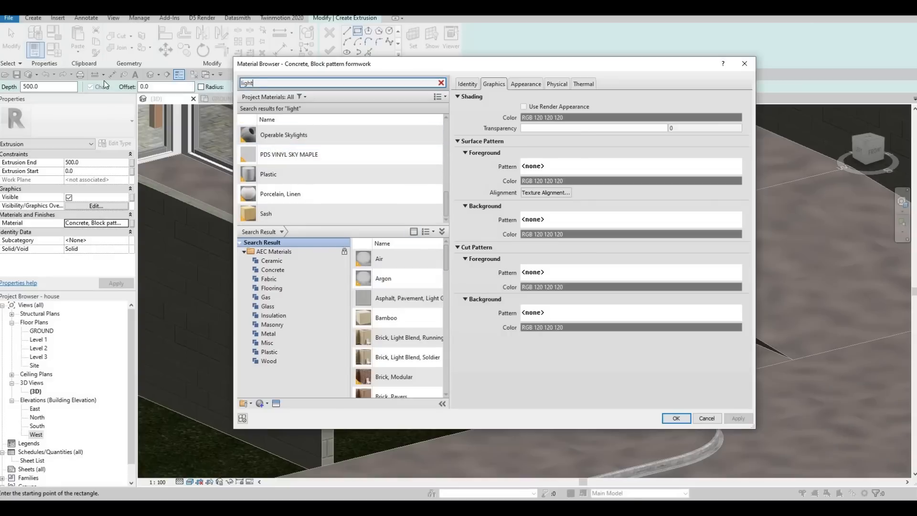
{"action": "left_click_drag", "start_coordinate": [264, 83], "coordinate": [134, 82]}
{"action": "type", "text": "lum"}
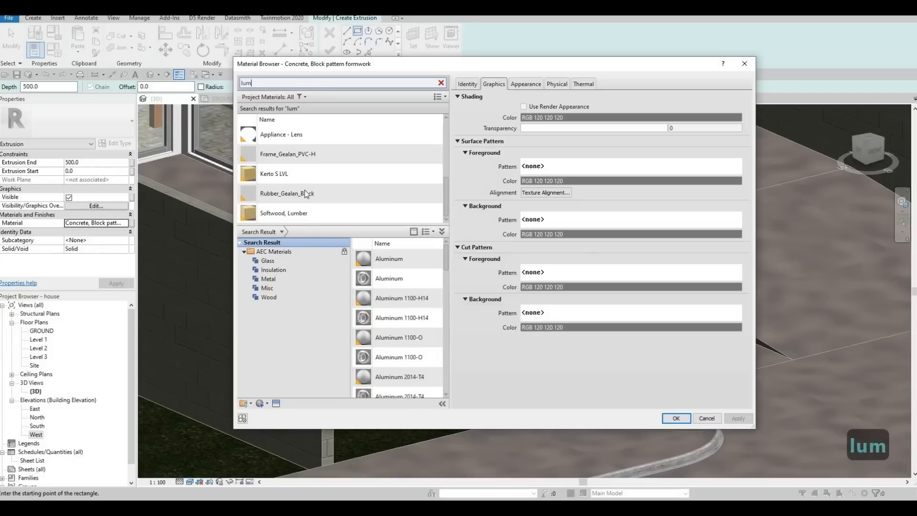
{"action": "scroll", "coordinate": [306, 180], "scroll_direction": "up", "scroll_amount": 3}
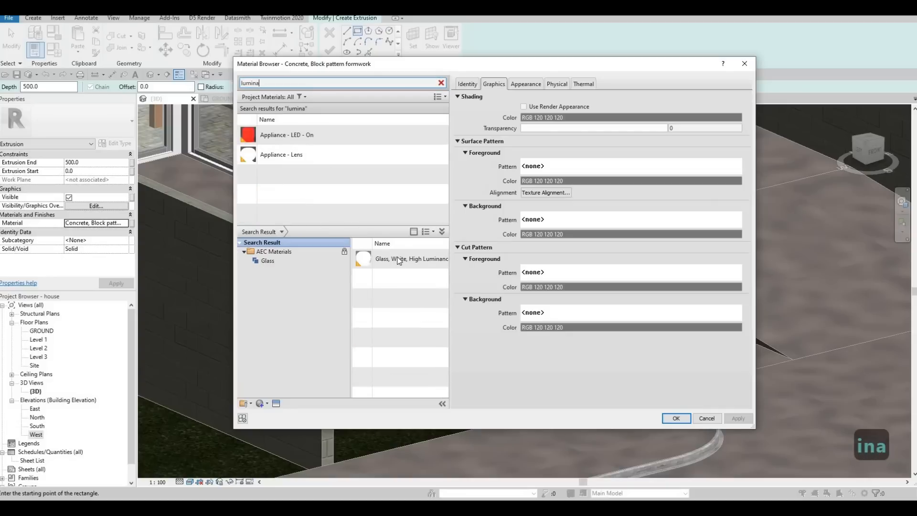
{"action": "mouse_move", "coordinate": [426, 261]}
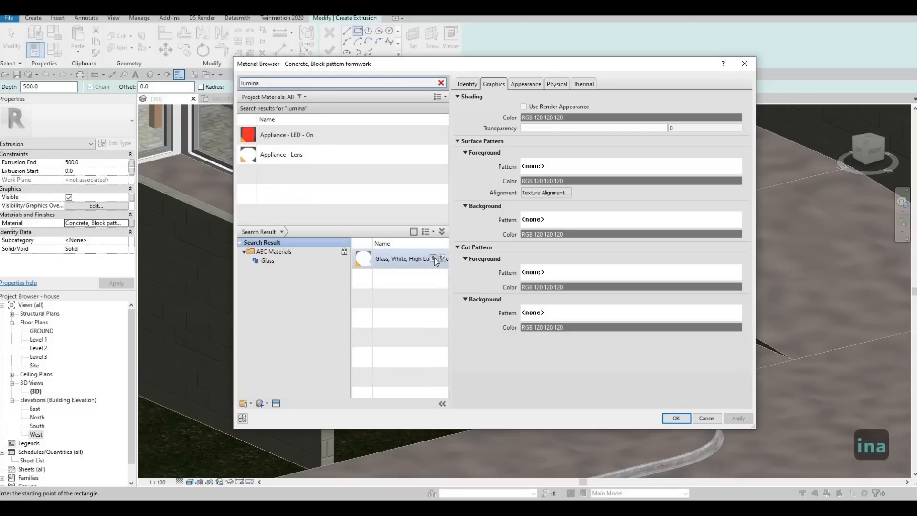
{"action": "left_click", "coordinate": [435, 258]}
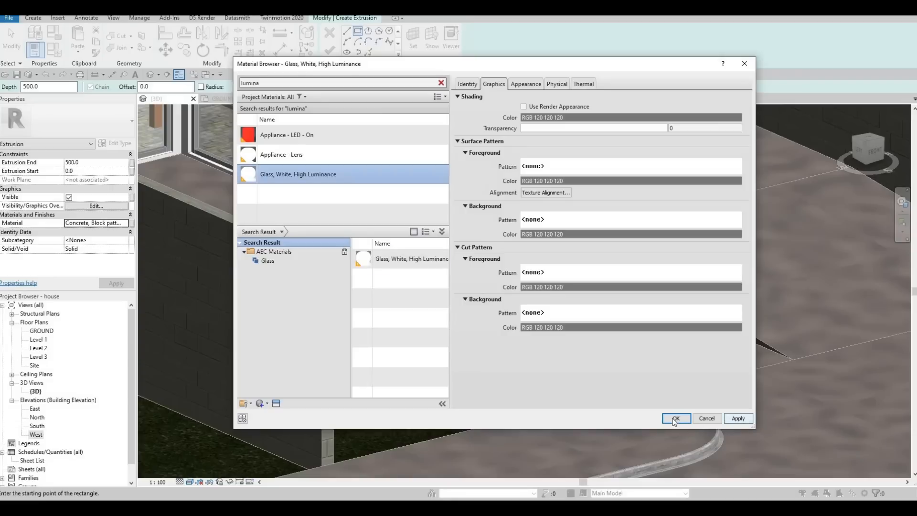
{"action": "key", "text": "Return"}
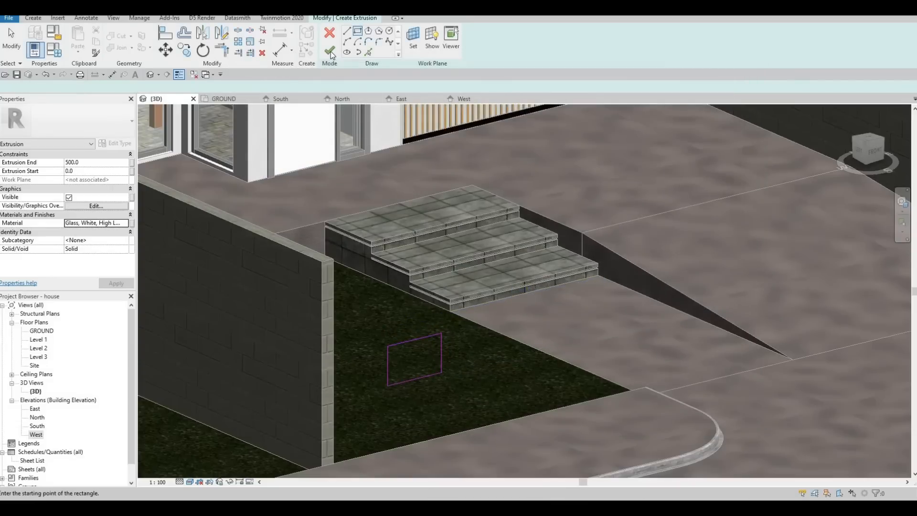
Finish the extrusion sketch to create the glowing box.
{"action": "left_click", "coordinate": [330, 52]}
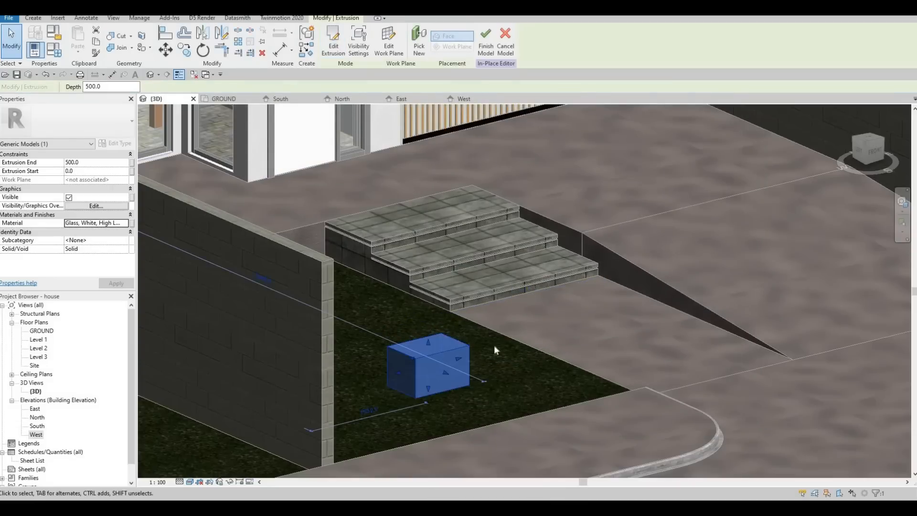
{"action": "scroll", "coordinate": [473, 344], "scroll_direction": "up", "scroll_amount": 2}
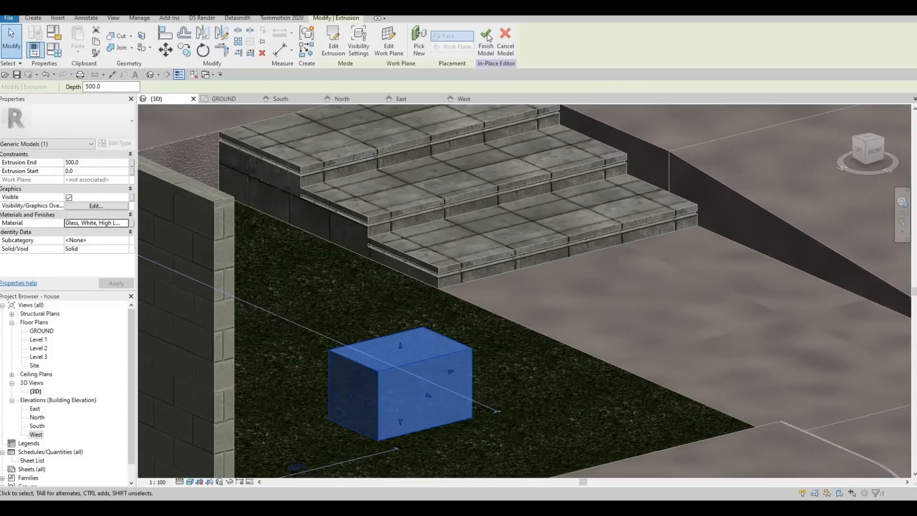
{"action": "key", "text": "Escape"}
{"action": "key", "text": "Escape"}
{"action": "scroll", "coordinate": [382, 133], "scroll_direction": "up", "scroll_amount": 2}
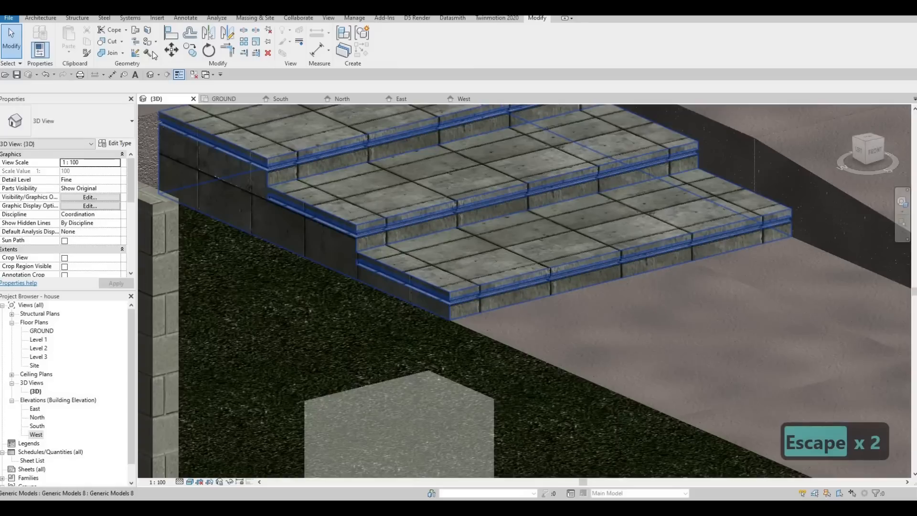
Open the steps component for in-place editing and pick Glass, White, High Luminance in the Paint tool.
{"action": "left_click", "coordinate": [427, 228]}
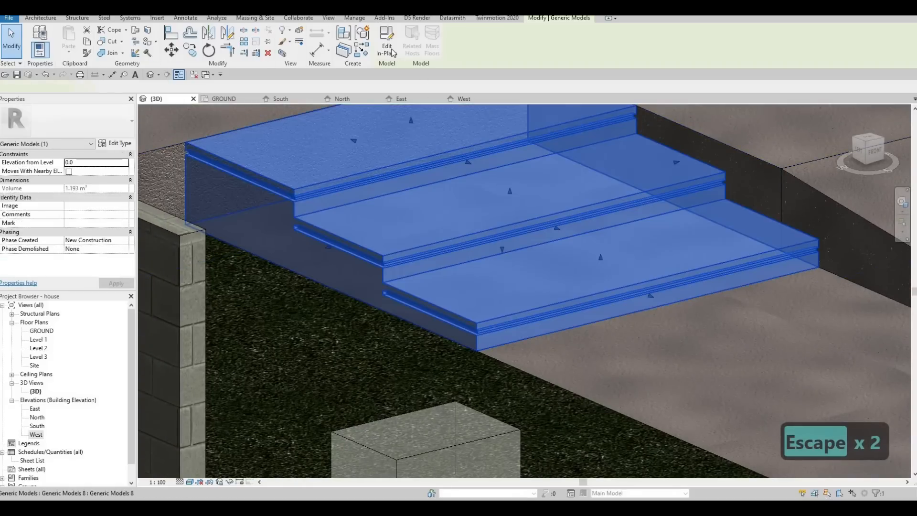
{"action": "double_click", "coordinate": [343, 123]}
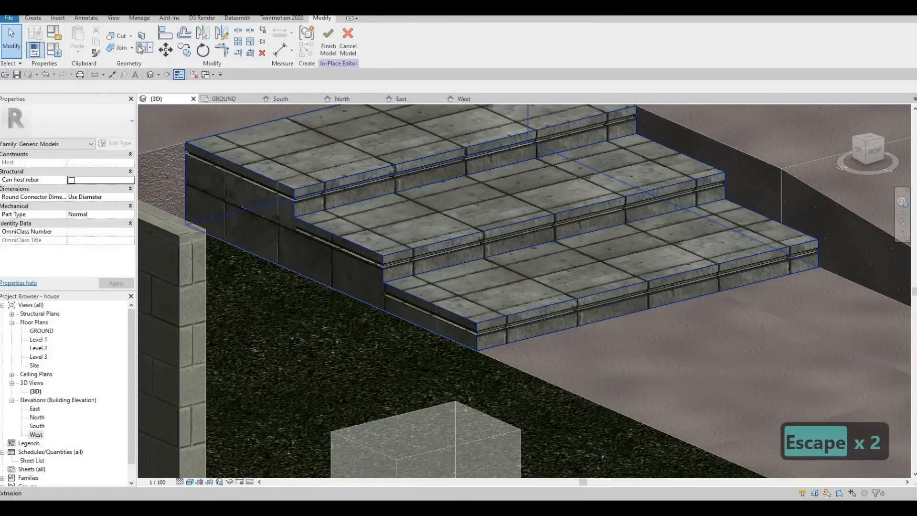
{"action": "left_click", "coordinate": [140, 47]}
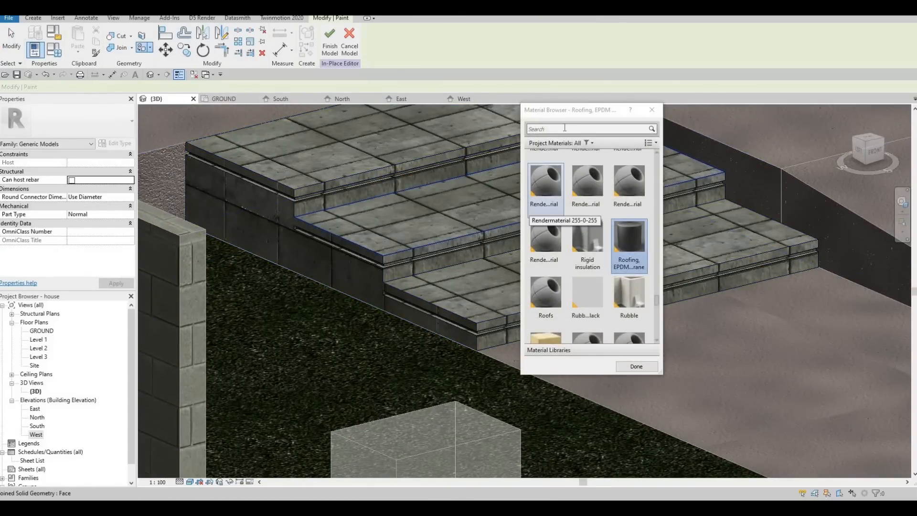
{"action": "left_click", "coordinate": [564, 128]}
{"action": "type", "text": "lu"}
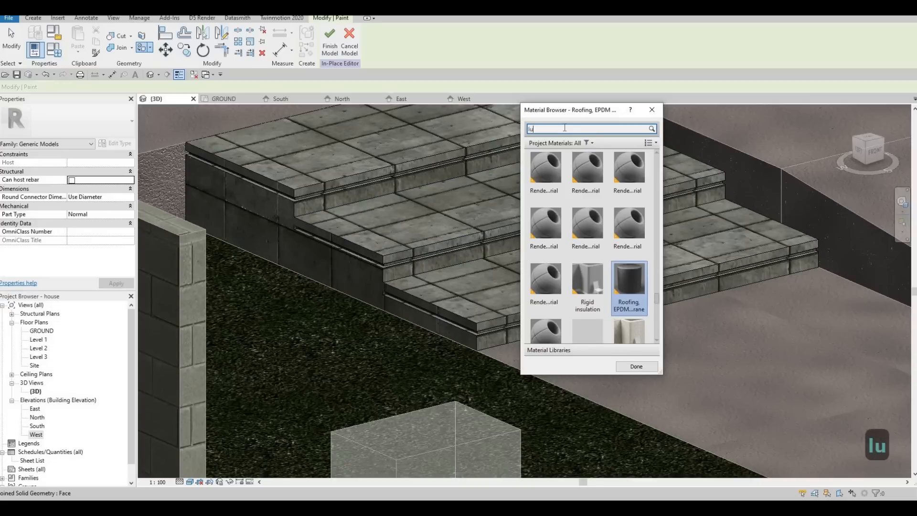
{"action": "type", "text": "mi"}
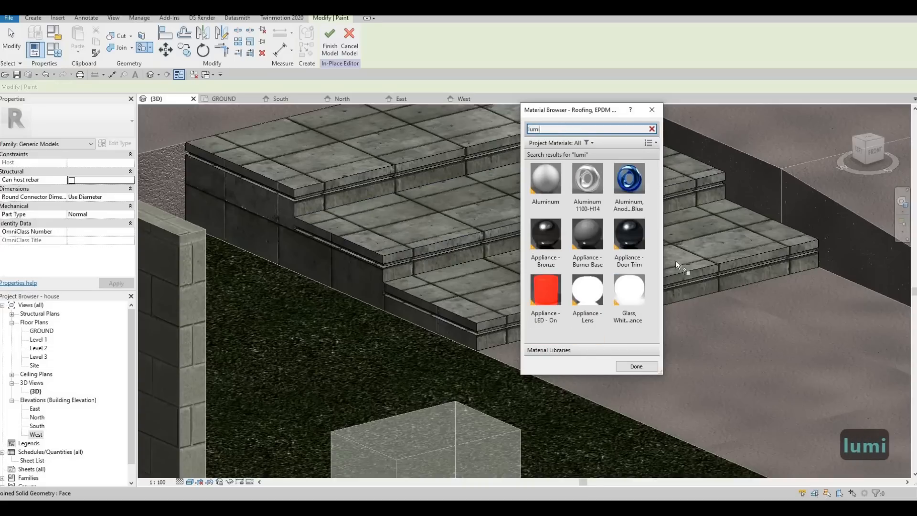
{"action": "left_click", "coordinate": [628, 291]}
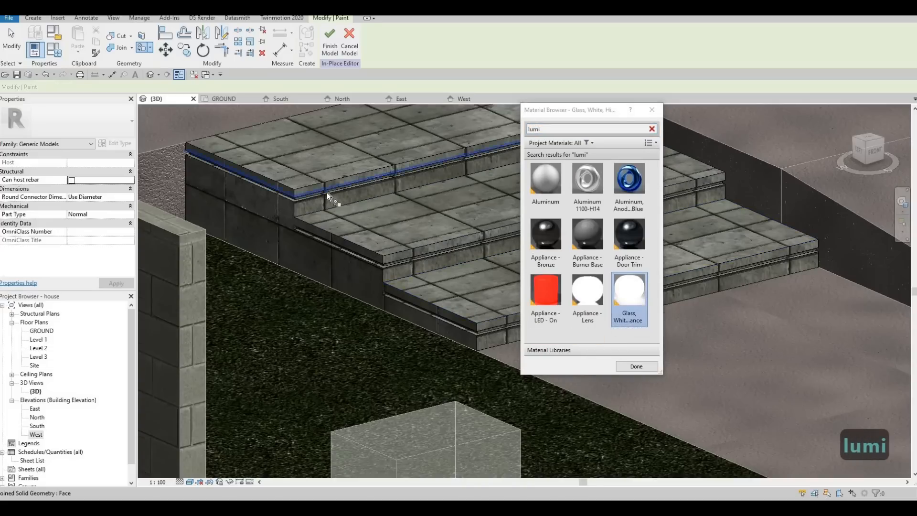
Paint the groove faces along the step edges with the high luminance glass material, then close the browser.
{"action": "scroll", "coordinate": [311, 199], "scroll_direction": "up", "scroll_amount": 5}
{"action": "left_click", "coordinate": [274, 214]}
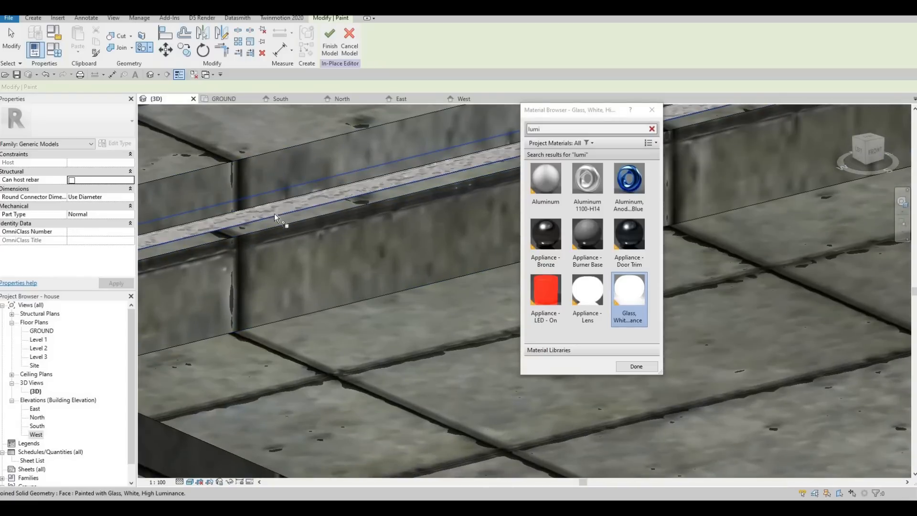
{"action": "scroll", "coordinate": [342, 179], "scroll_direction": "down", "scroll_amount": 2}
{"action": "middle_click_drag", "start_coordinate": [142, 231], "coordinate": [221, 190]}
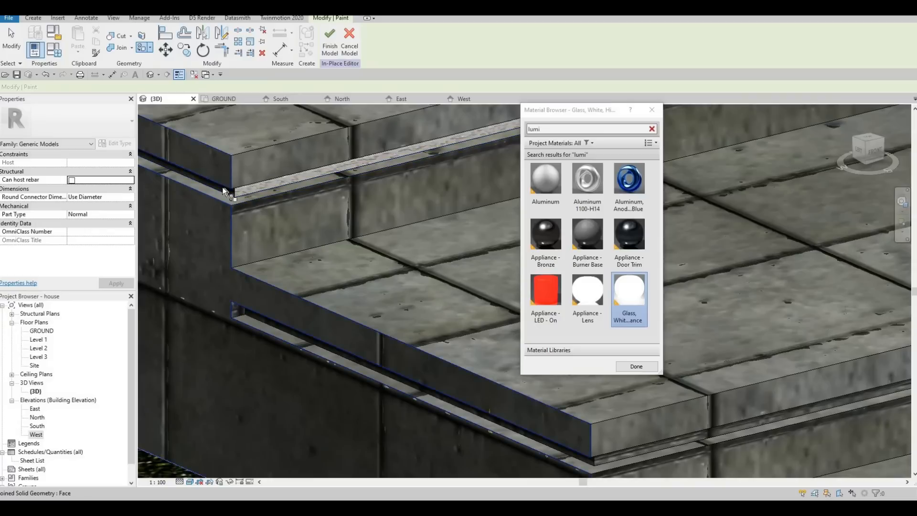
{"action": "key", "text": "Tab"}
{"action": "key", "text": "Tab"}
{"action": "left_click", "coordinate": [222, 187]}
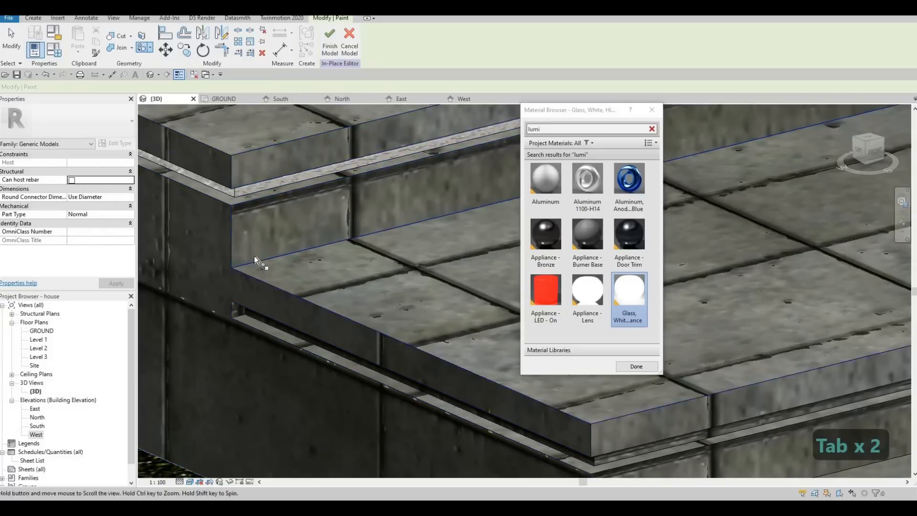
{"action": "middle_click_drag", "start_coordinate": [340, 359], "coordinate": [254, 256]}
{"action": "left_click", "coordinate": [473, 342]}
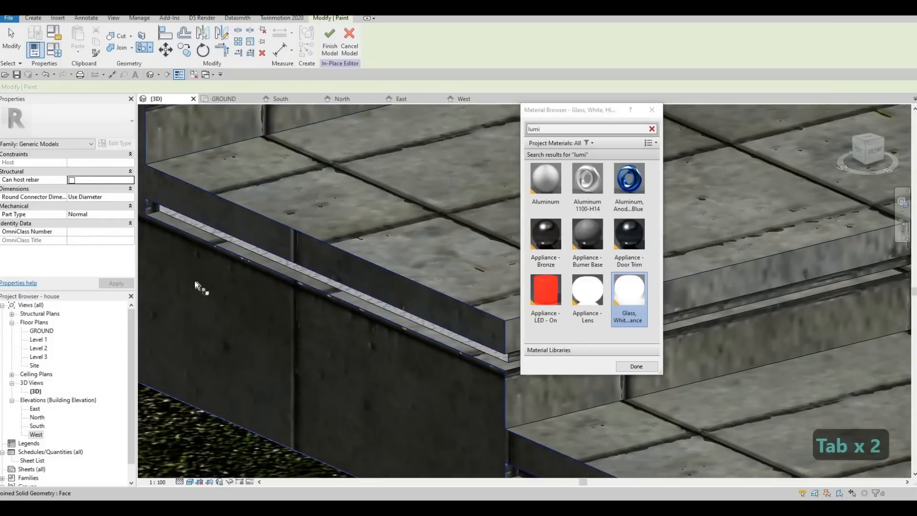
{"action": "mouse_move", "coordinate": [194, 280]}
{"action": "middle_mouse_down"}
{"action": "mouse_move", "coordinate": [233, 282]}
{"action": "mouse_move", "coordinate": [175, 290]}
{"action": "mouse_move", "coordinate": [241, 335]}
{"action": "middle_mouse_up"}
{"action": "key", "text": "Tab"}
{"action": "left_click", "coordinate": [222, 267]}
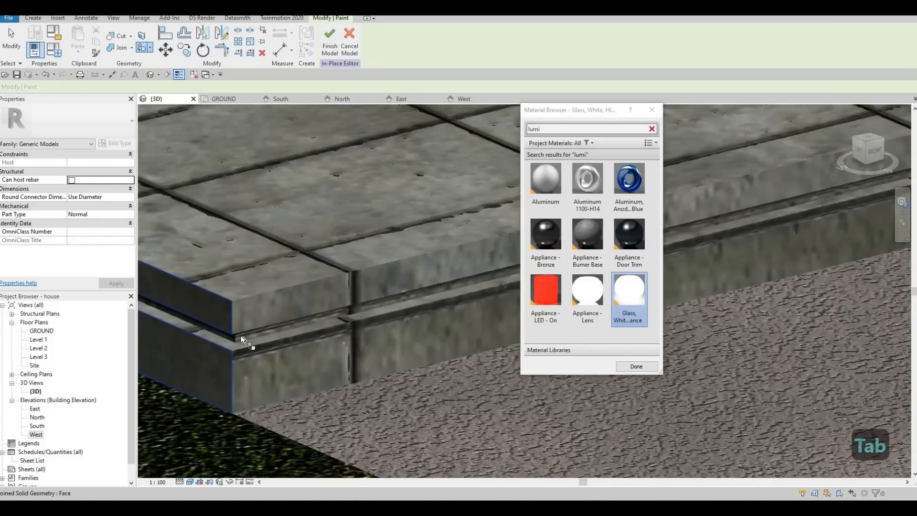
{"action": "key", "text": "Tab"}
{"action": "key", "text": "Tab"}
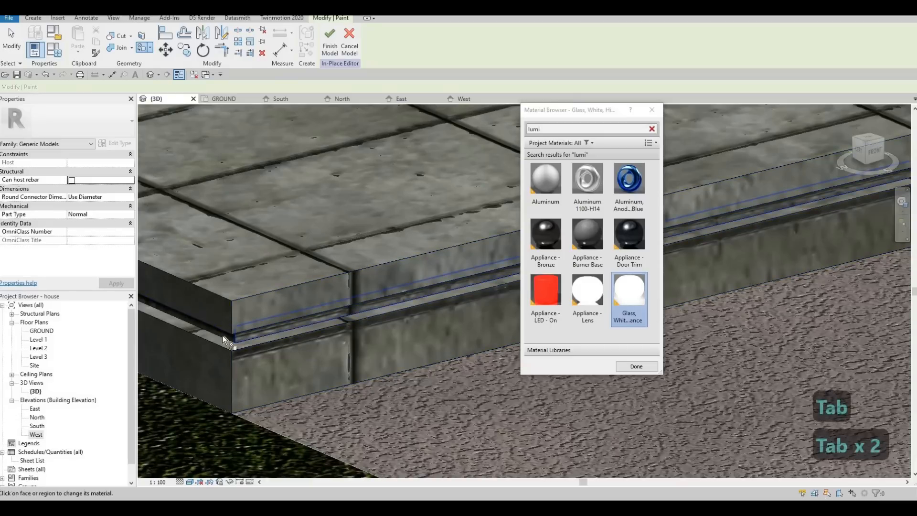
{"action": "left_click", "coordinate": [223, 340]}
{"action": "key", "text": "Tab"}
{"action": "left_click", "coordinate": [223, 339]}
{"action": "scroll", "coordinate": [363, 303], "scroll_direction": "down", "scroll_amount": 2}
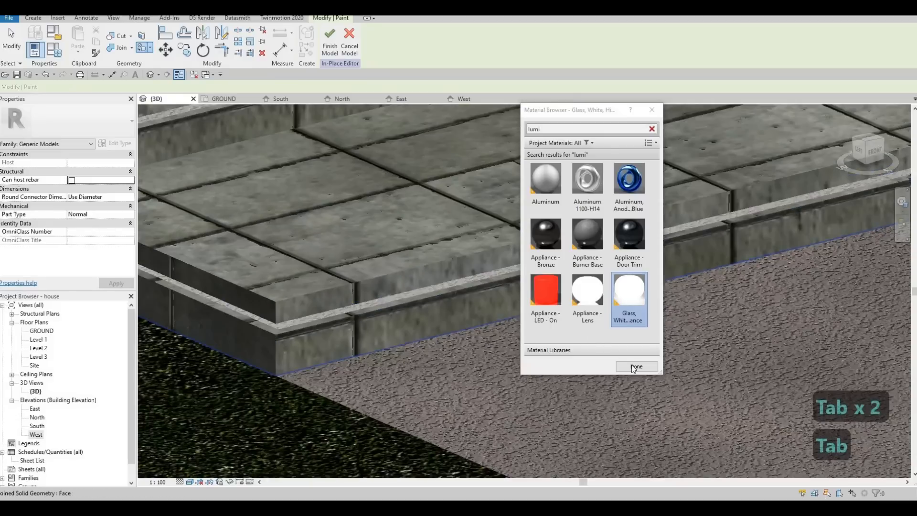
{"action": "left_click", "coordinate": [636, 366]}
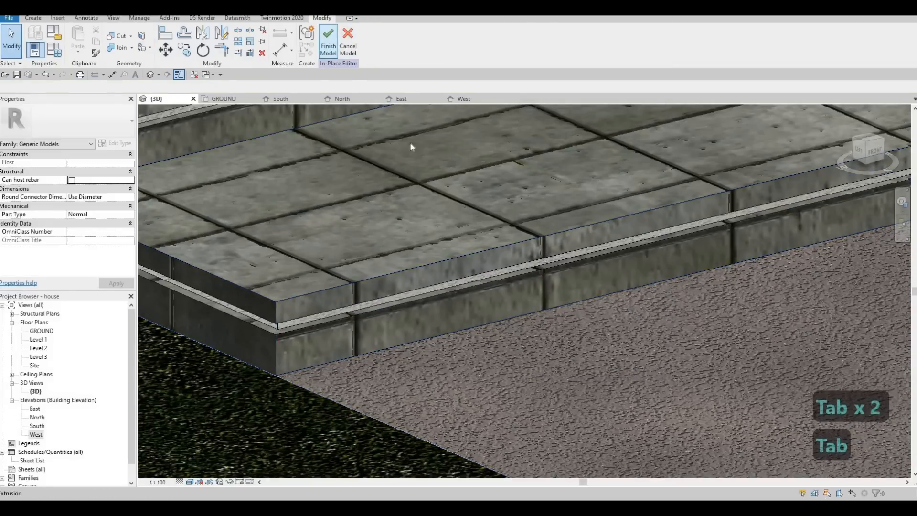
Finish editing the steps model and select the new glowing box.
{"action": "scroll", "coordinate": [410, 144], "scroll_direction": "down", "scroll_amount": 4}
{"action": "key", "text": "Escape"}
{"action": "left_click", "coordinate": [371, 303]}
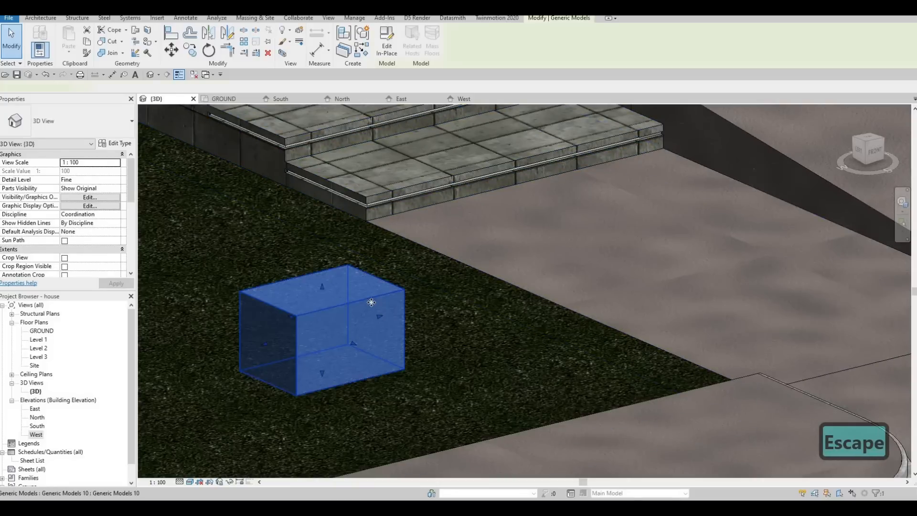
Delete the selected glowing box.
{"action": "key", "text": "Delete"}
Orbit, pan and zoom around the house to review the entry steps, curbs and front facade.
{"action": "middle_click_drag", "start_coordinate": [436, 280], "coordinate": [364, 219], "text": "shift"}
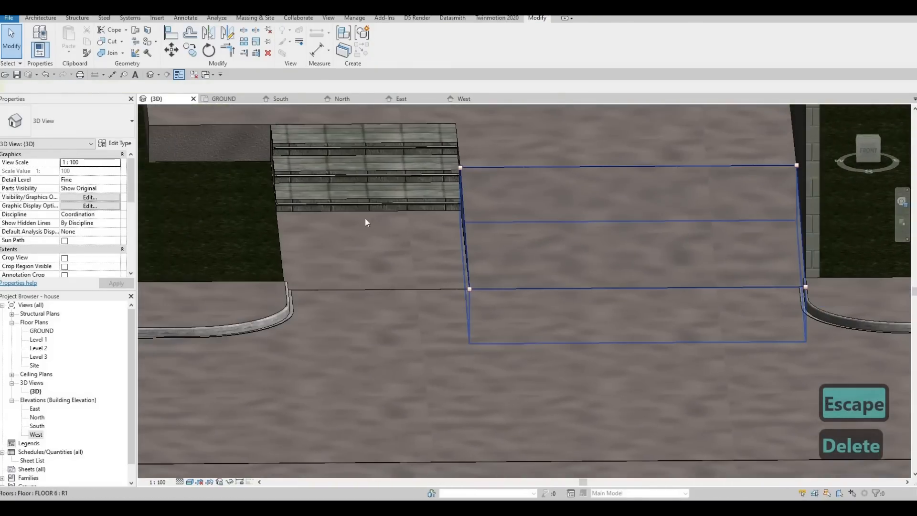
{"action": "middle_click_drag", "start_coordinate": [371, 265], "coordinate": [390, 280], "text": "shift"}
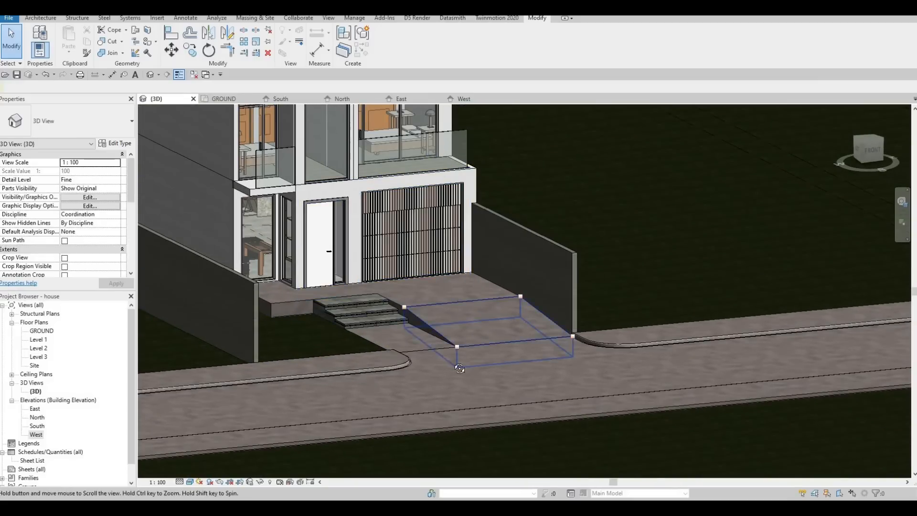
{"action": "middle_click_drag", "start_coordinate": [576, 398], "coordinate": [297, 305], "text": "shift"}
{"action": "scroll", "coordinate": [311, 280], "scroll_direction": "up", "scroll_amount": 6}
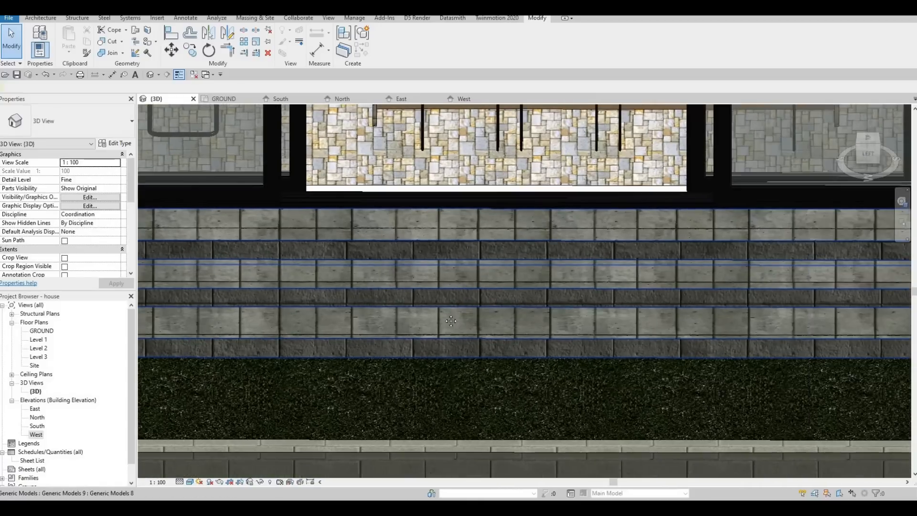
{"action": "scroll", "coordinate": [447, 316], "scroll_direction": "down", "scroll_amount": 2}
{"action": "middle_click_drag", "start_coordinate": [448, 316], "coordinate": [368, 316]}
{"action": "scroll", "coordinate": [378, 328], "scroll_direction": "down", "scroll_amount": 3}
{"action": "middle_click_drag", "start_coordinate": [425, 343], "coordinate": [564, 301], "text": "shift"}
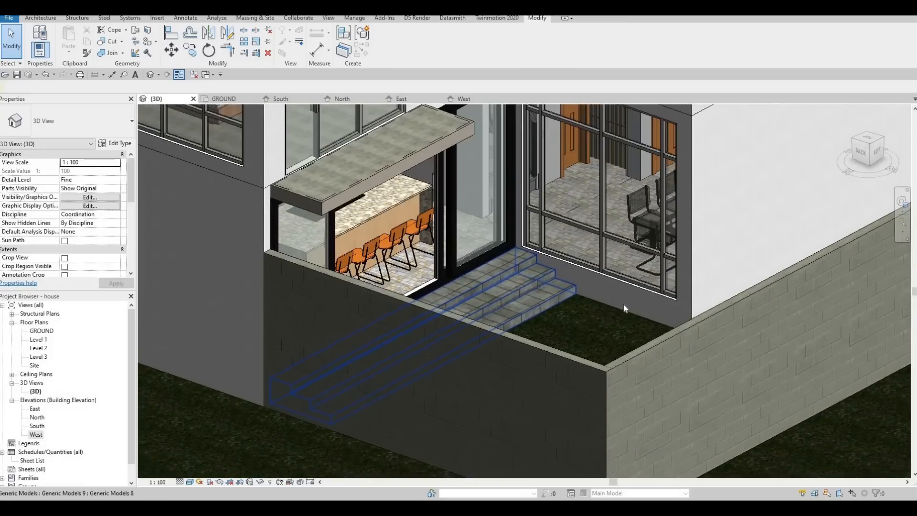
{"action": "scroll", "coordinate": [623, 306], "scroll_direction": "down", "scroll_amount": 2}
{"action": "middle_click_drag", "start_coordinate": [400, 310], "coordinate": [356, 308], "text": "shift"}
{"action": "middle_click_drag", "start_coordinate": [449, 234], "coordinate": [394, 224]}
{"action": "scroll", "coordinate": [495, 211], "scroll_direction": "down", "scroll_amount": 3}
{"action": "middle_click_drag", "start_coordinate": [420, 408], "coordinate": [414, 306]}
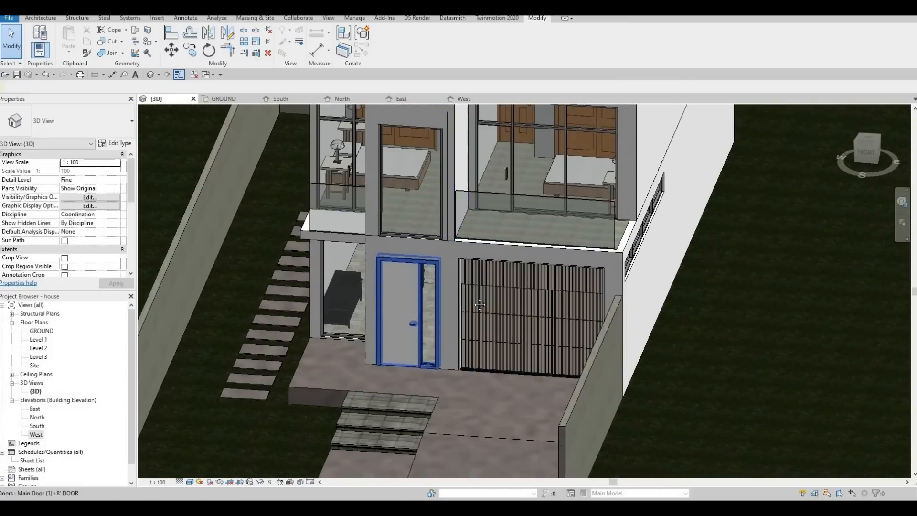
{"action": "middle_click_drag", "start_coordinate": [479, 303], "coordinate": [509, 289], "text": "shift"}
{"action": "middle_click_drag", "start_coordinate": [480, 321], "coordinate": [402, 315]}
{"action": "middle_click_drag", "start_coordinate": [372, 315], "coordinate": [411, 280], "text": "shift"}
{"action": "scroll", "coordinate": [342, 316], "scroll_direction": "down", "scroll_amount": 3}
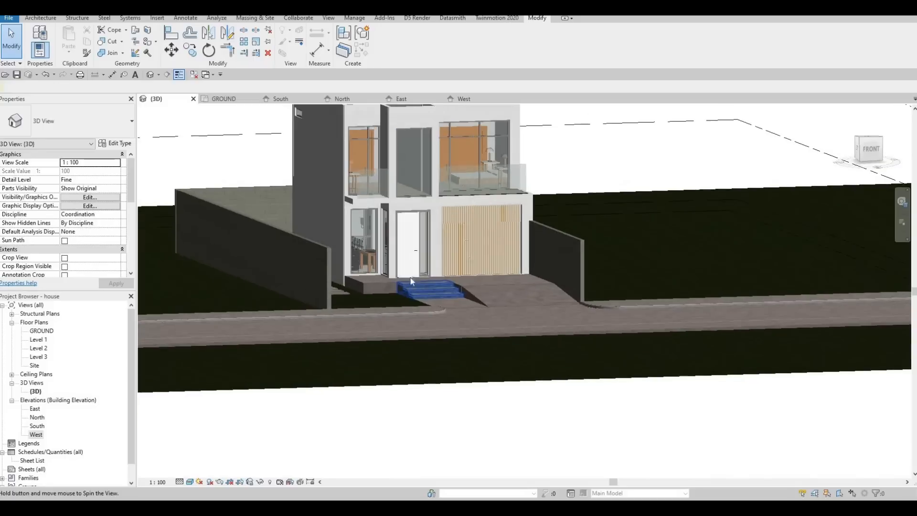
{"action": "middle_click_drag", "start_coordinate": [419, 241], "coordinate": [405, 238], "text": "shift"}
{"action": "middle_click_drag", "start_coordinate": [406, 238], "coordinate": [408, 263]}
{"action": "scroll", "coordinate": [406, 260], "scroll_direction": "up", "scroll_amount": 2}
{"action": "middle_click_drag", "start_coordinate": [404, 303], "coordinate": [409, 329]}
{"action": "middle_click_drag", "start_coordinate": [463, 292], "coordinate": [463, 301]}
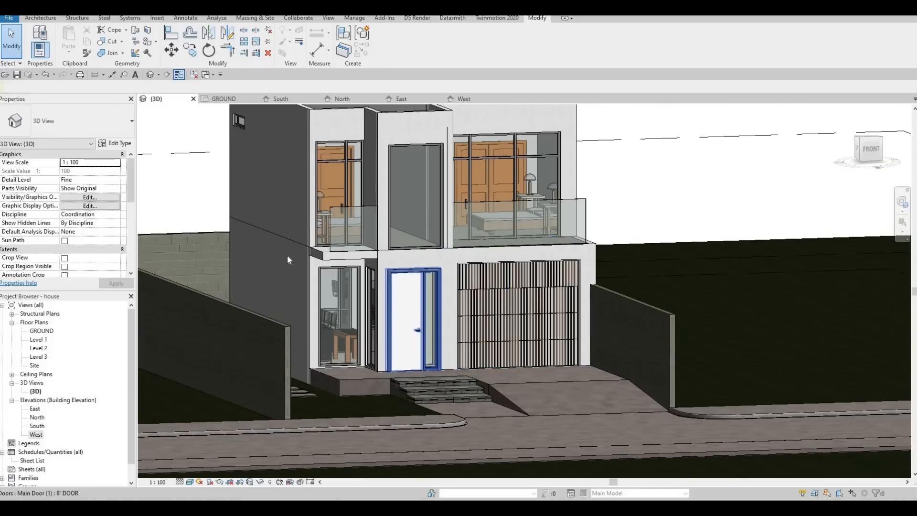
{"action": "scroll", "coordinate": [383, 317], "scroll_direction": "down", "scroll_amount": 2}
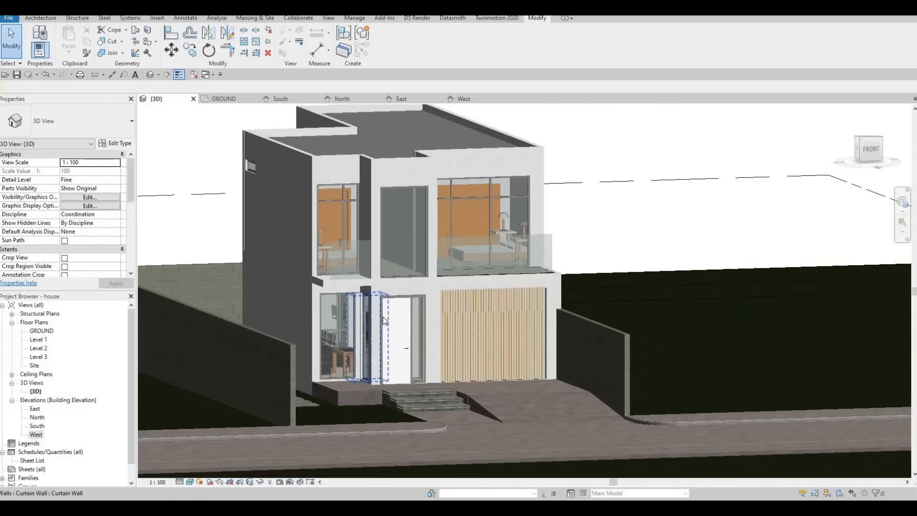